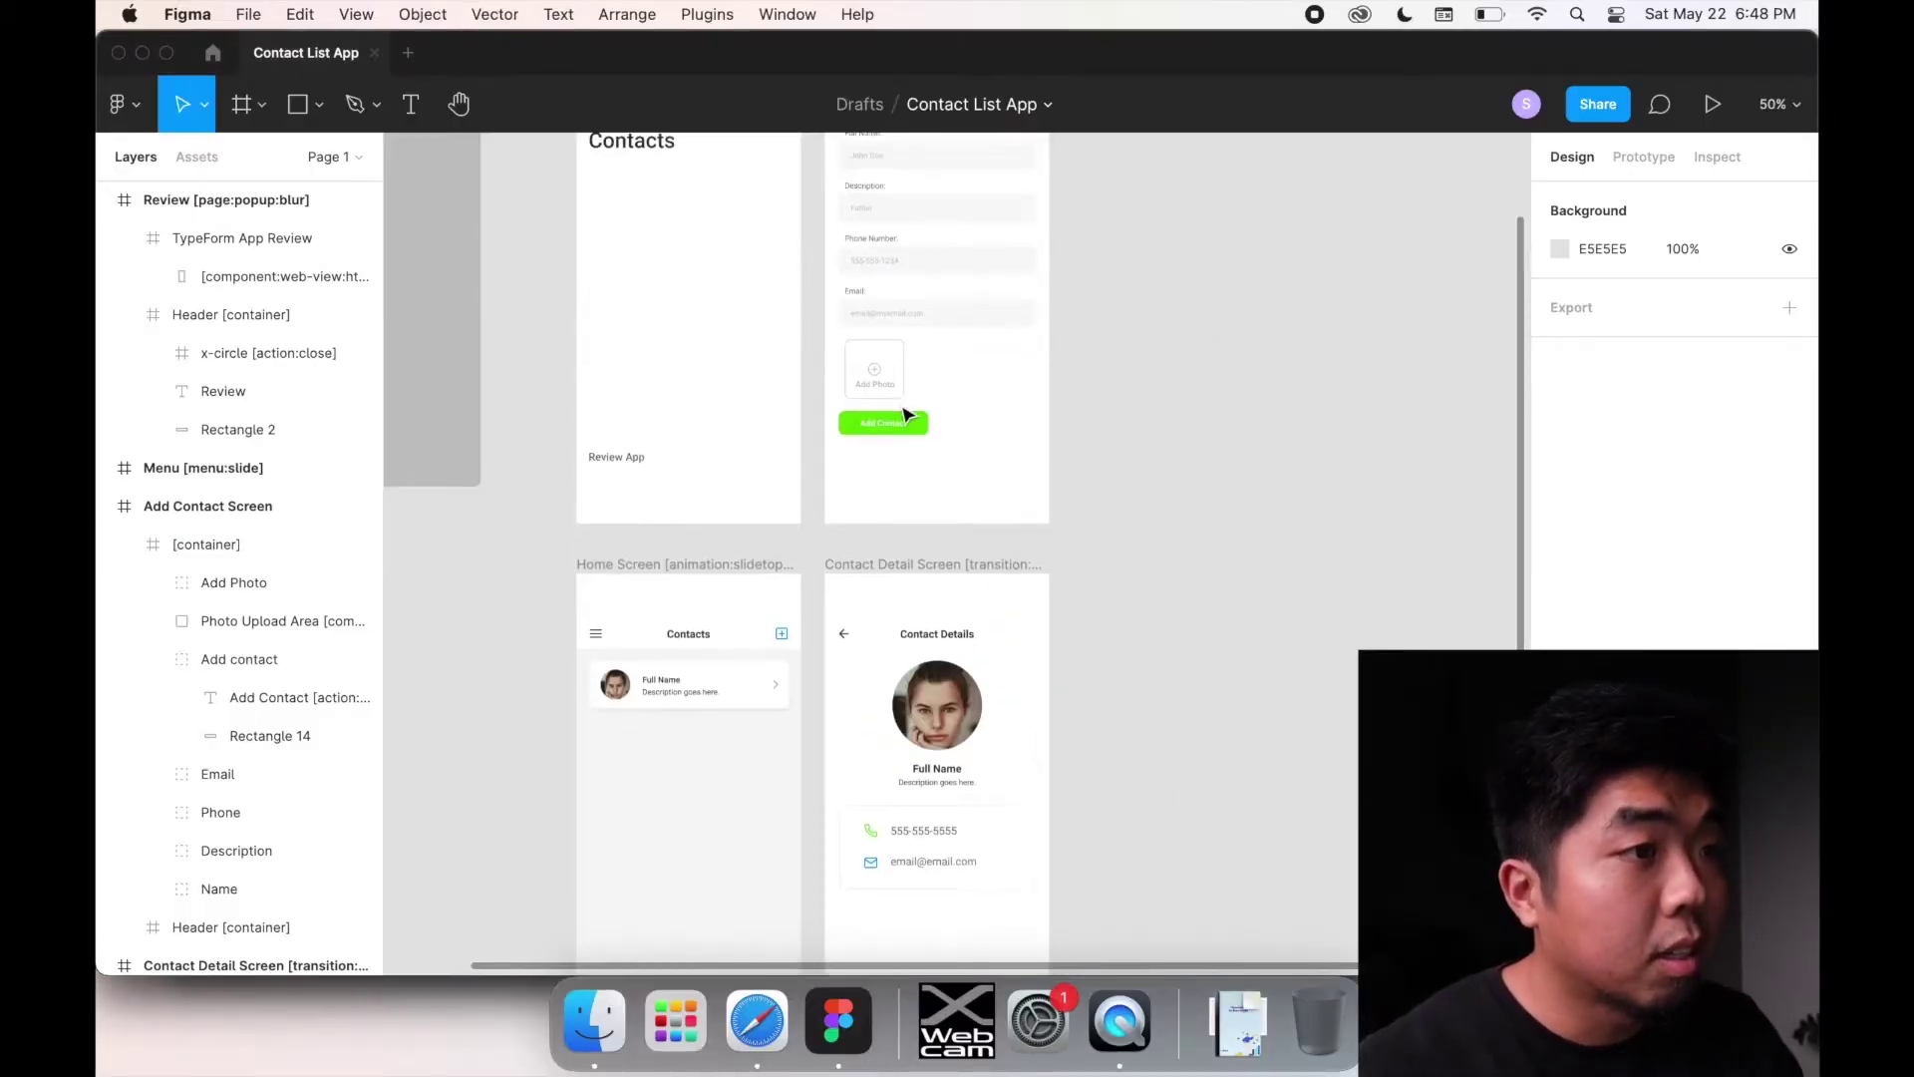
# Step: Review the Contact List App frames in Figma, then bring forward Safari's Notion Bravo Tags Master List
pyautogui.scroll(3, 903, 414)
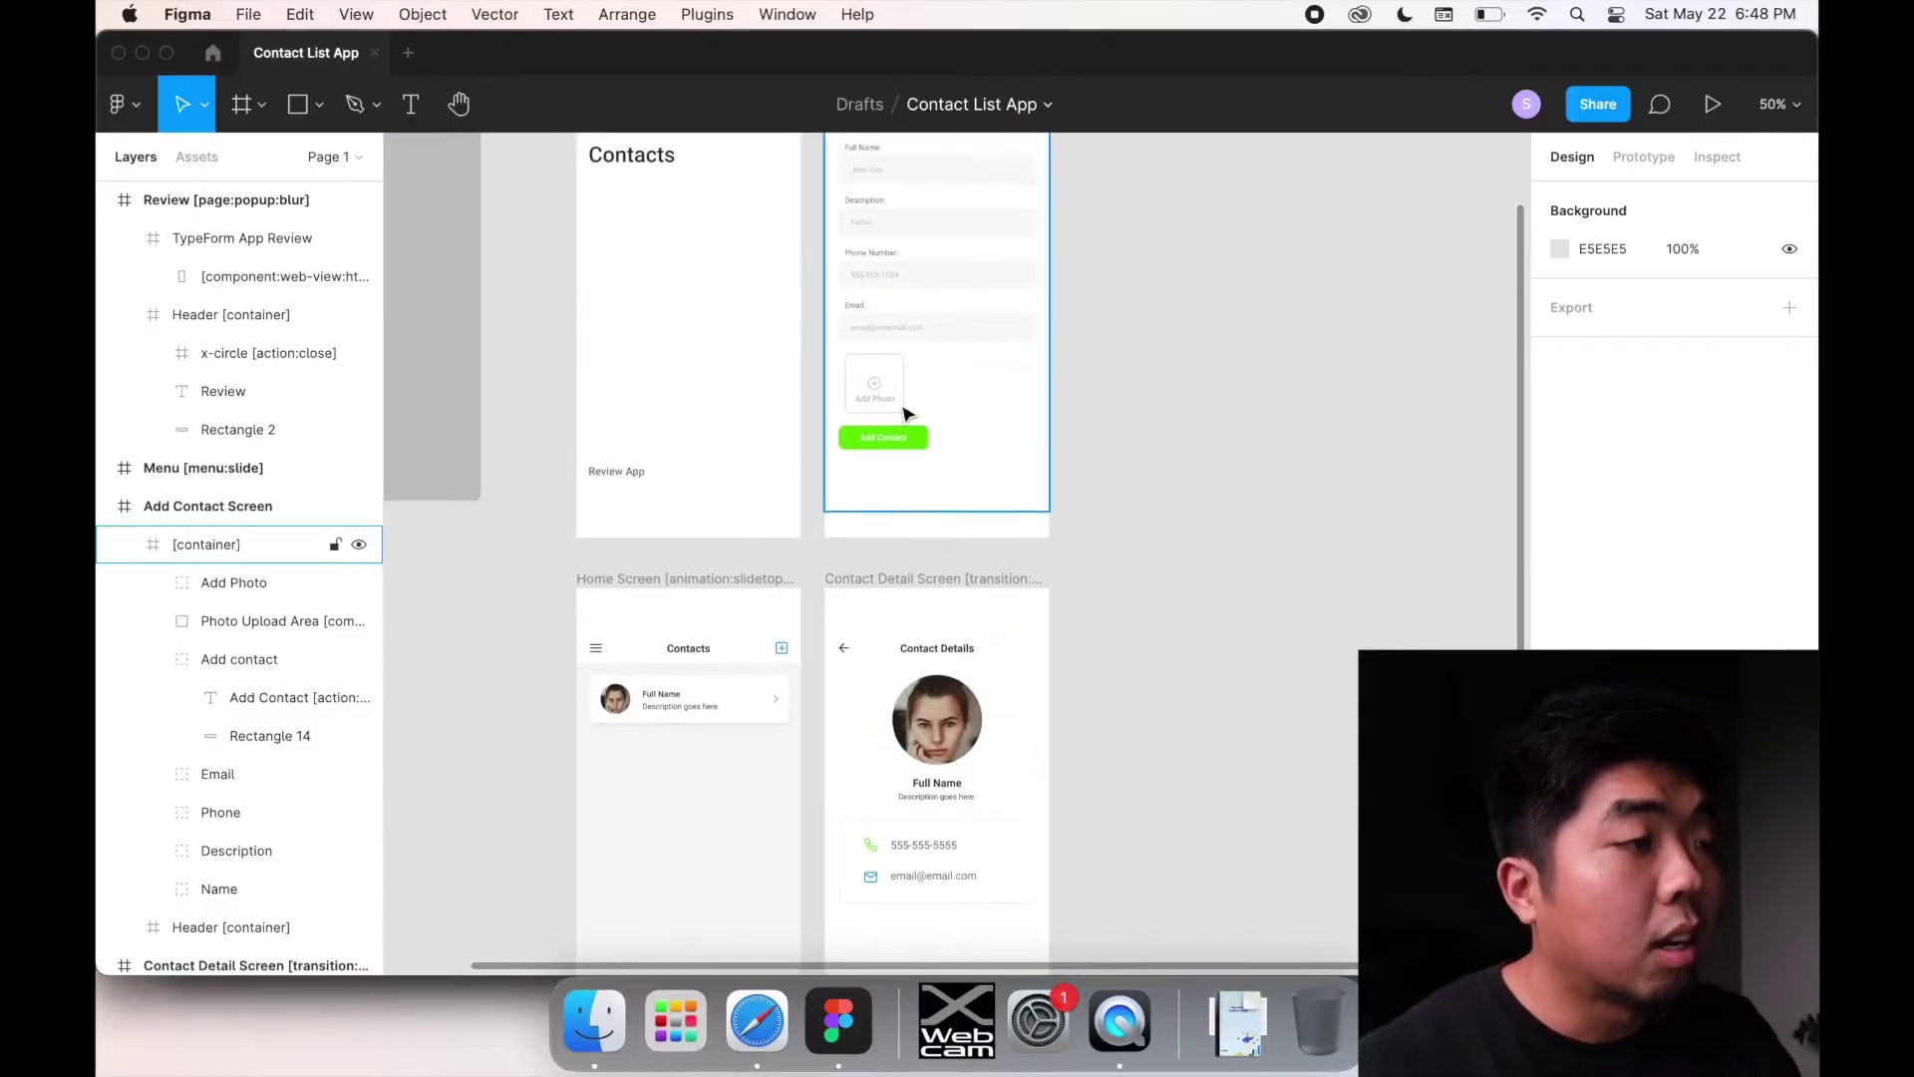
pyautogui.hscroll(-5, 897, 414)
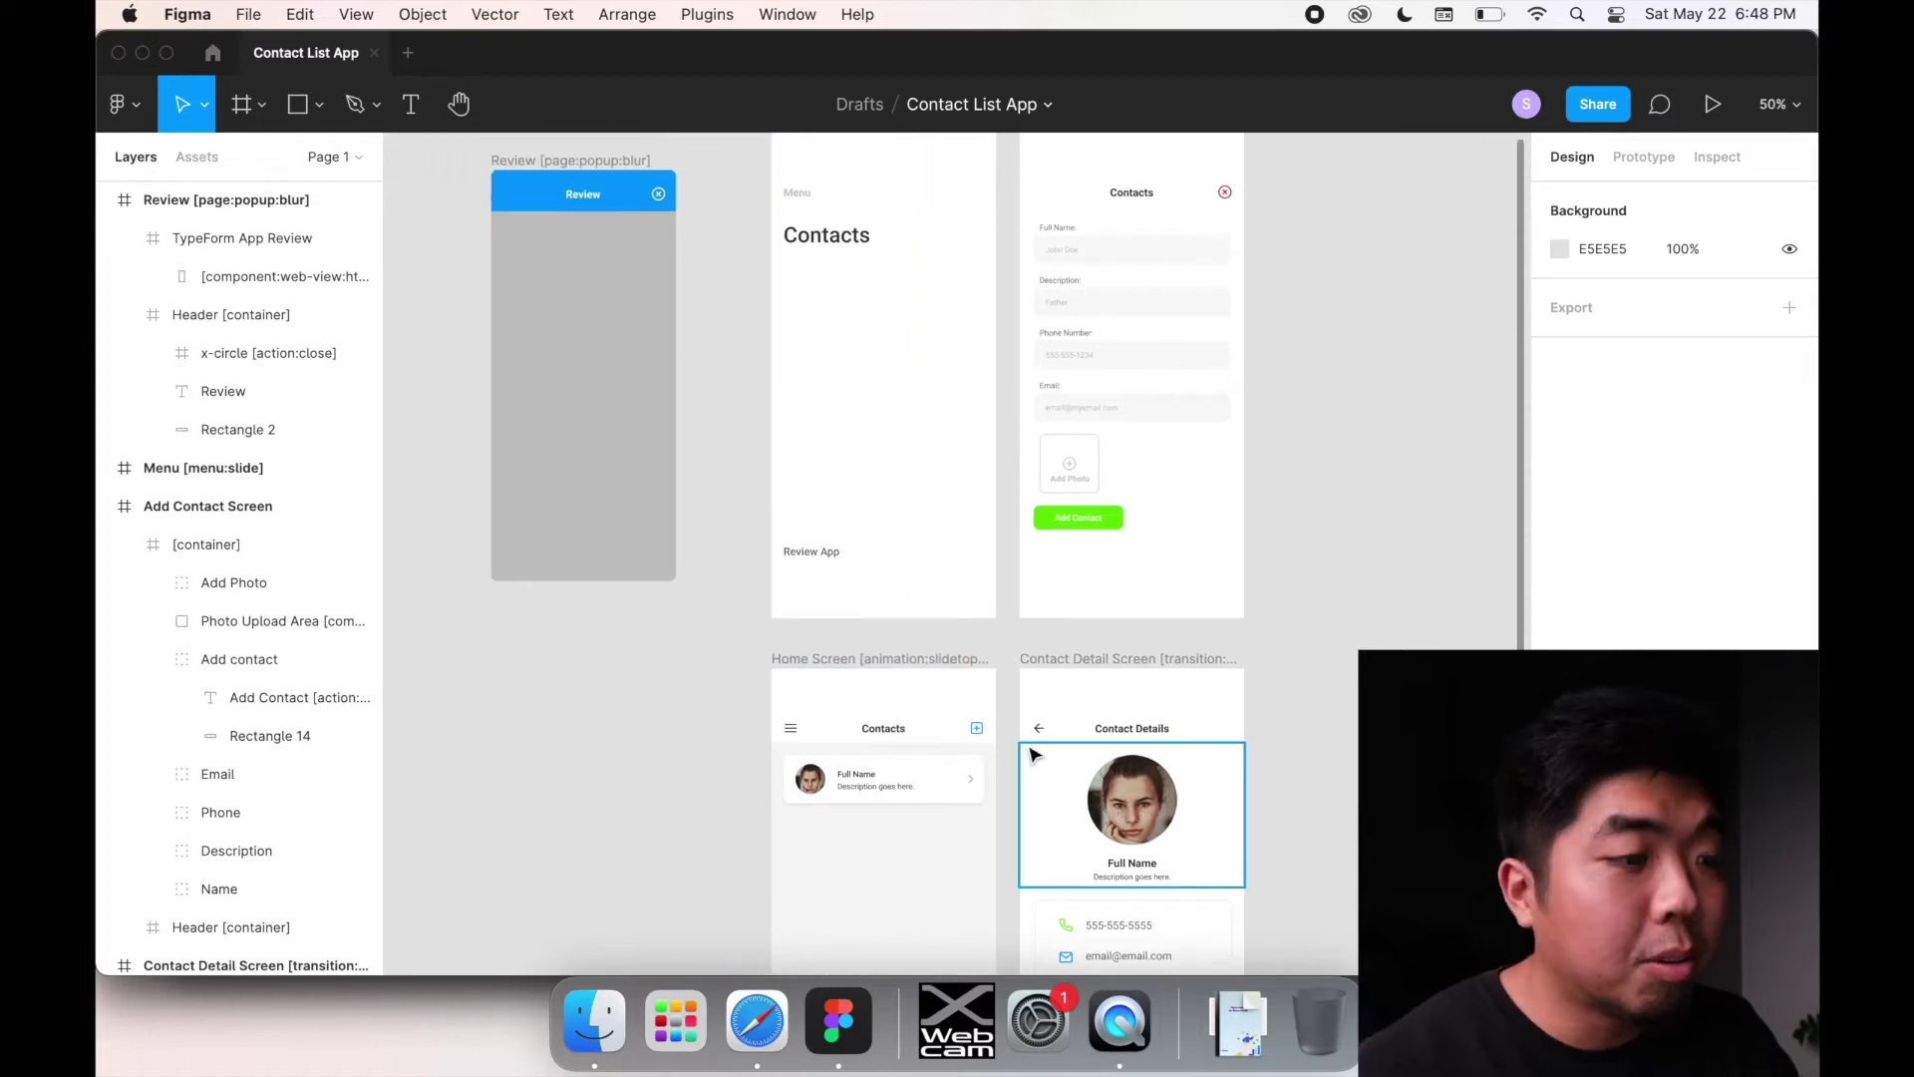
pyautogui.scroll(-5, 1032, 753)
pyautogui.scroll(-1, 1032, 753)
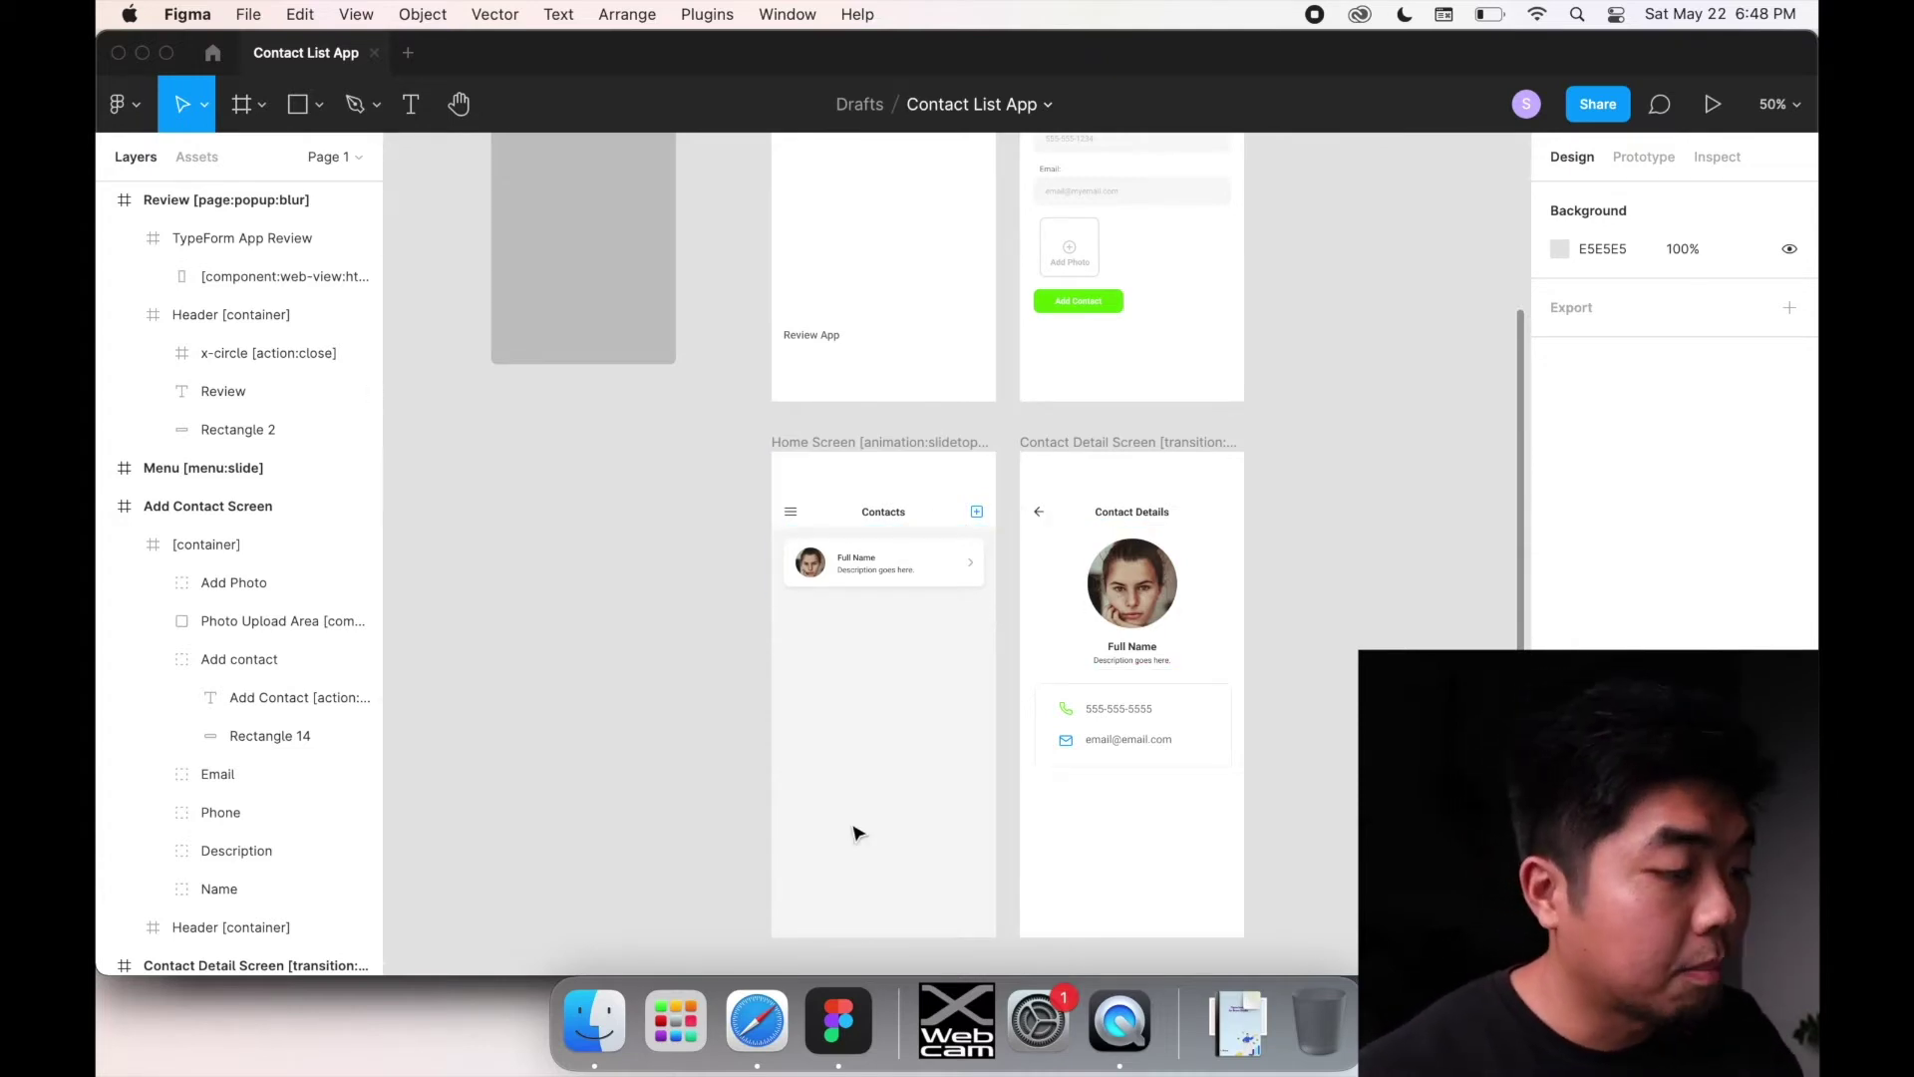
pyautogui.click(756, 1020)
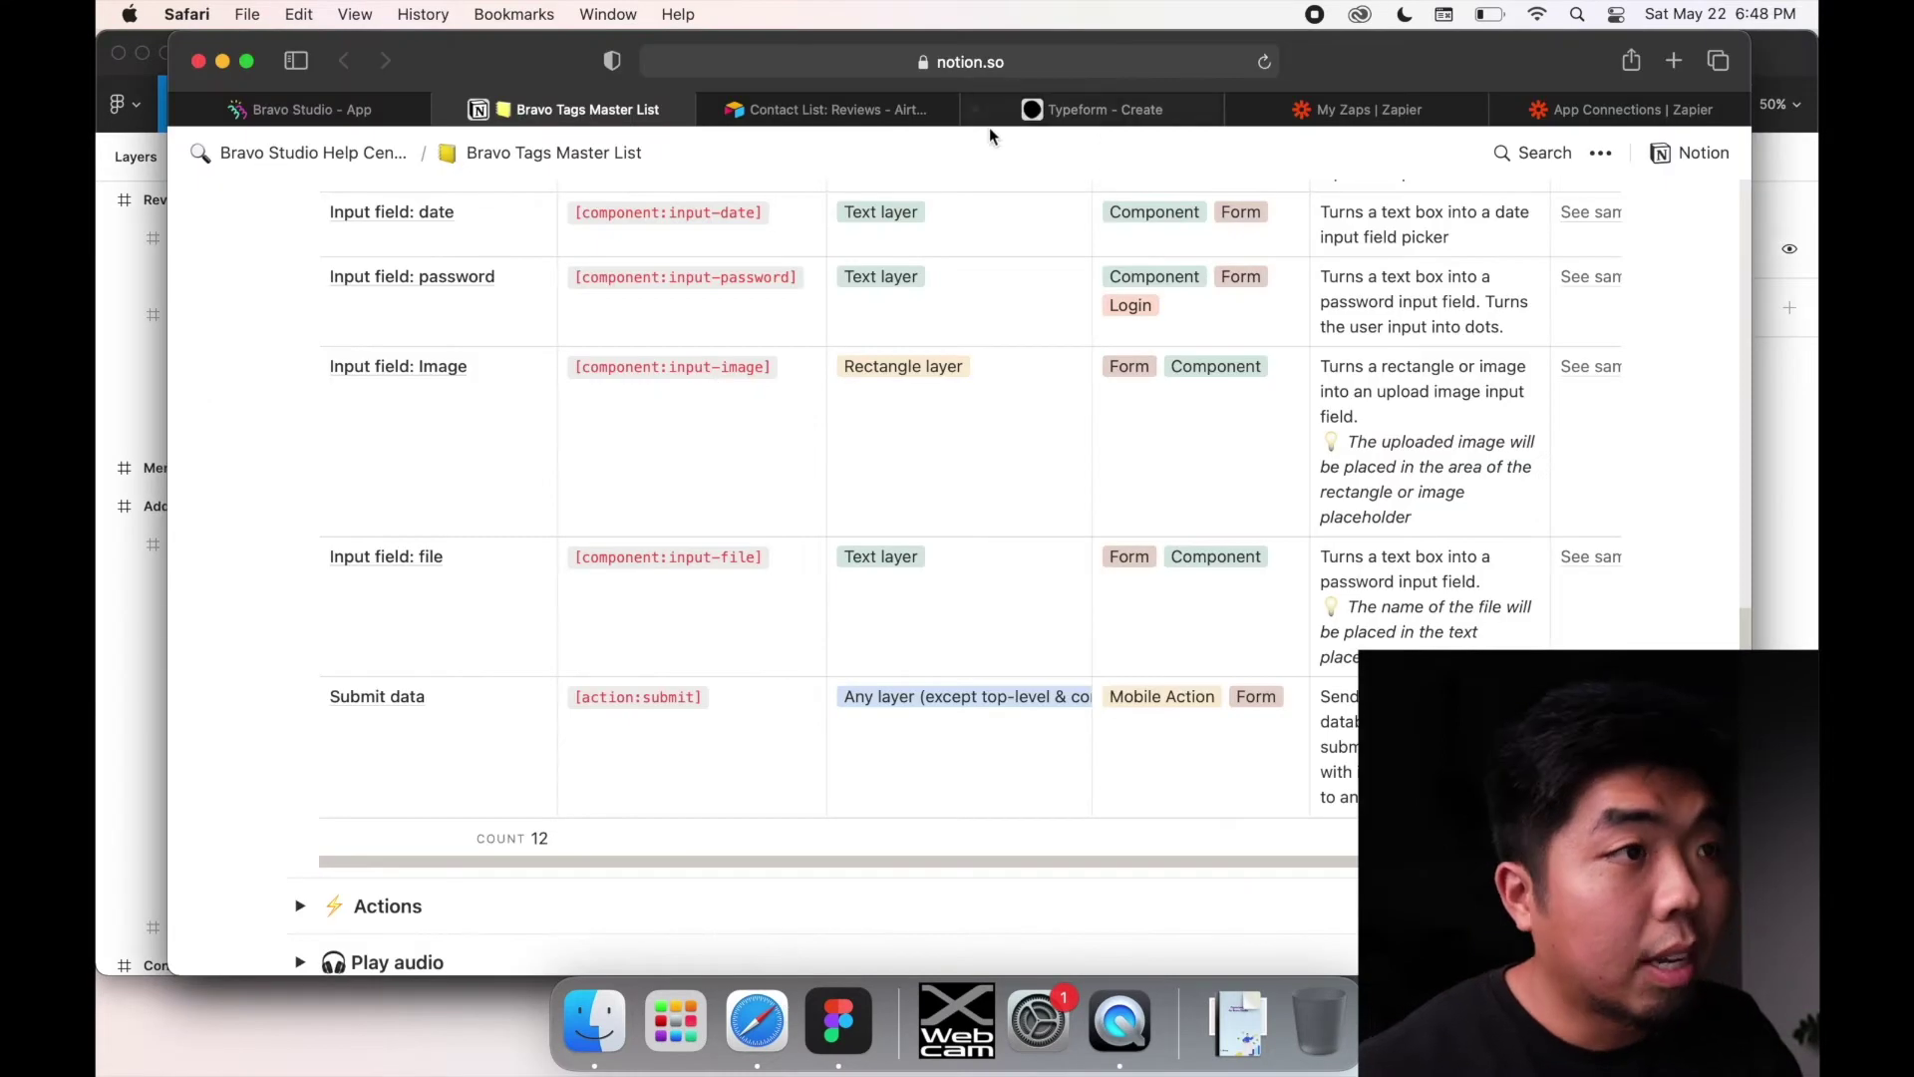
# Step: Open the Airtable Contacts table with its three contact records, then bring up Mission Control
pyautogui.click(910, 112)
pyautogui.click(286, 203)
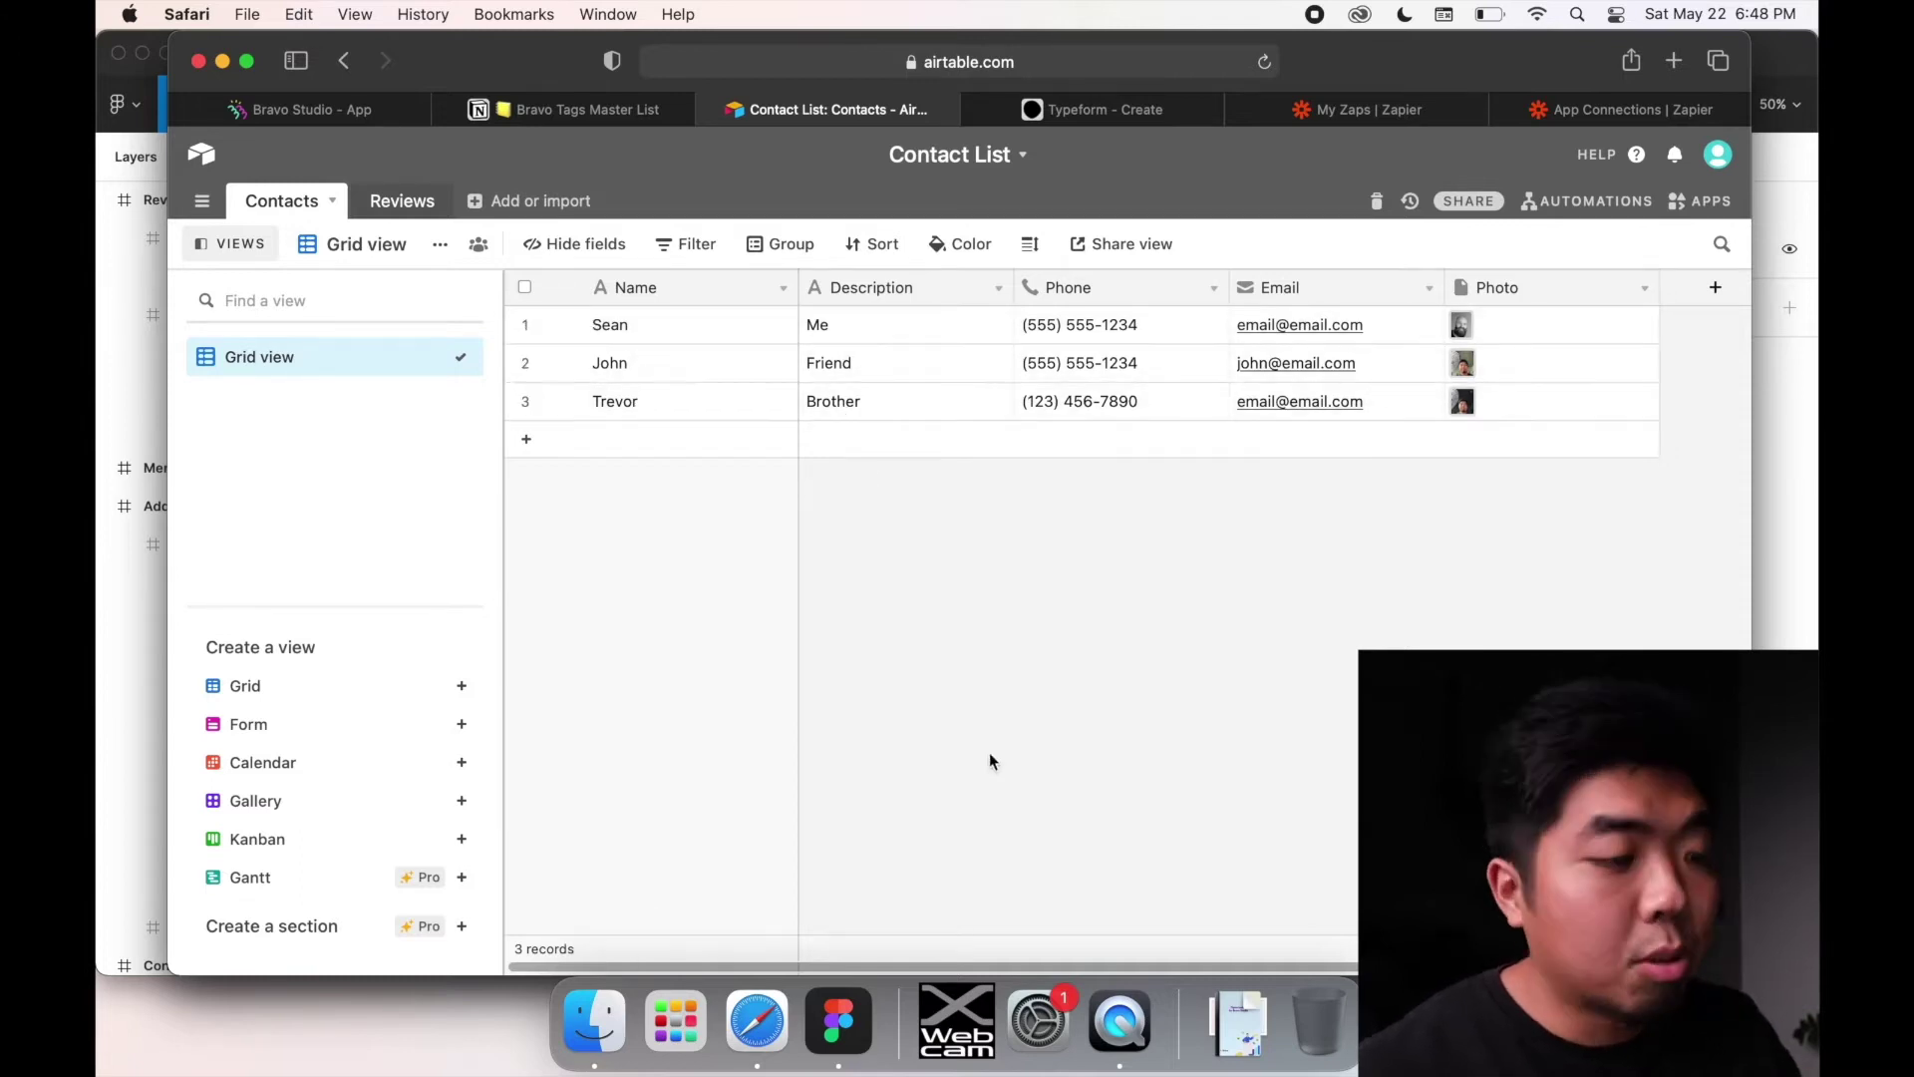
pyautogui.hotkey('ctrl', 'Up')
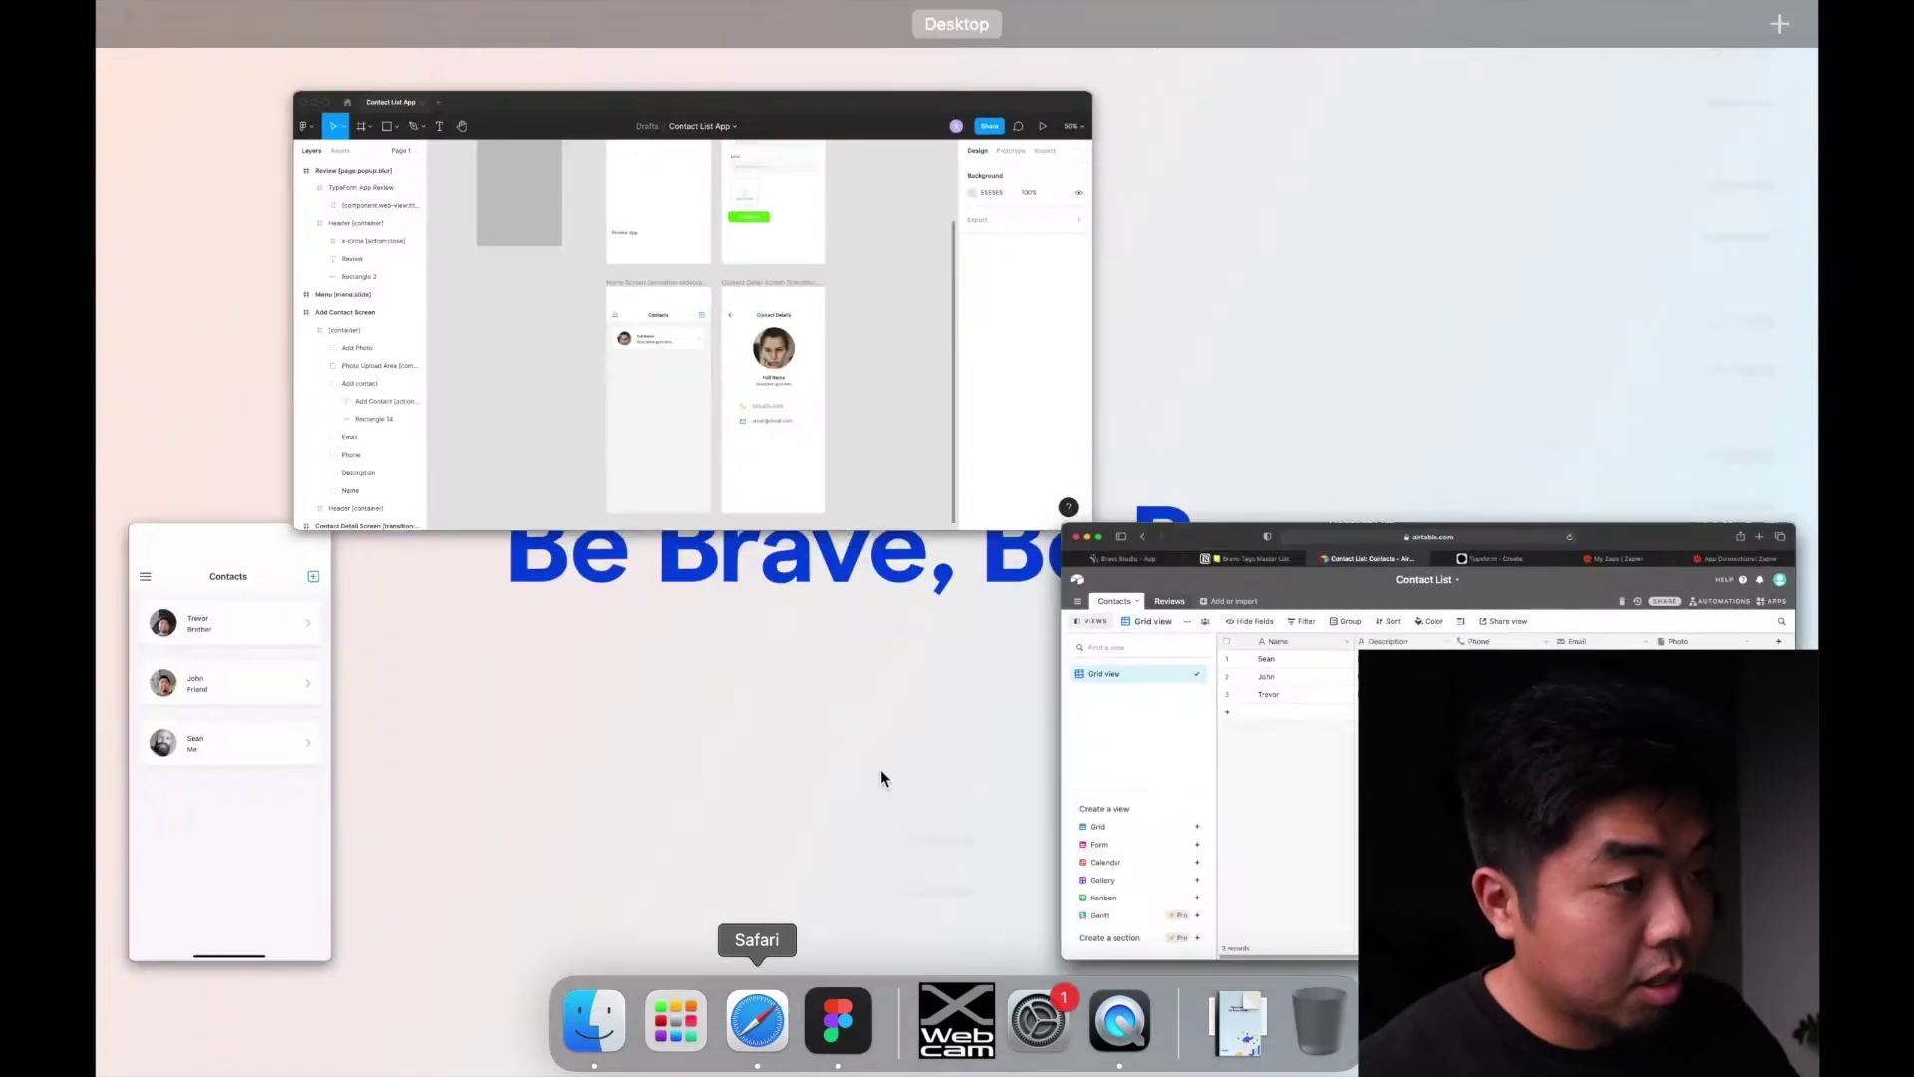
# Step: Return to Figma, preview the mirrored phone's Contacts app via QuickTime, then bring Safari back
pyautogui.click(518, 427)
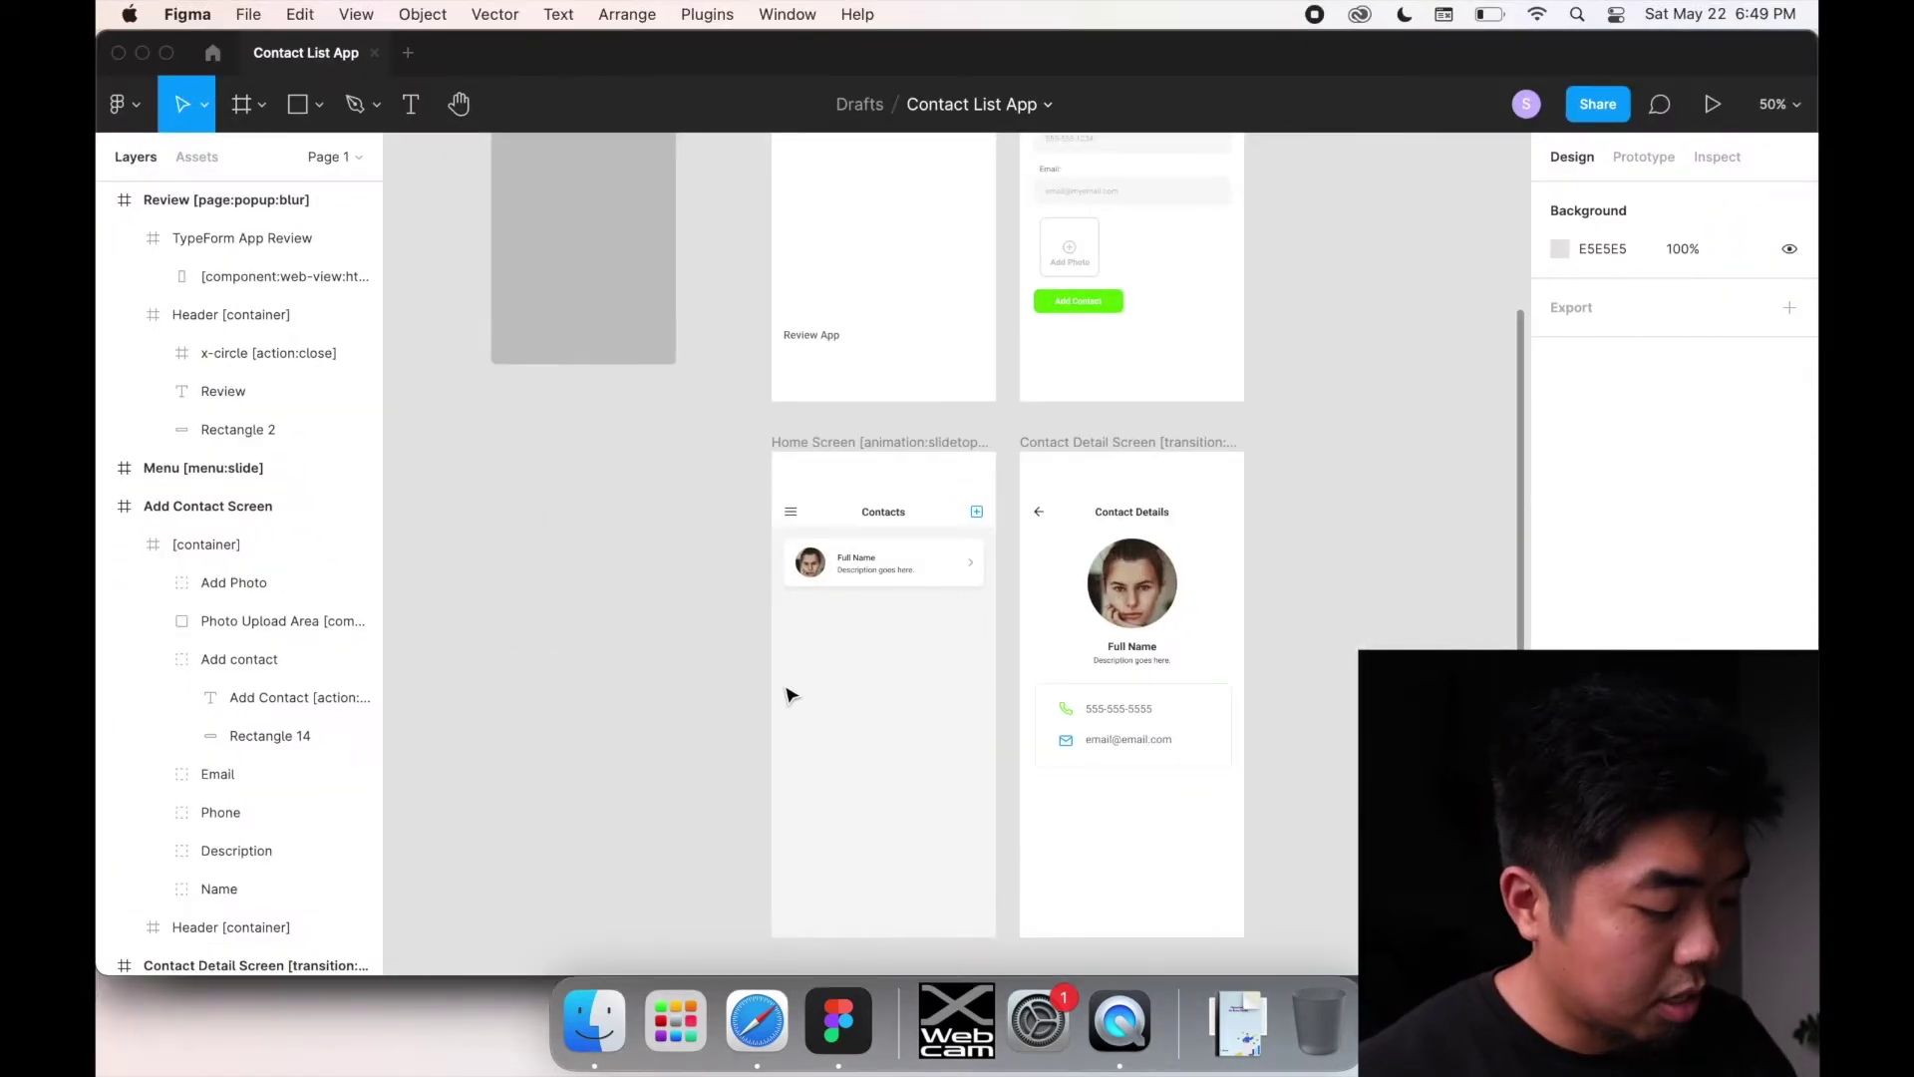
pyautogui.hotkey('ctrl', 'Up')
pyautogui.click(315, 309)
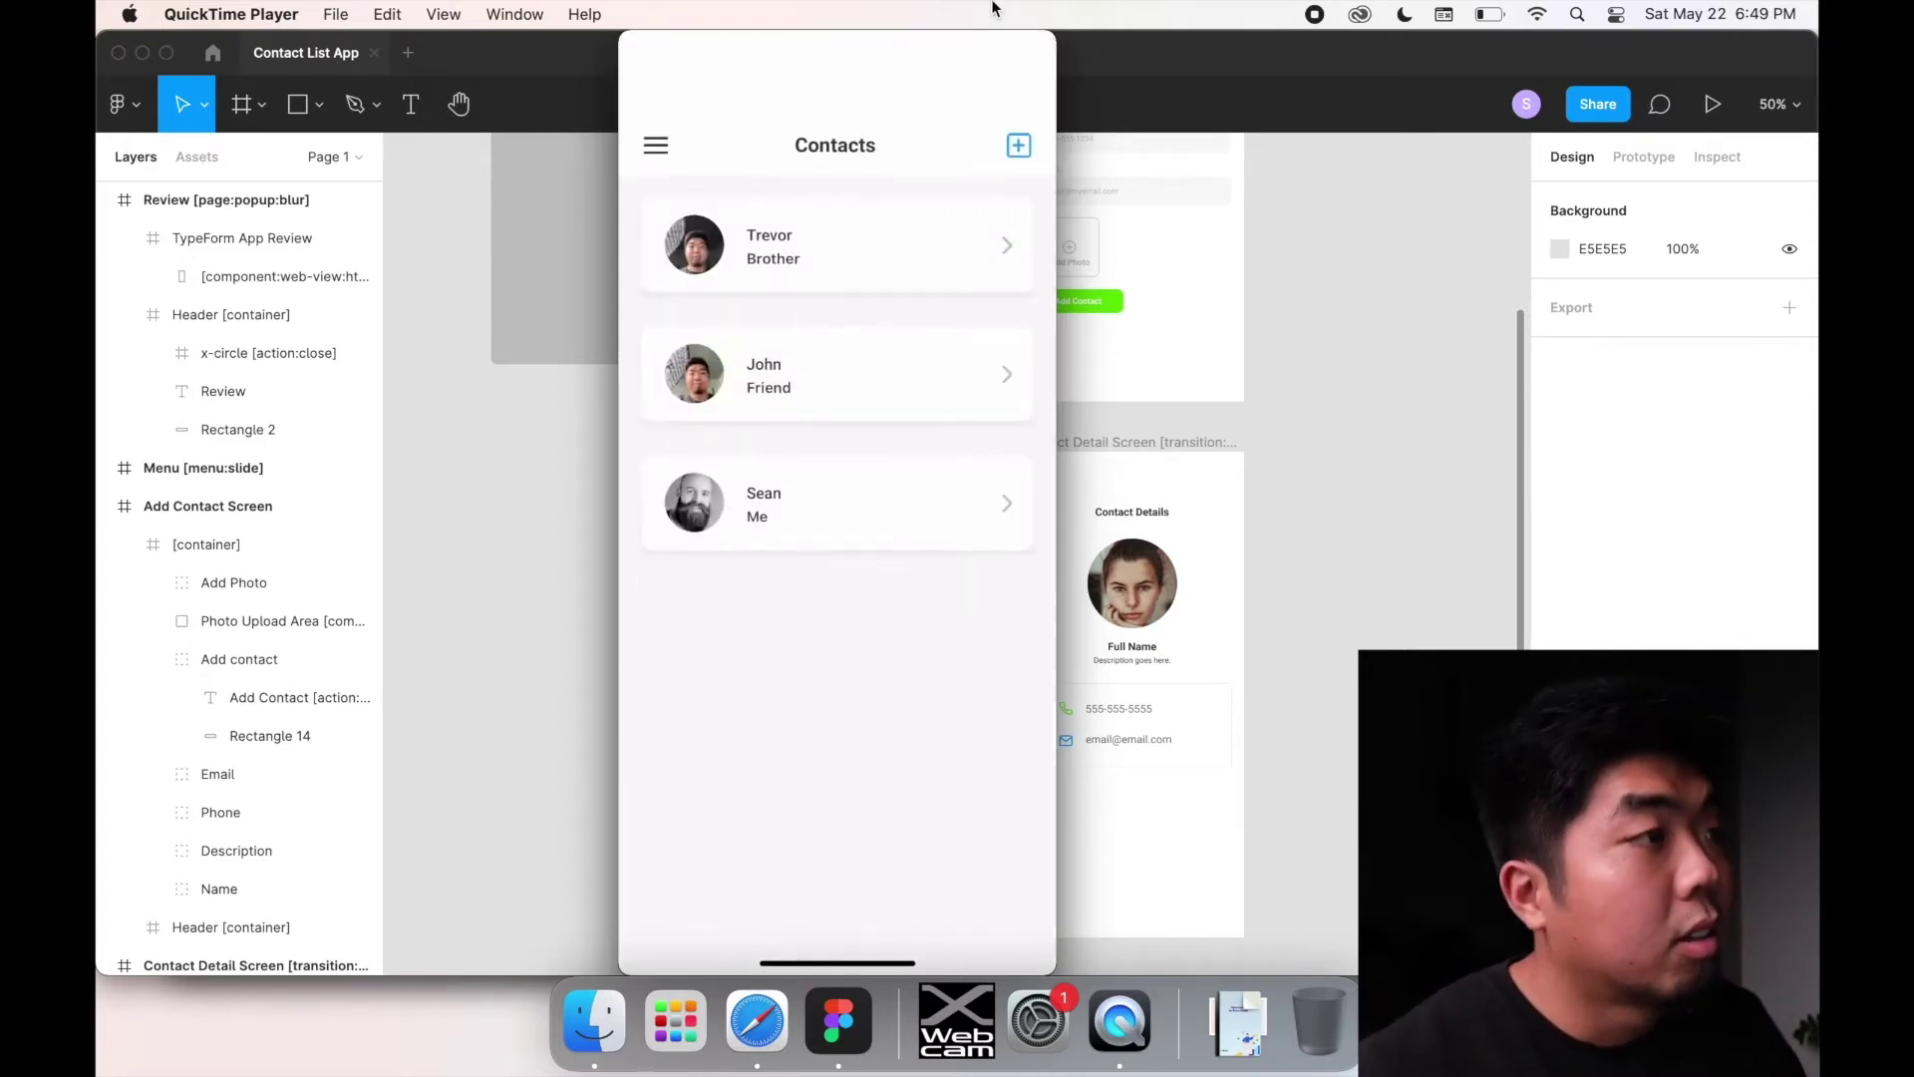
pyautogui.click(757, 1020)
# Step: Open the Contact List App project's Data Library, listing Contact List, My Recipes App and COVID-19 Tracker
pyautogui.click(371, 117)
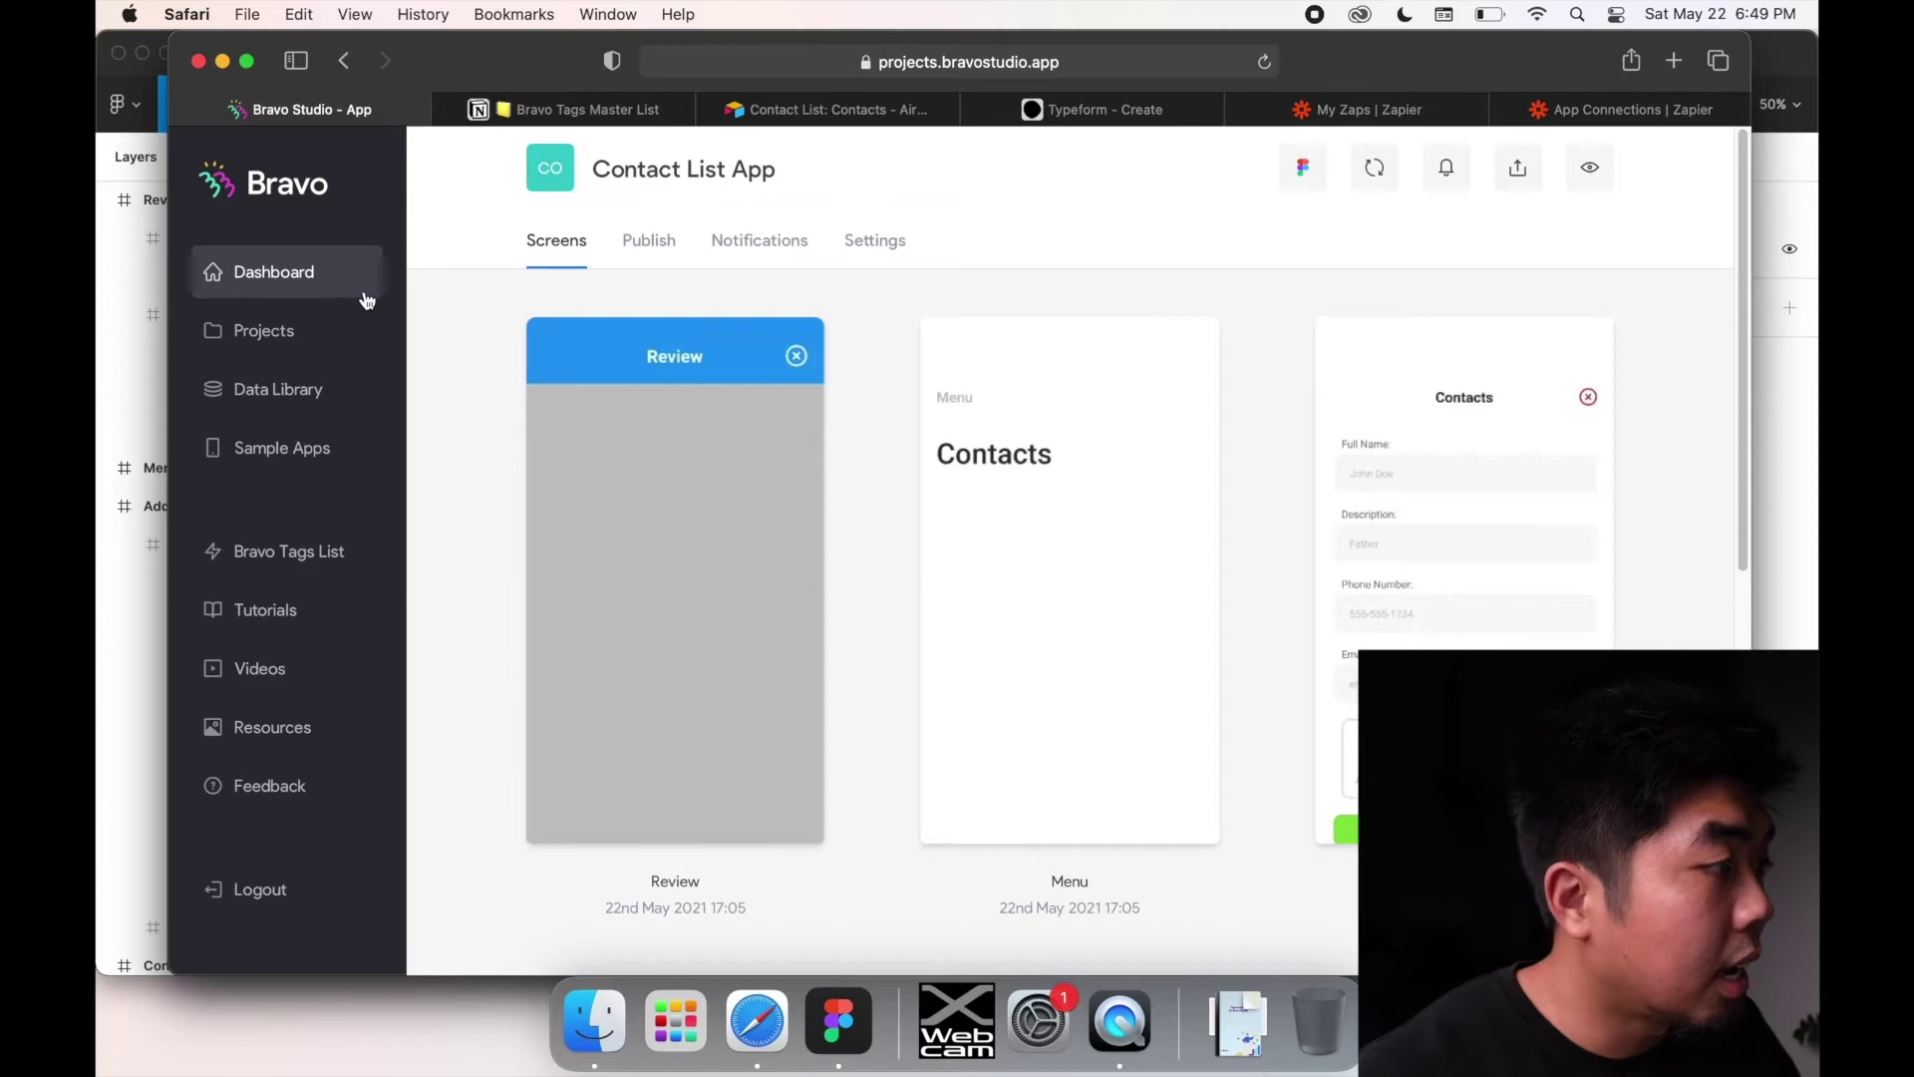
pyautogui.click(290, 393)
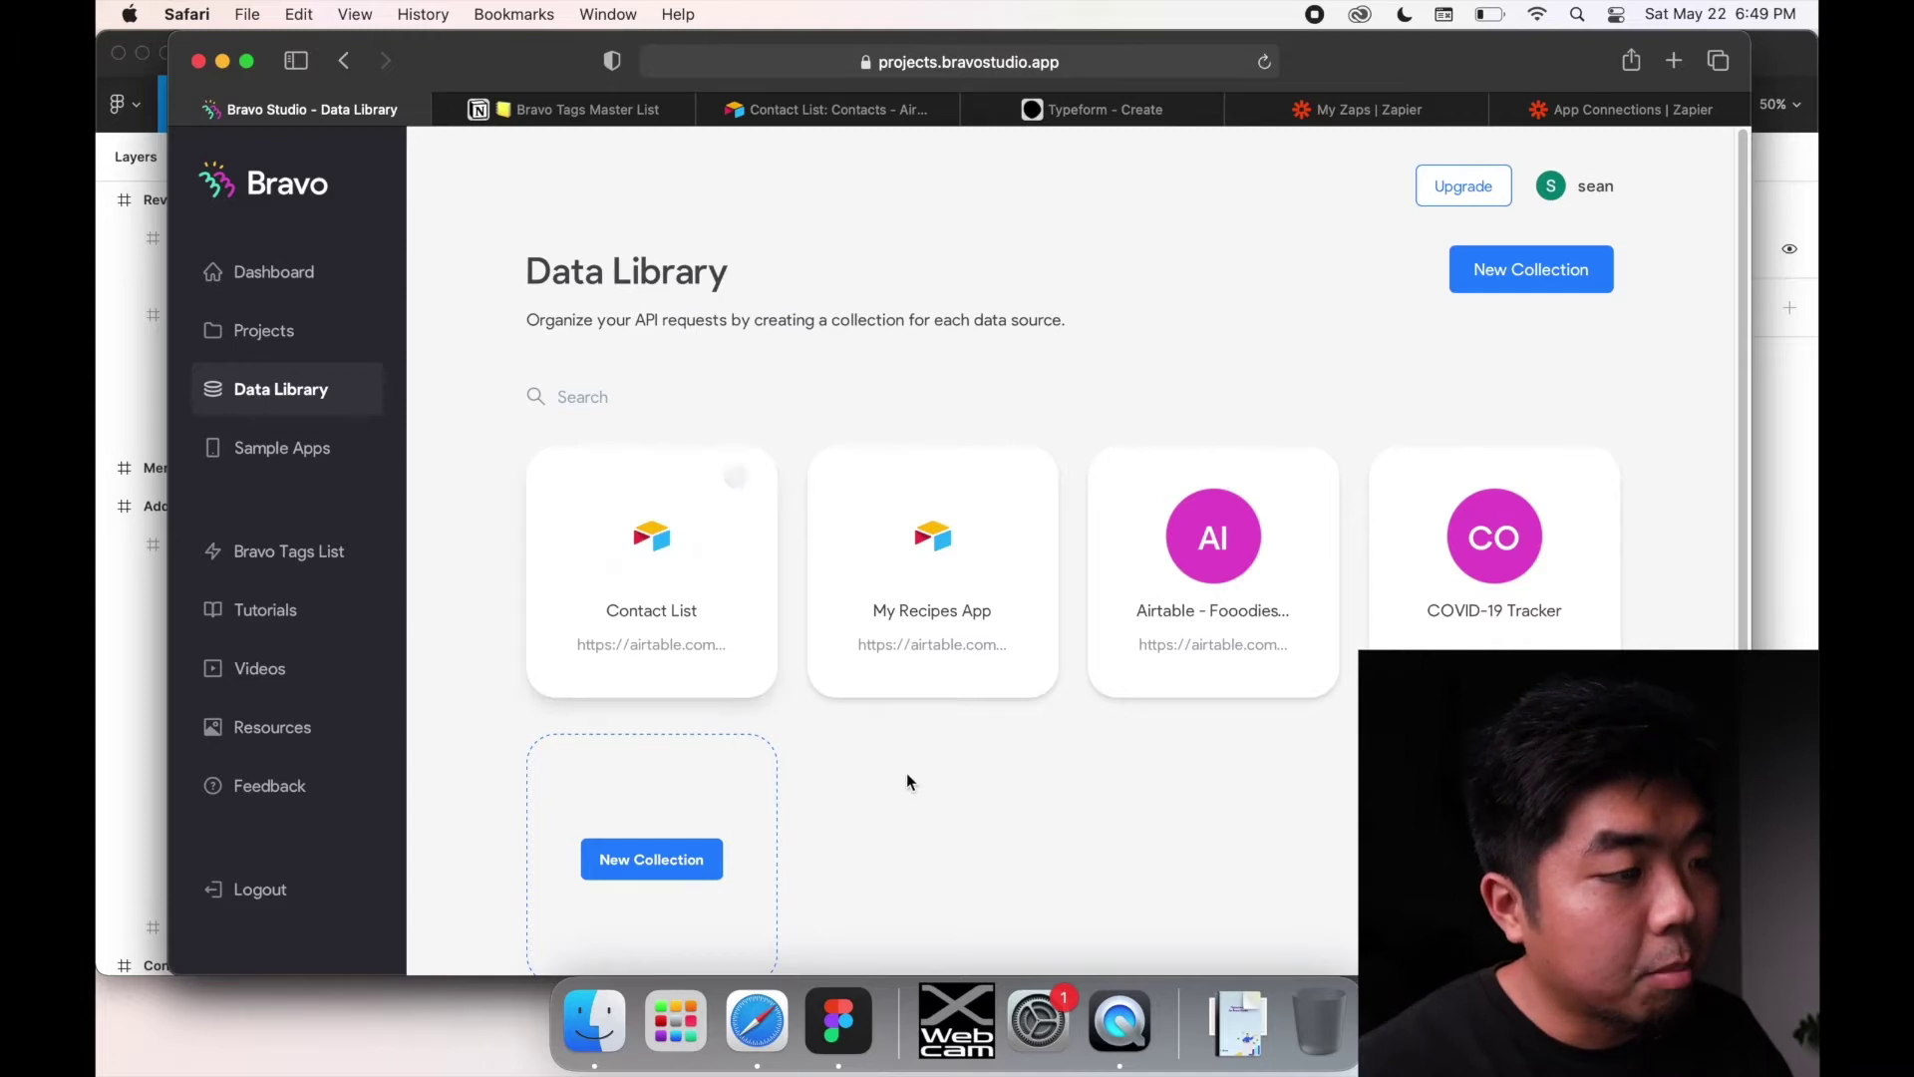
pyautogui.scroll(-3, 903, 776)
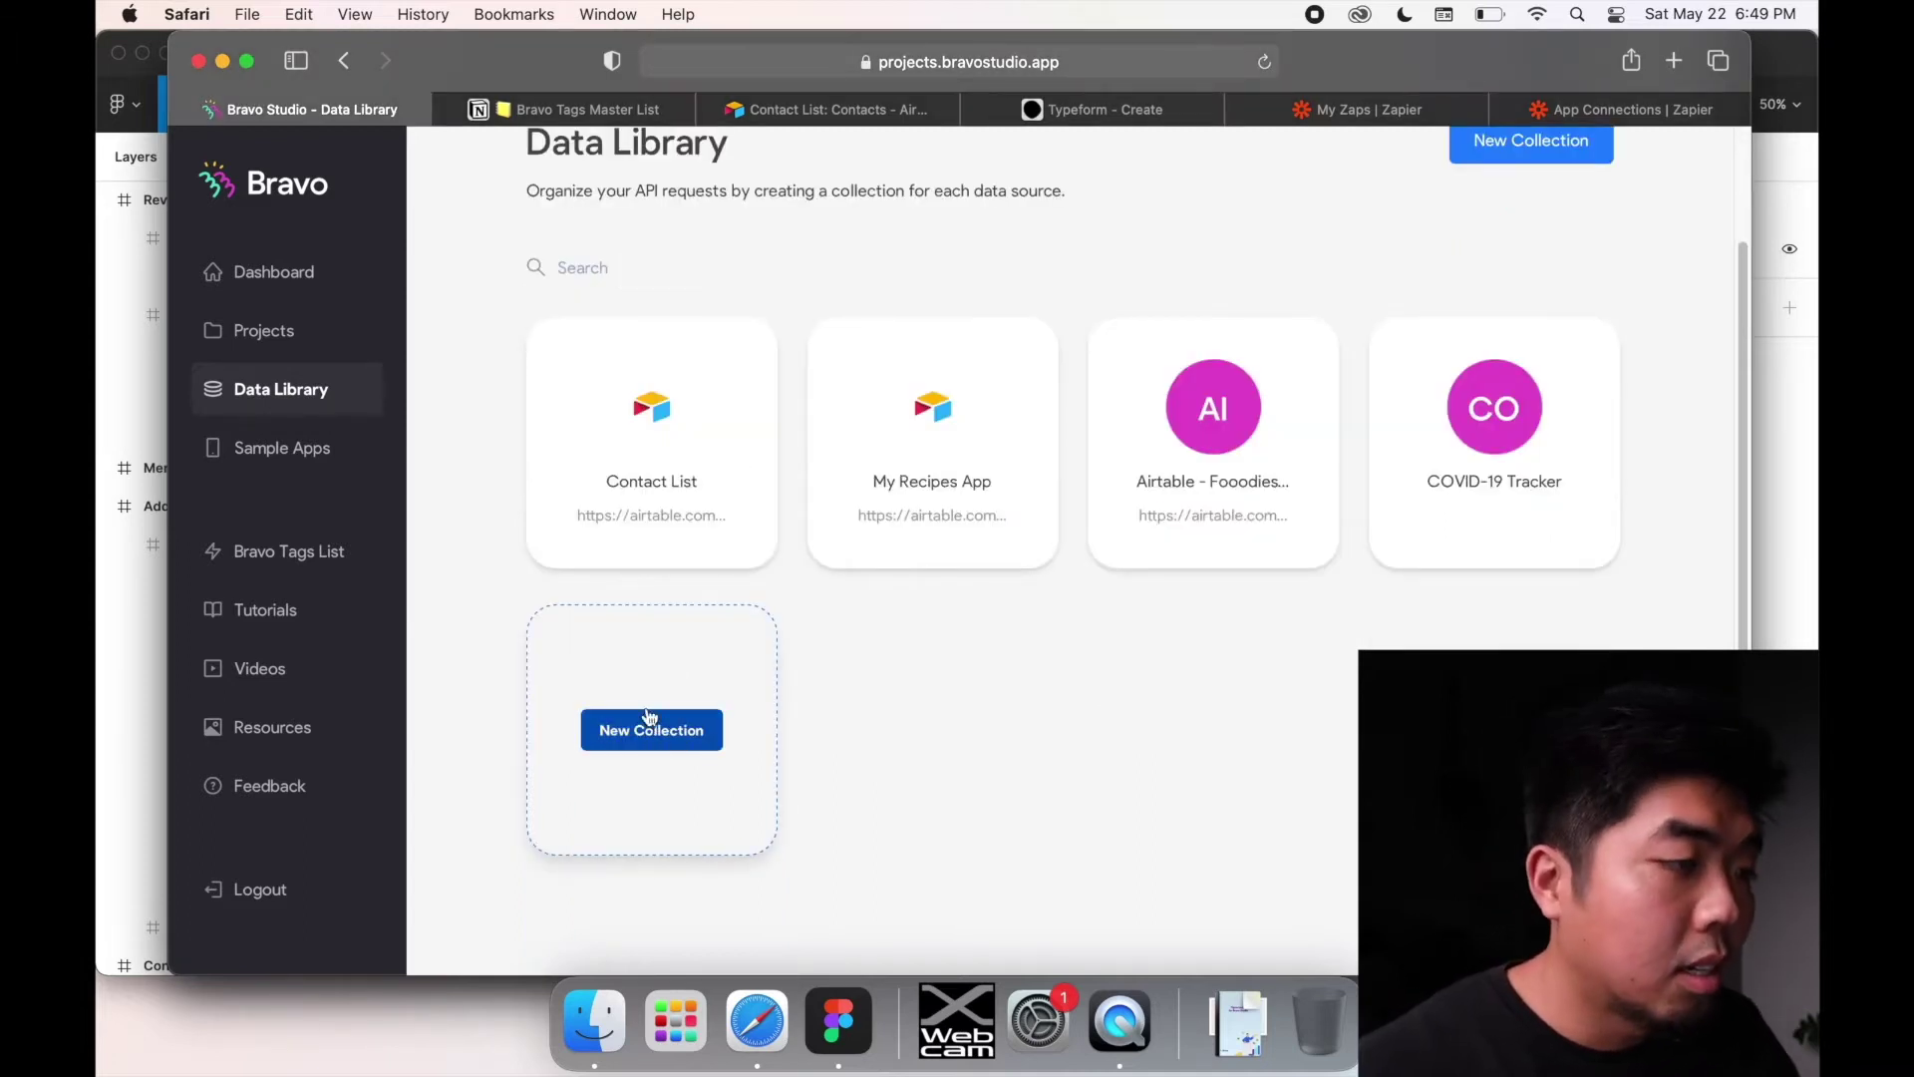
# Step: Start a new collection with the Airtable Wizard and open sharing for the whole Contact List base
pyautogui.click(664, 743)
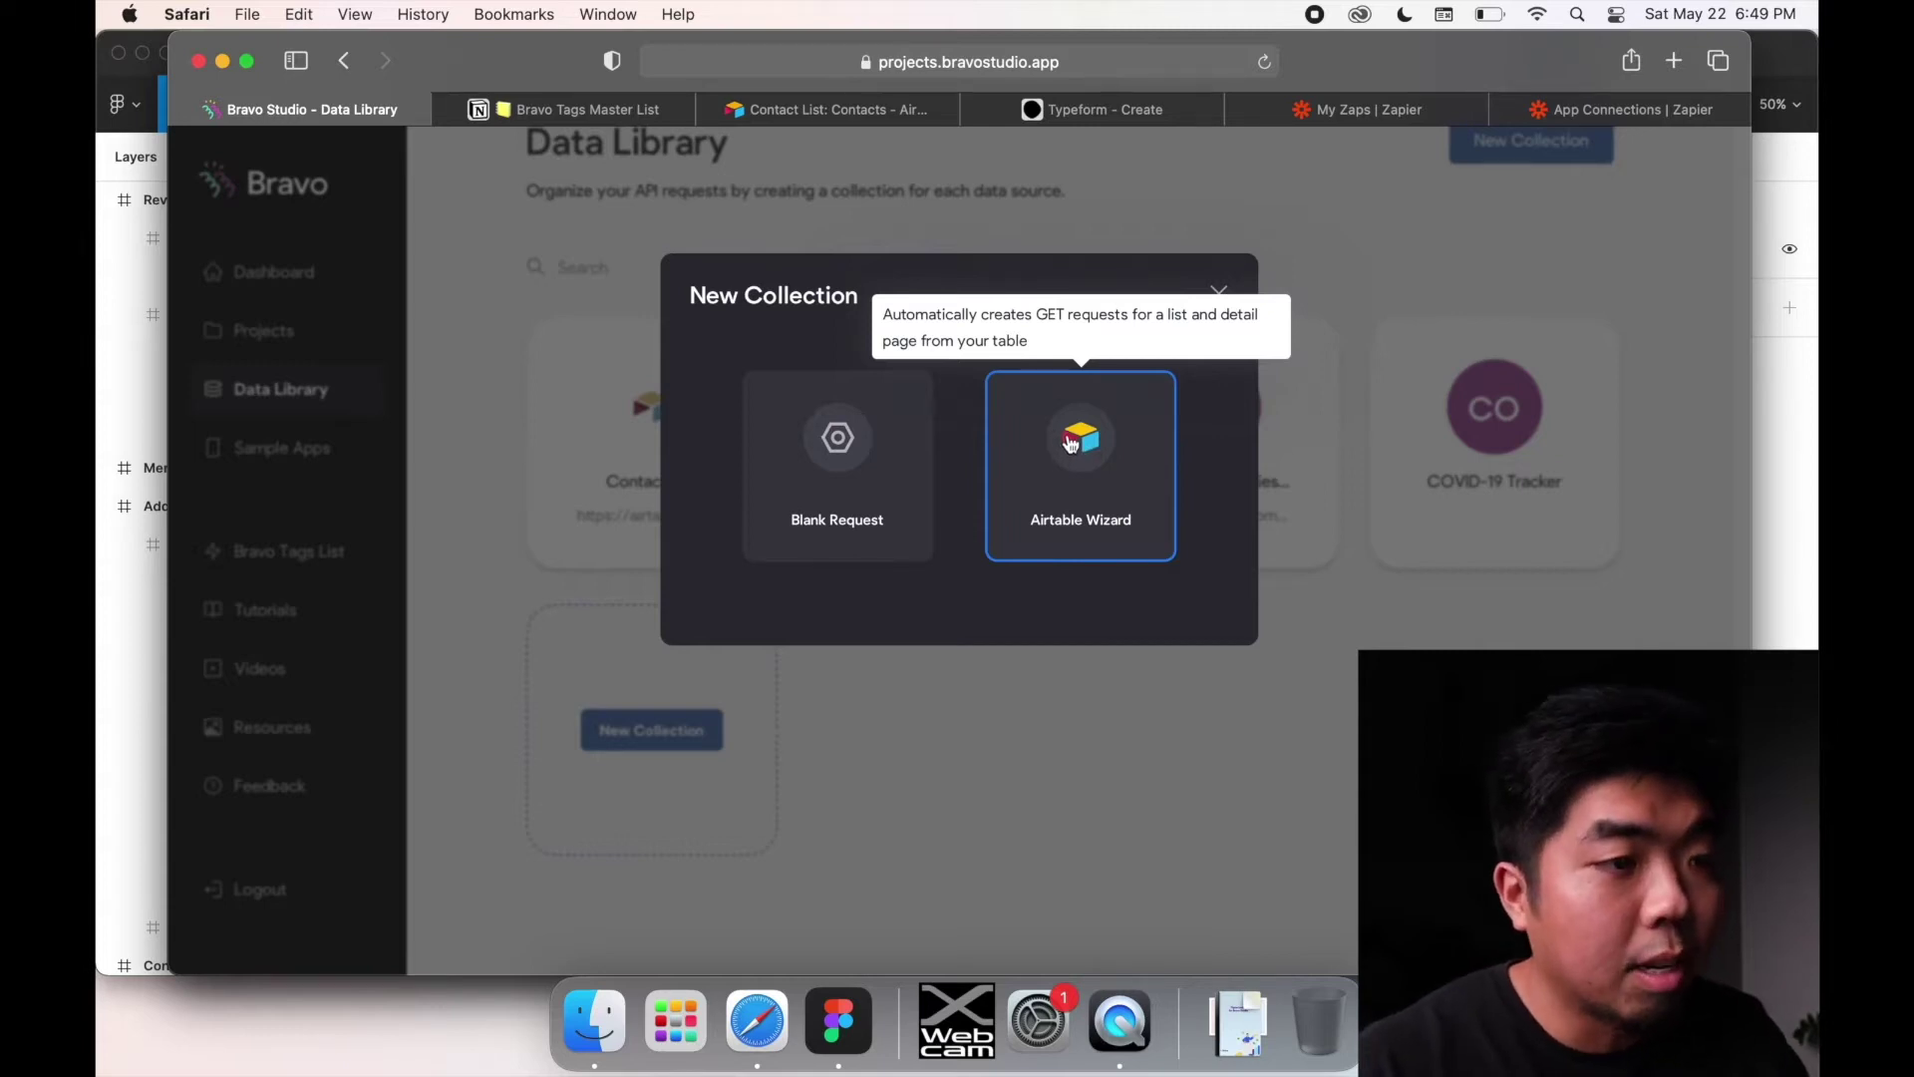
pyautogui.click(1071, 444)
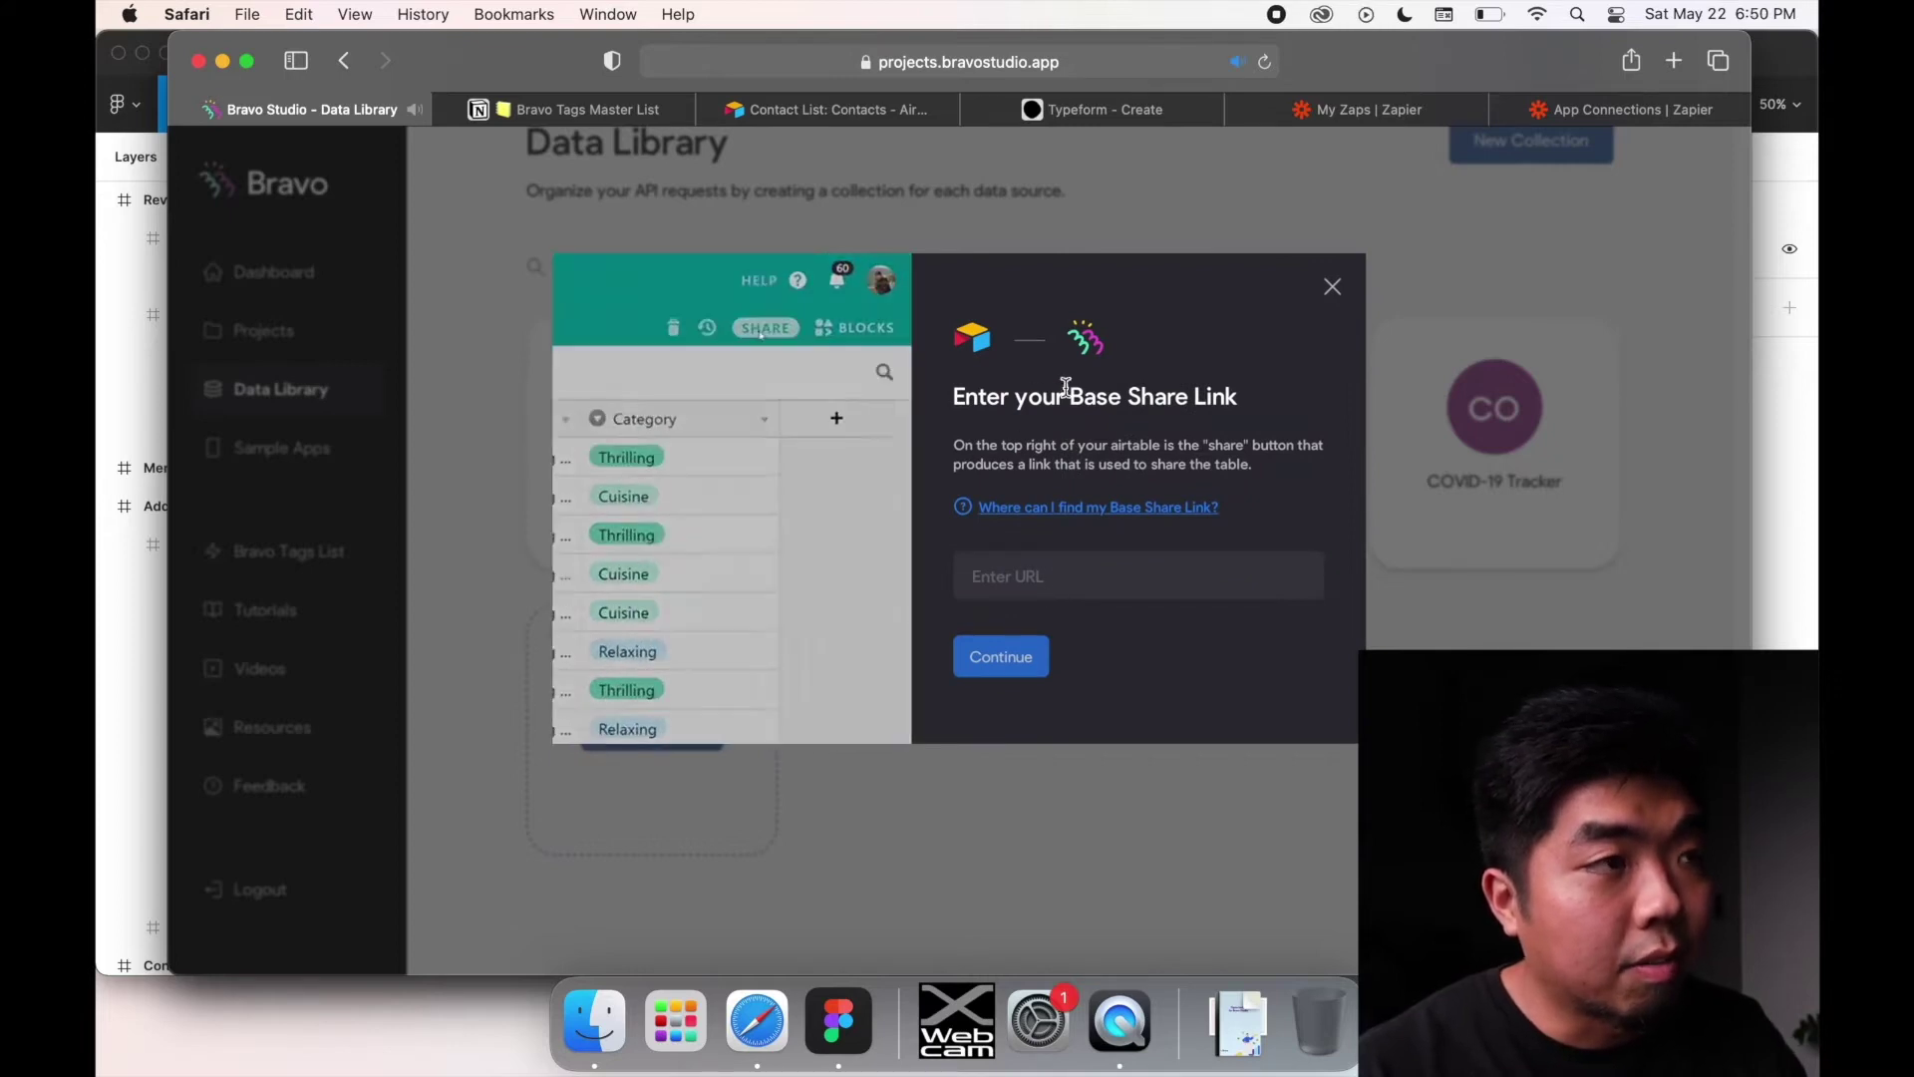
pyautogui.click(877, 109)
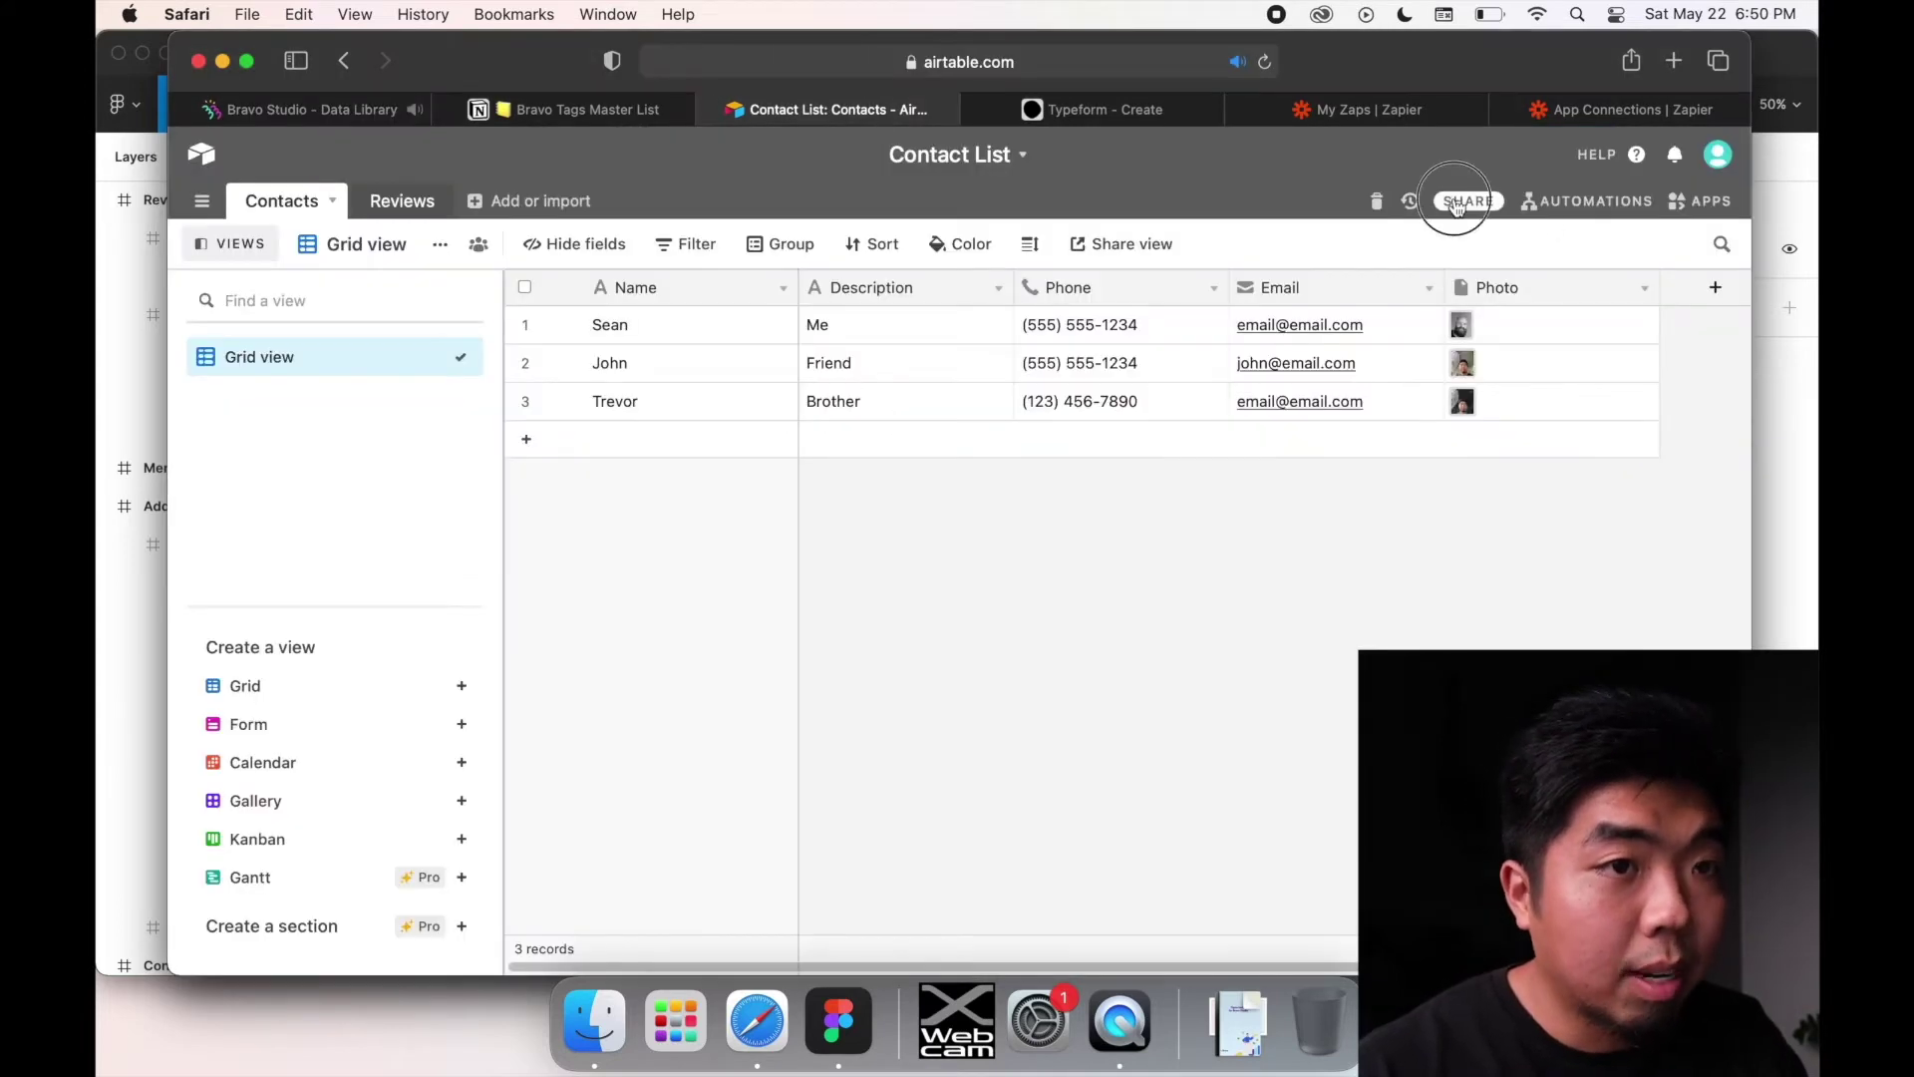
pyautogui.click(1456, 202)
pyautogui.click(1140, 594)
# Step: Paste the base's read-only share link into Bravo's Base Share Link field and continue
pyautogui.click(843, 813)
pyautogui.press('super+c')
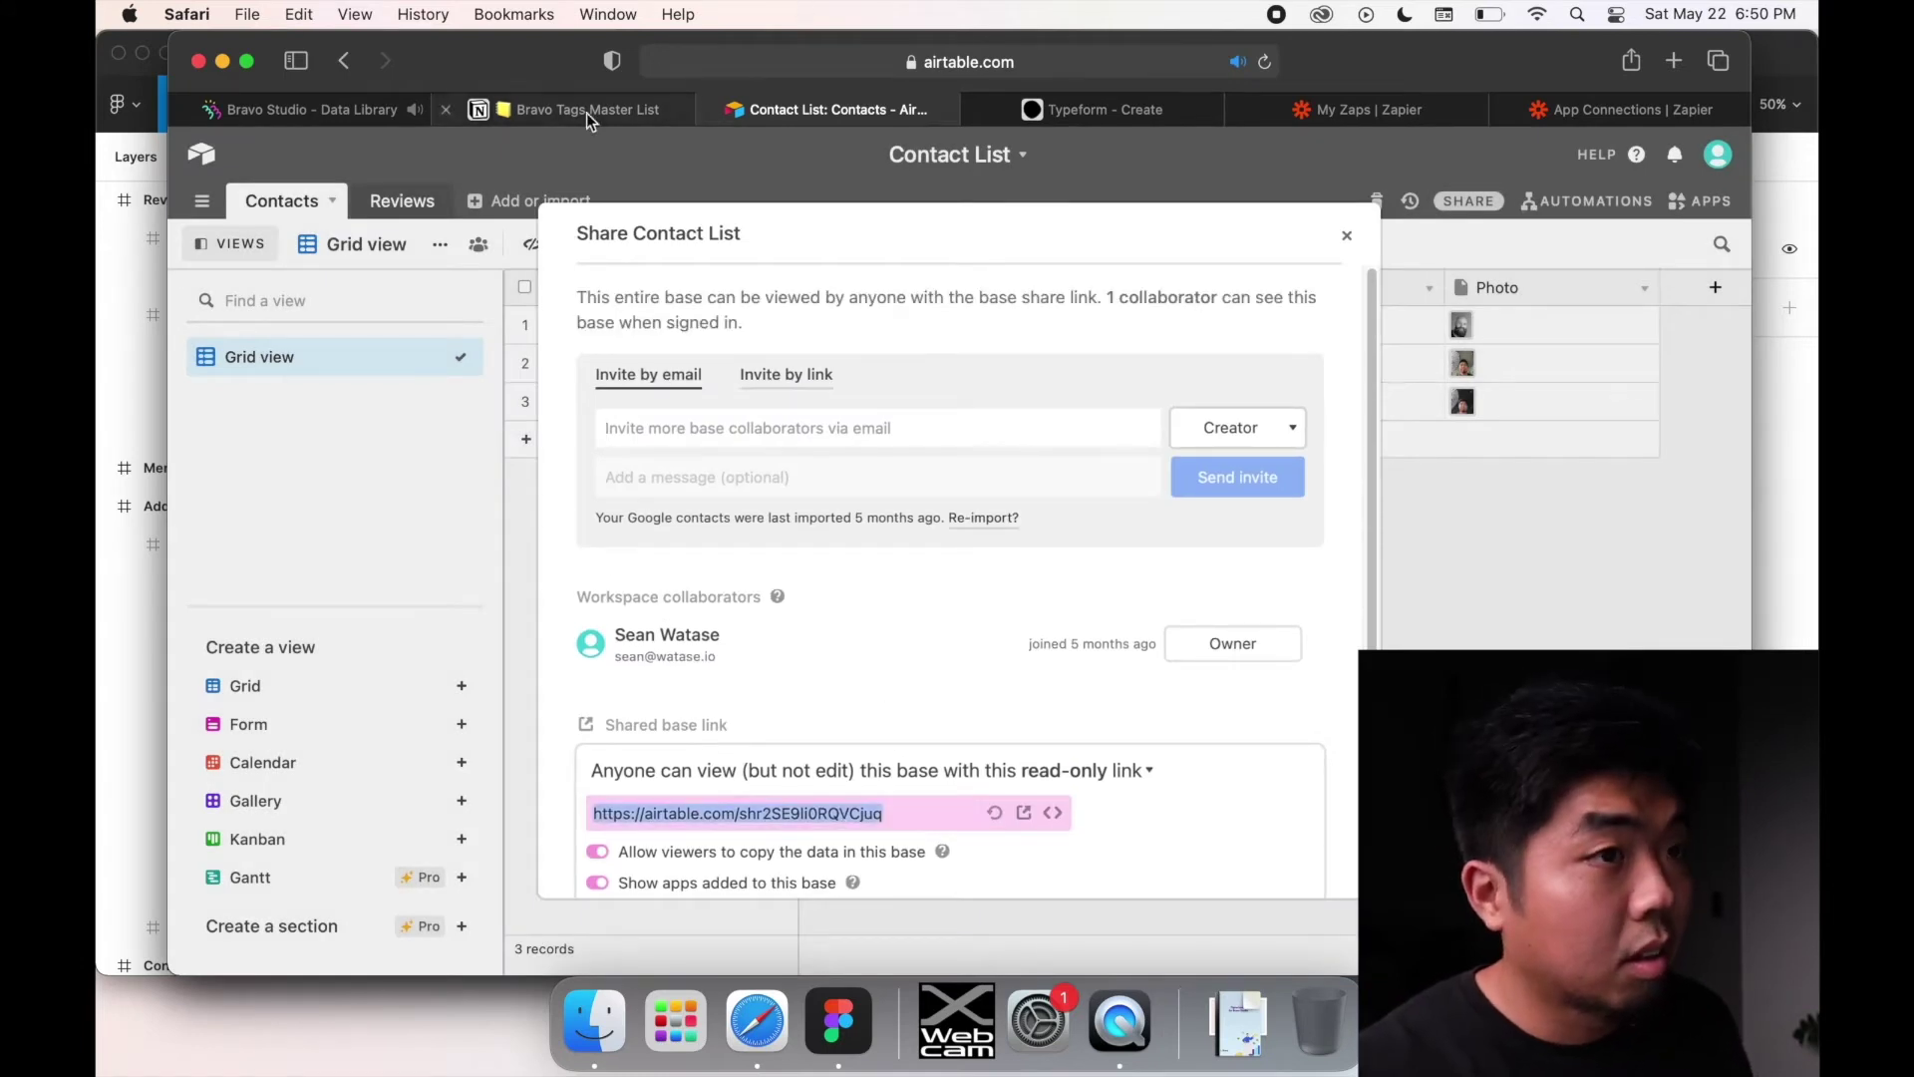
pyautogui.click(299, 109)
pyautogui.click(1134, 589)
pyautogui.press('super+v')
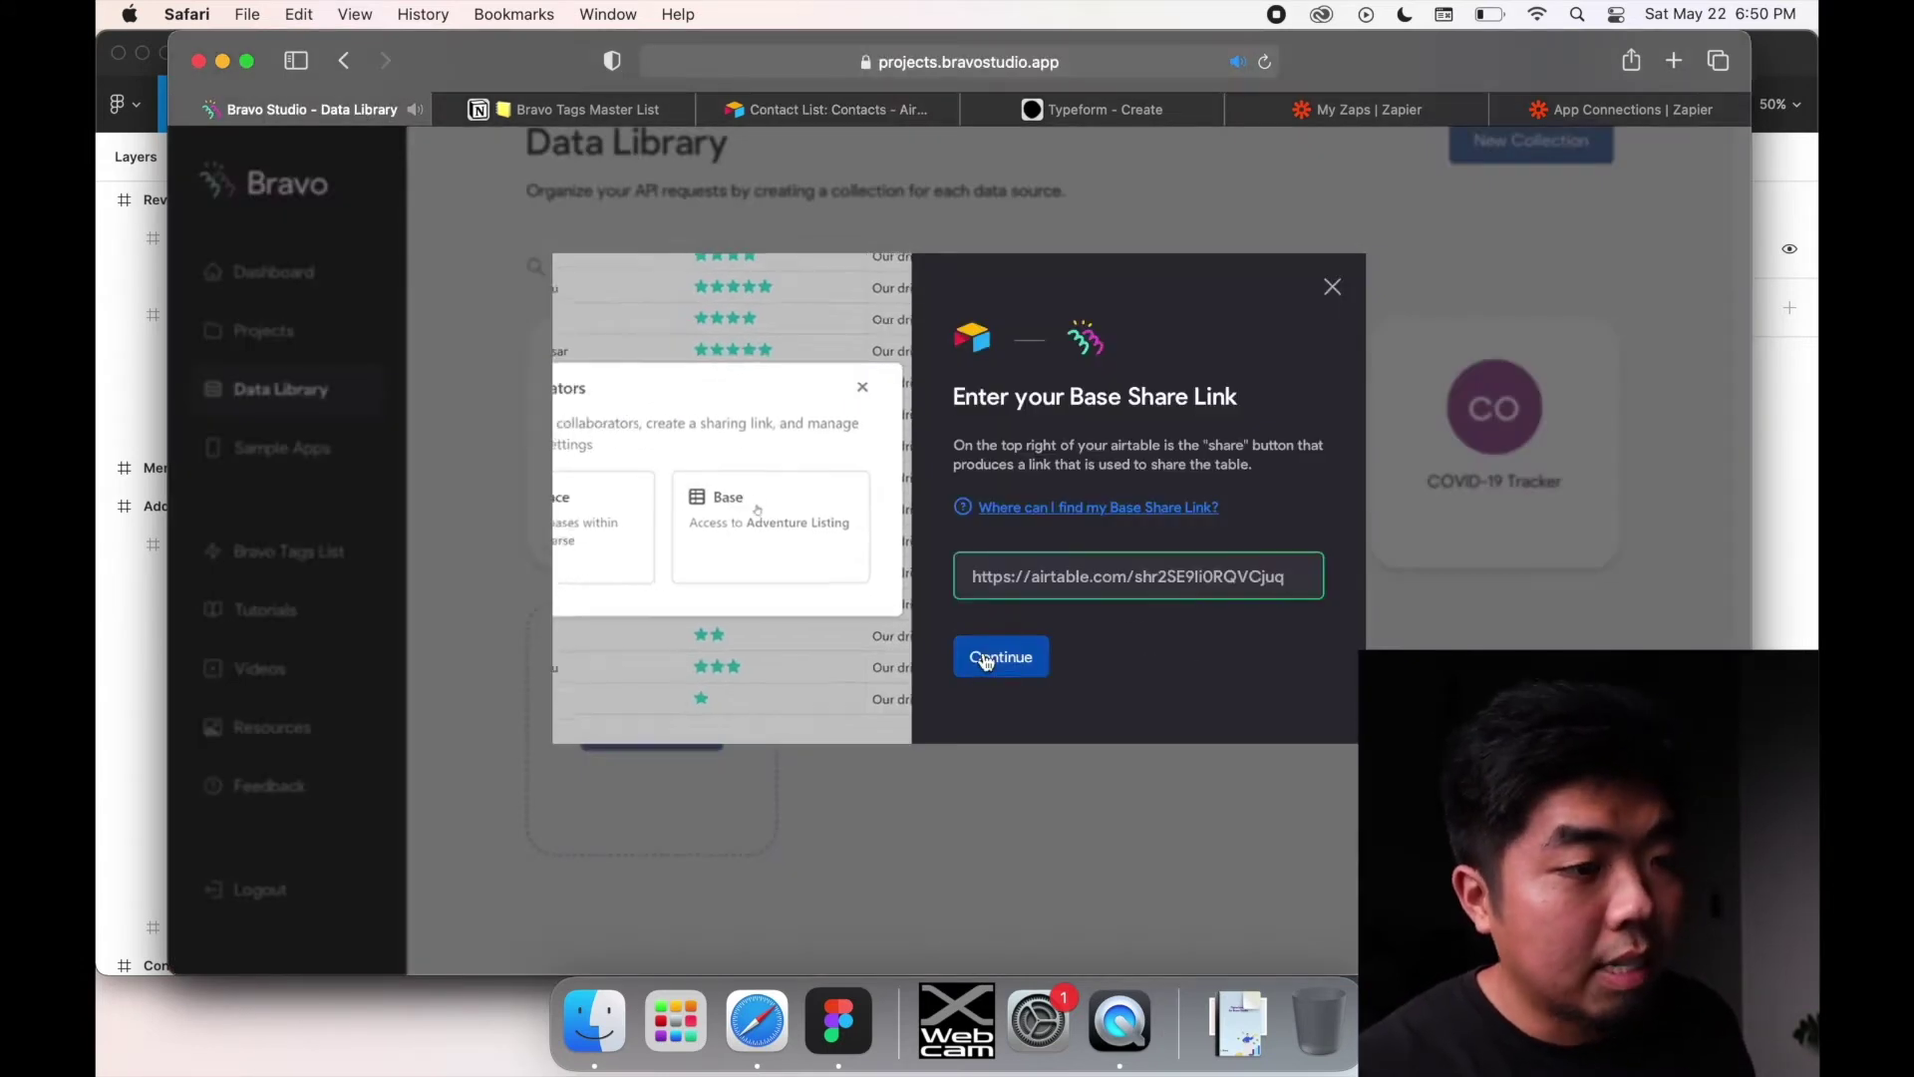
pyautogui.click(985, 661)
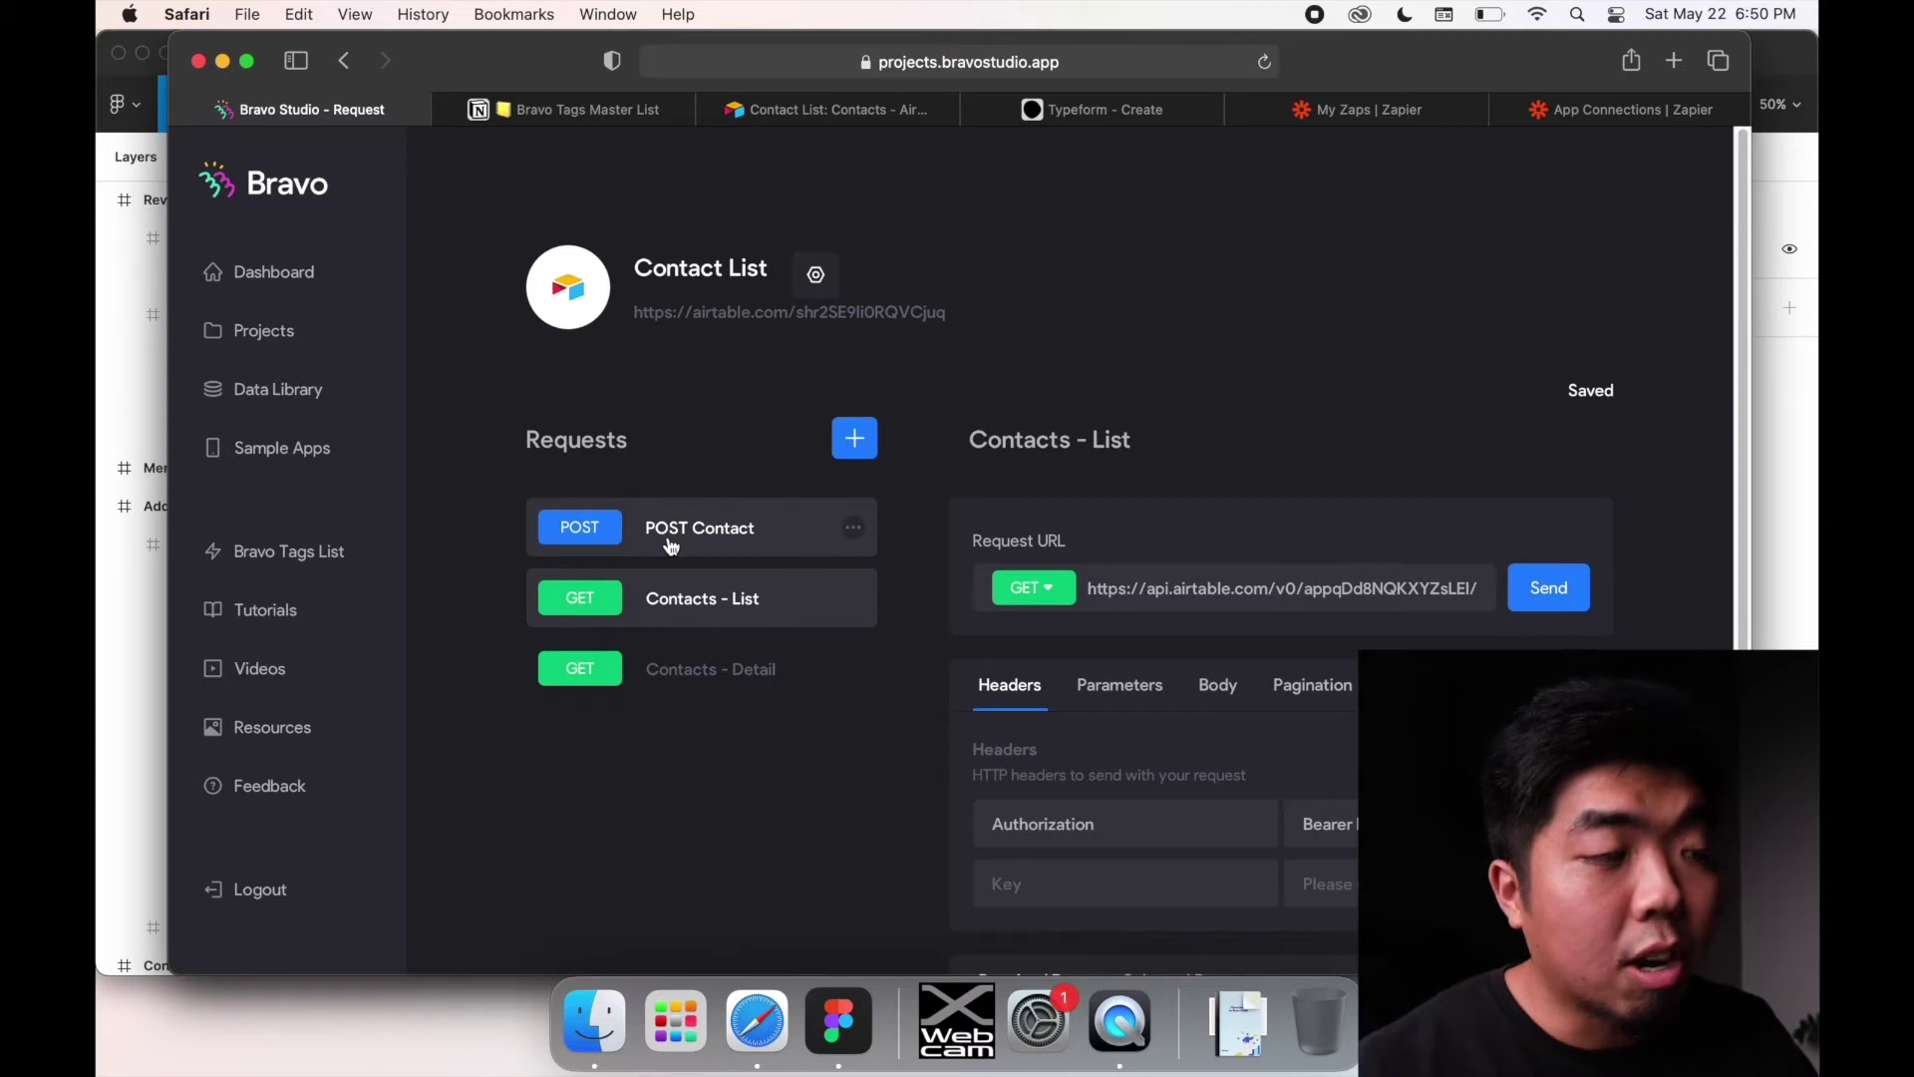
# Step: Add a placeholder GET request named My Request to the Contact List collection
pyautogui.click(669, 546)
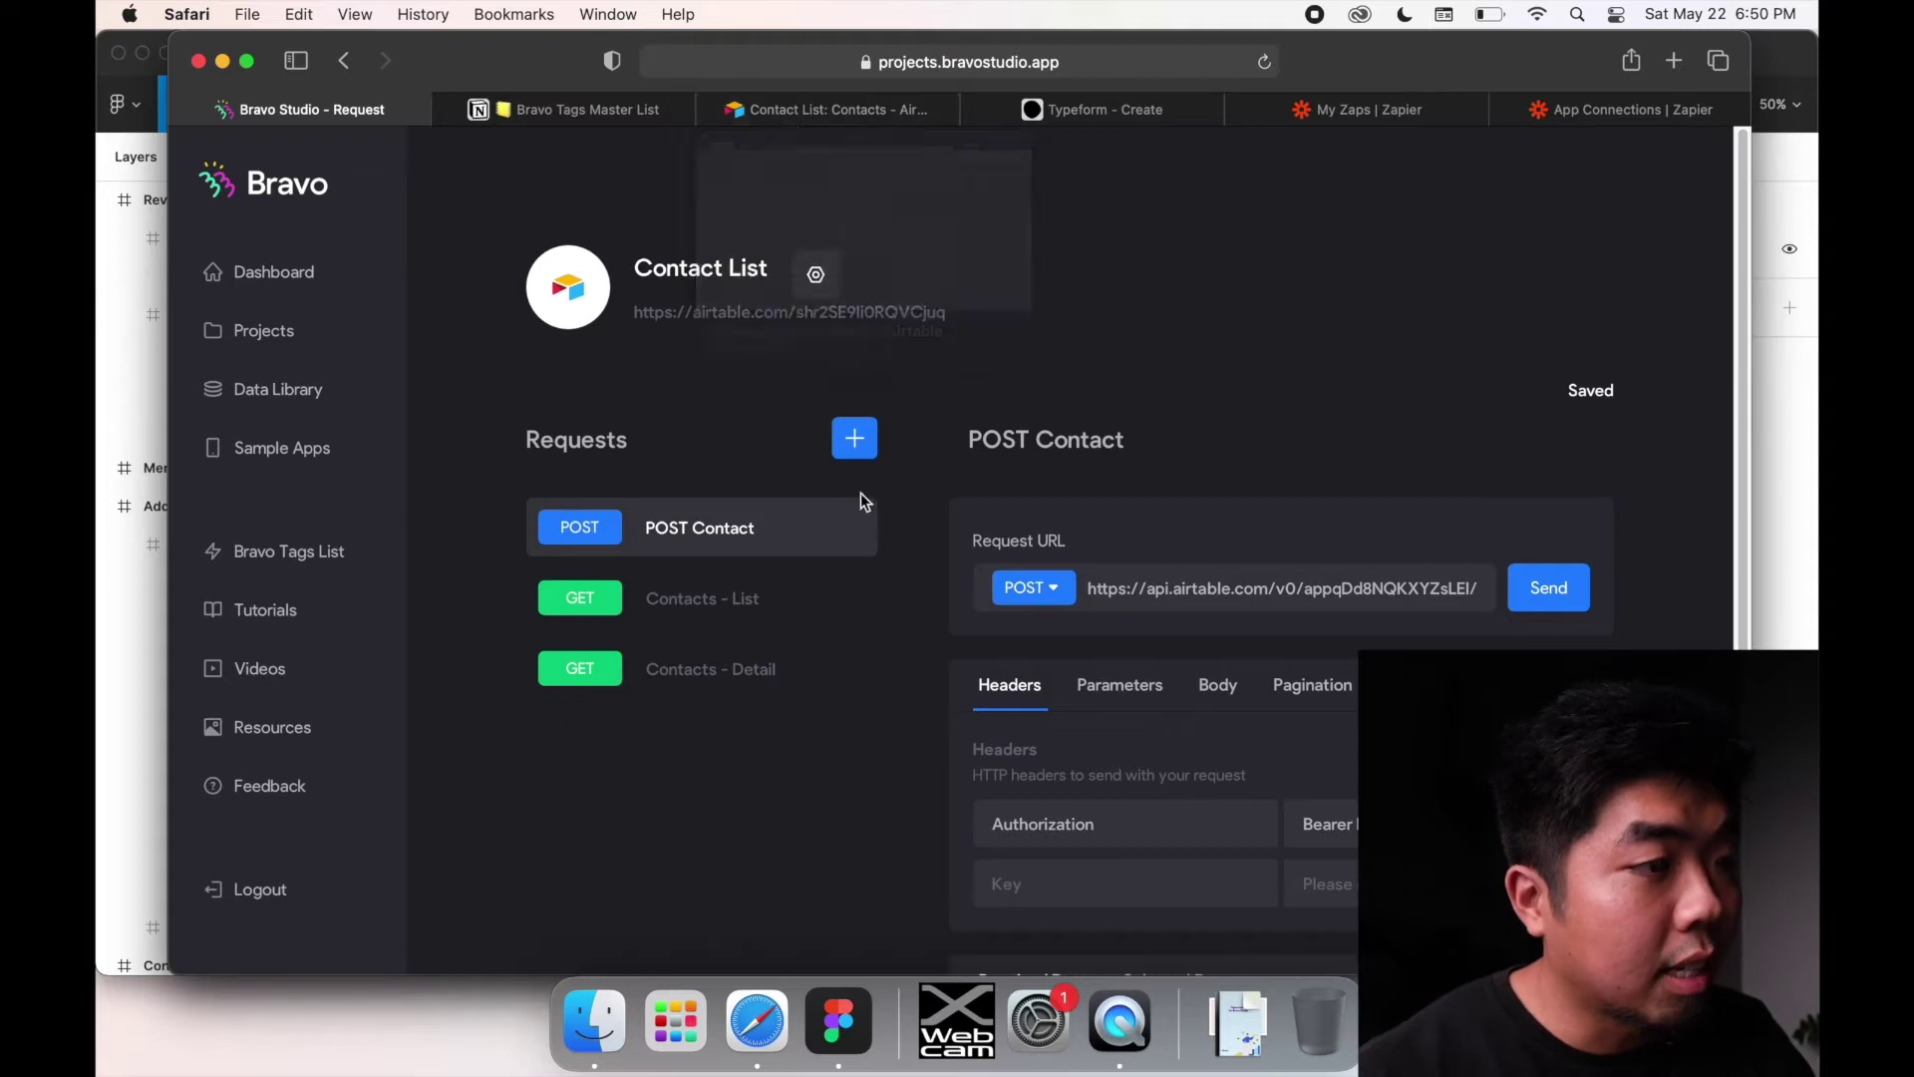
pyautogui.click(855, 438)
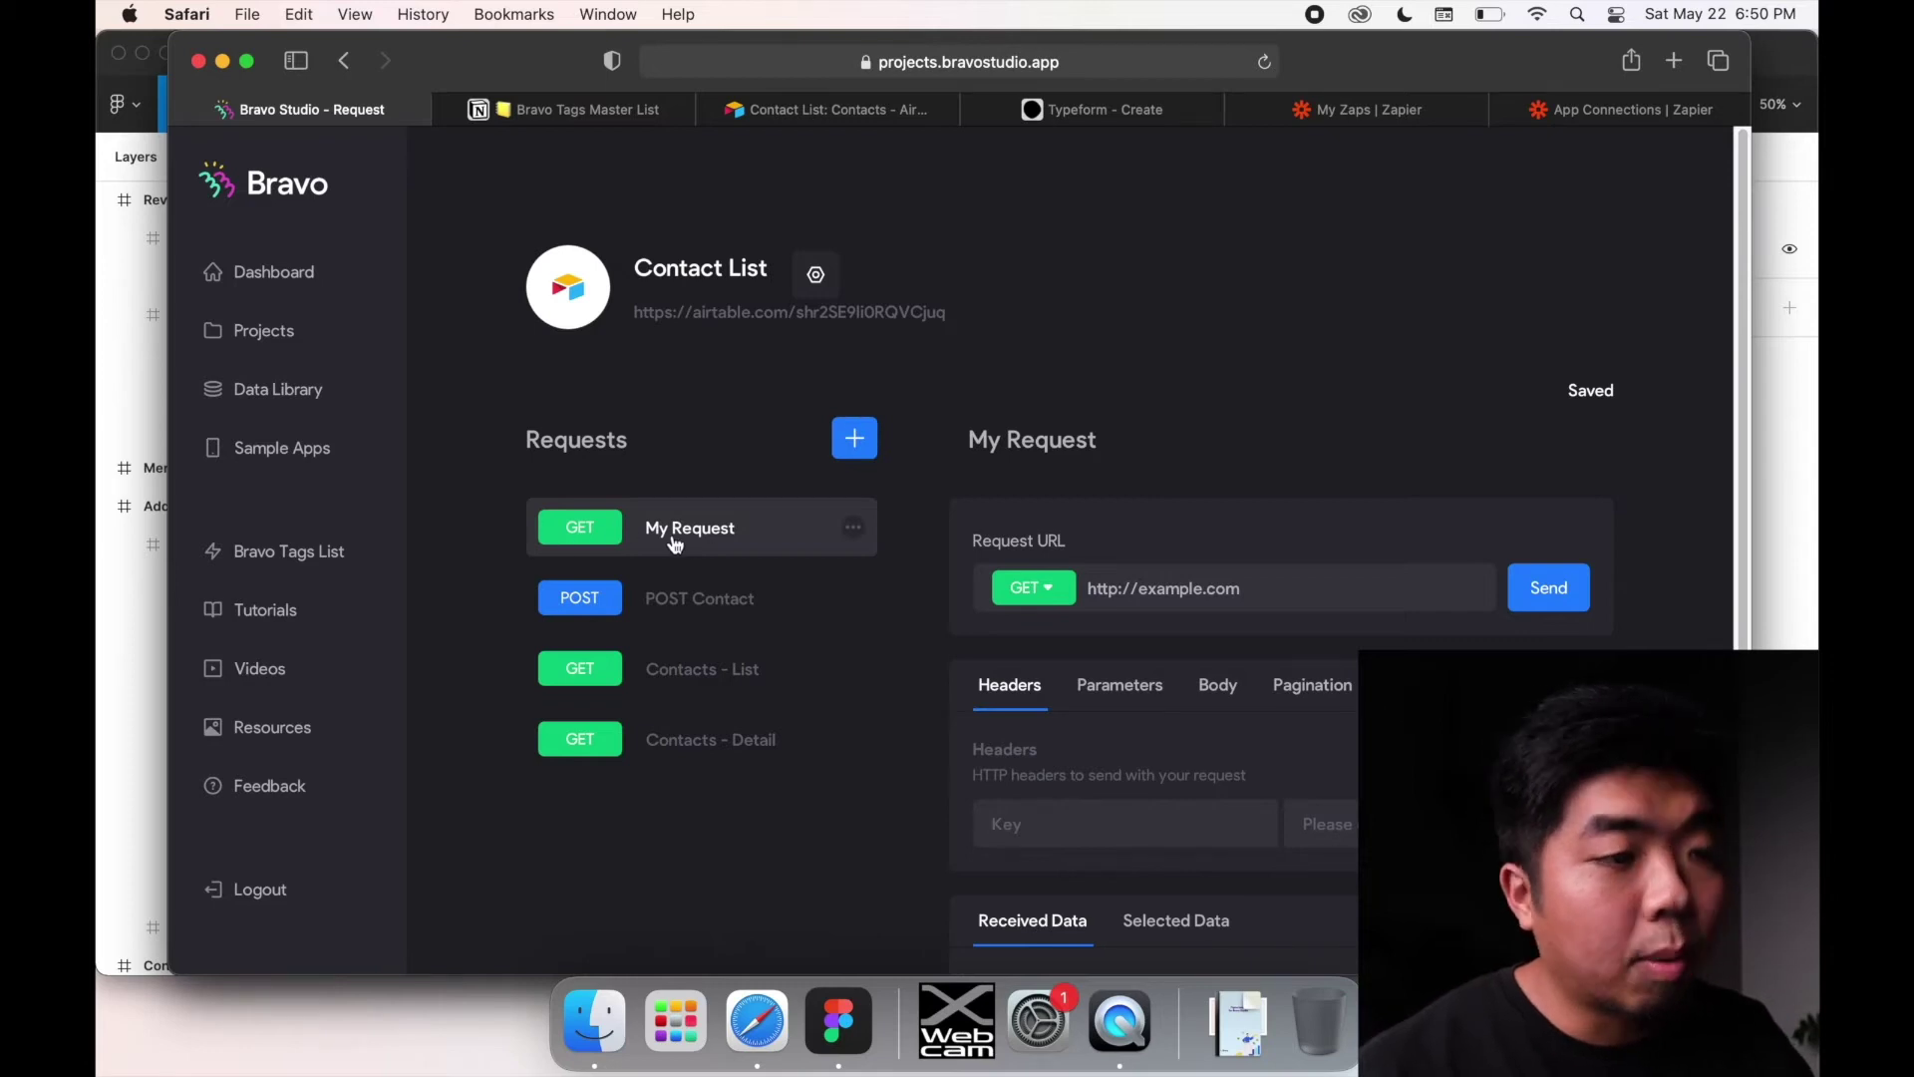
pyautogui.click(1060, 597)
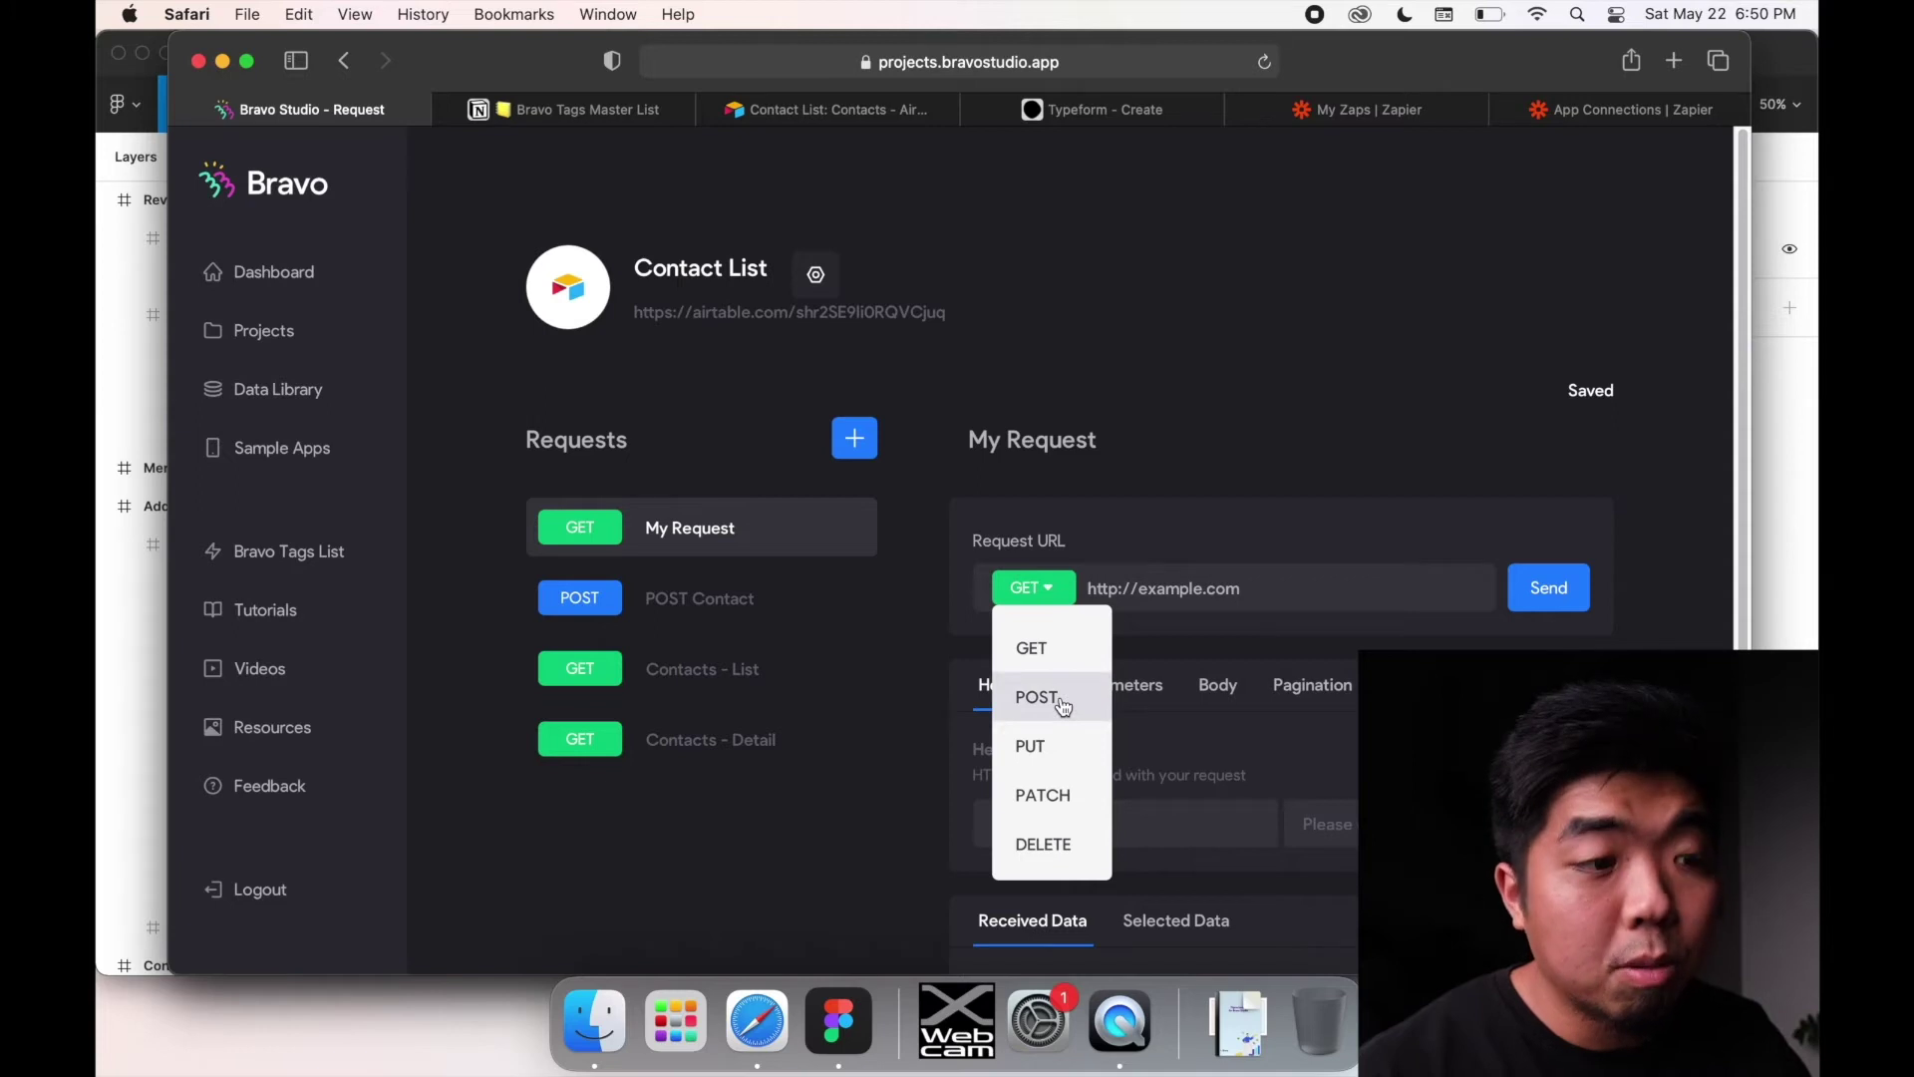
pyautogui.click(975, 514)
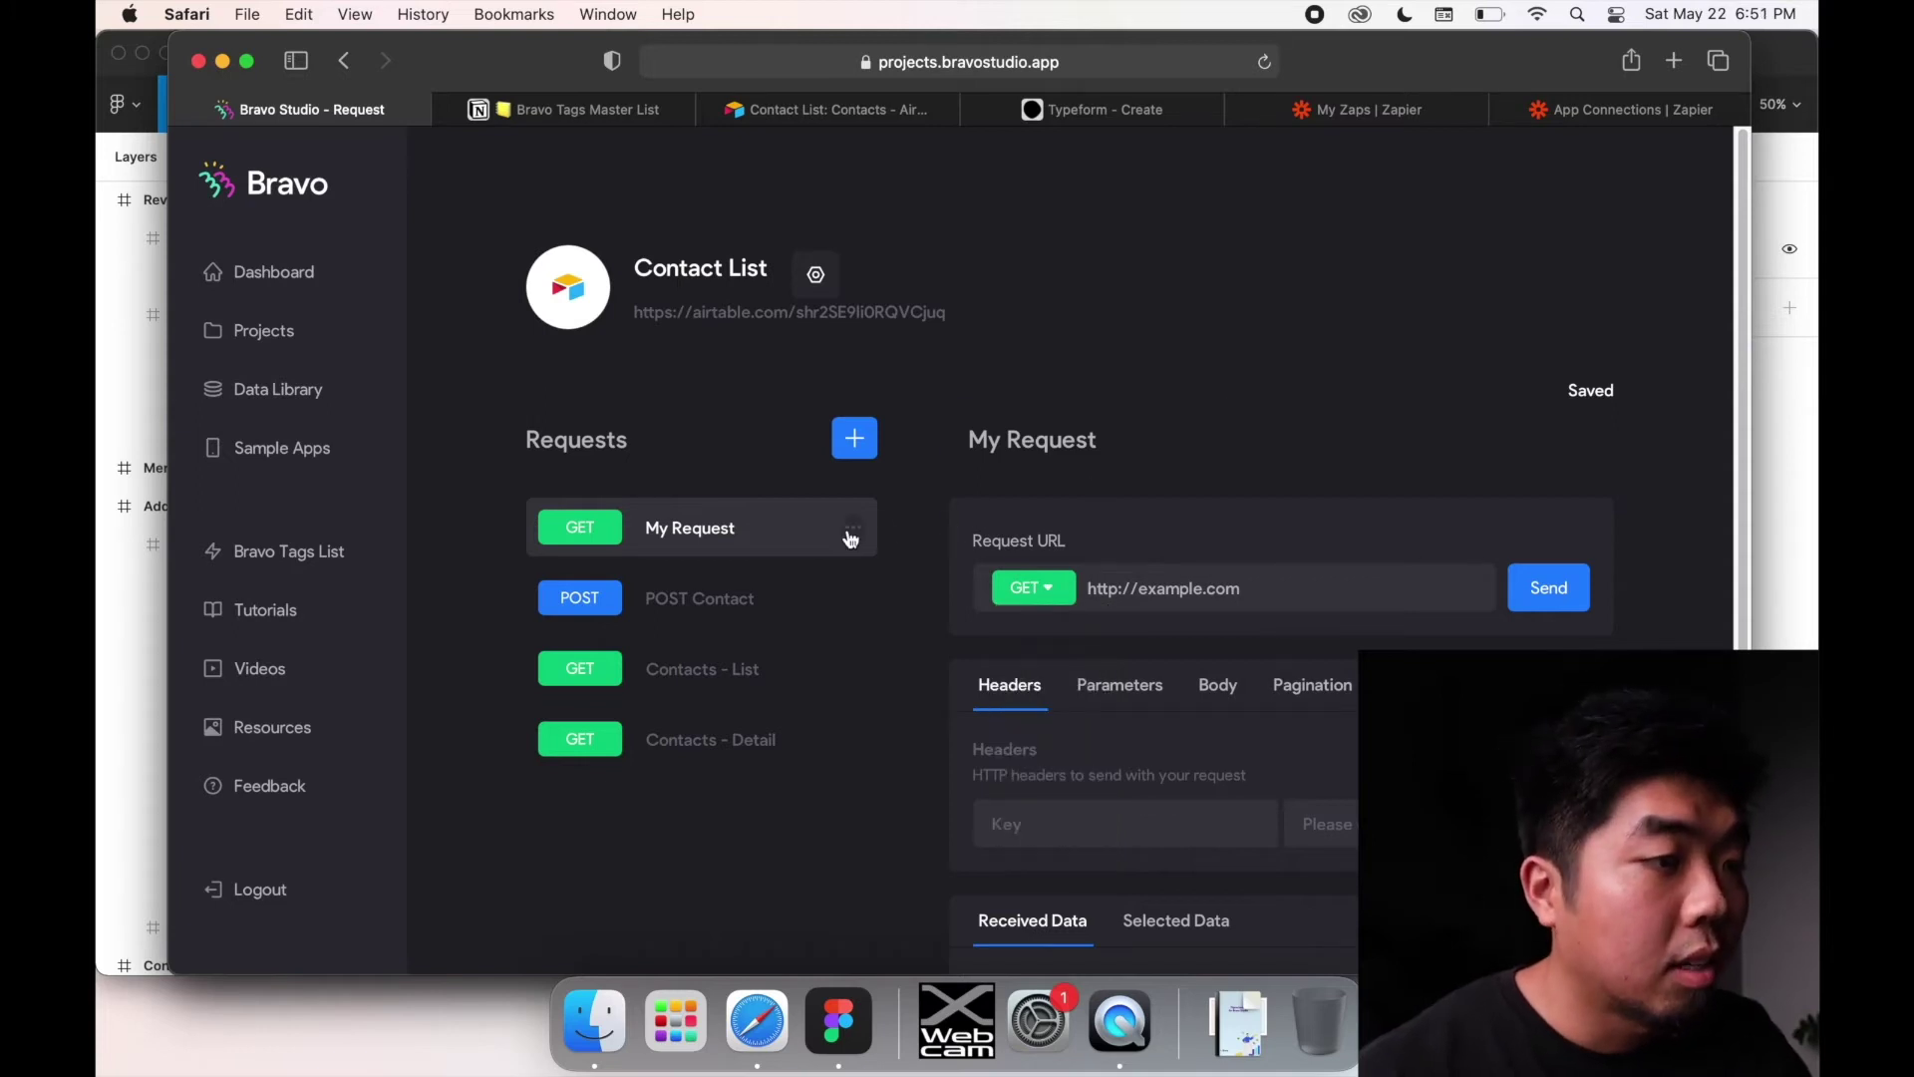
# Step: Delete My Request and open the POST Contact request
pyautogui.click(850, 532)
pyautogui.click(902, 626)
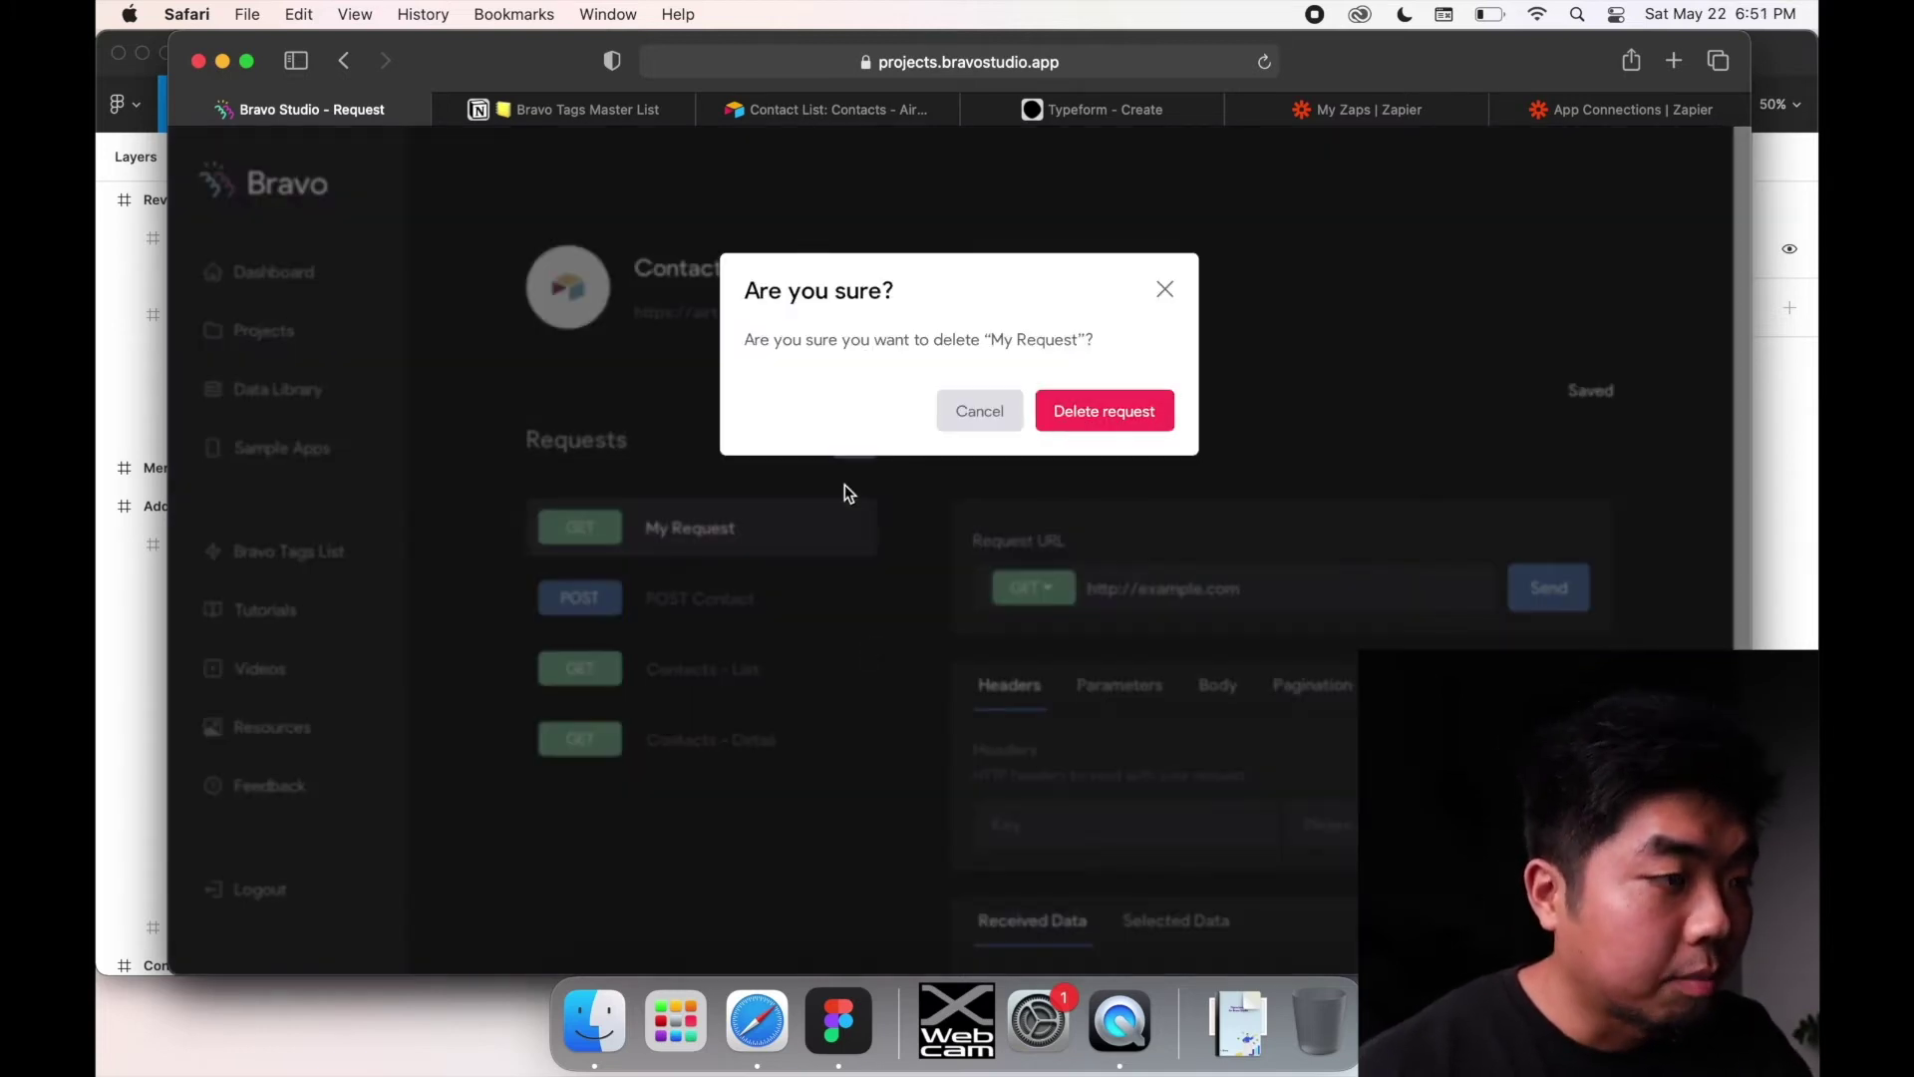
pyautogui.click(1092, 411)
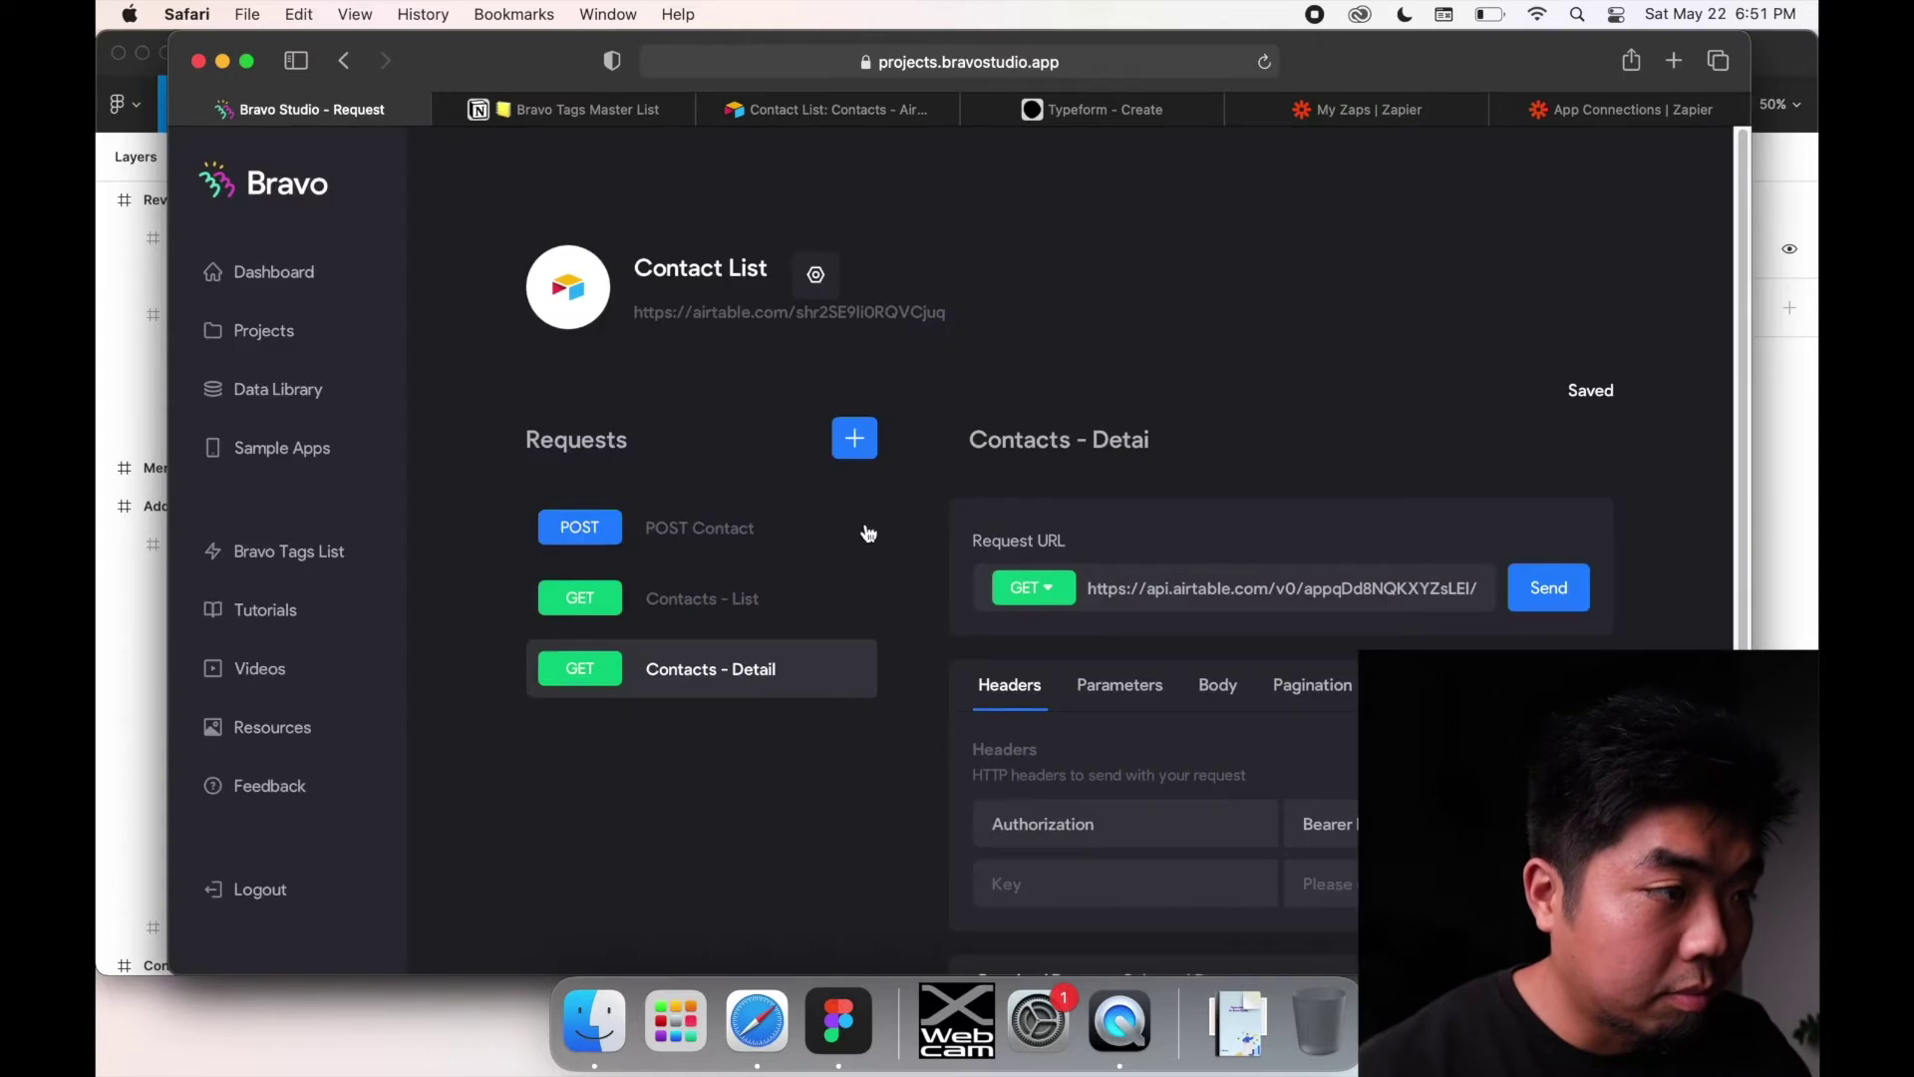
pyautogui.click(639, 521)
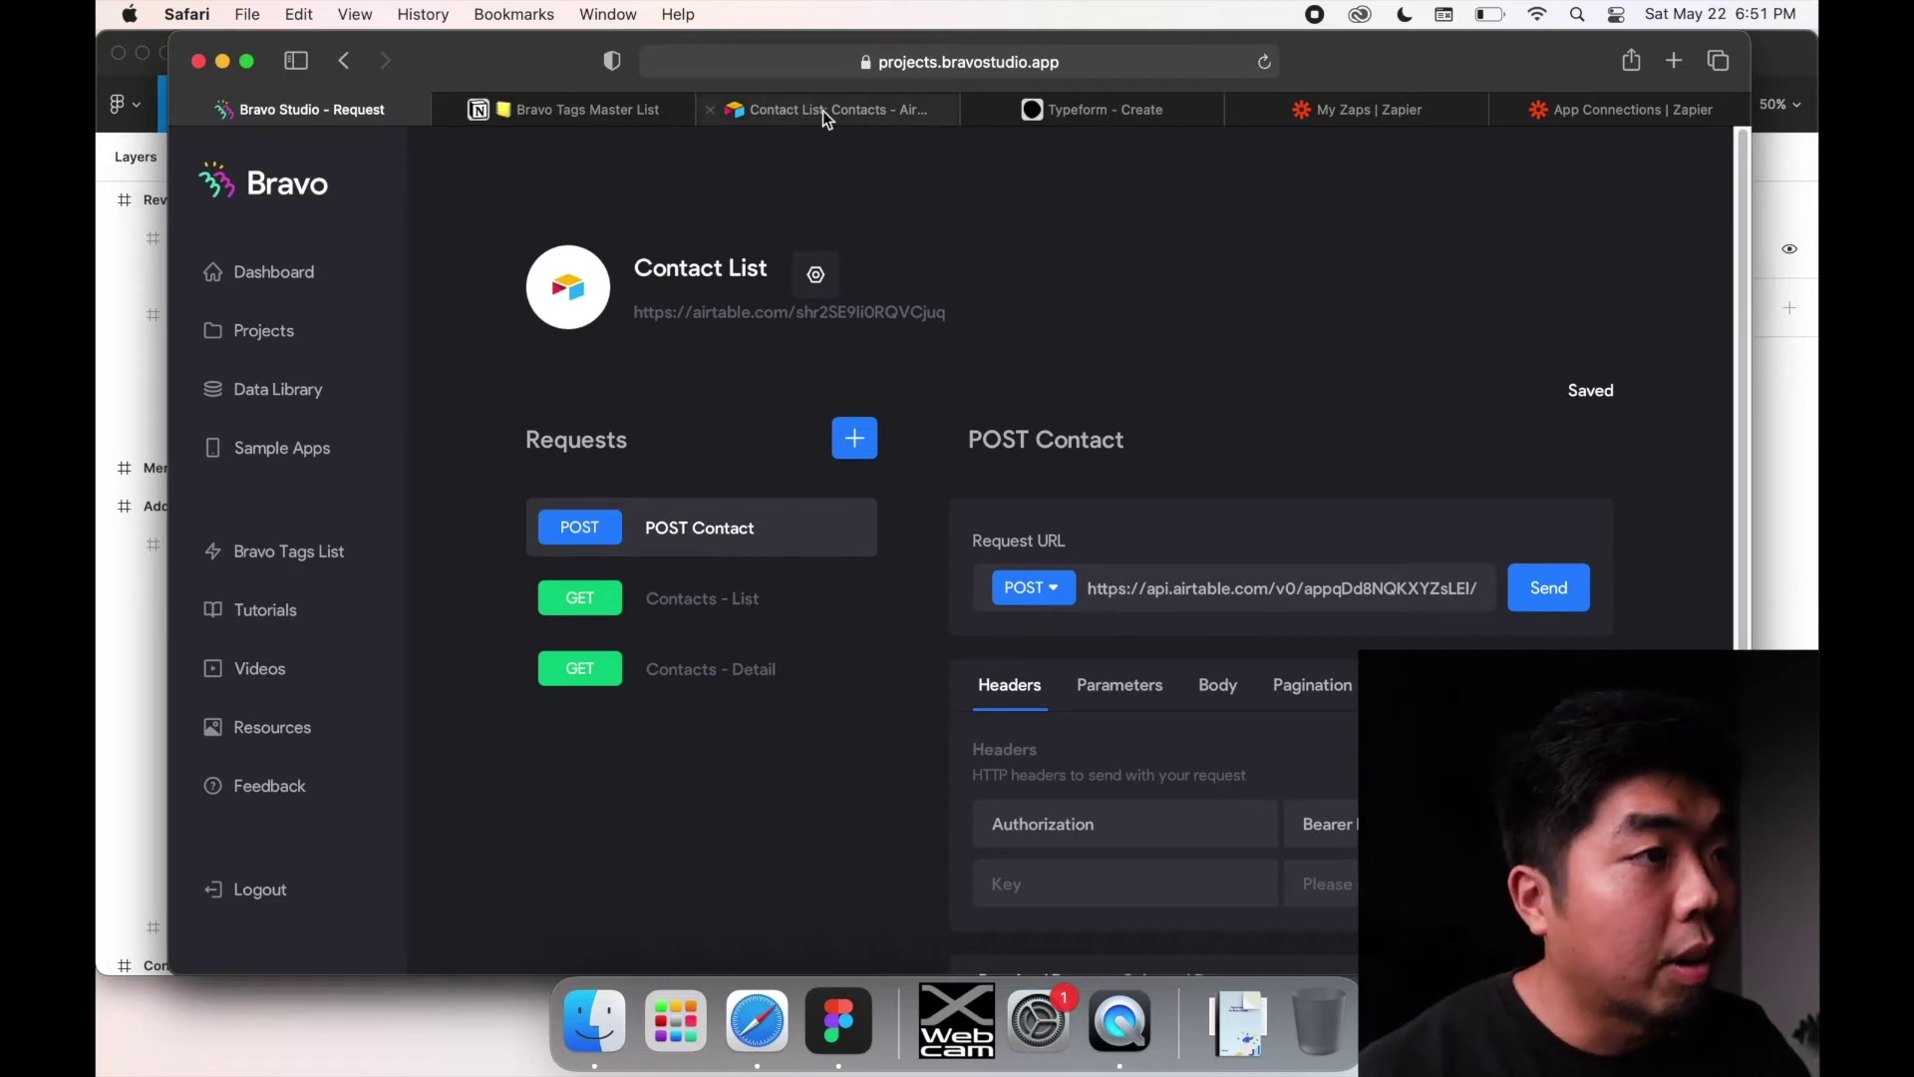
# Step: Back in the Airtable Contact List base, close the Share Contact List dialog and show Help resources
pyautogui.moveTo(823, 110)
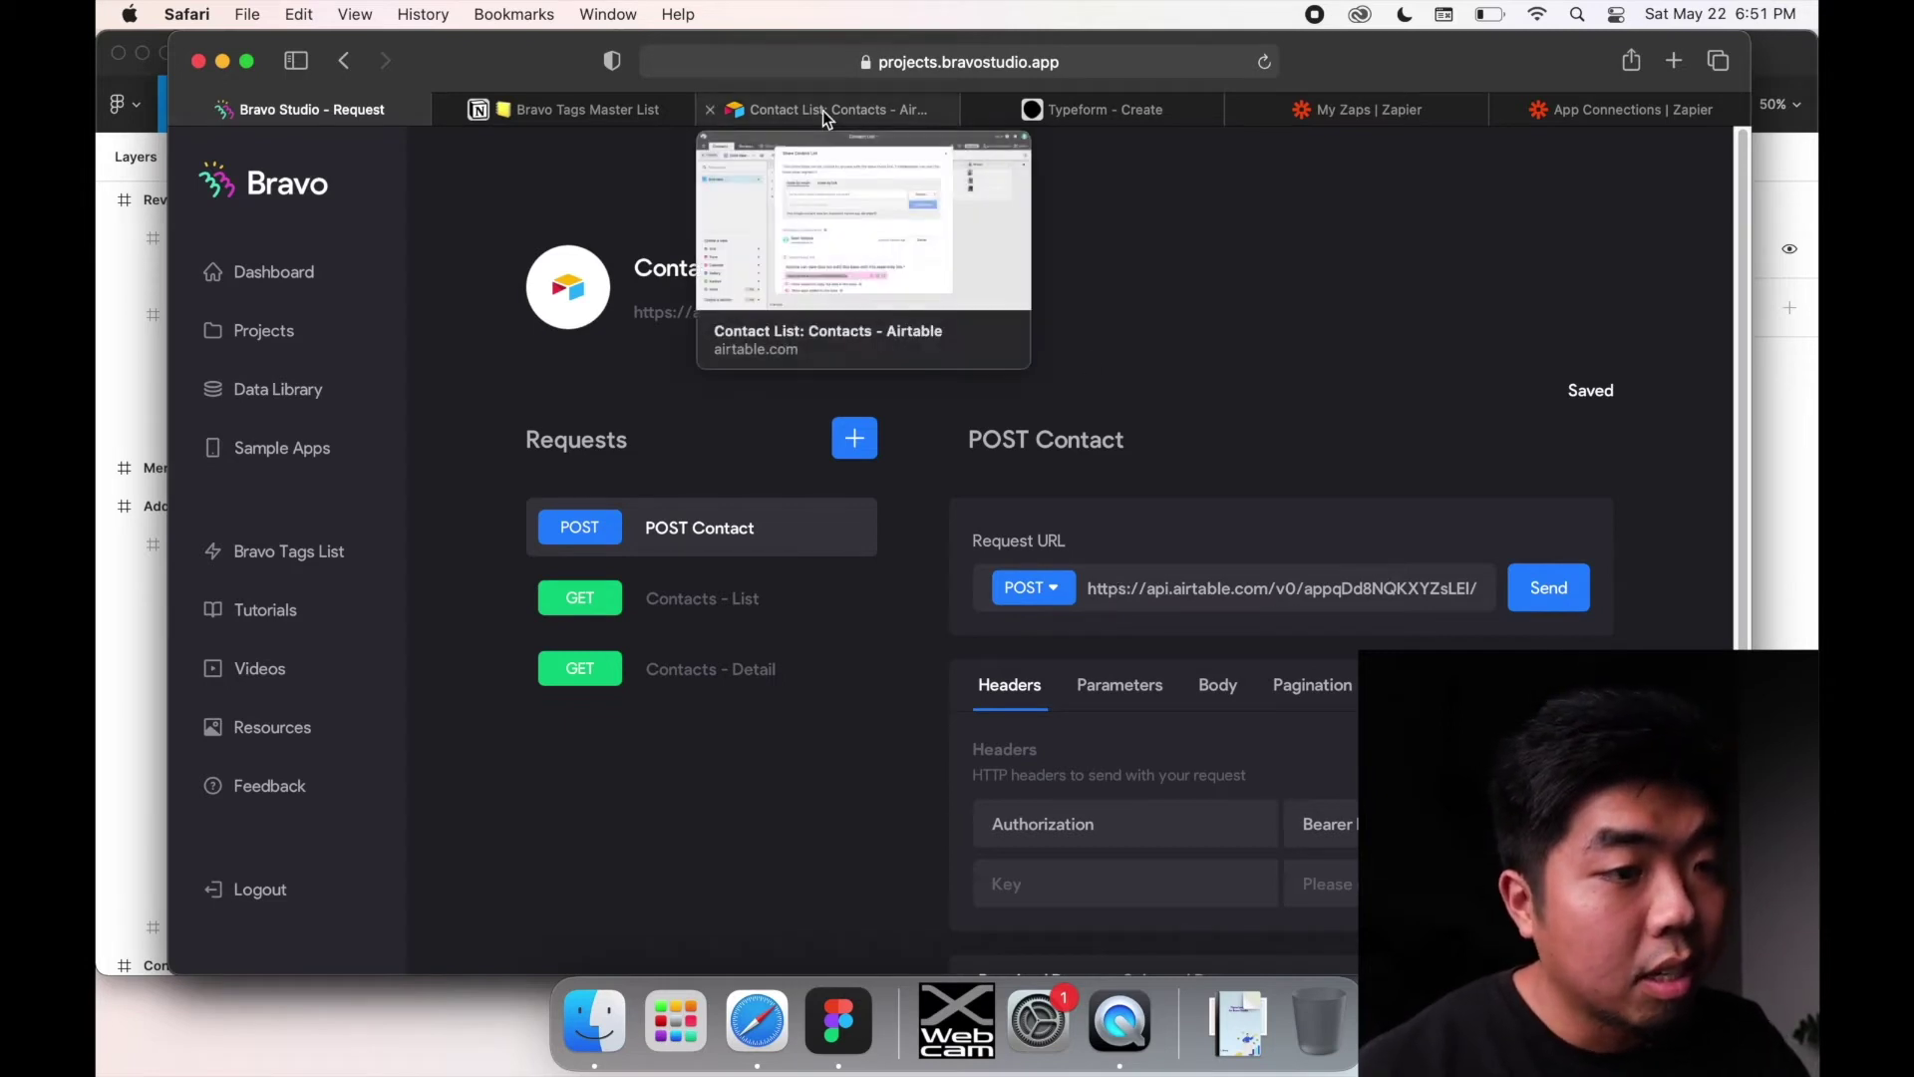
pyautogui.click(823, 110)
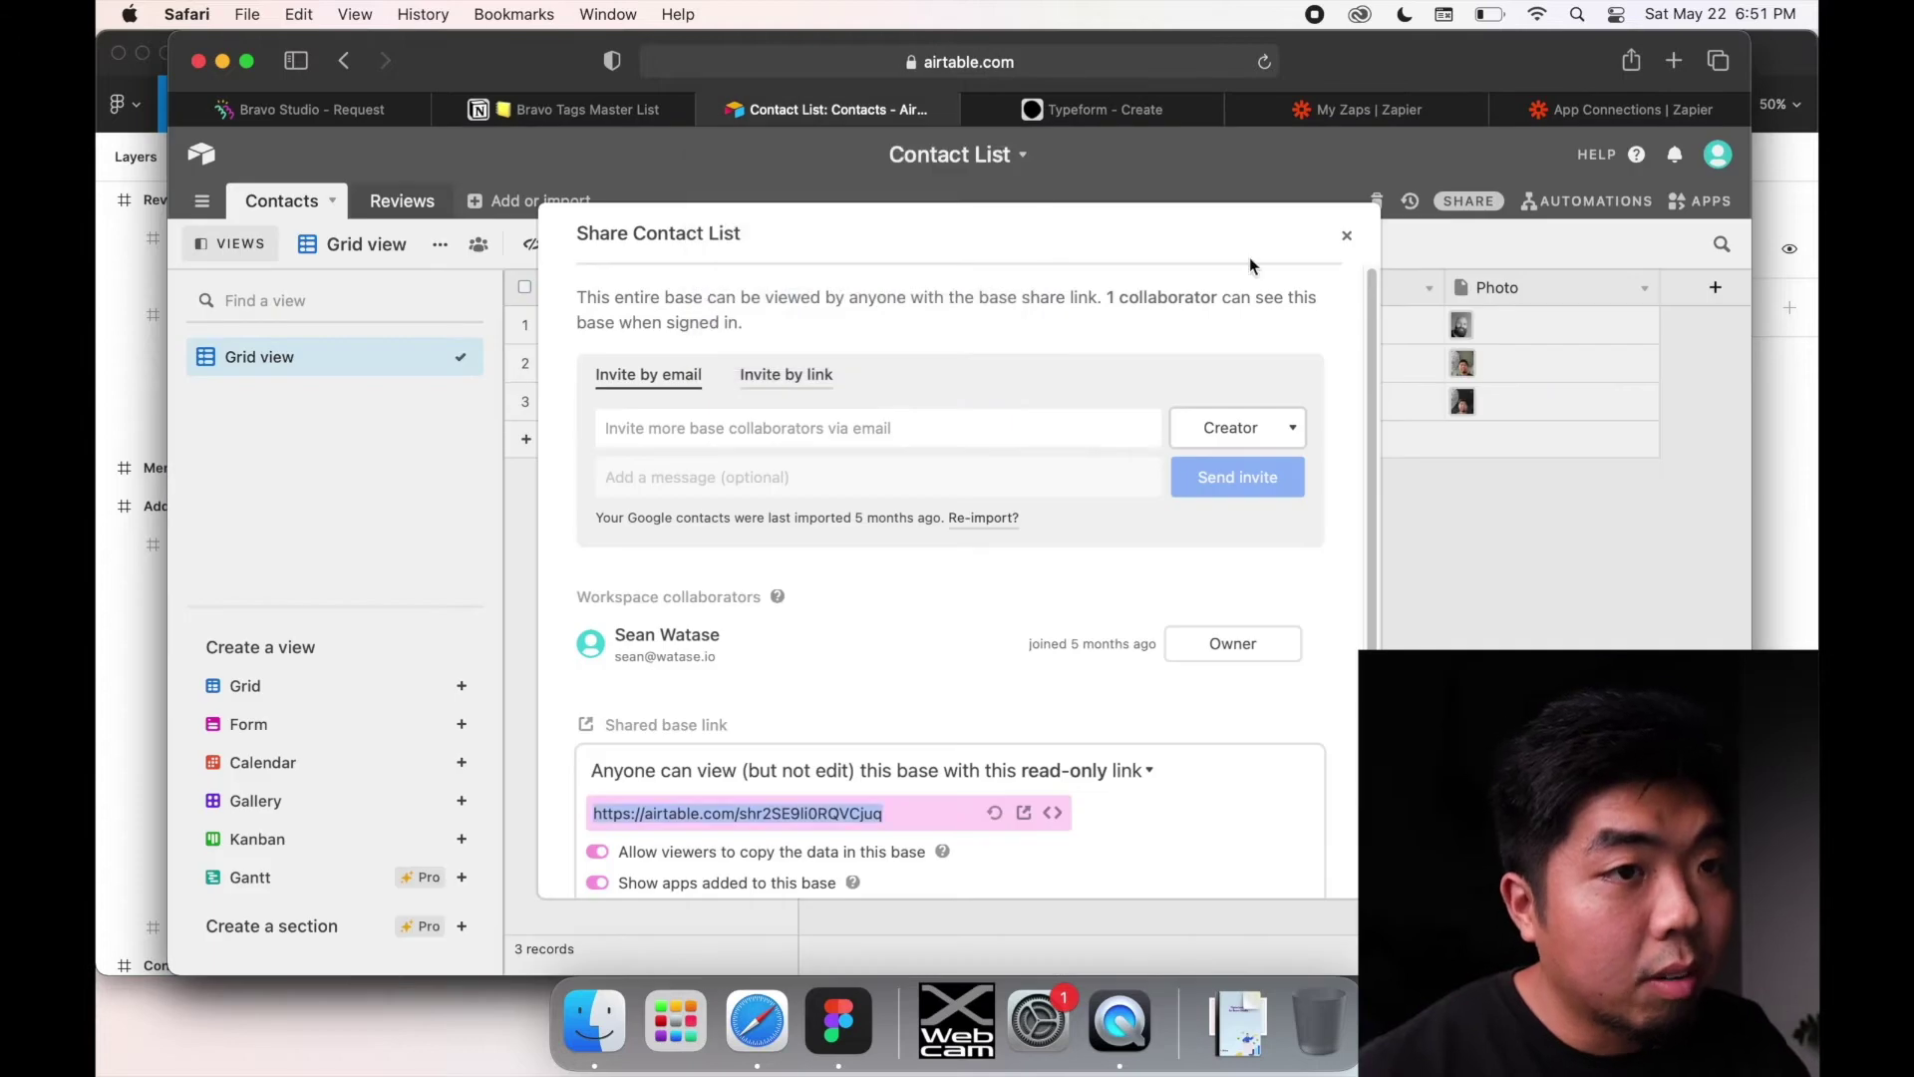
pyautogui.click(1347, 236)
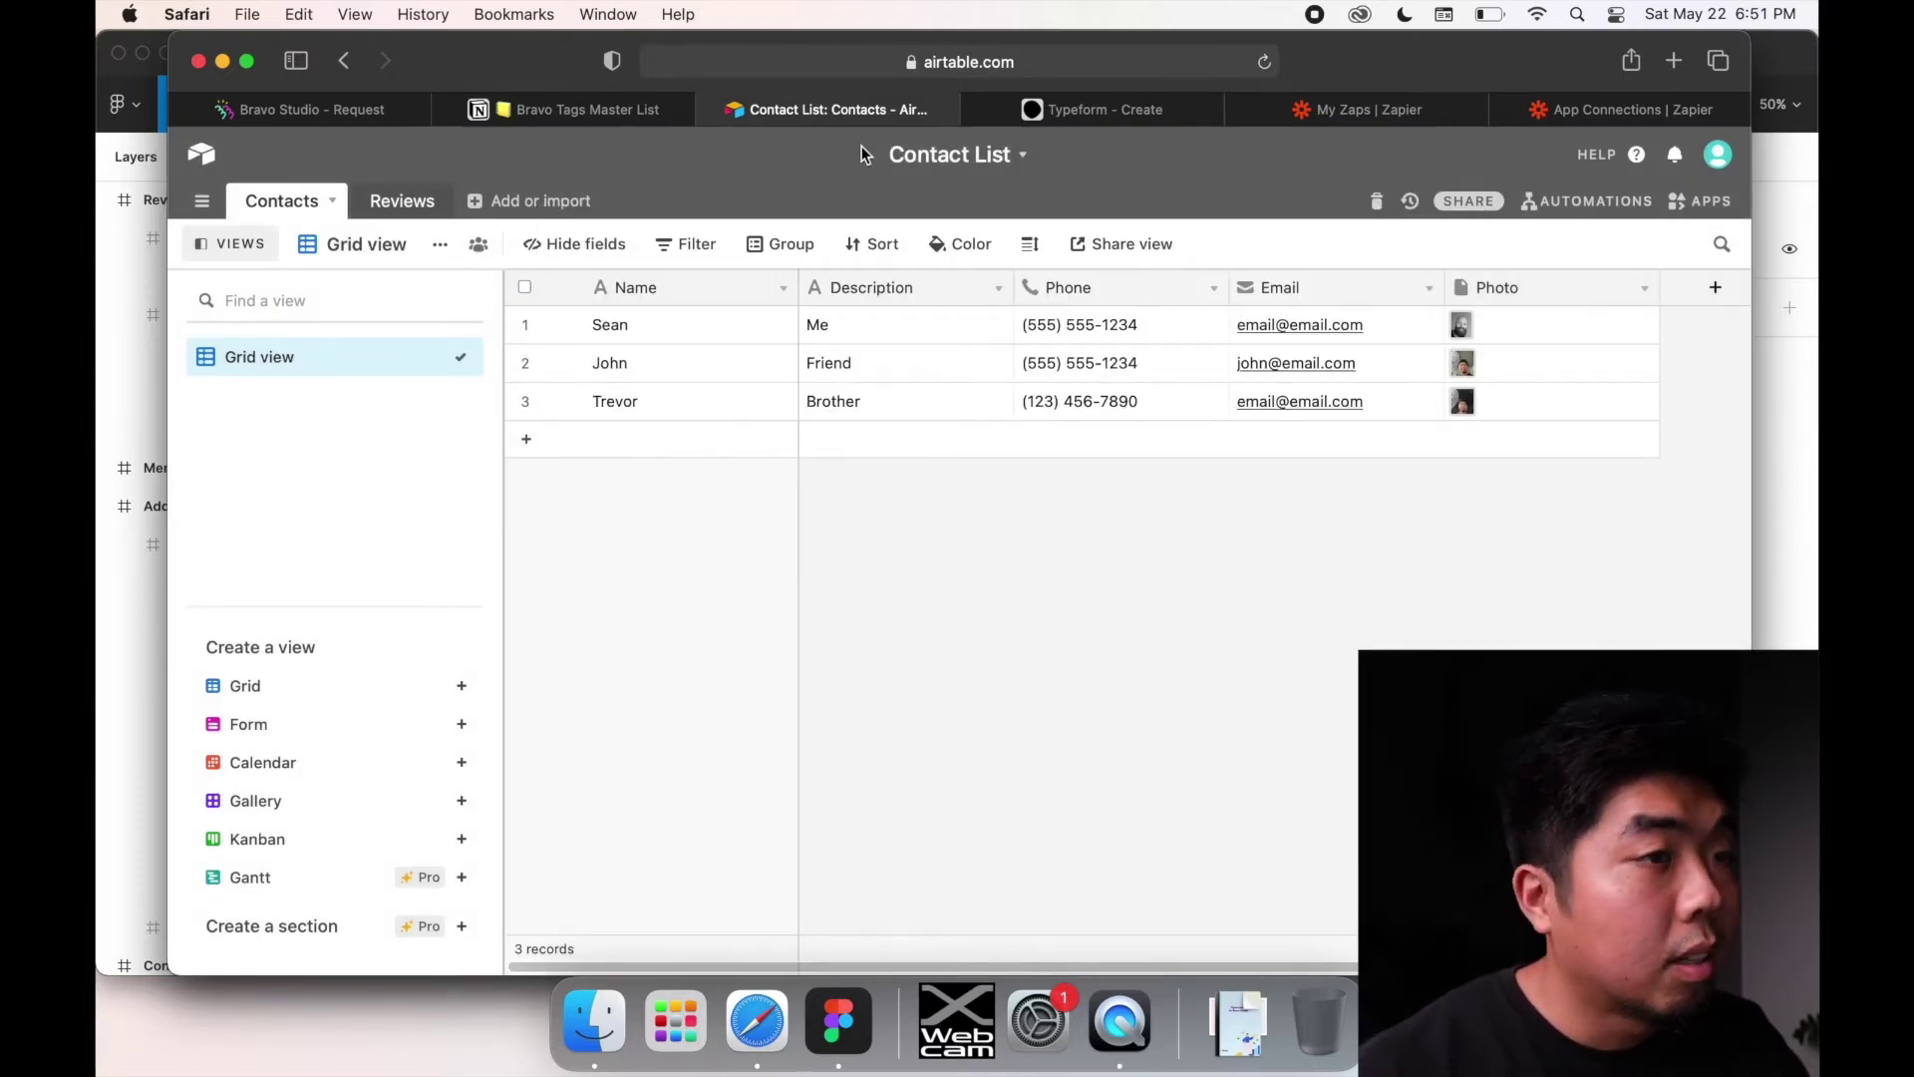
pyautogui.click(1636, 155)
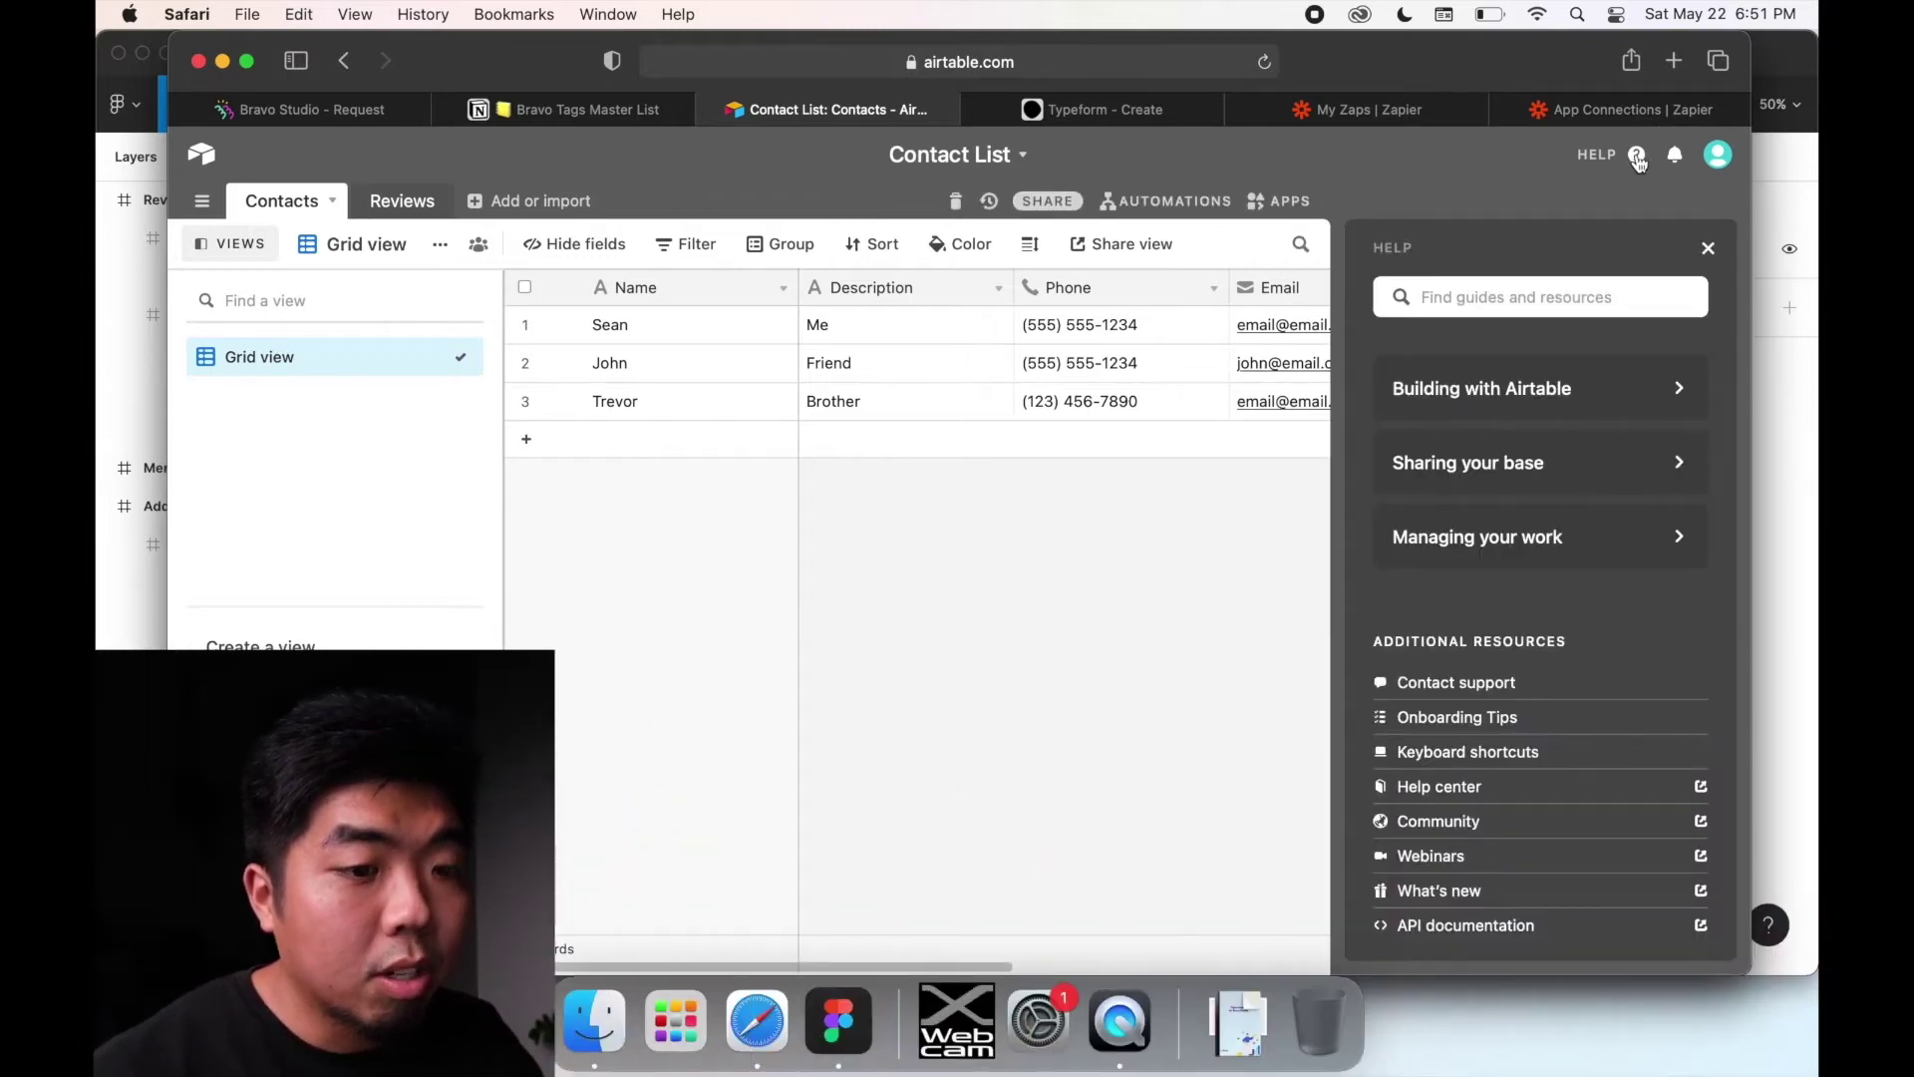
# Step: Select the curl POST URL under Contacts Table > Create records in the API docs, then close Help
pyautogui.click(1465, 925)
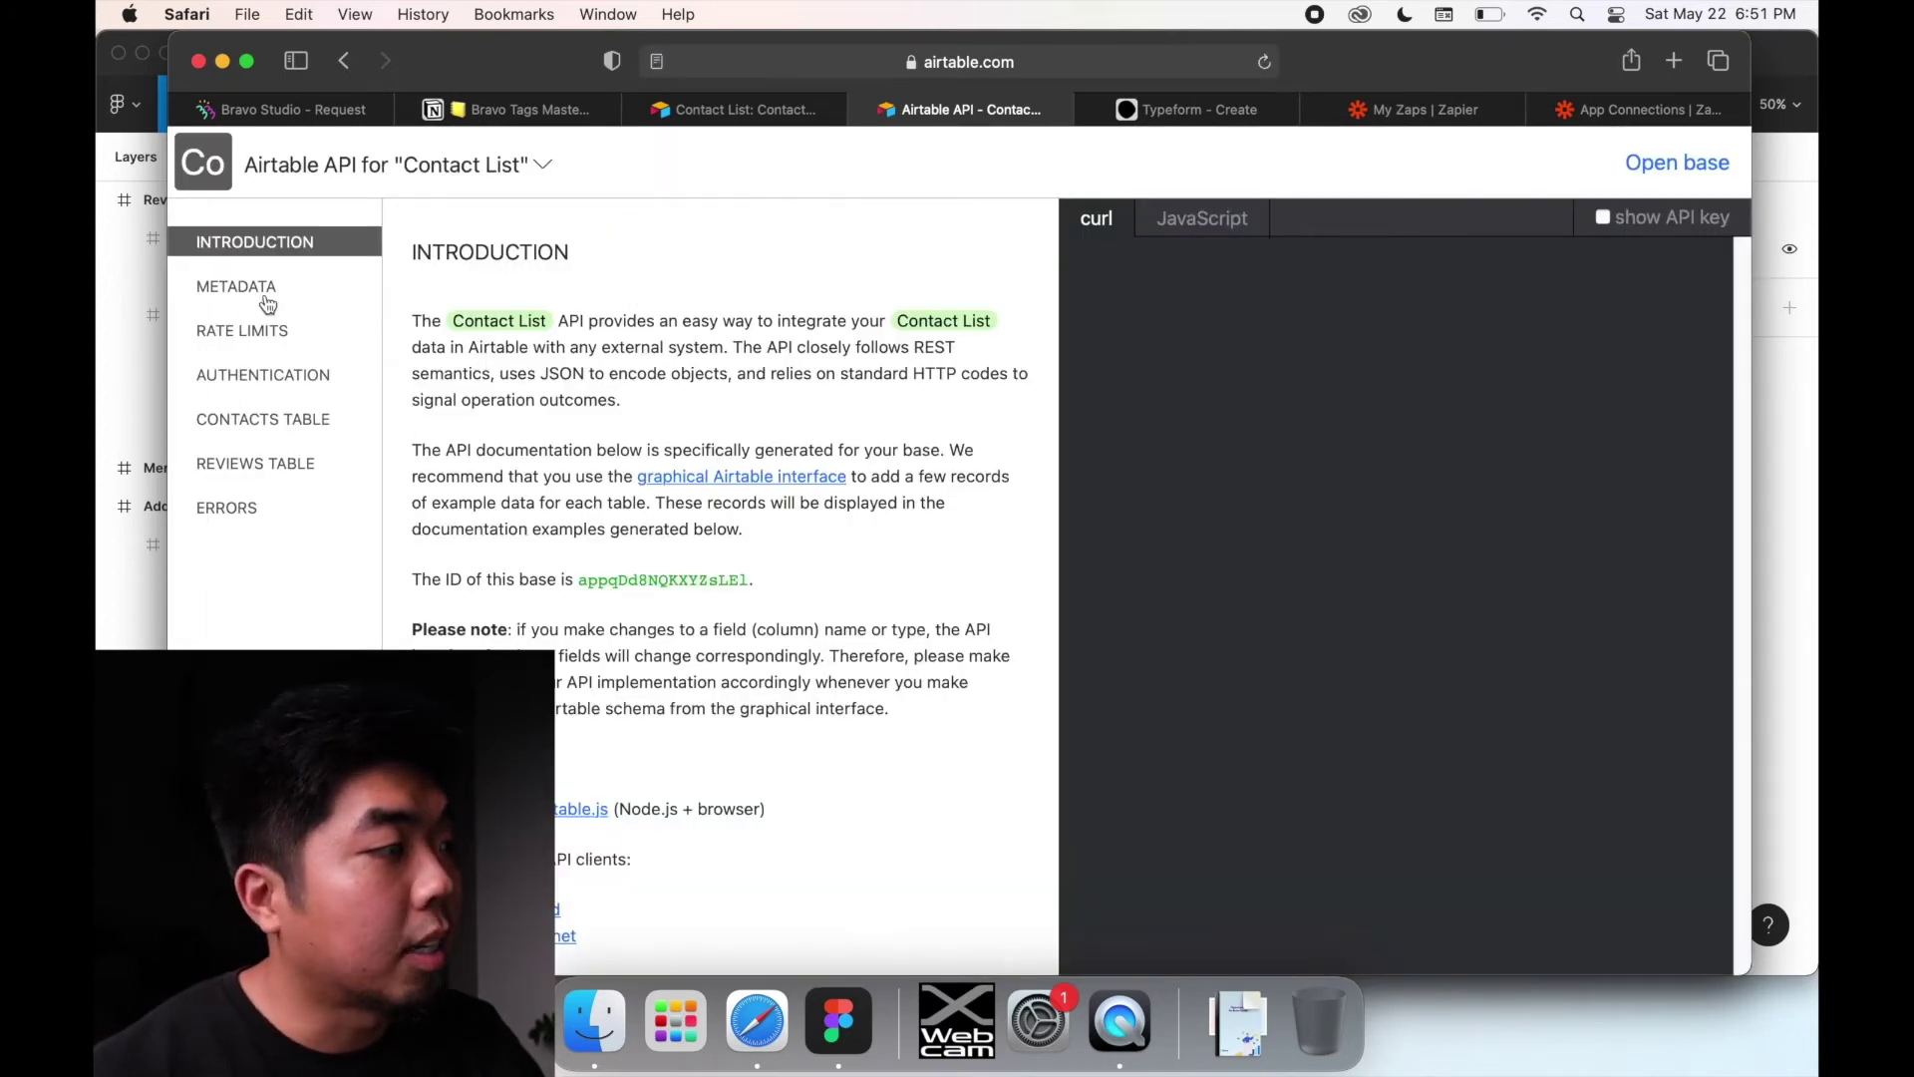
pyautogui.click(247, 419)
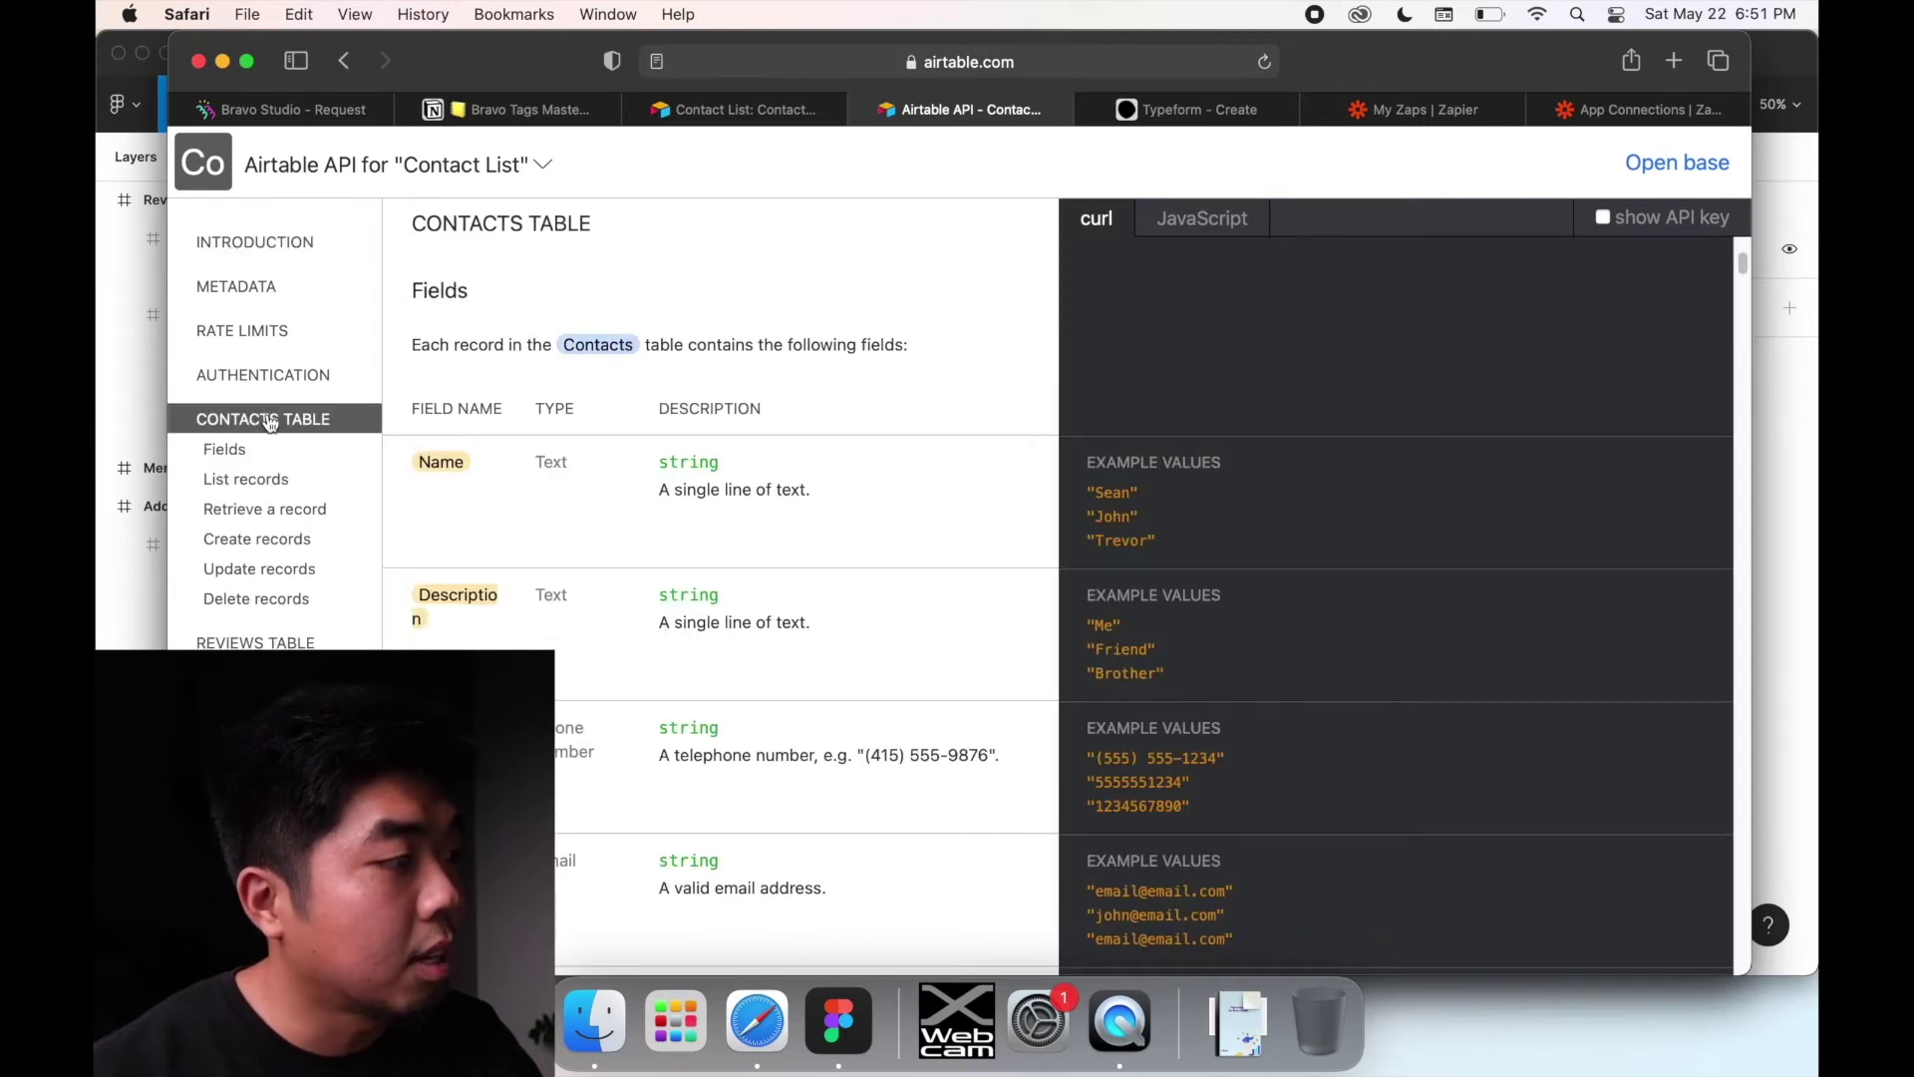
pyautogui.click(268, 543)
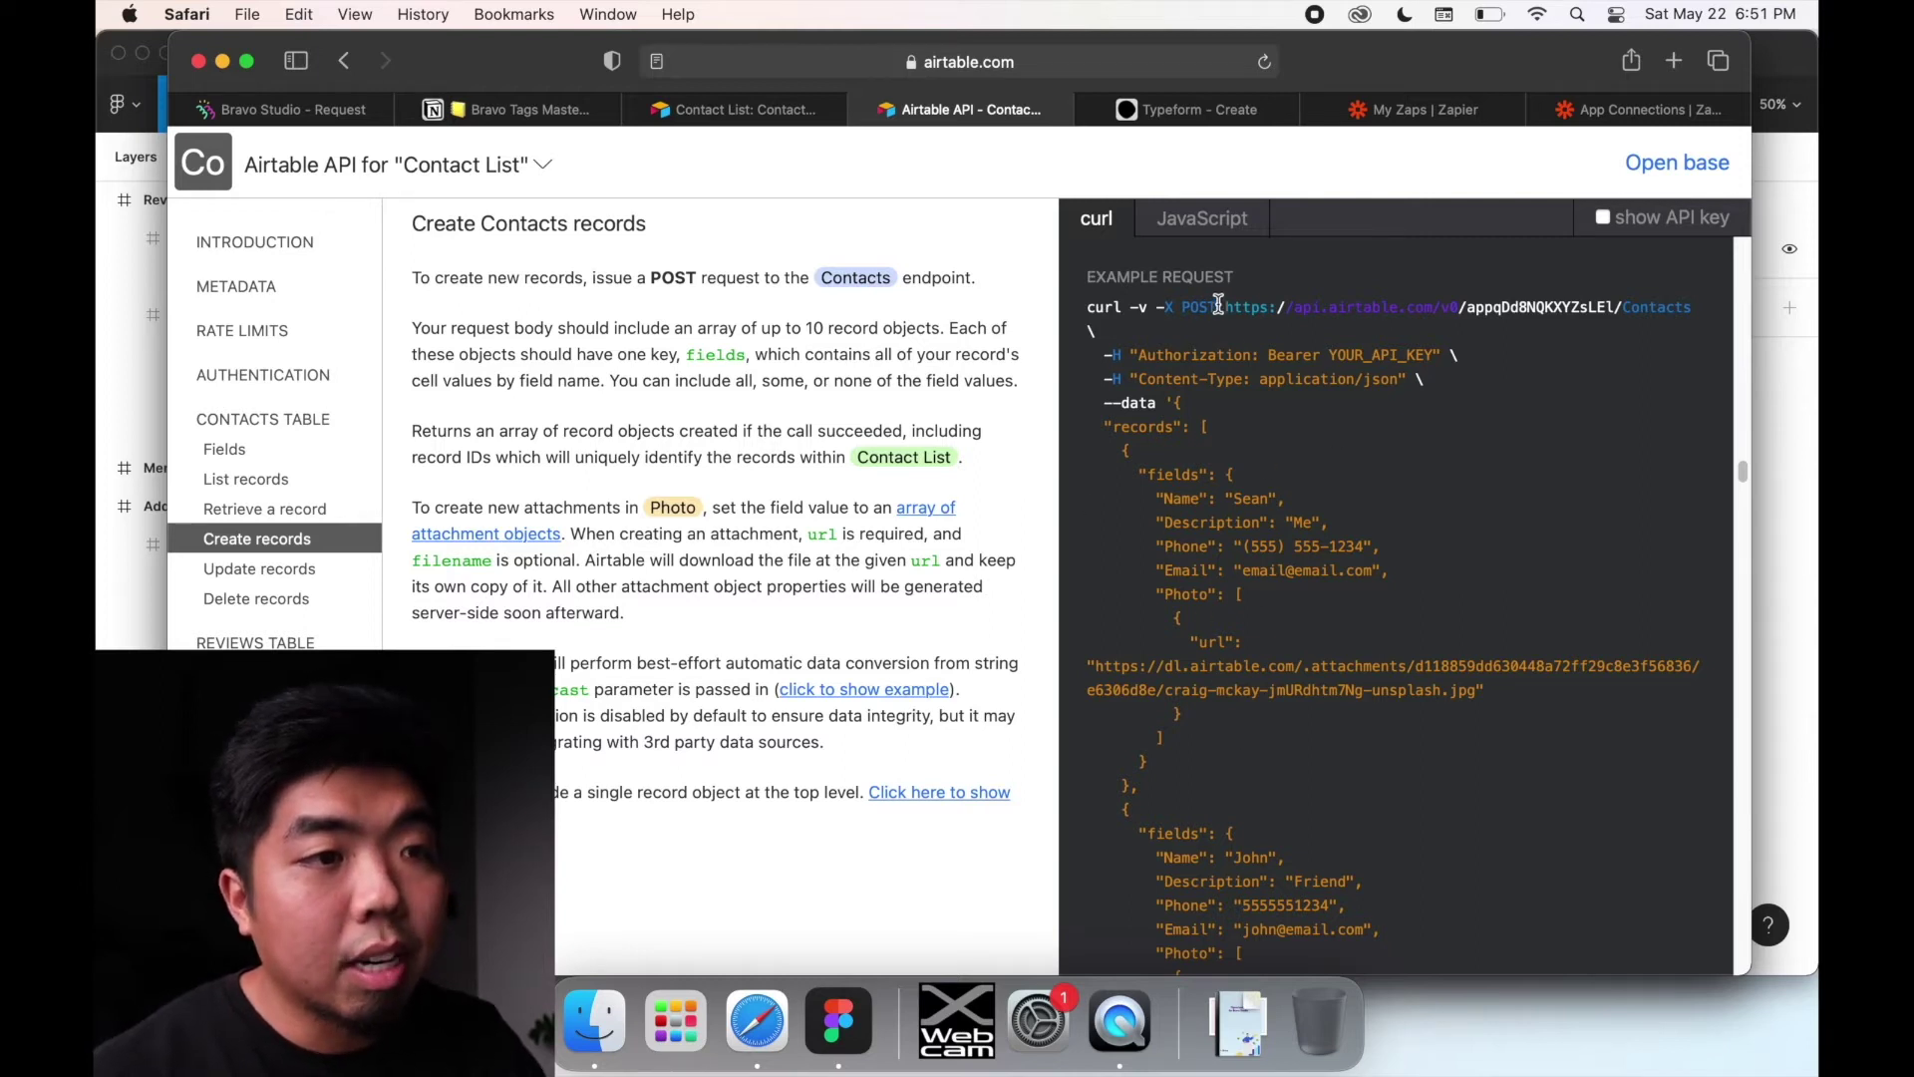
pyautogui.moveTo(1226, 308); pyautogui.dragTo(1730, 329)
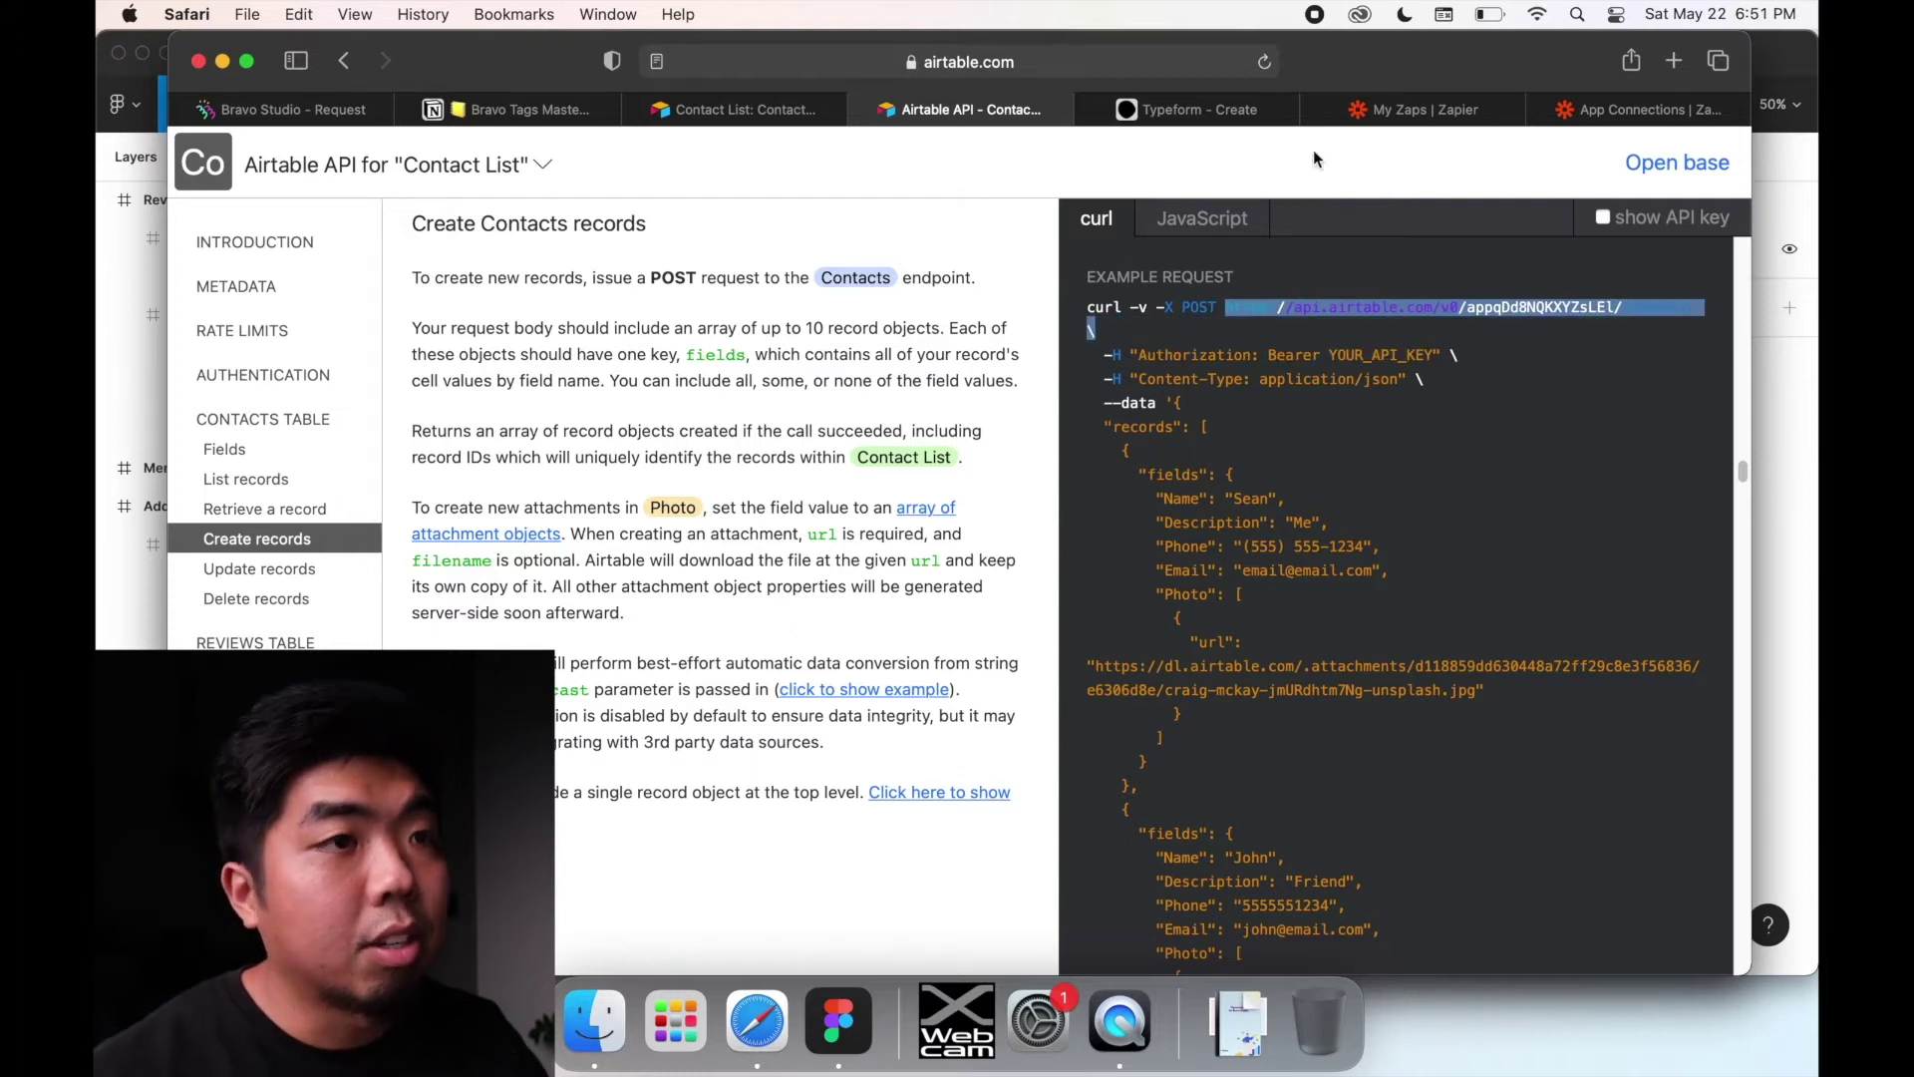
pyautogui.click(739, 108)
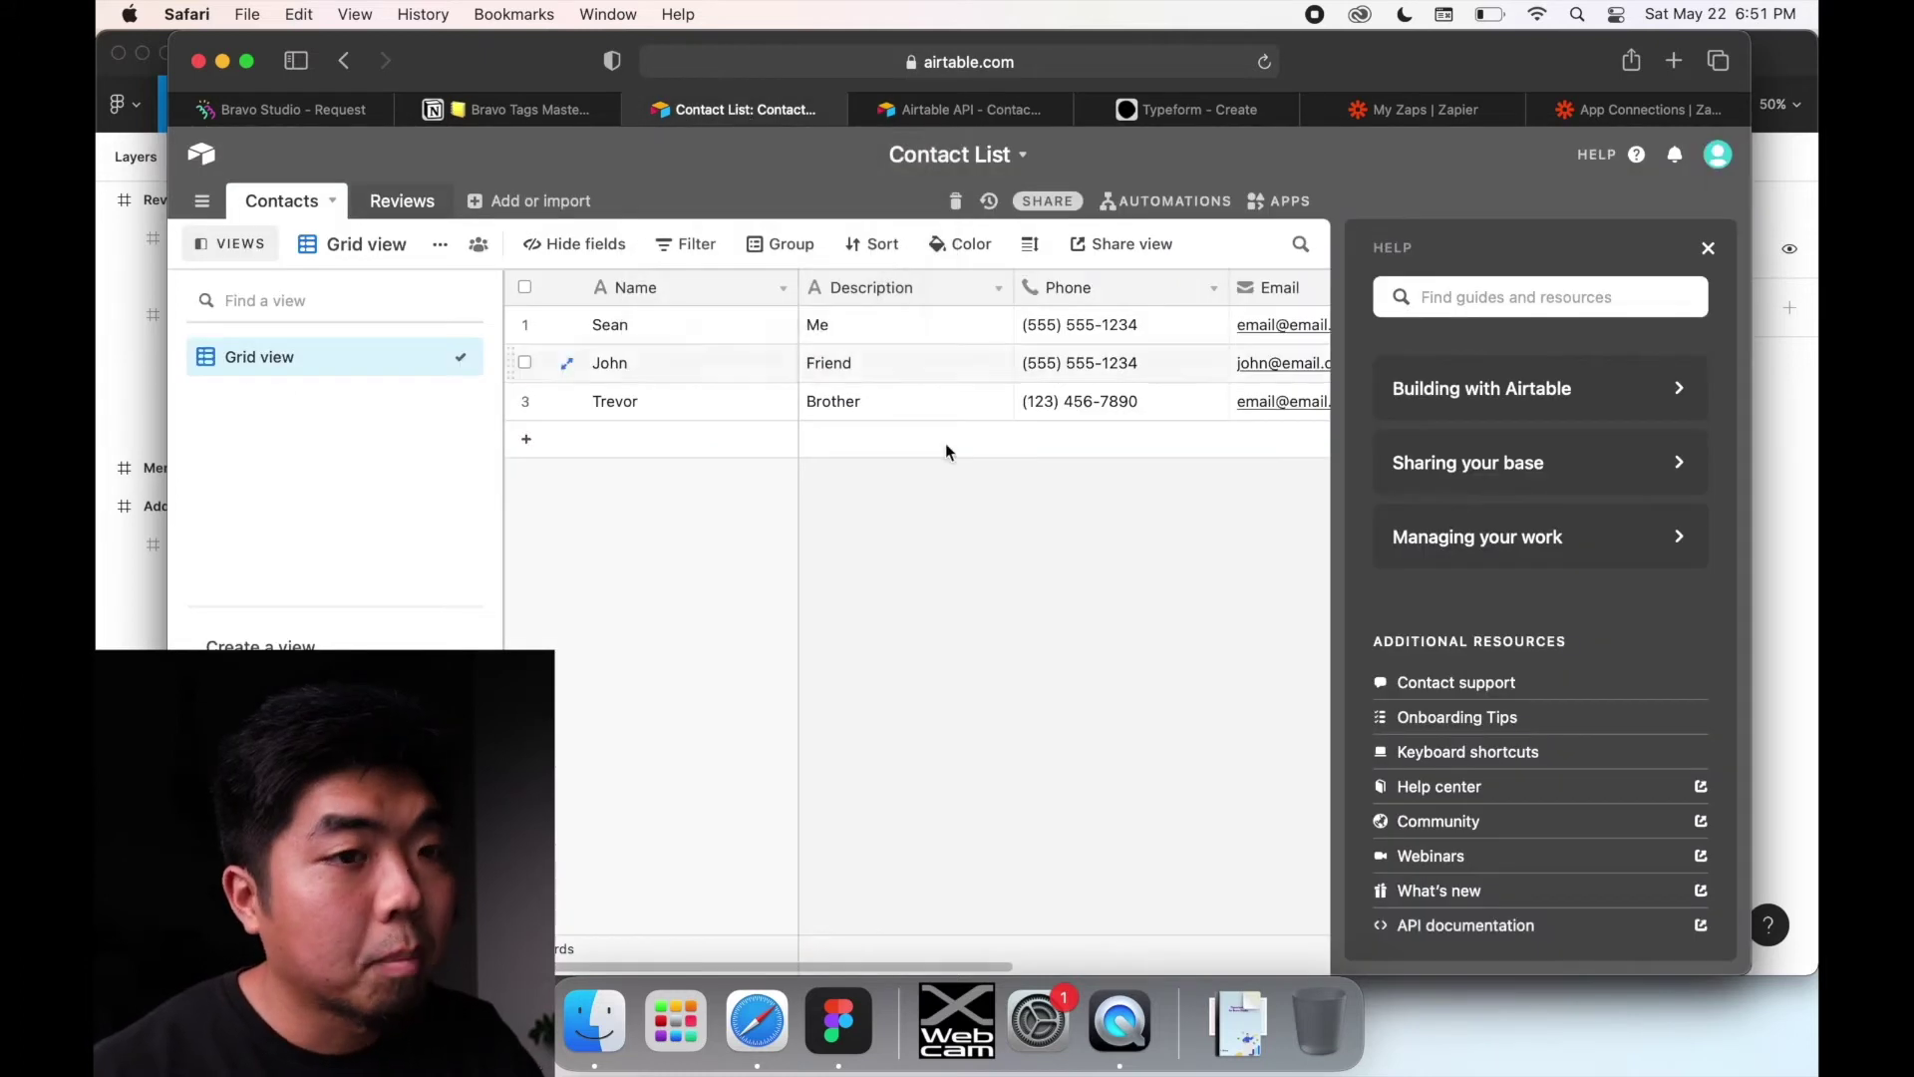
pyautogui.click(1711, 248)
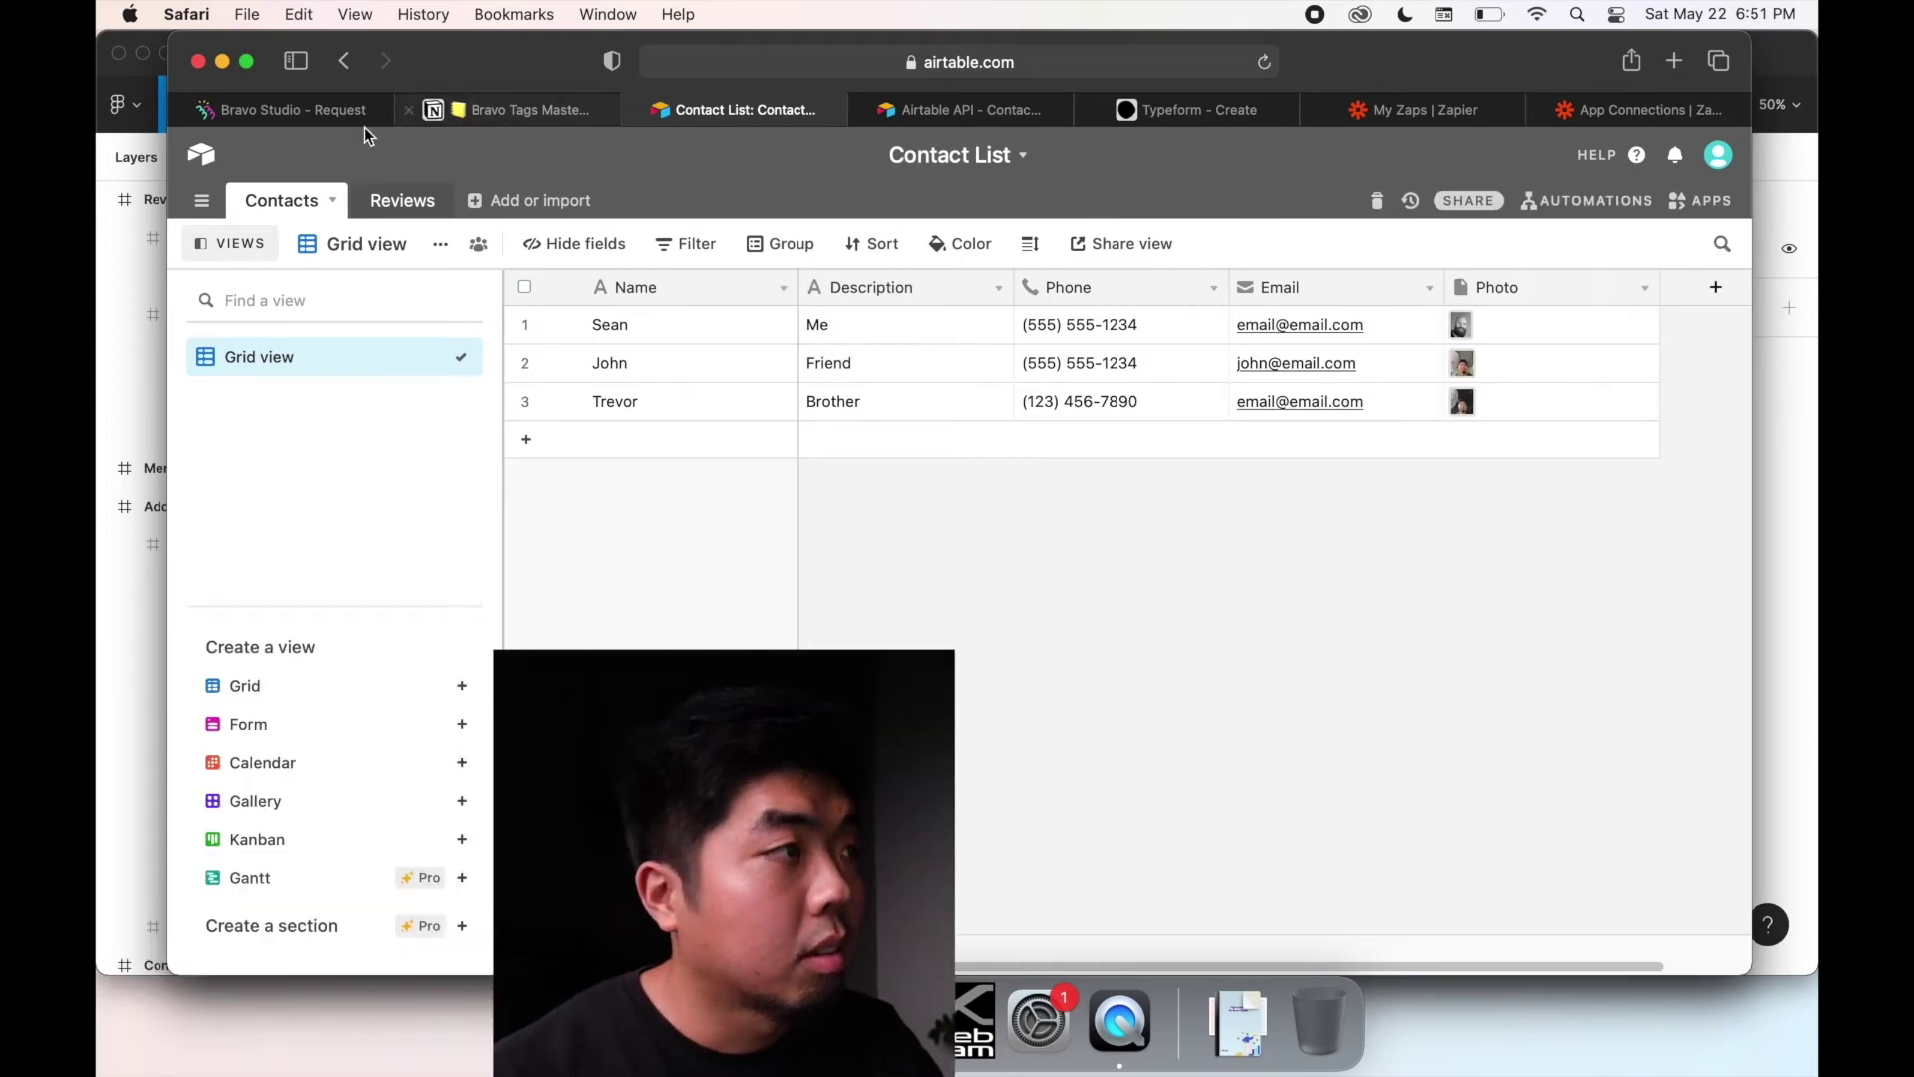
# Step: Check POST Contact against the Airtable API docs and view its JSON body of ${Name}, ${Description}, ${Phone}, ${Email}
pyautogui.click(261, 106)
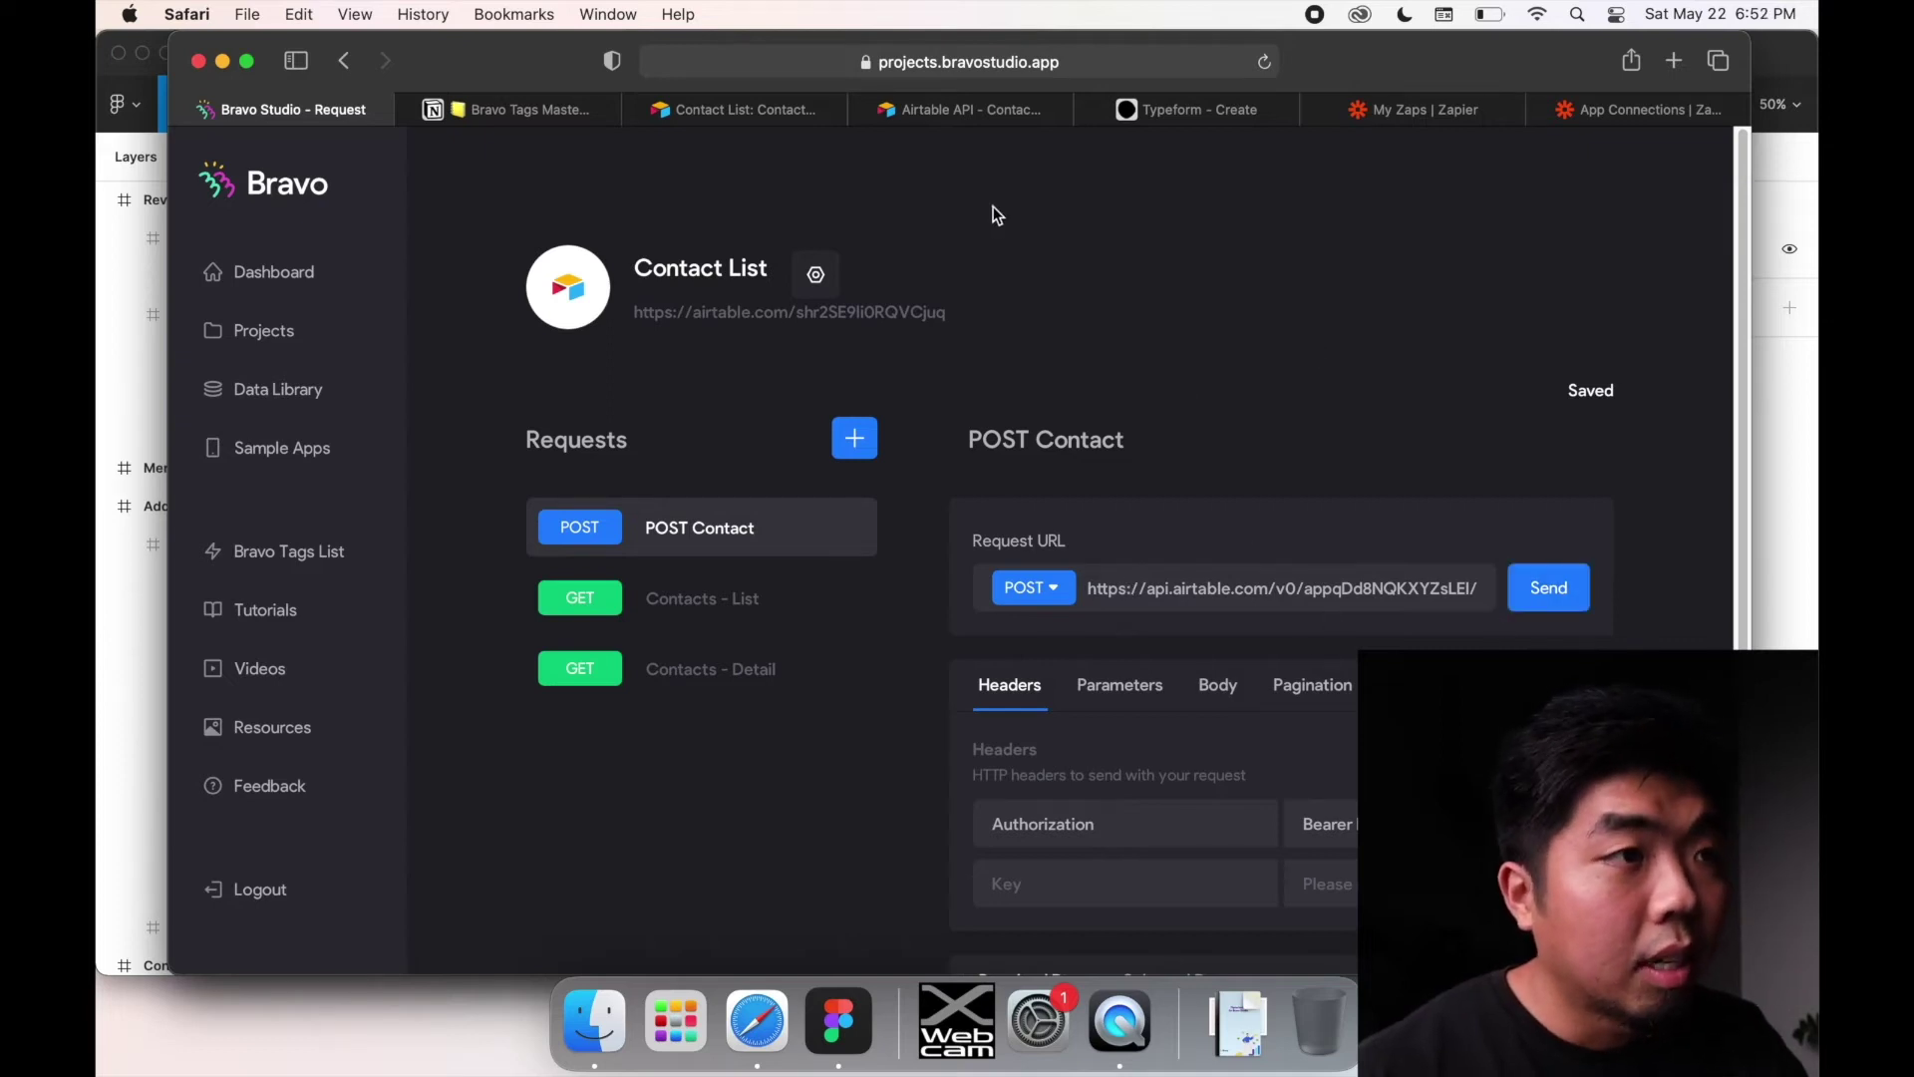
pyautogui.click(987, 110)
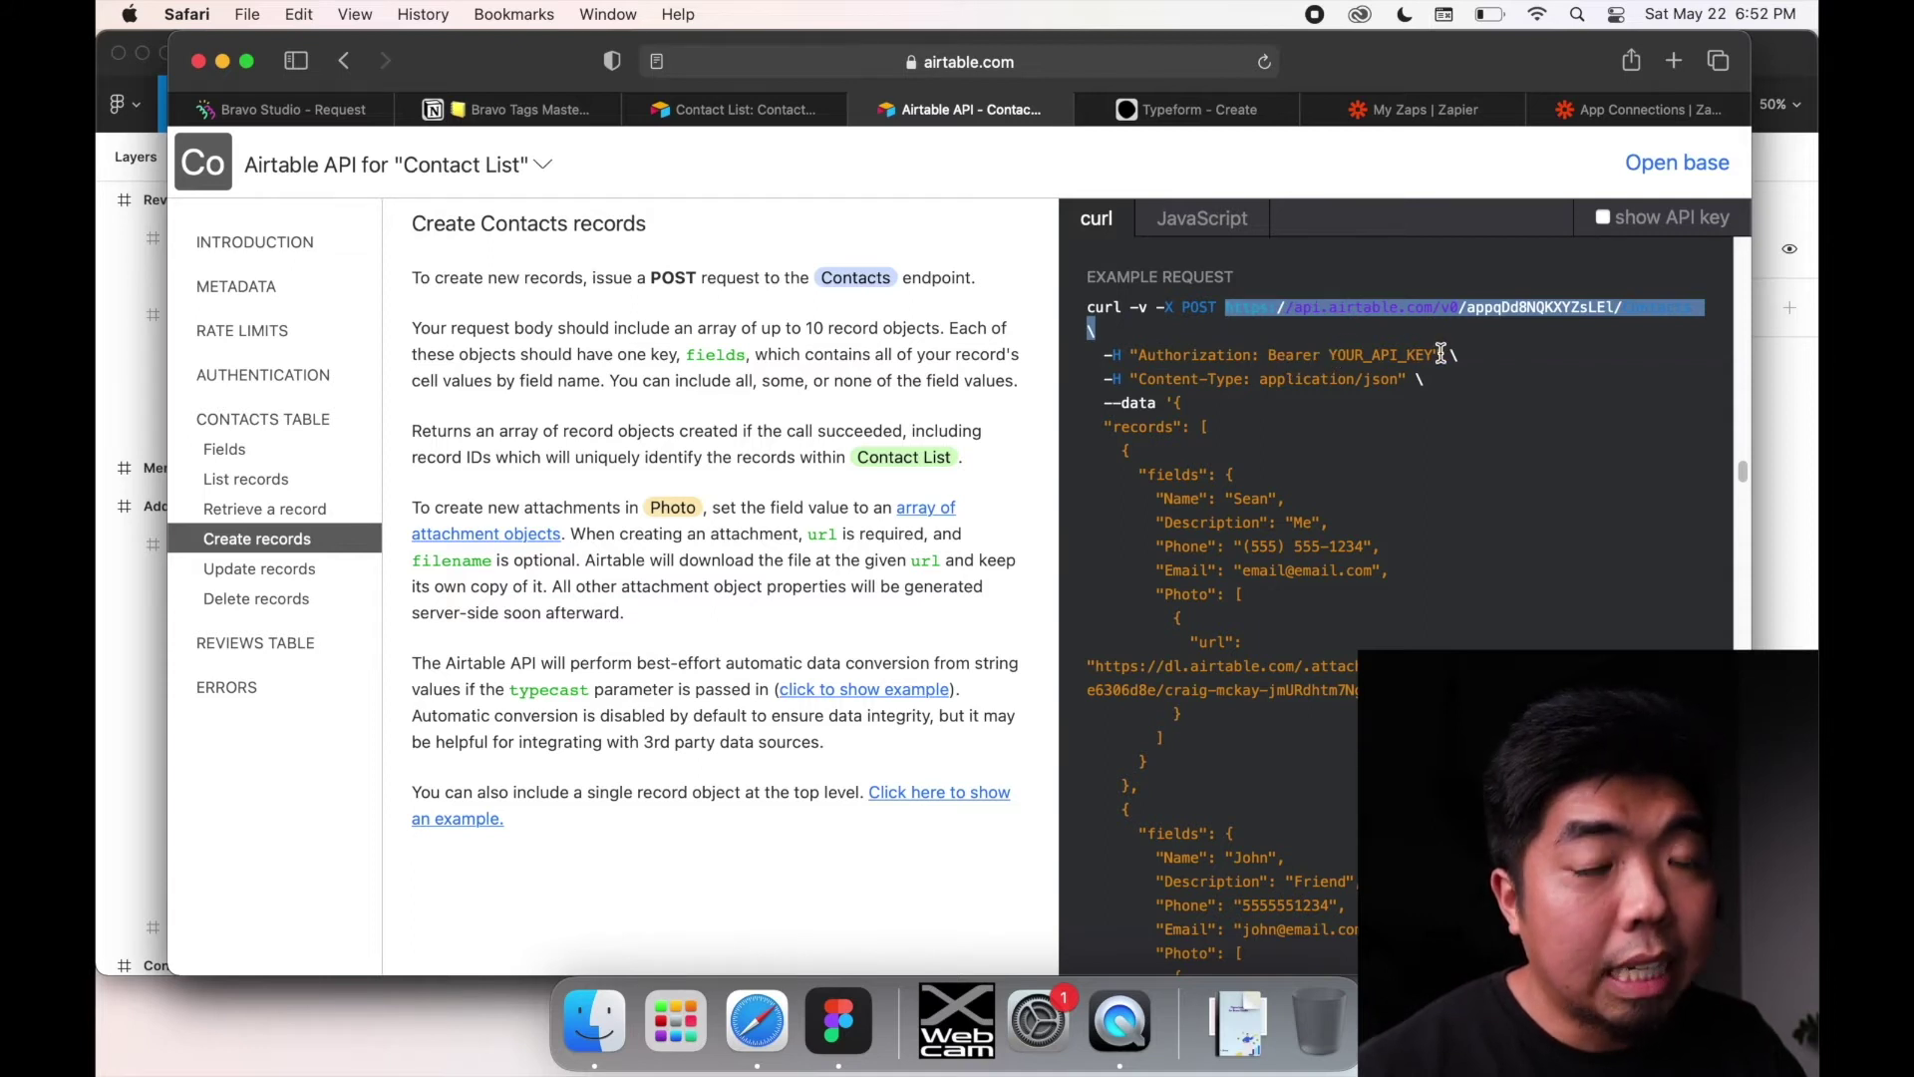
pyautogui.click(289, 110)
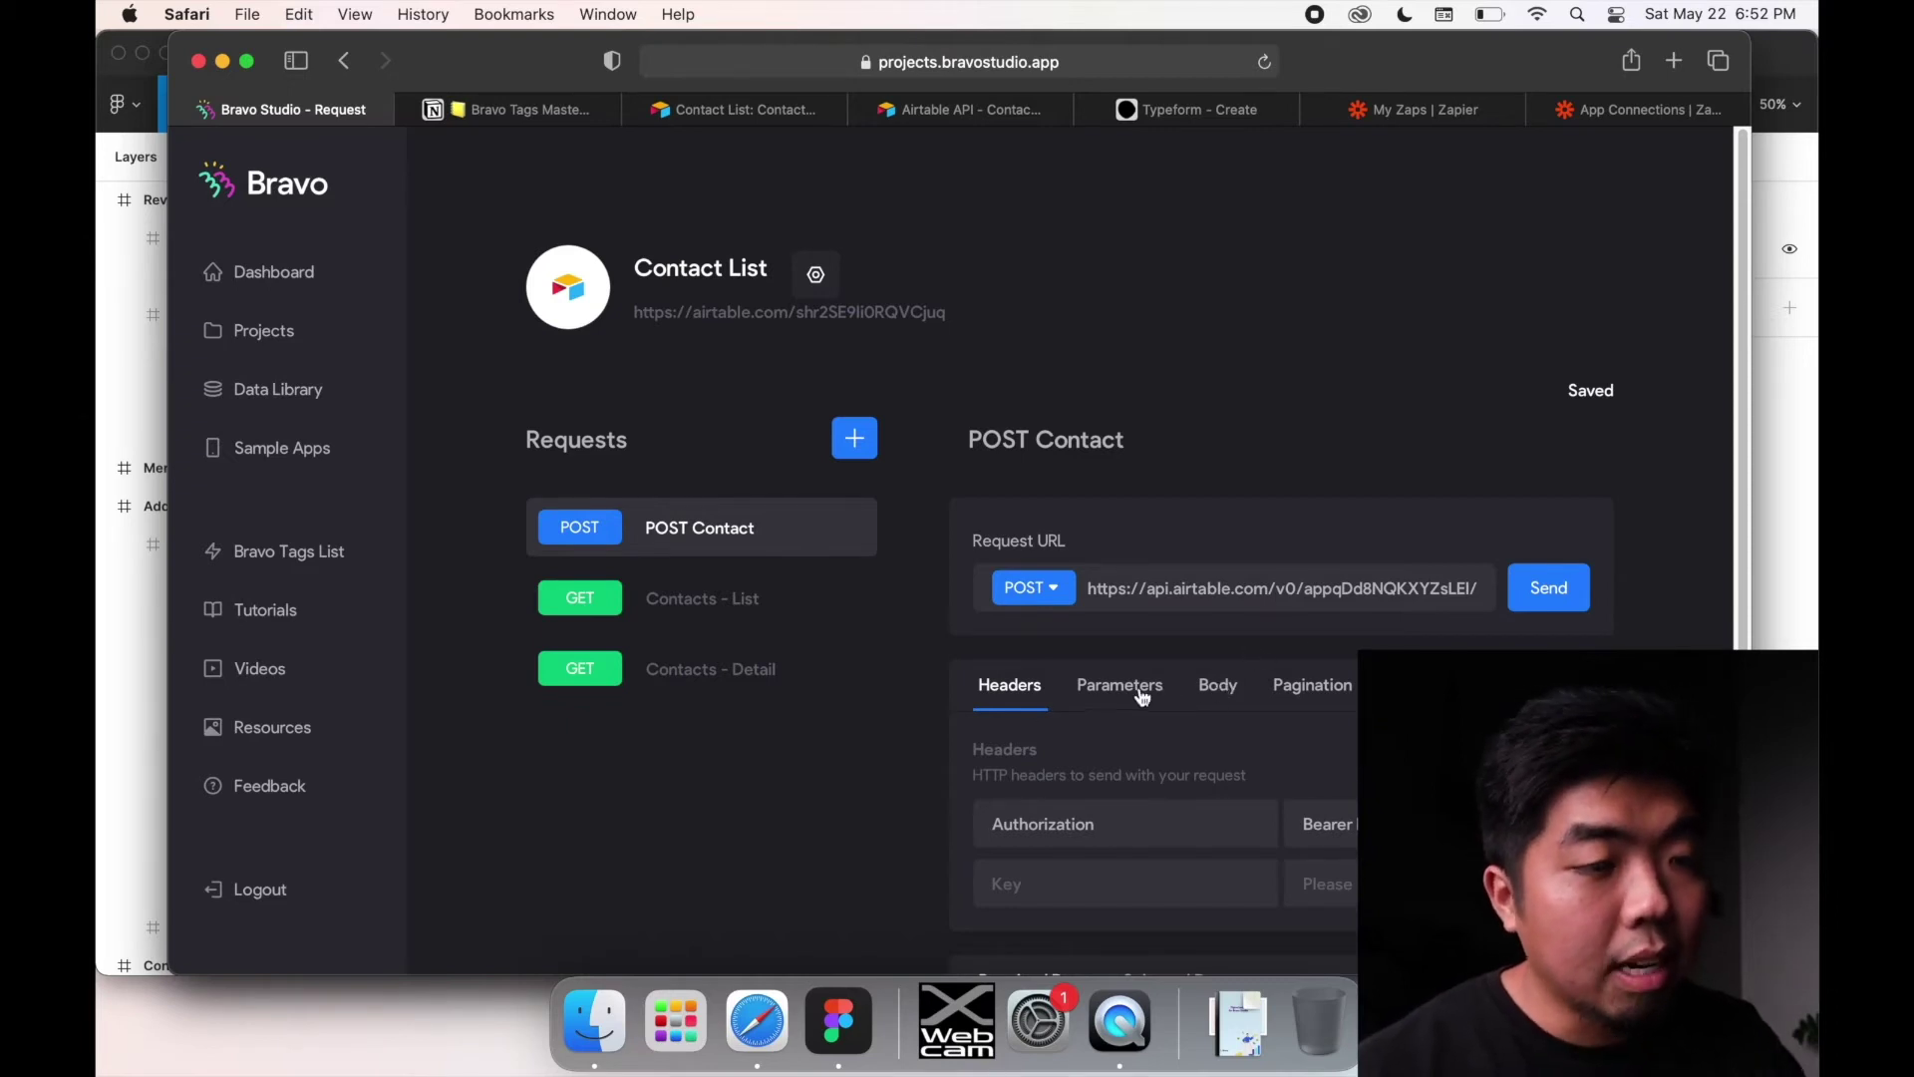
pyautogui.click(1217, 685)
pyautogui.scroll(-3, 822, 646)
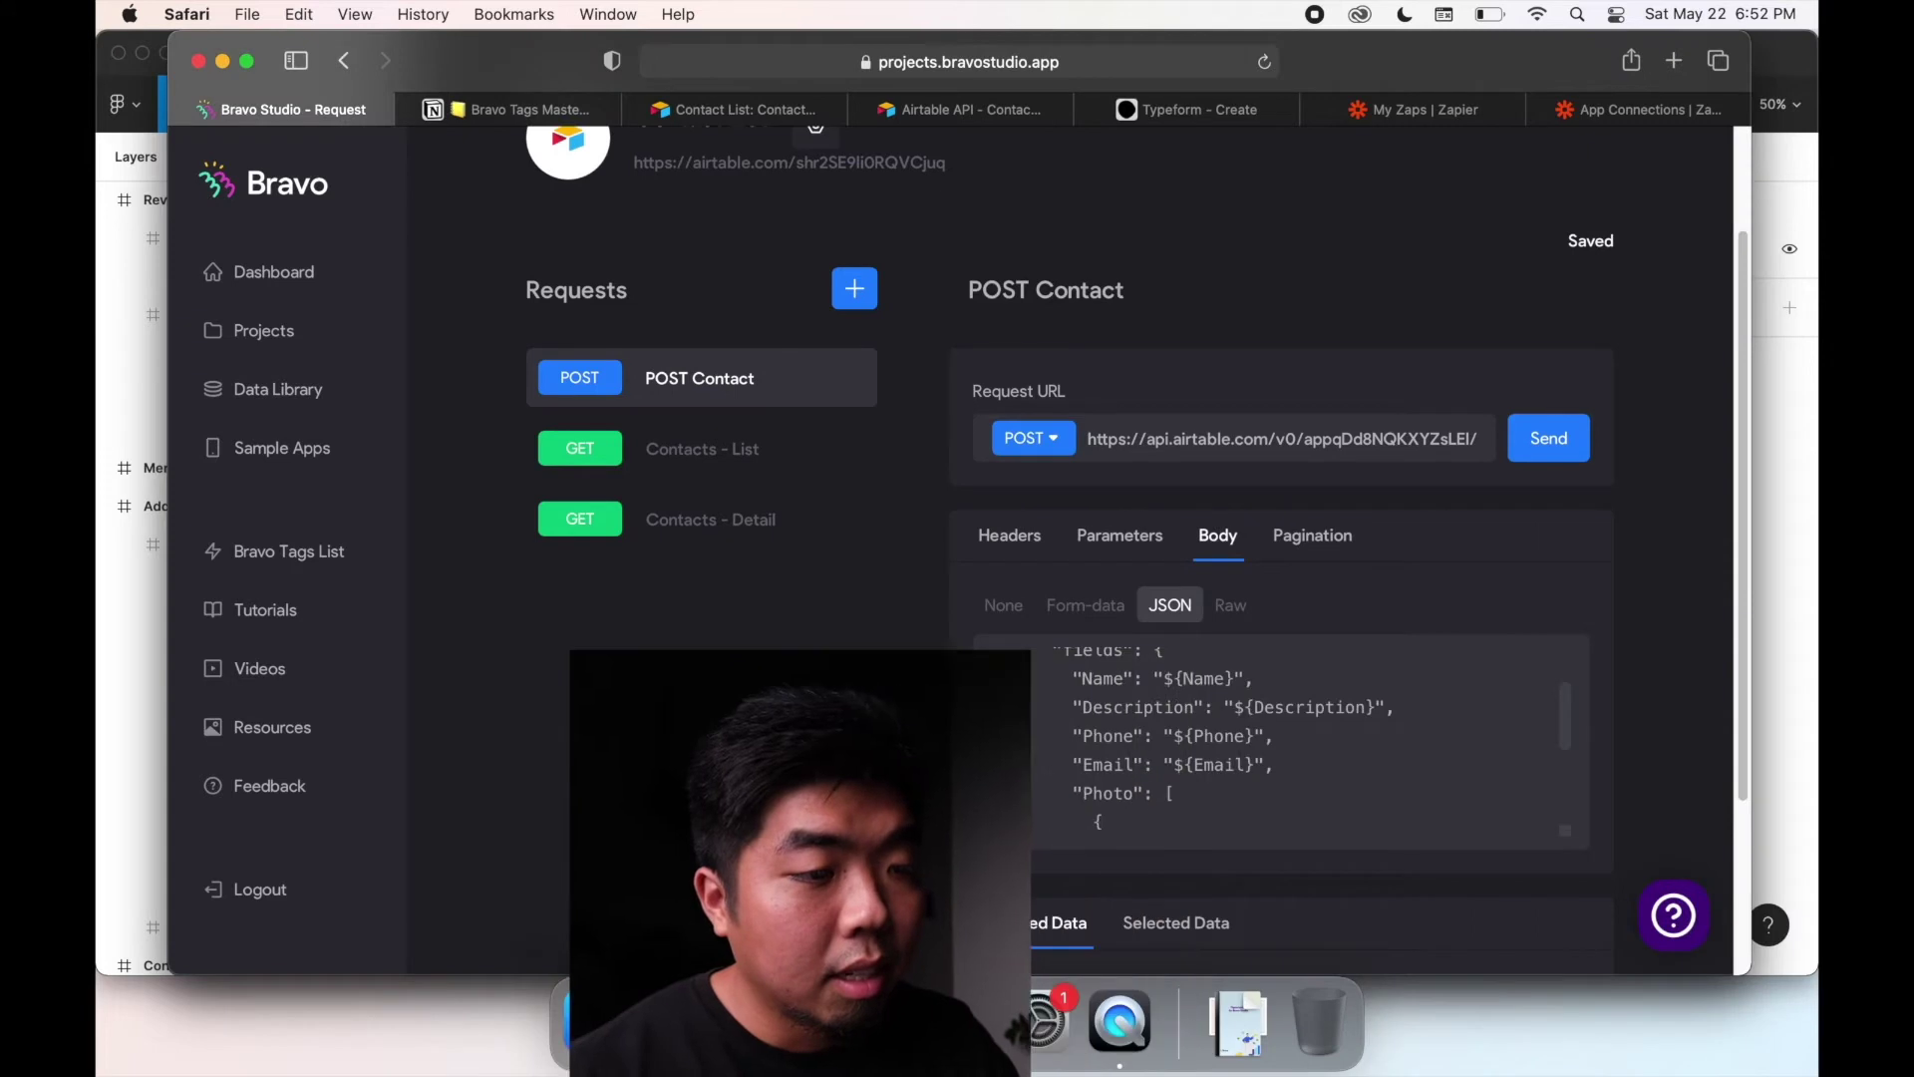
pyautogui.scroll(-3, 821, 648)
pyautogui.scroll(2, 1089, 505)
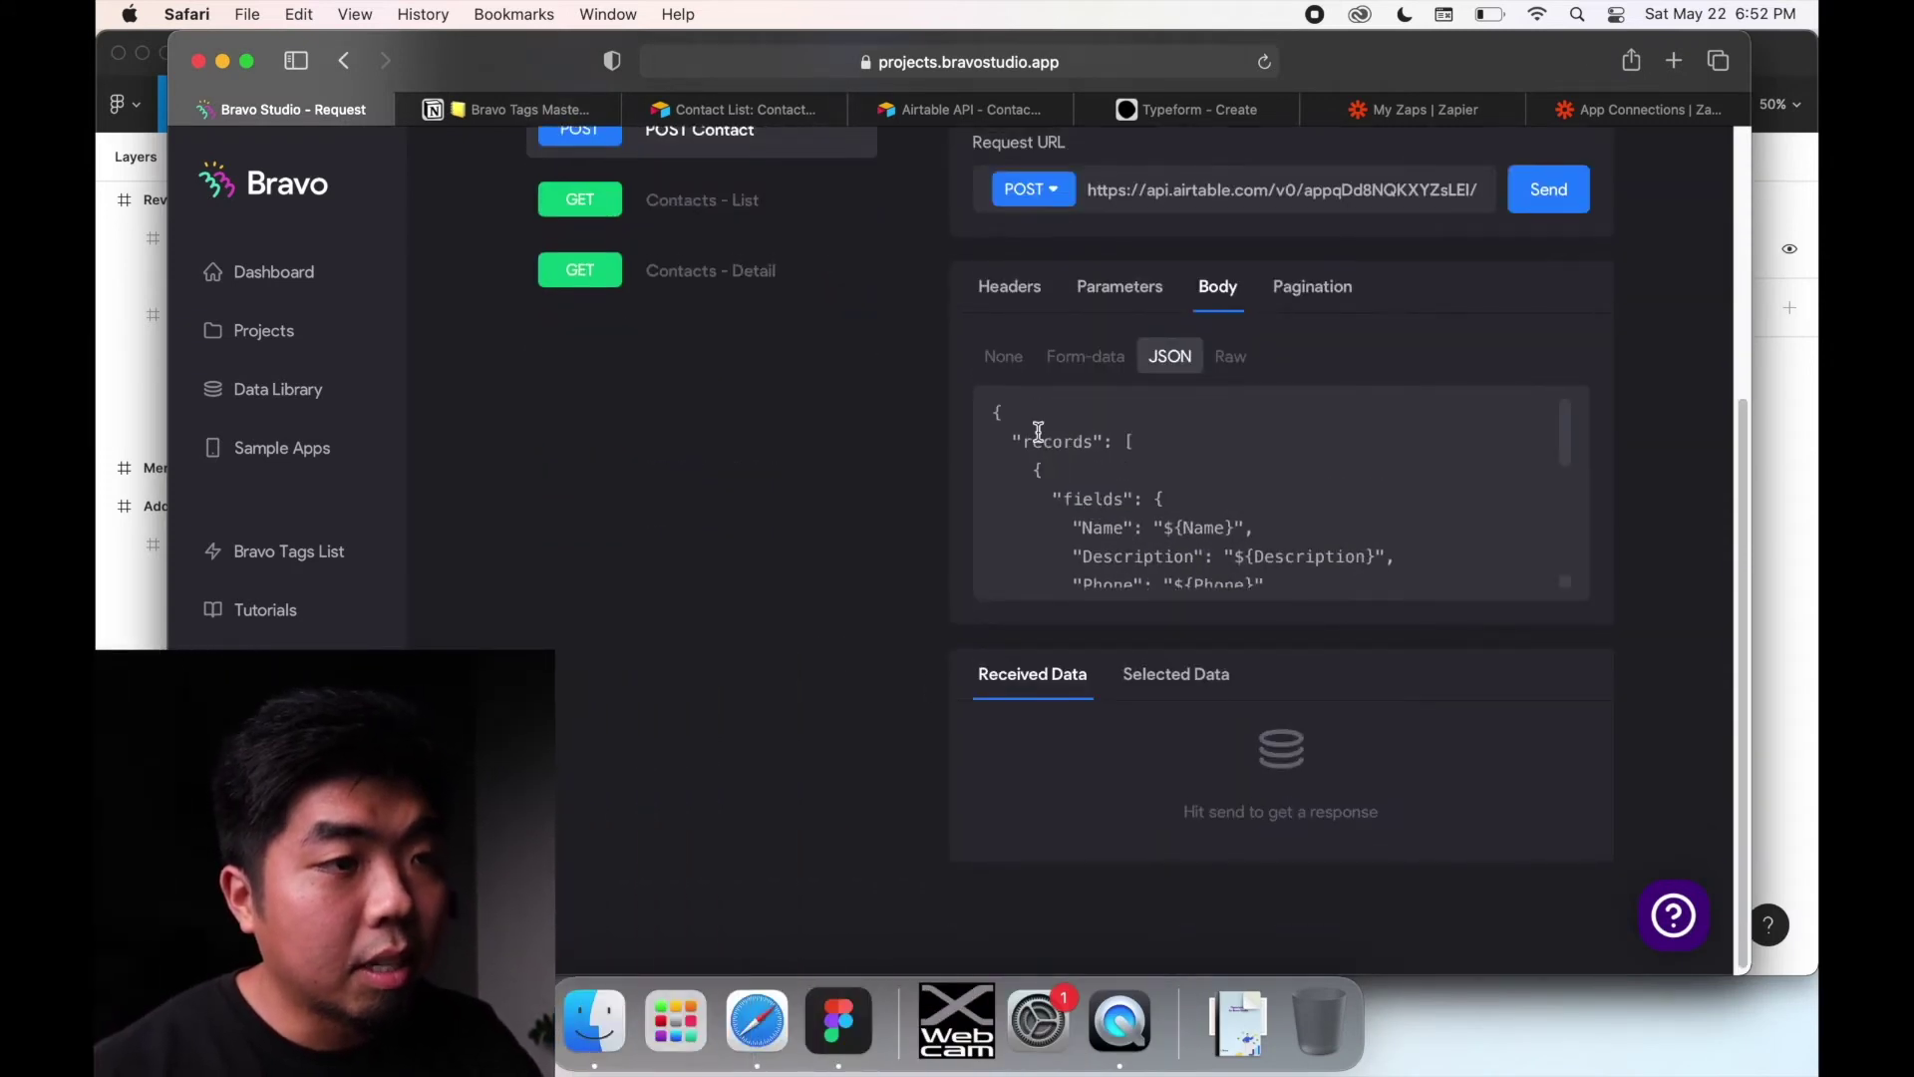
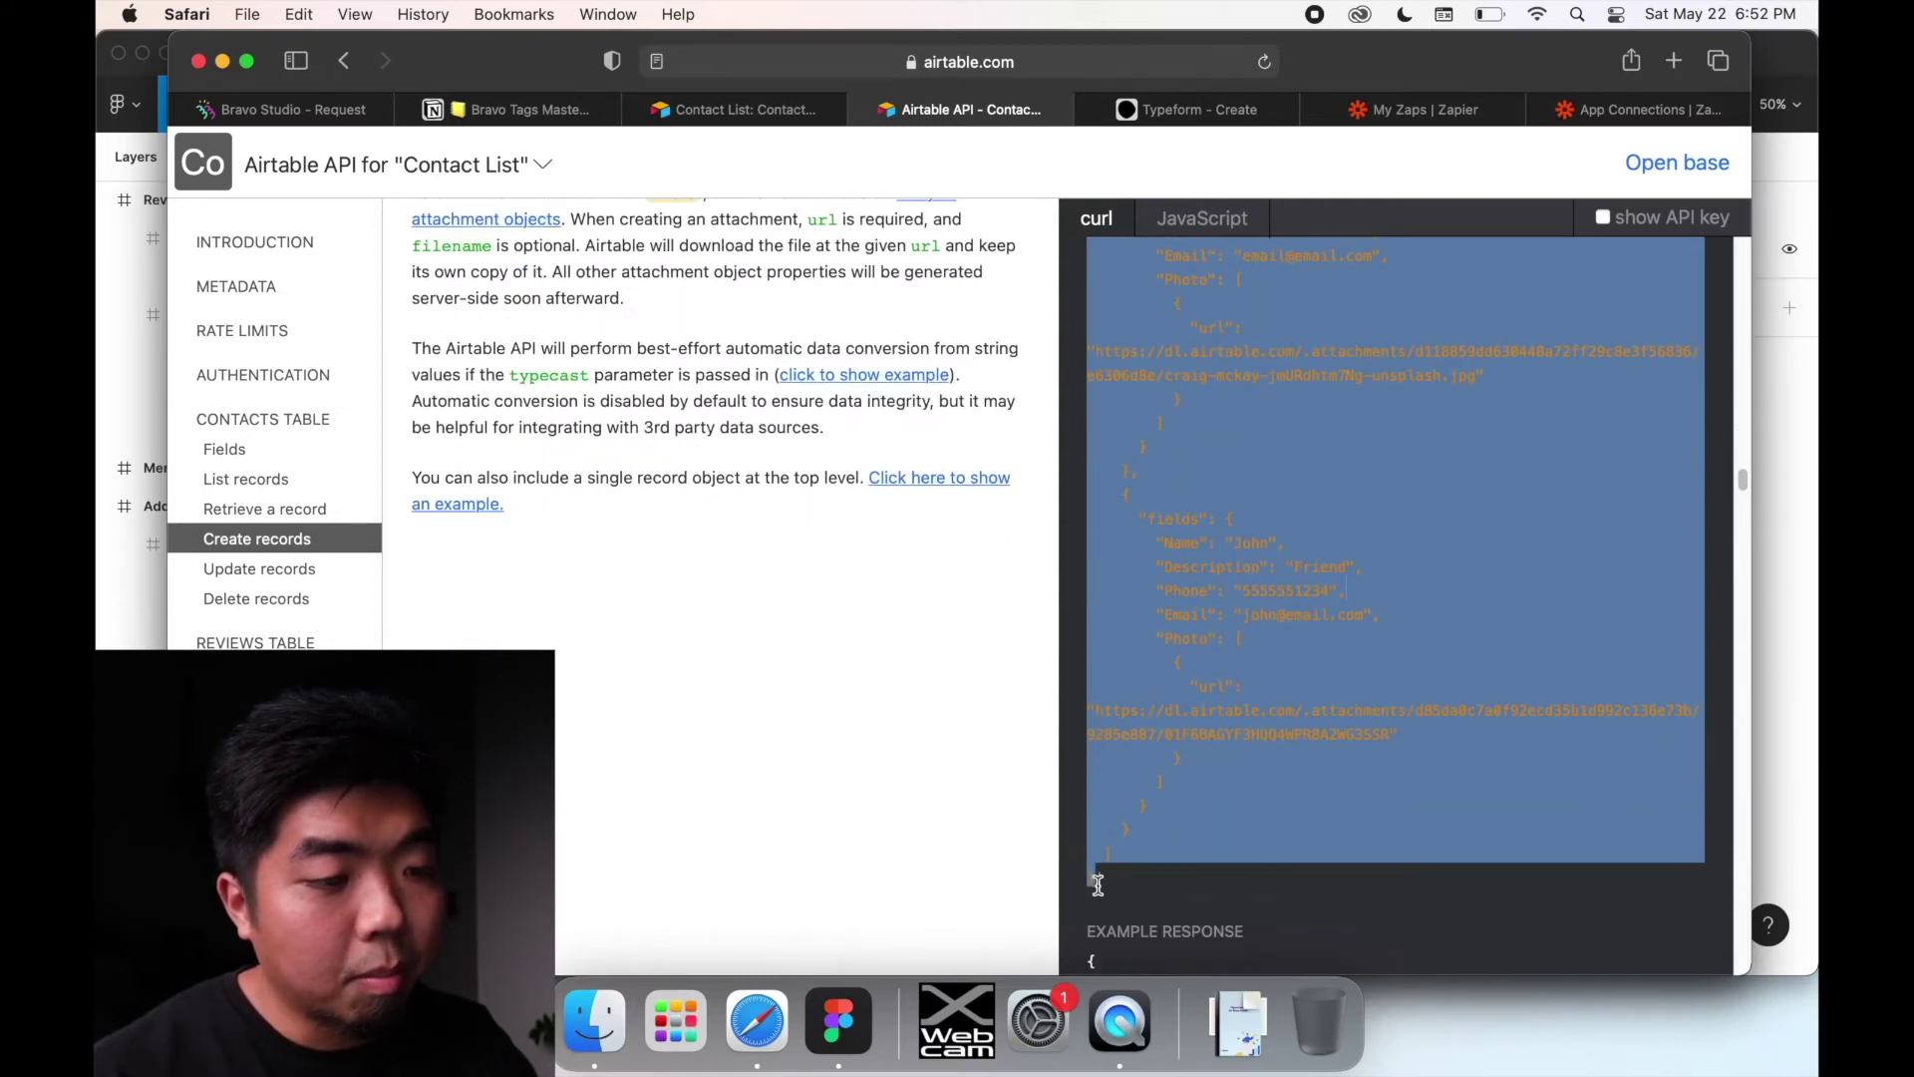
# Step: Review Airtable's Create records curl example, then go back to the Bravo POST Contact request body
pyautogui.scroll(3, 1120, 875)
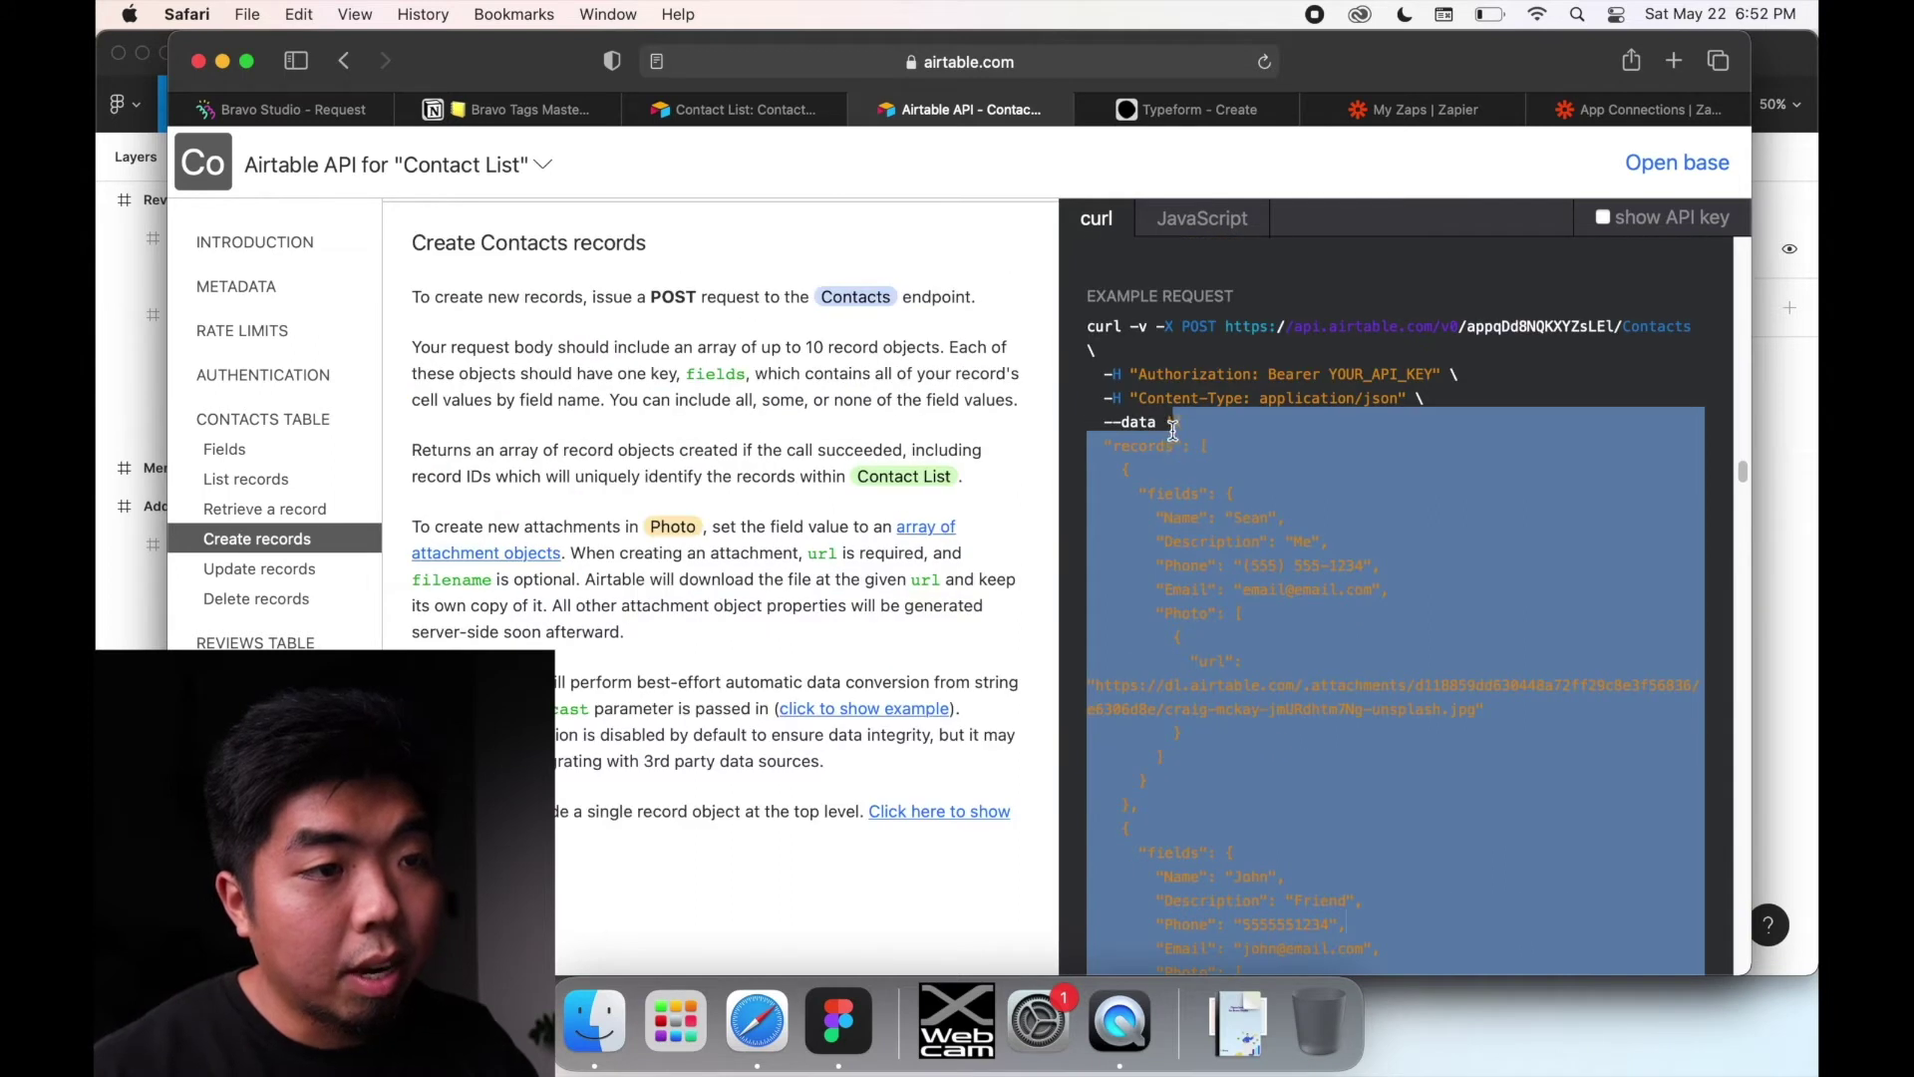
pyautogui.scroll(-3, 1228, 572)
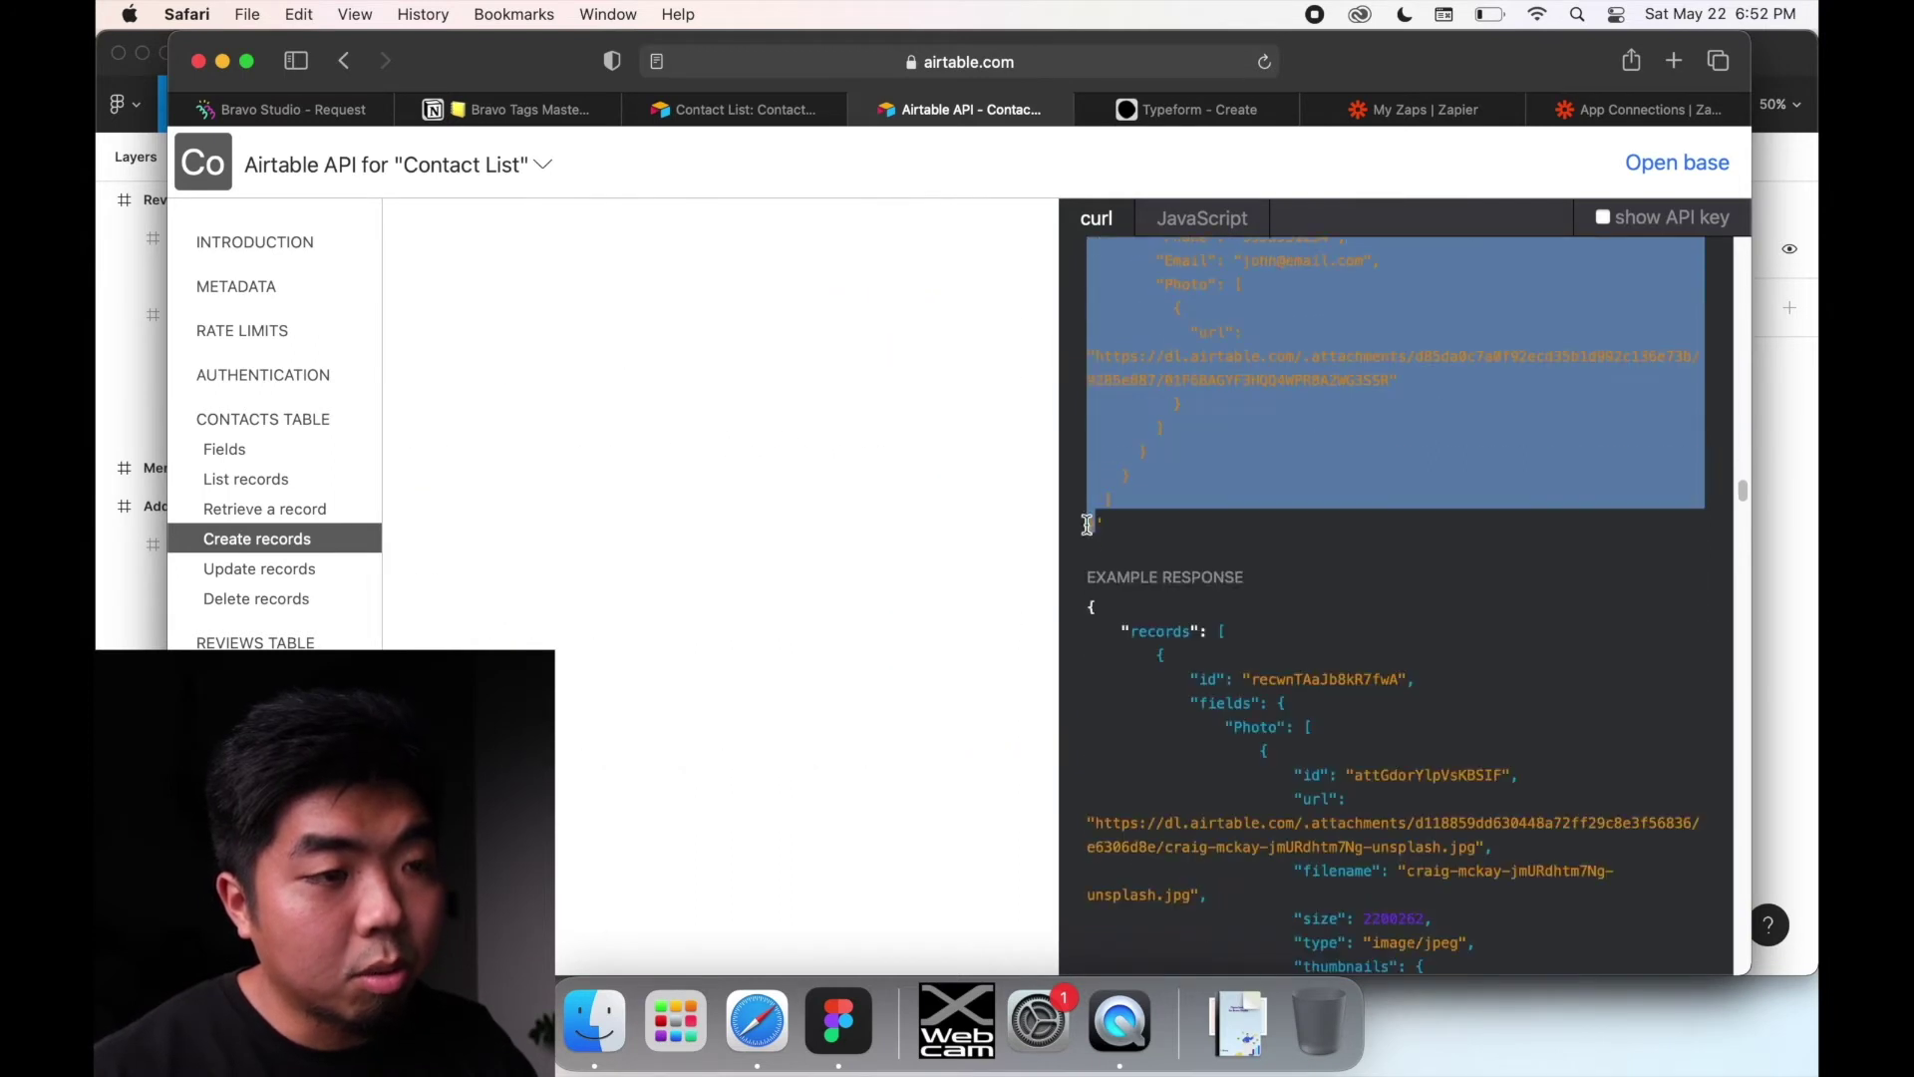
pyautogui.scroll(2, 1206, 562)
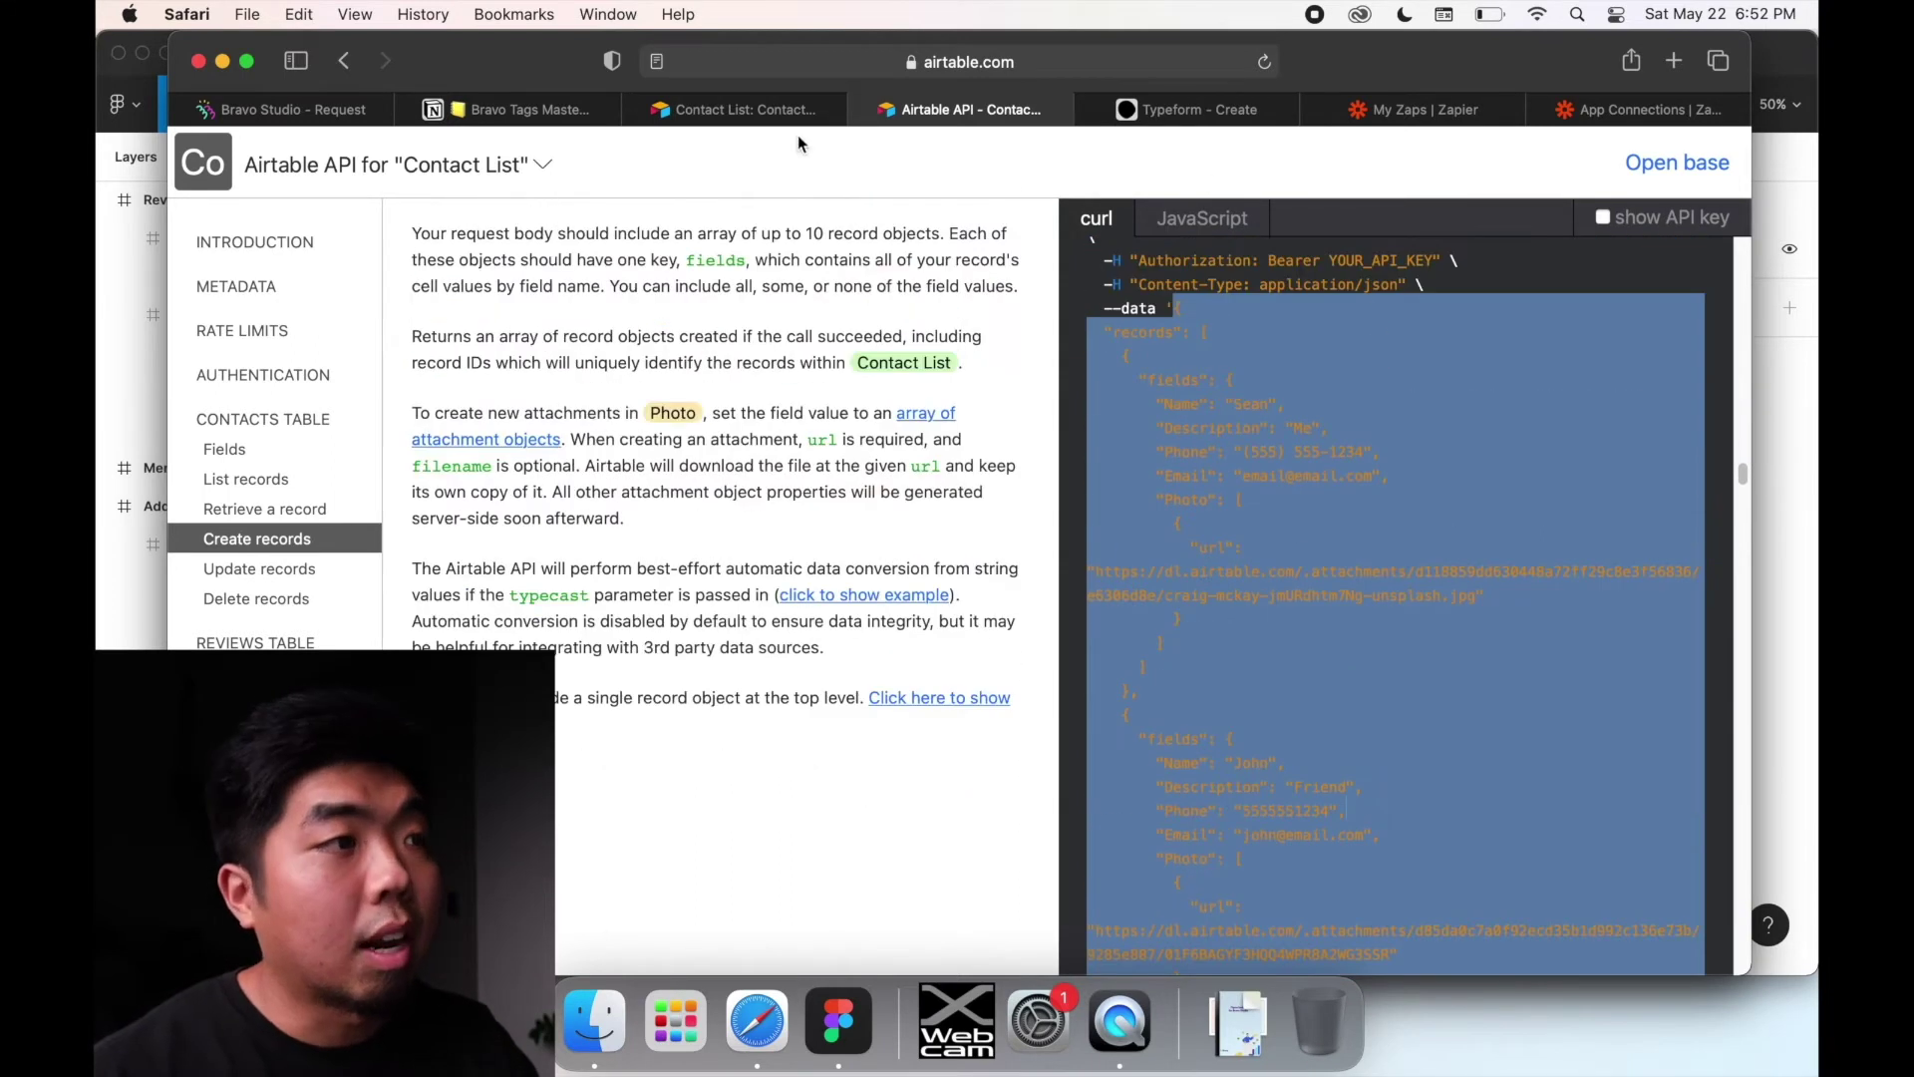
pyautogui.click(303, 112)
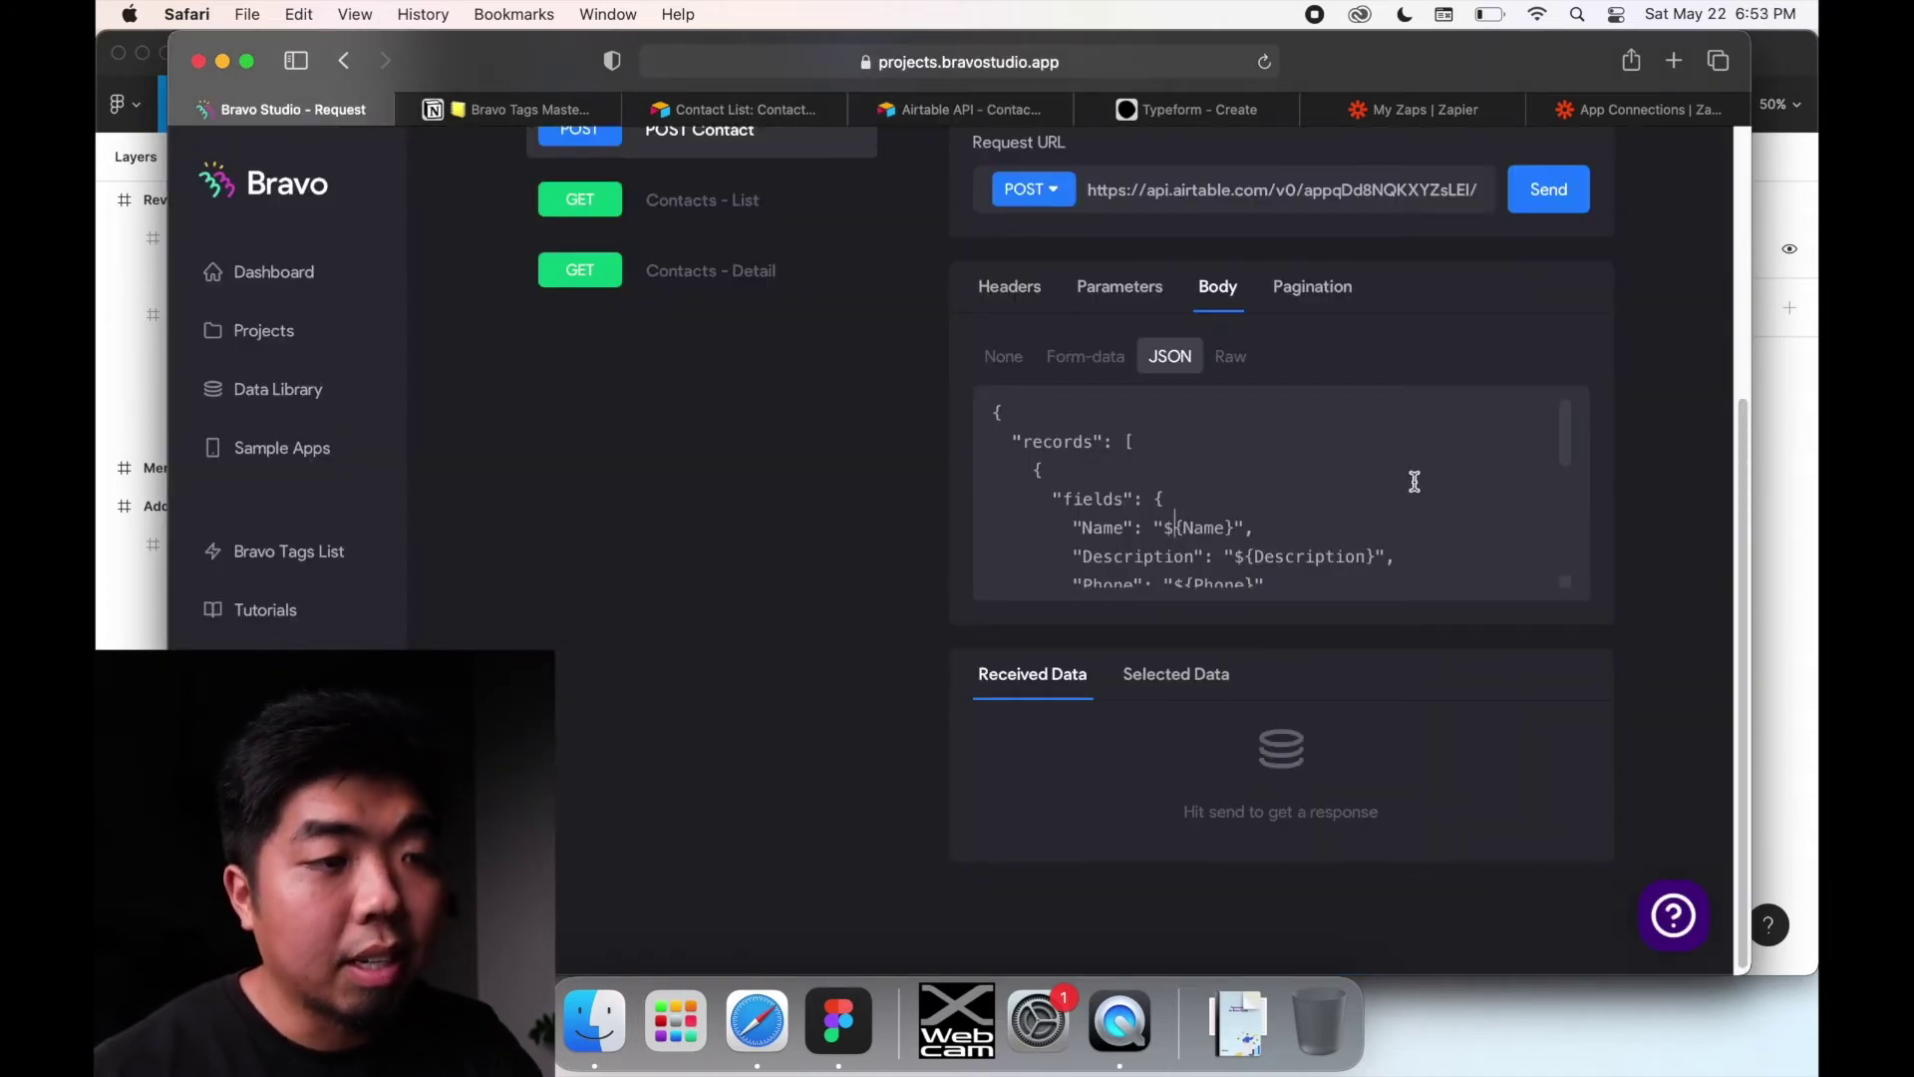
pyautogui.scroll(-2, 1224, 505)
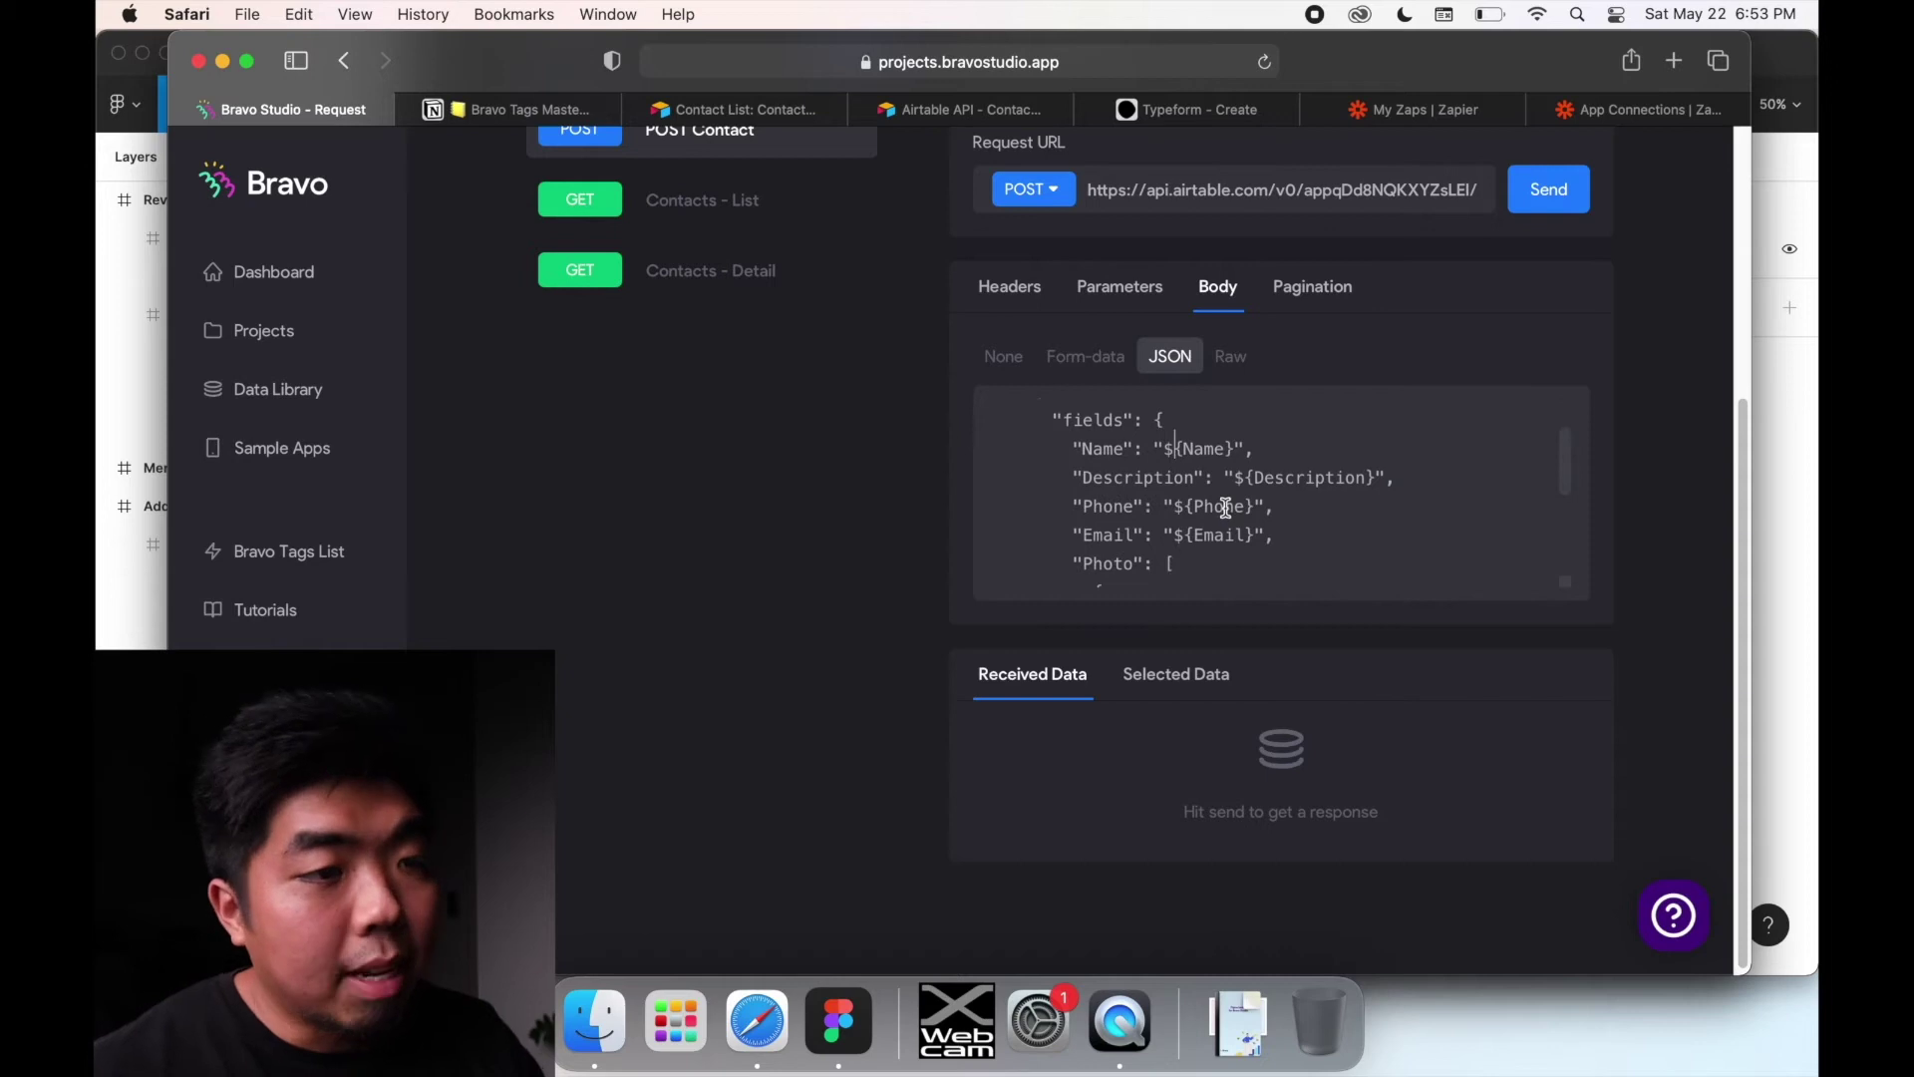
pyautogui.moveTo(1163, 448); pyautogui.dragTo(1235, 448)
pyautogui.click(960, 117)
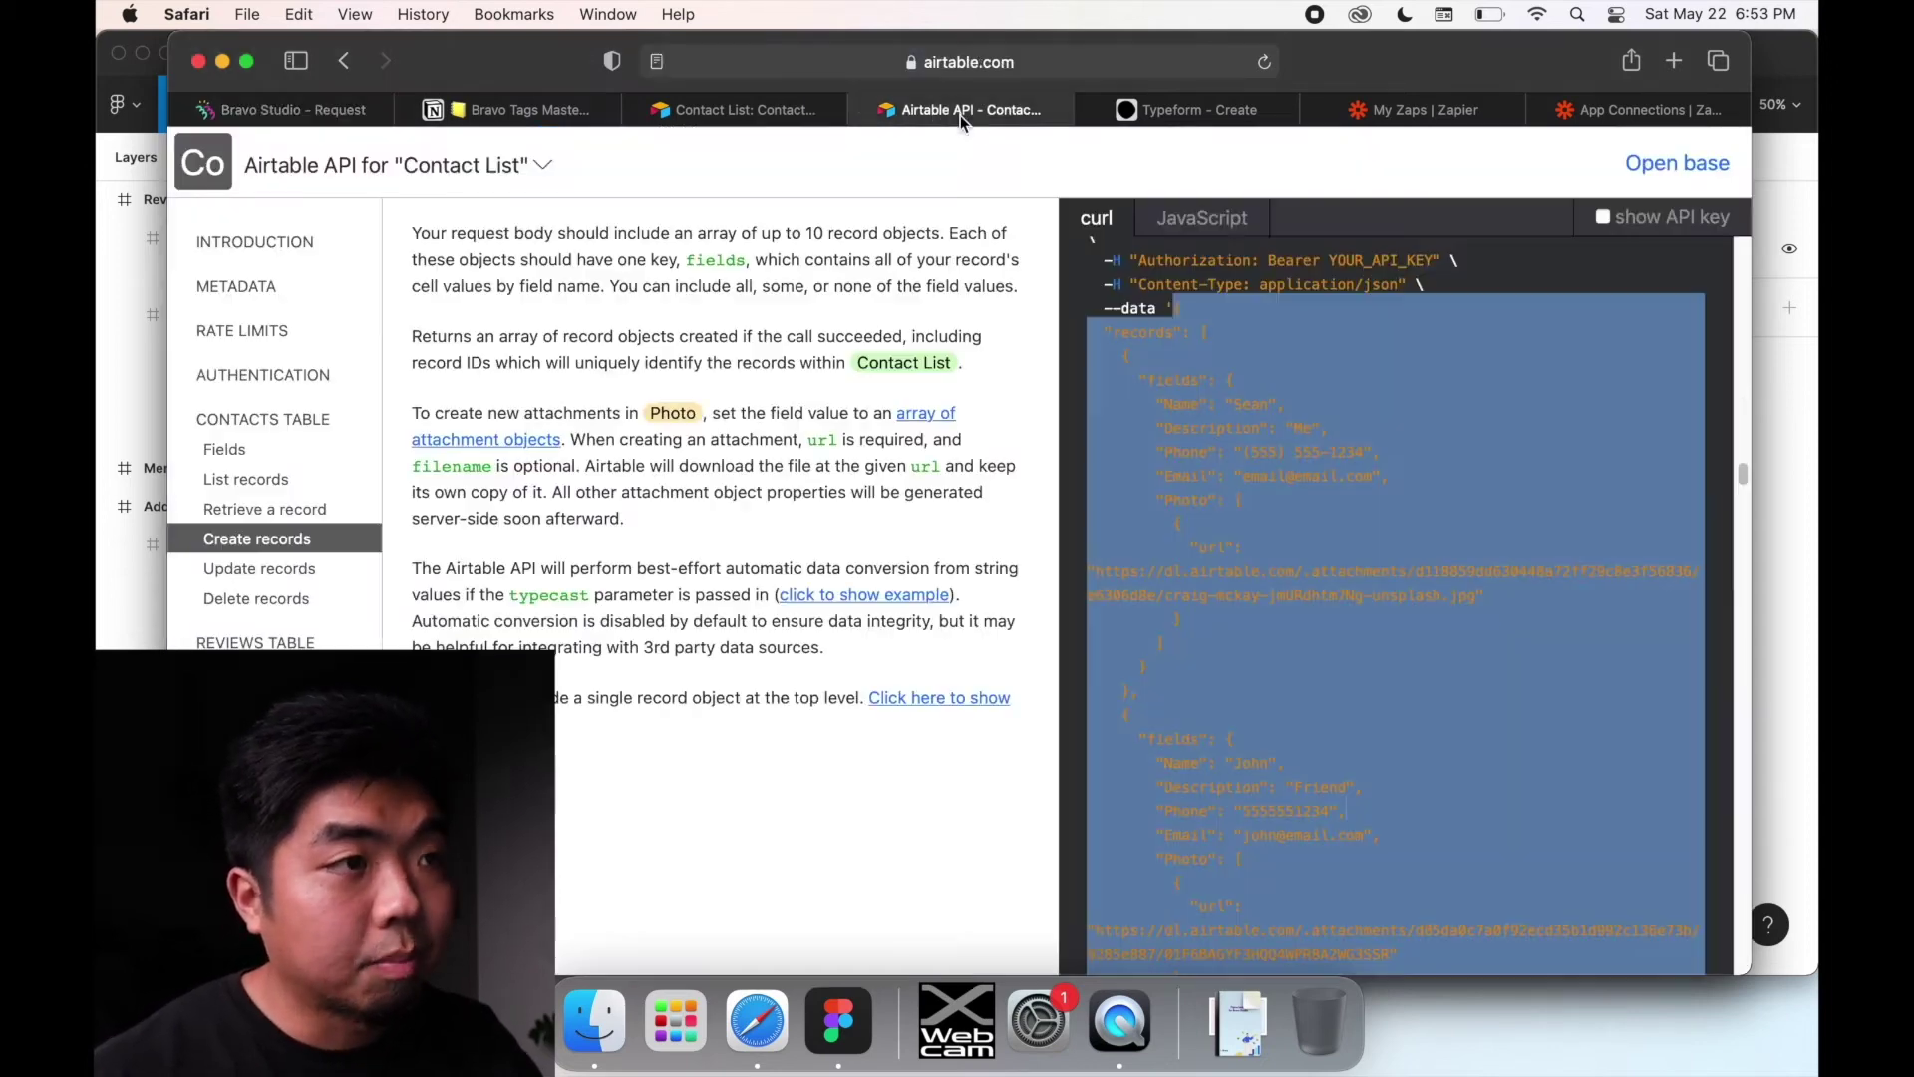
pyautogui.click(1275, 568)
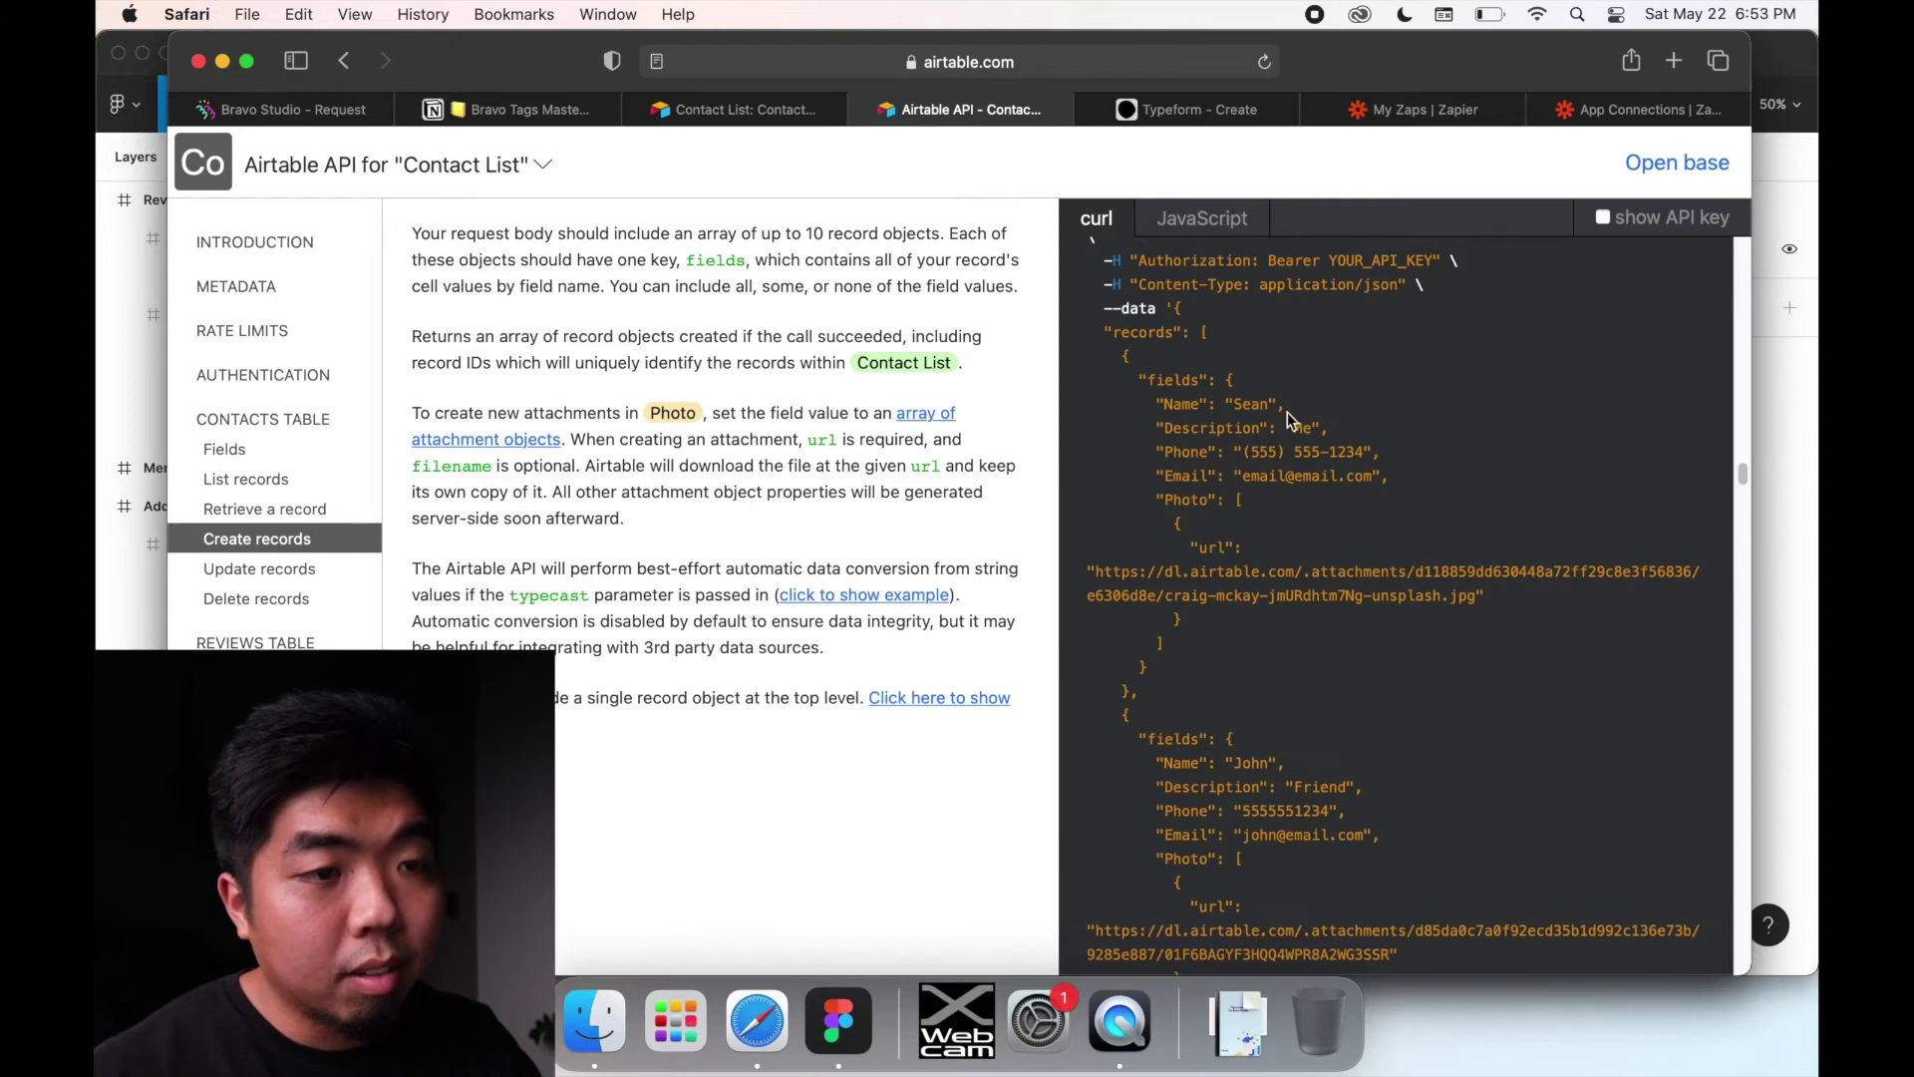
pyautogui.click(337, 112)
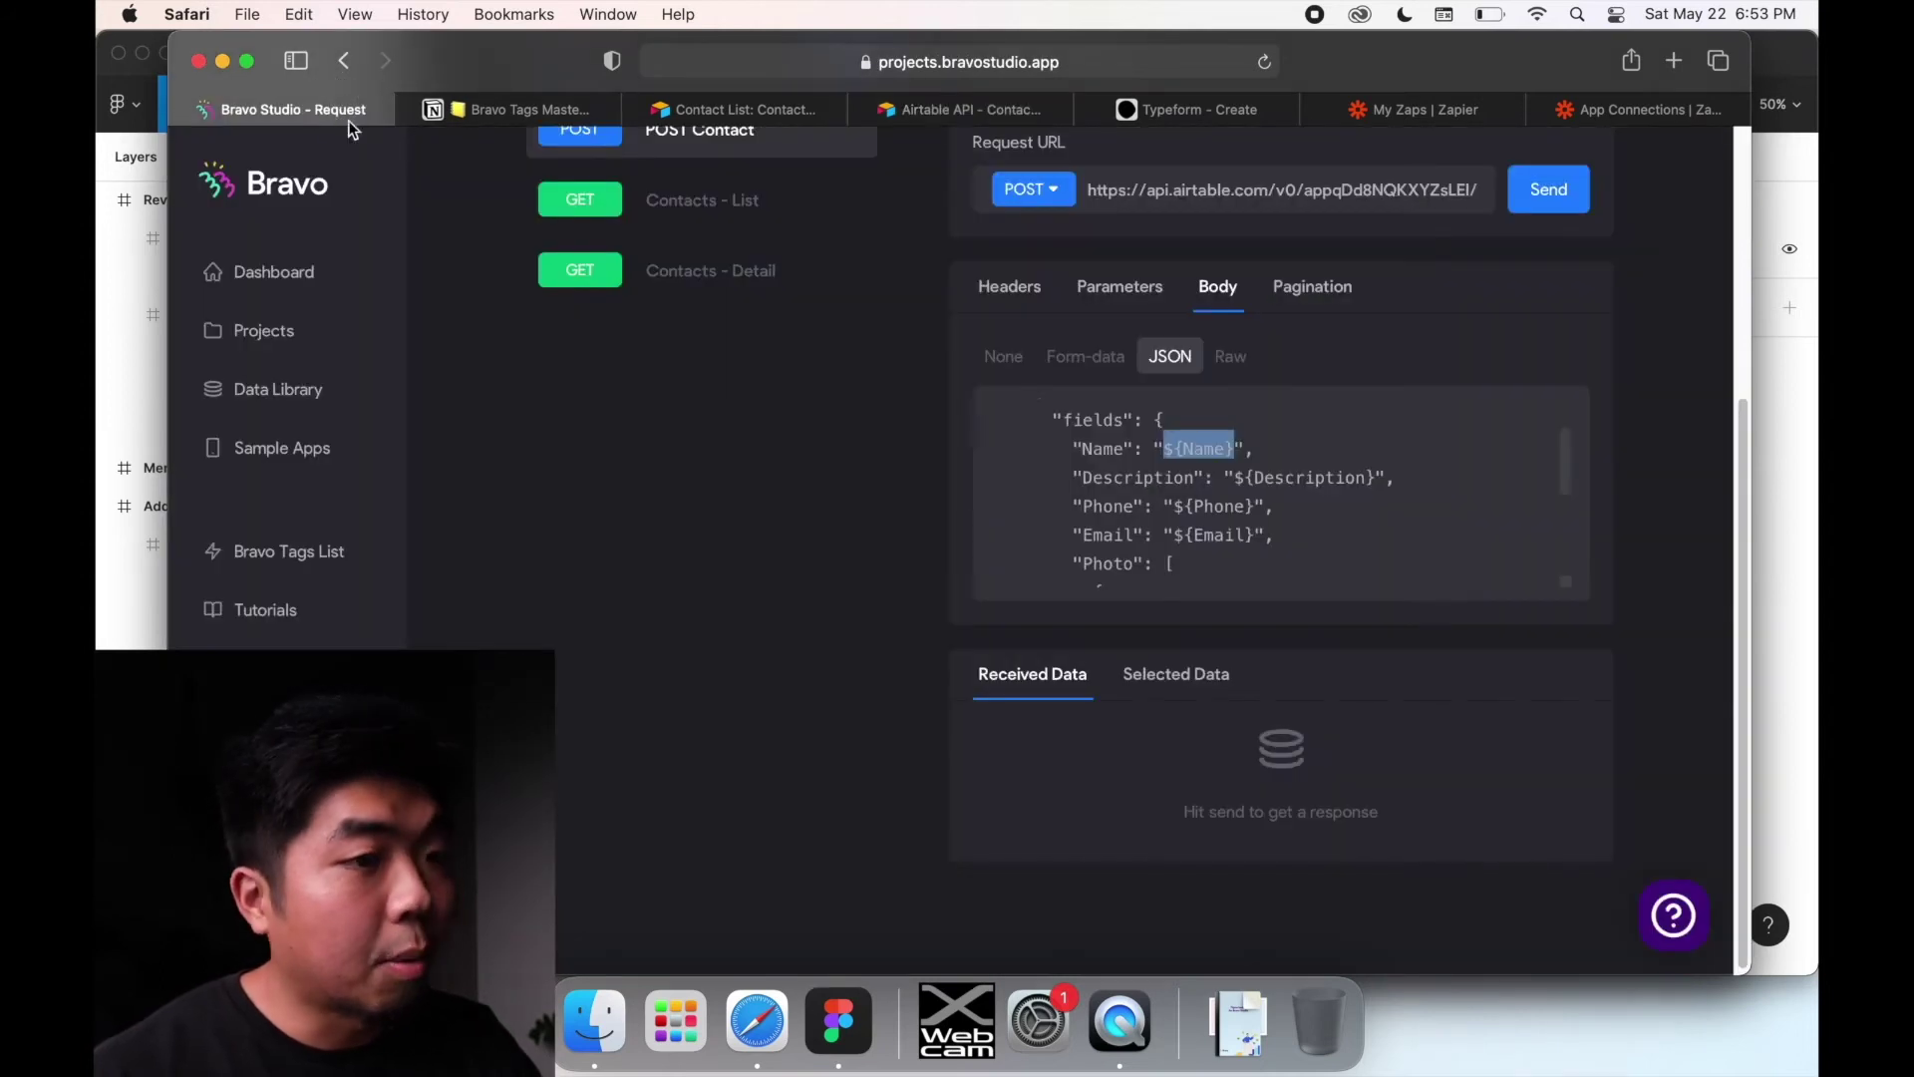
pyautogui.click(1195, 476)
pyautogui.click(1166, 446)
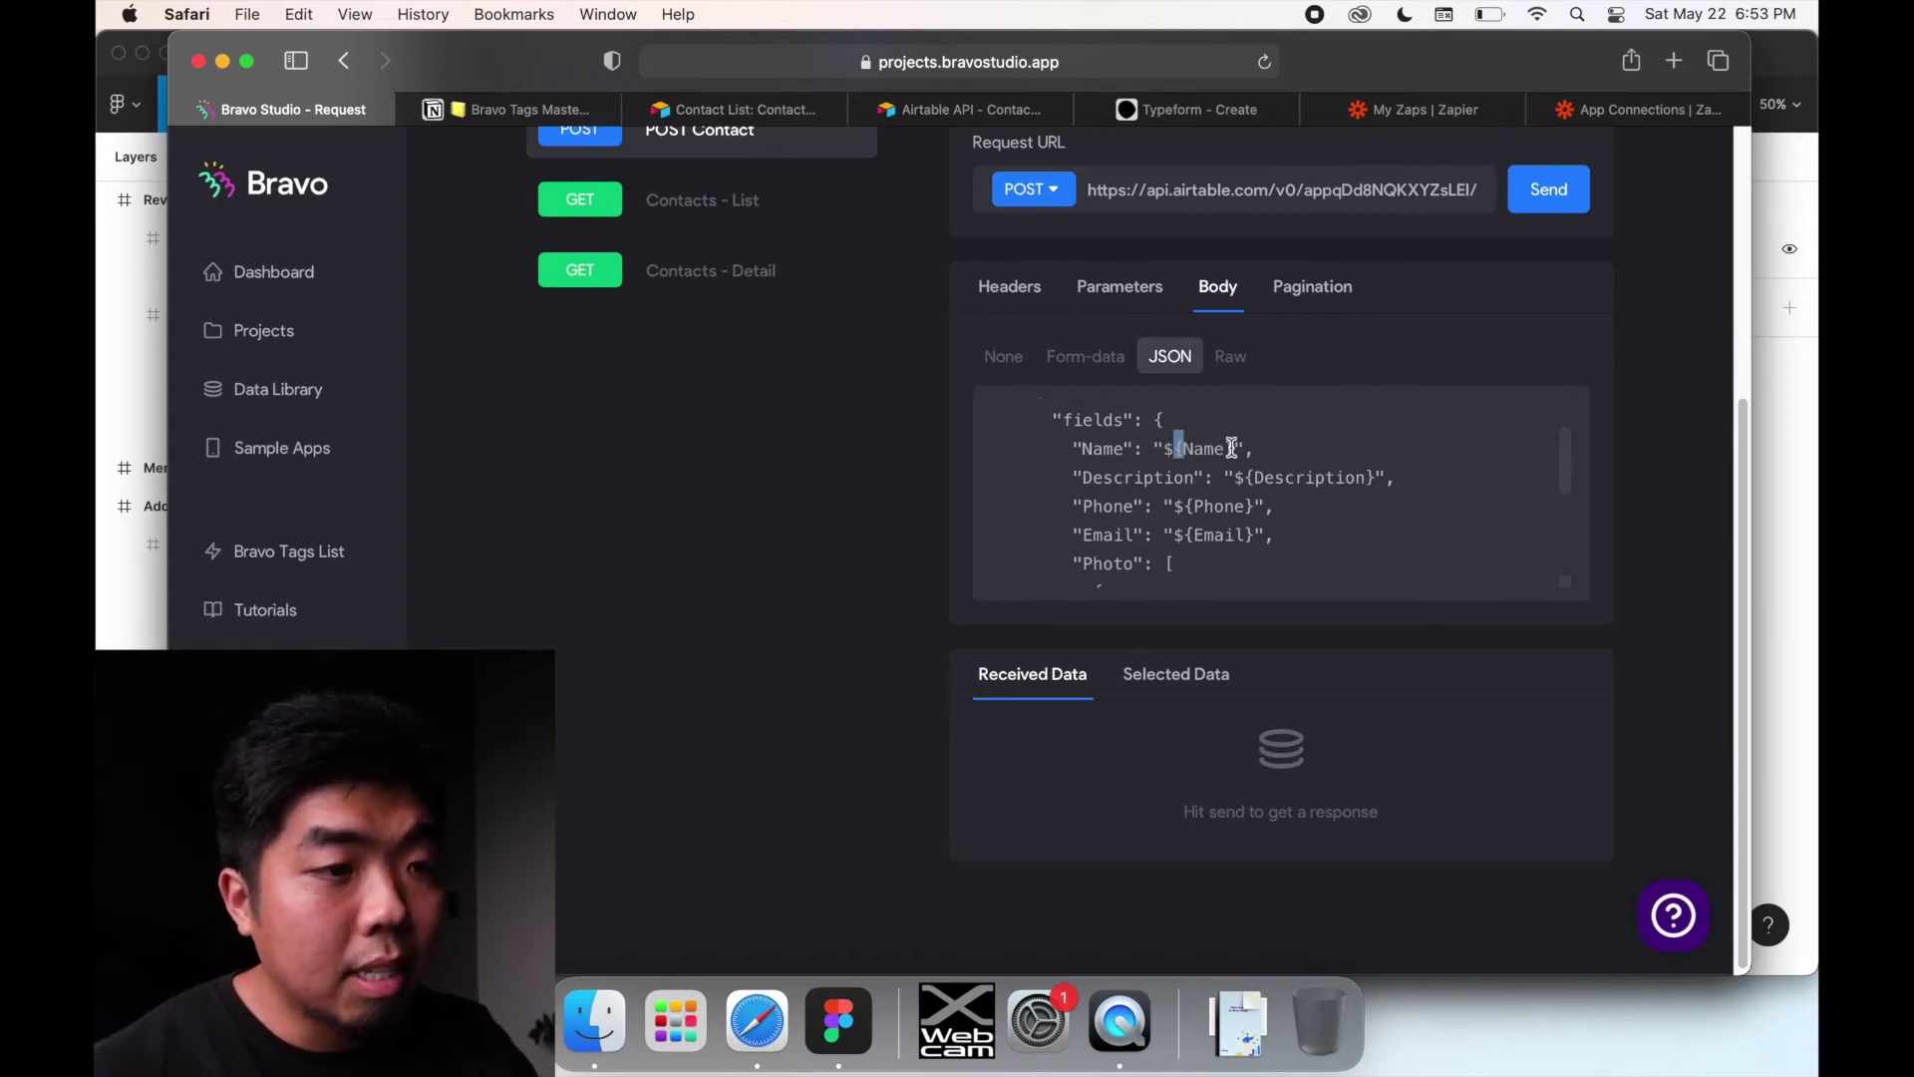
pyautogui.click(1196, 449)
pyautogui.moveTo(1186, 448); pyautogui.dragTo(1218, 449)
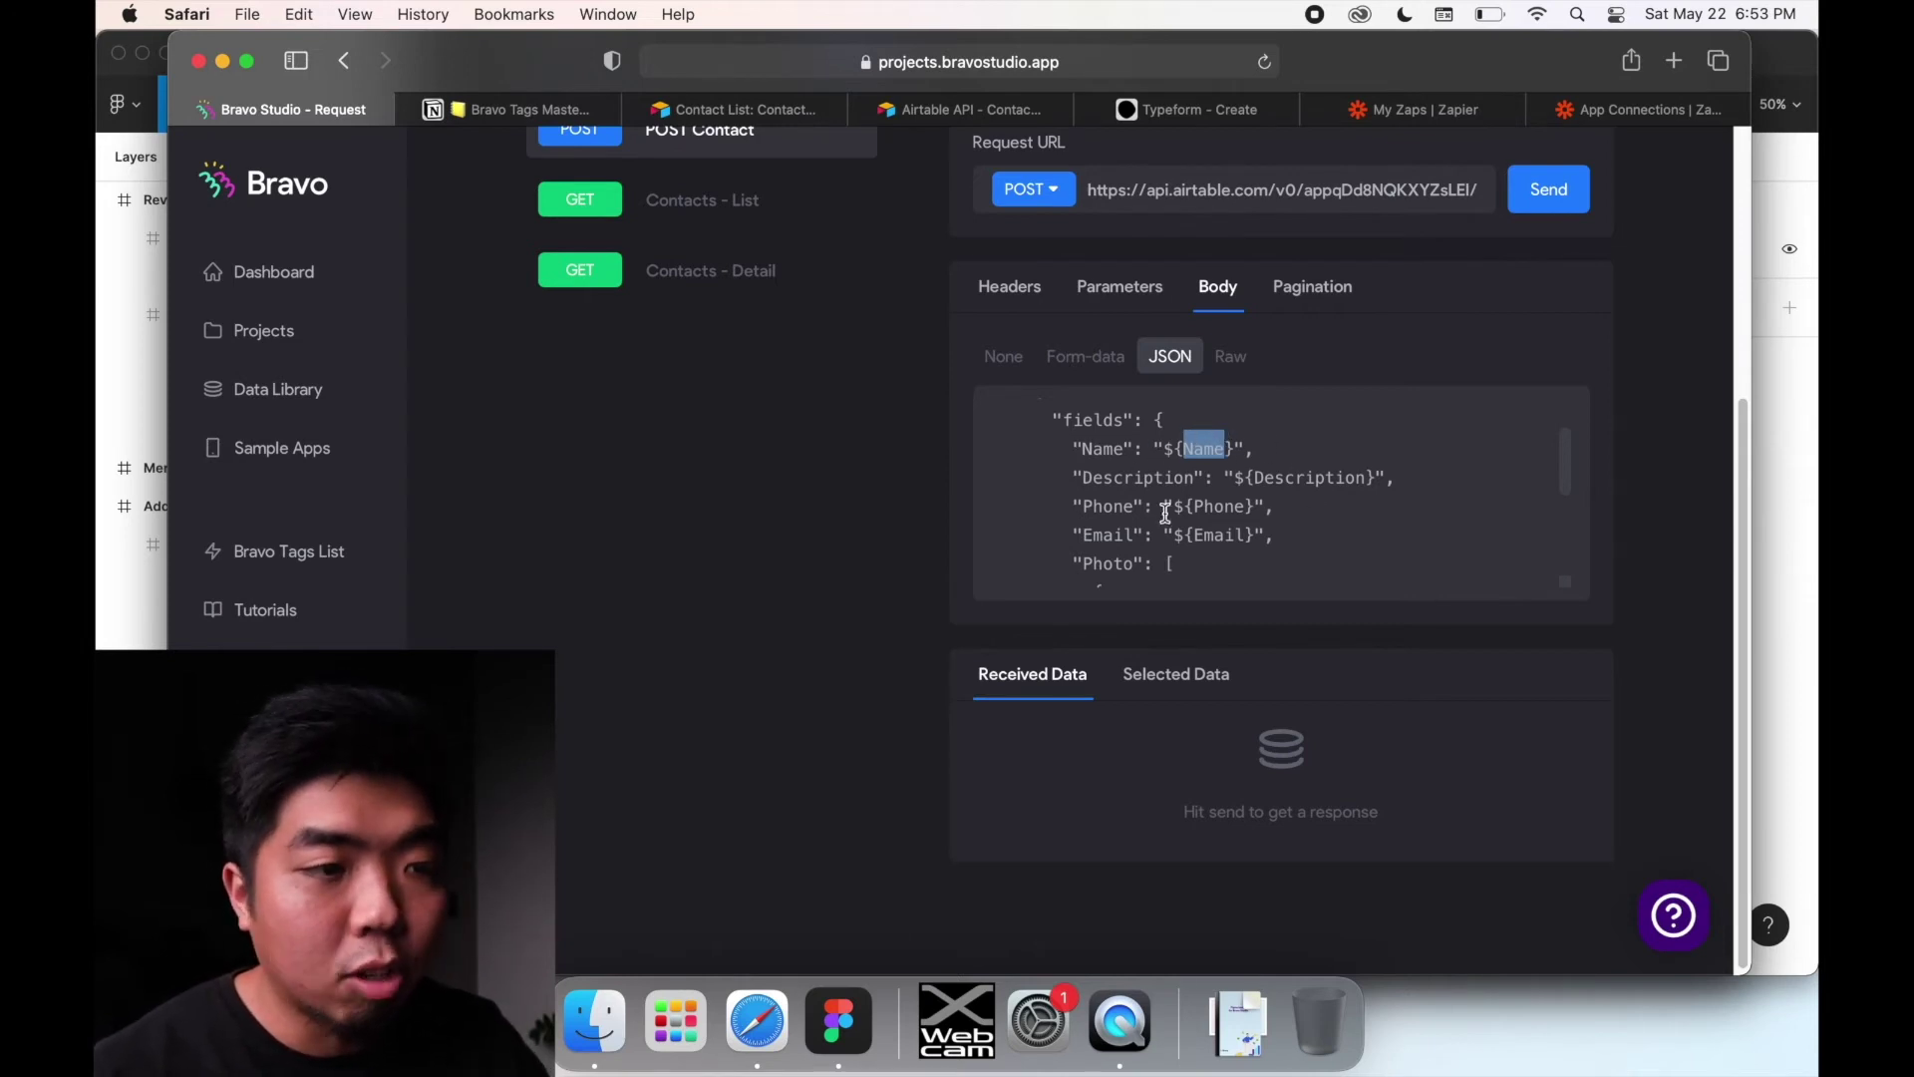
pyautogui.scroll(-2, 1204, 553)
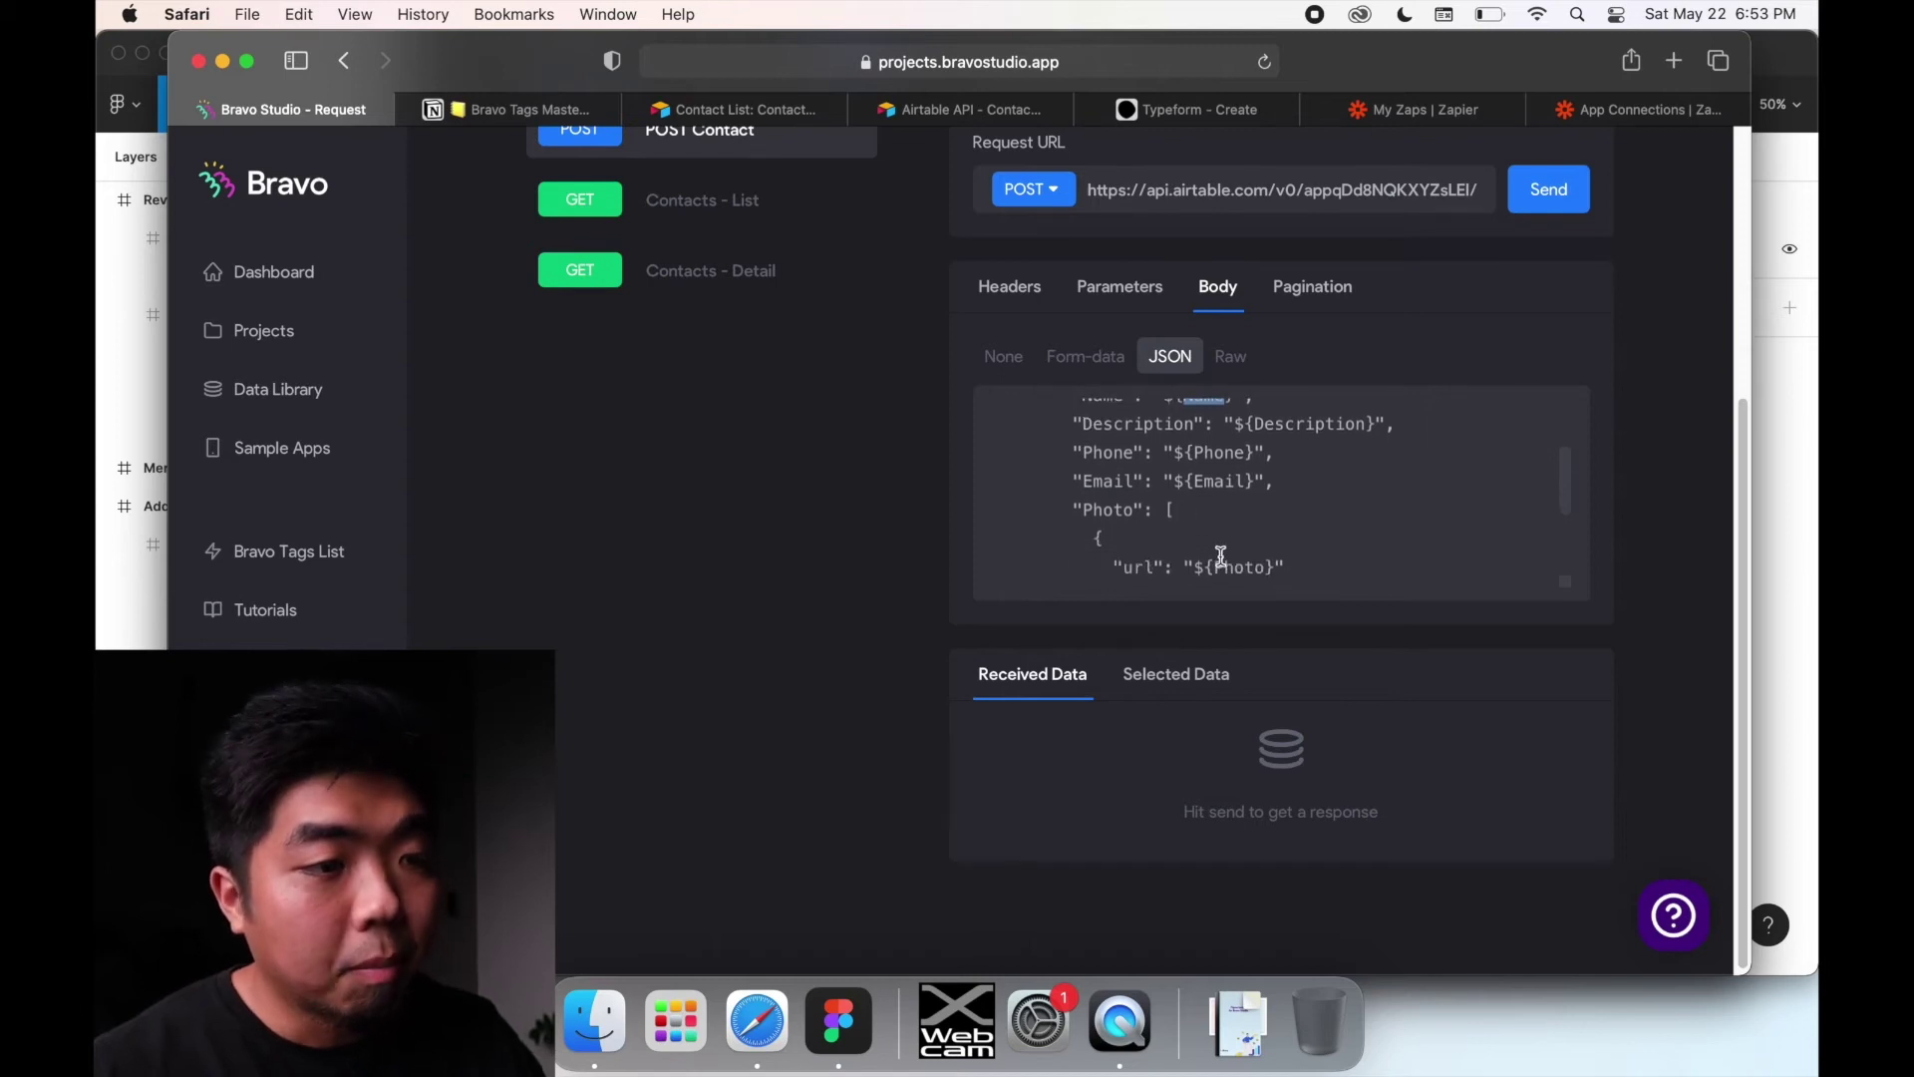
pyautogui.scroll(-2, 1213, 537)
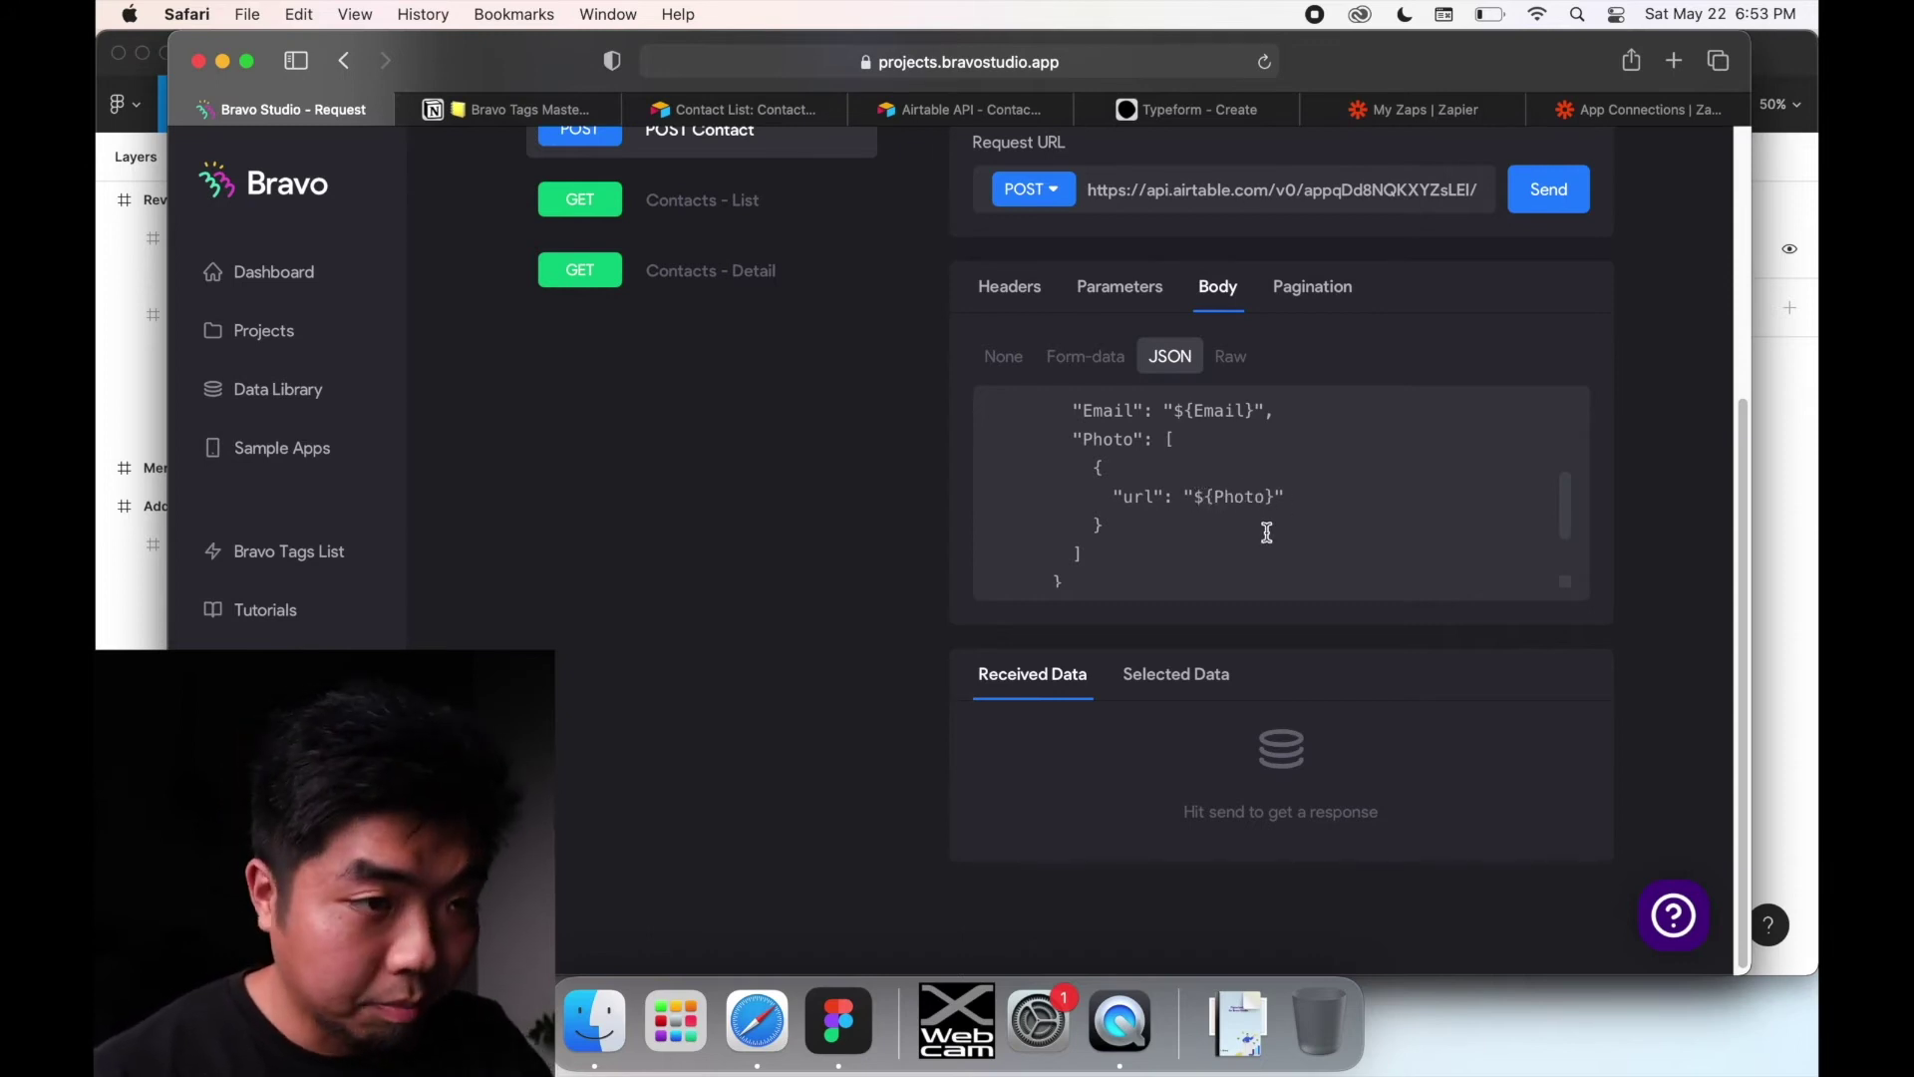
pyautogui.scroll(3, 1197, 510)
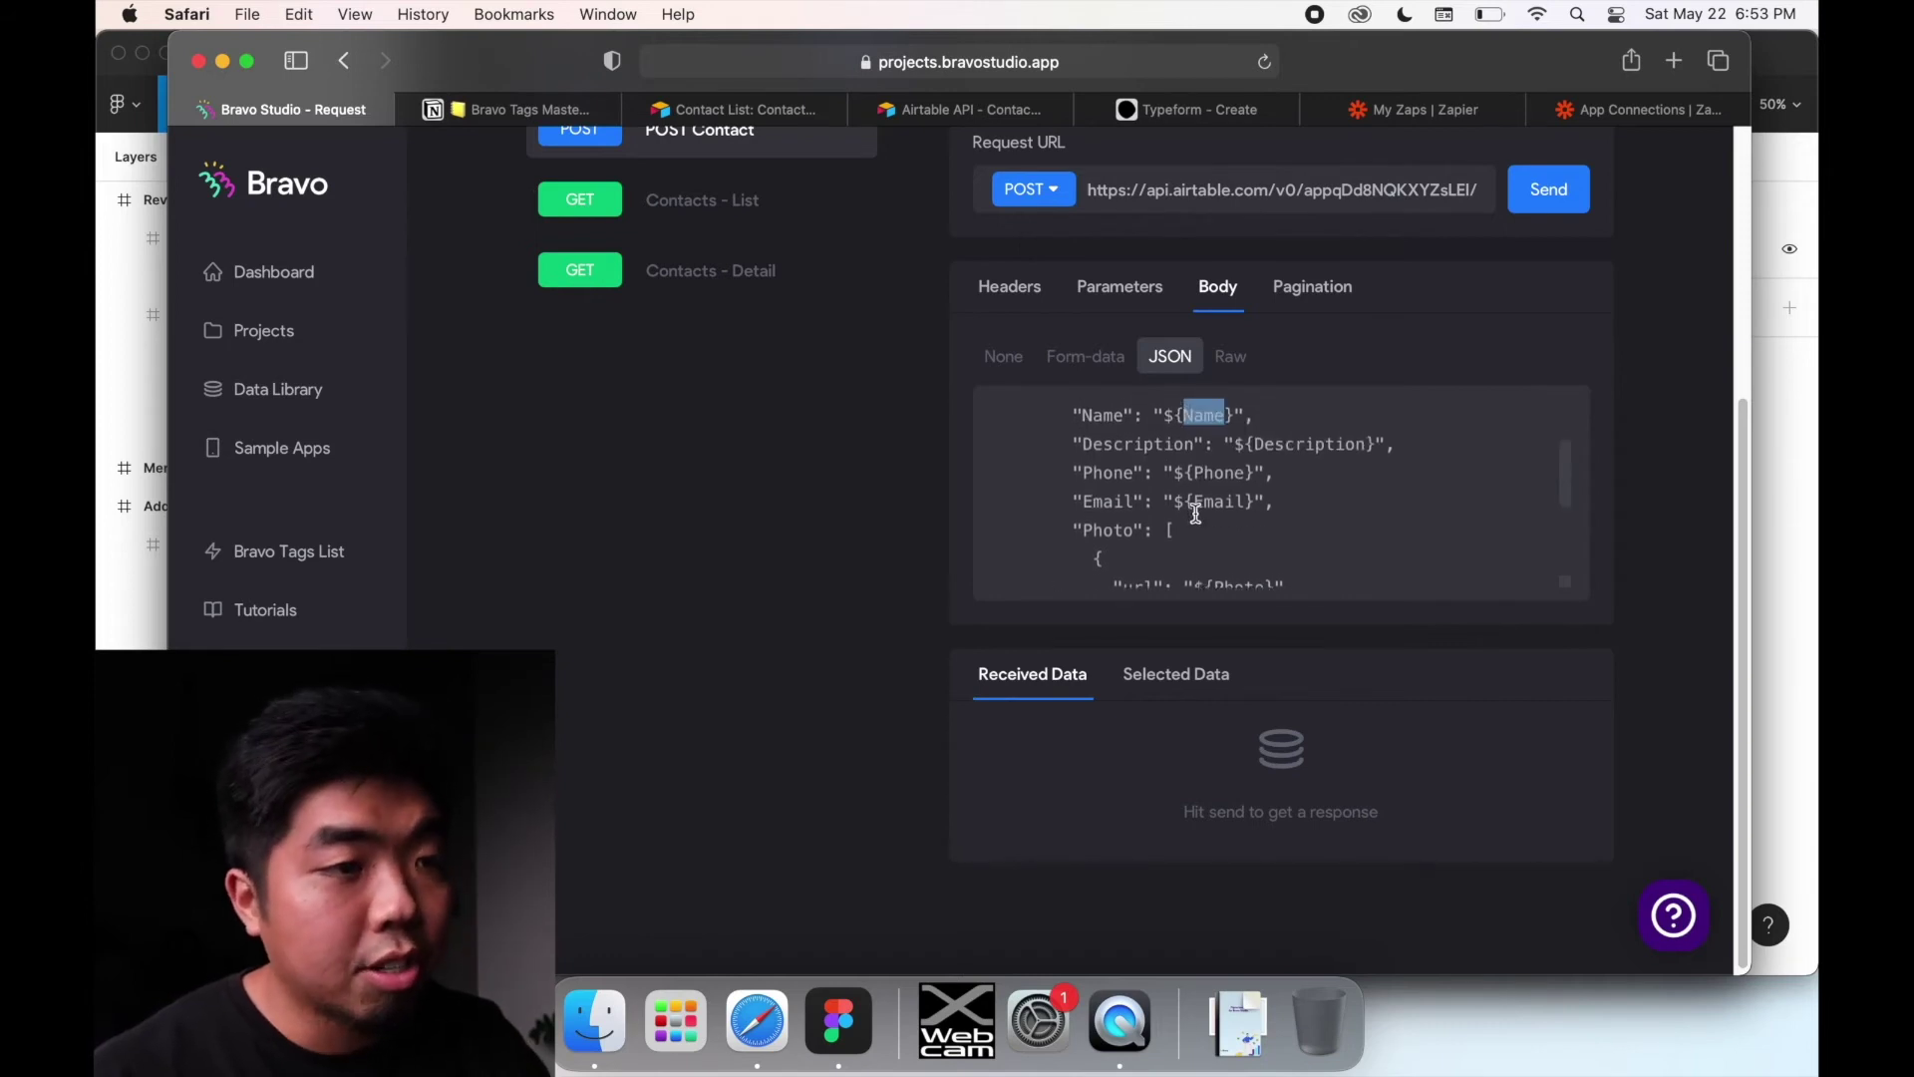
pyautogui.scroll(3, 1196, 513)
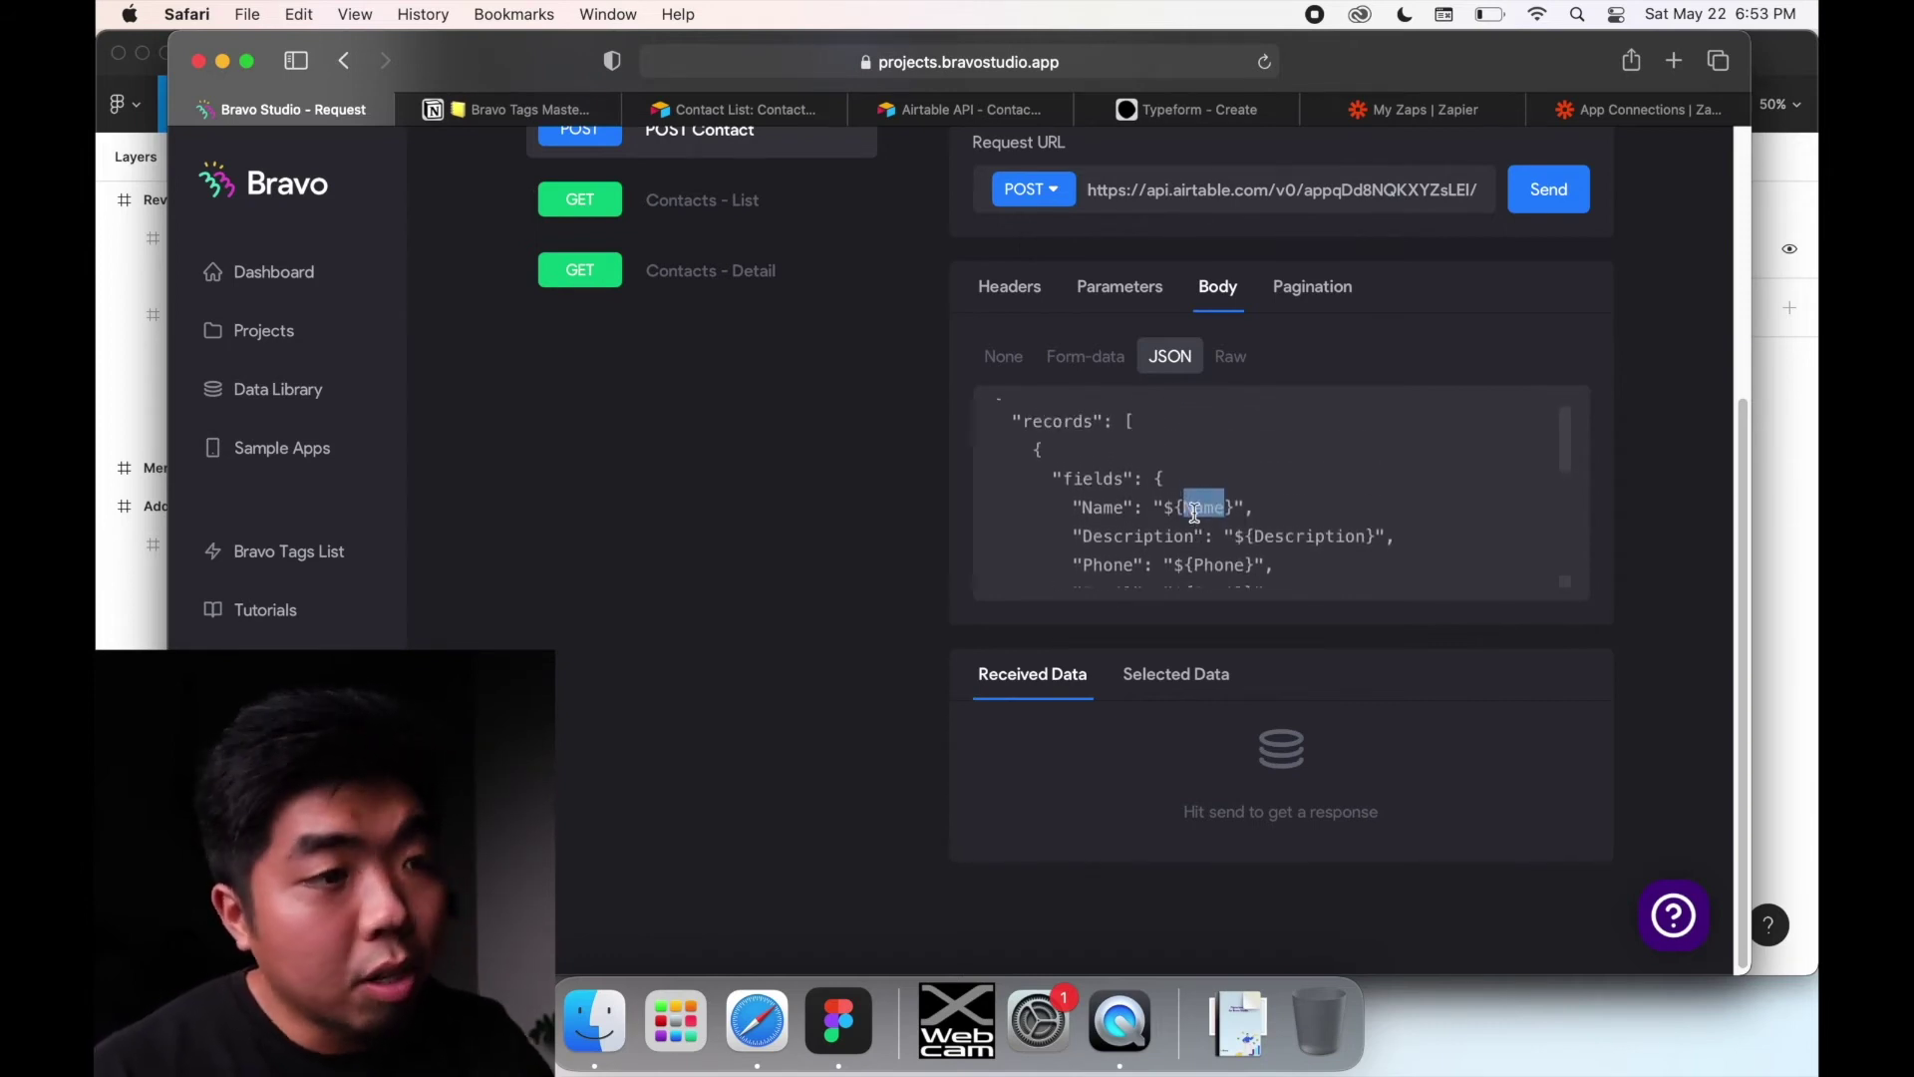
pyautogui.scroll(2, 1195, 512)
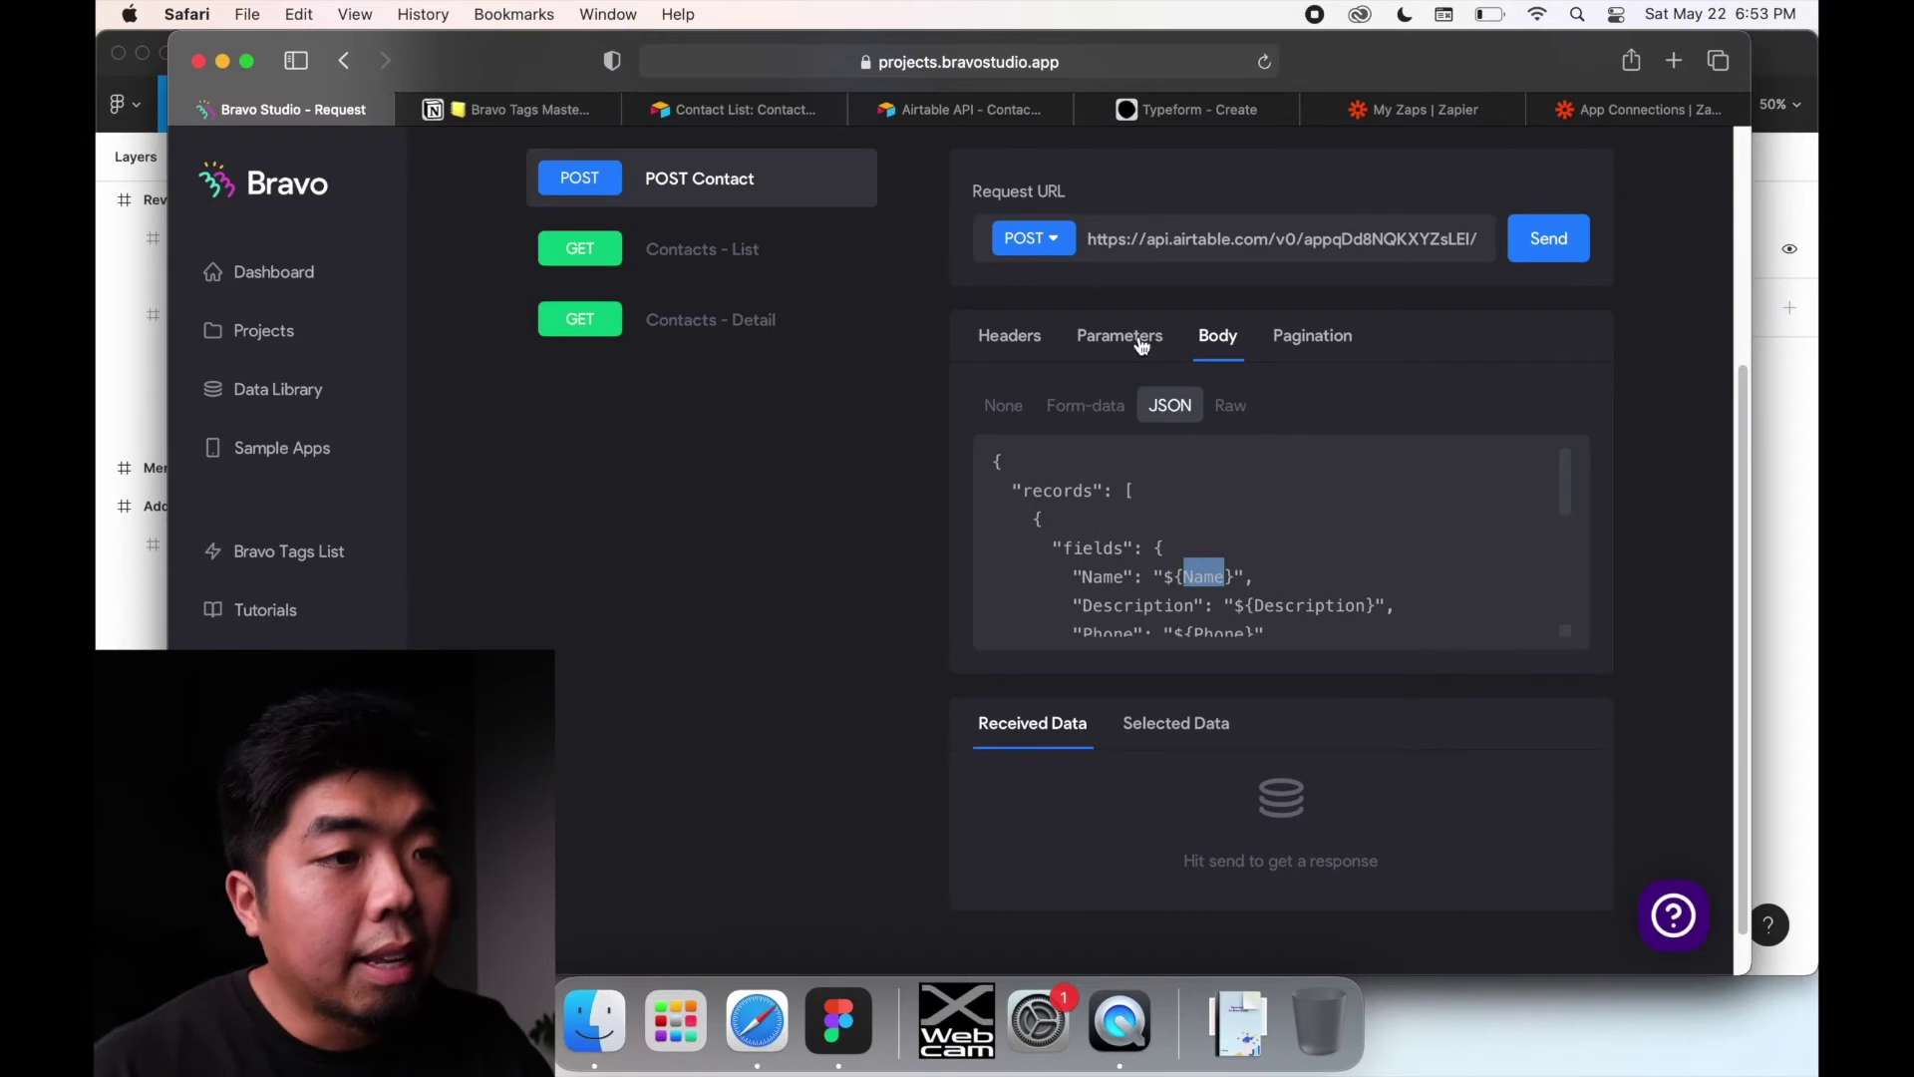
pyautogui.click(1143, 347)
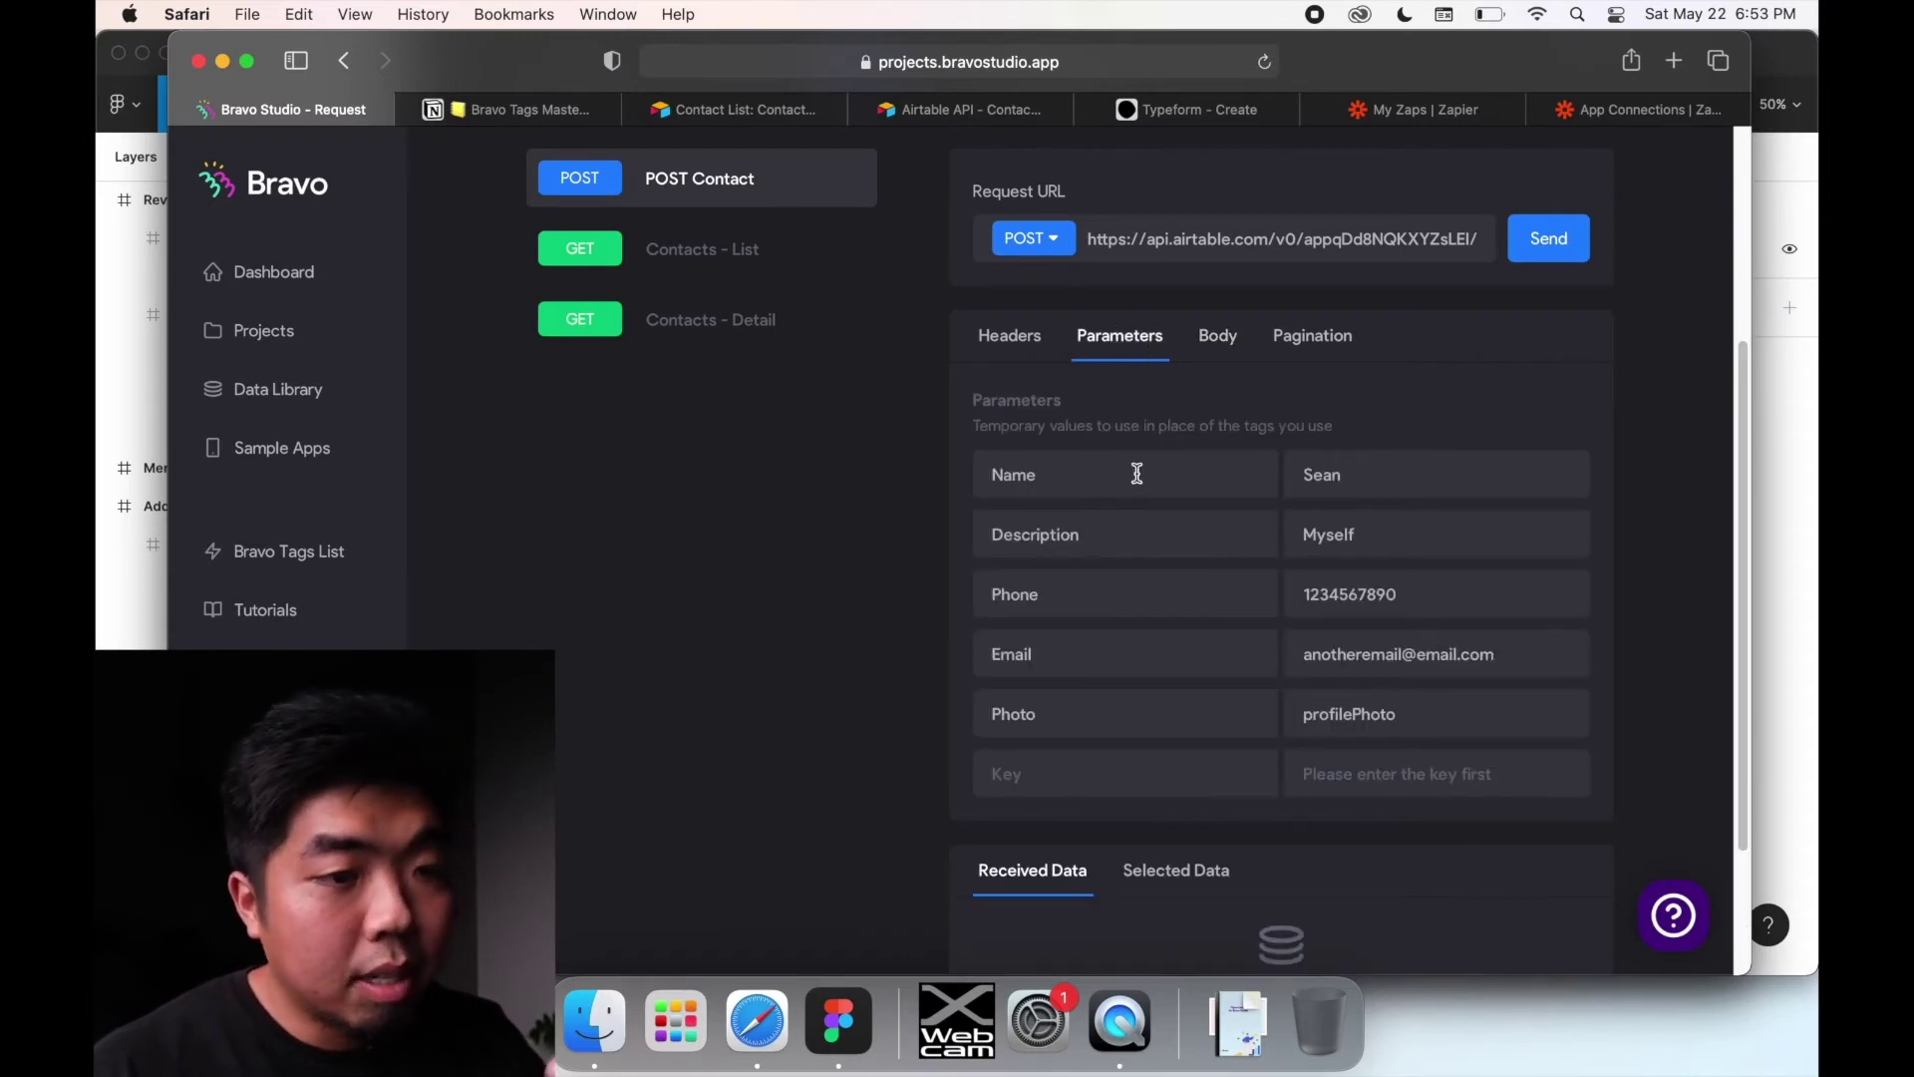
pyautogui.click(1095, 479)
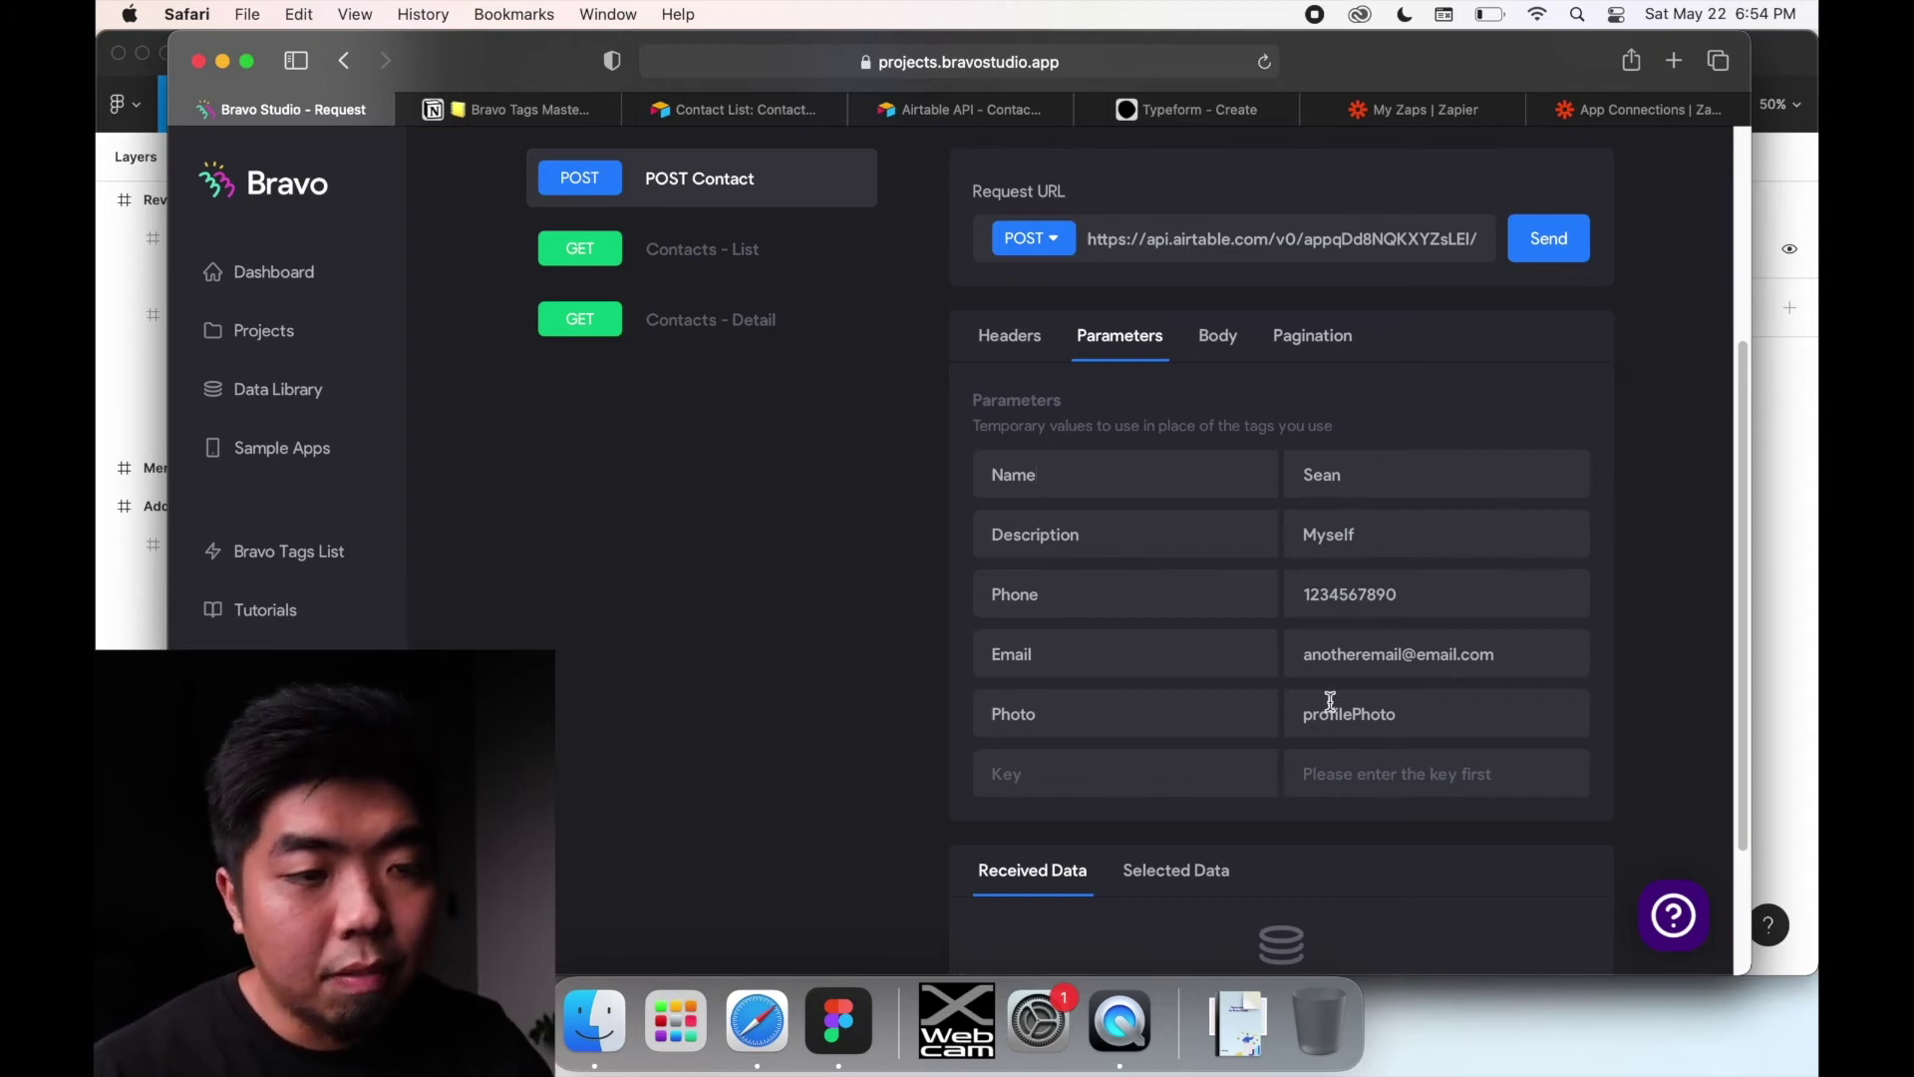
pyautogui.scroll(-3, 1485, 772)
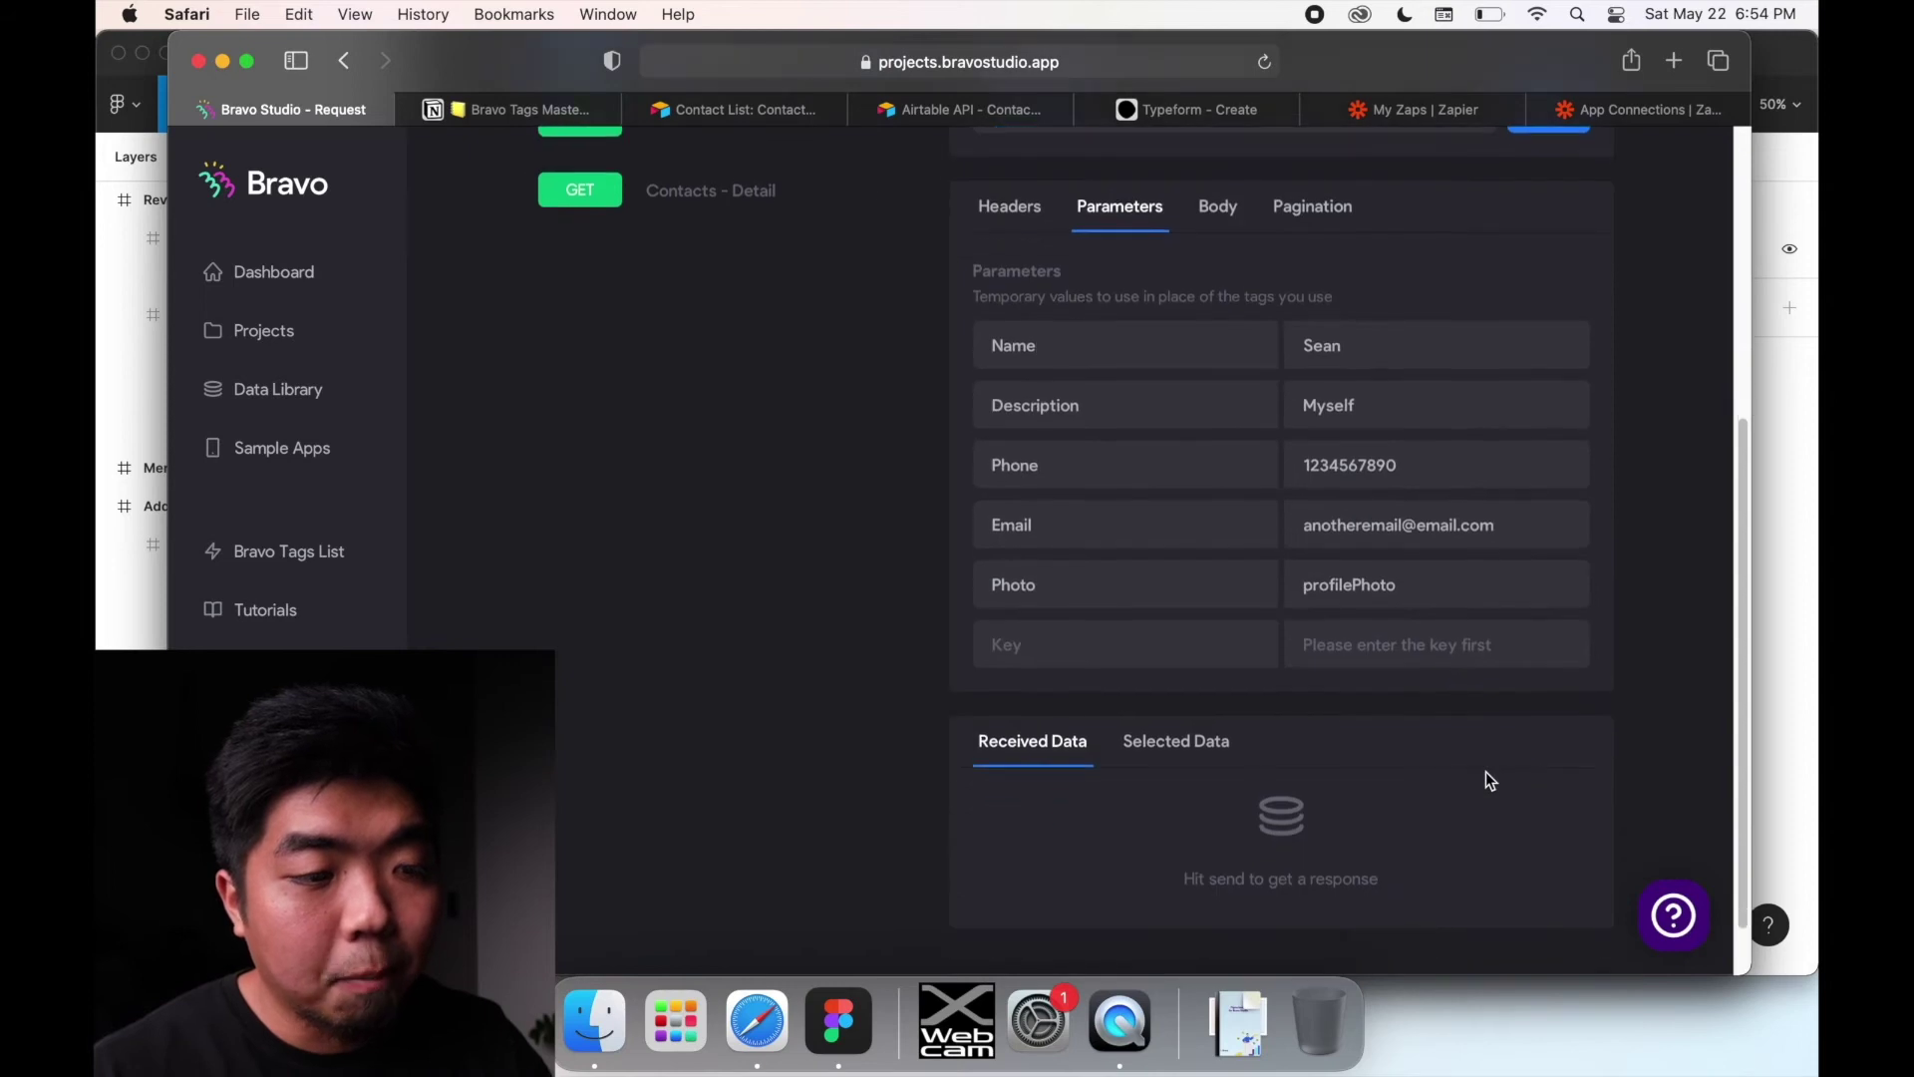
pyautogui.scroll(3, 1485, 770)
pyautogui.scroll(5, 1485, 769)
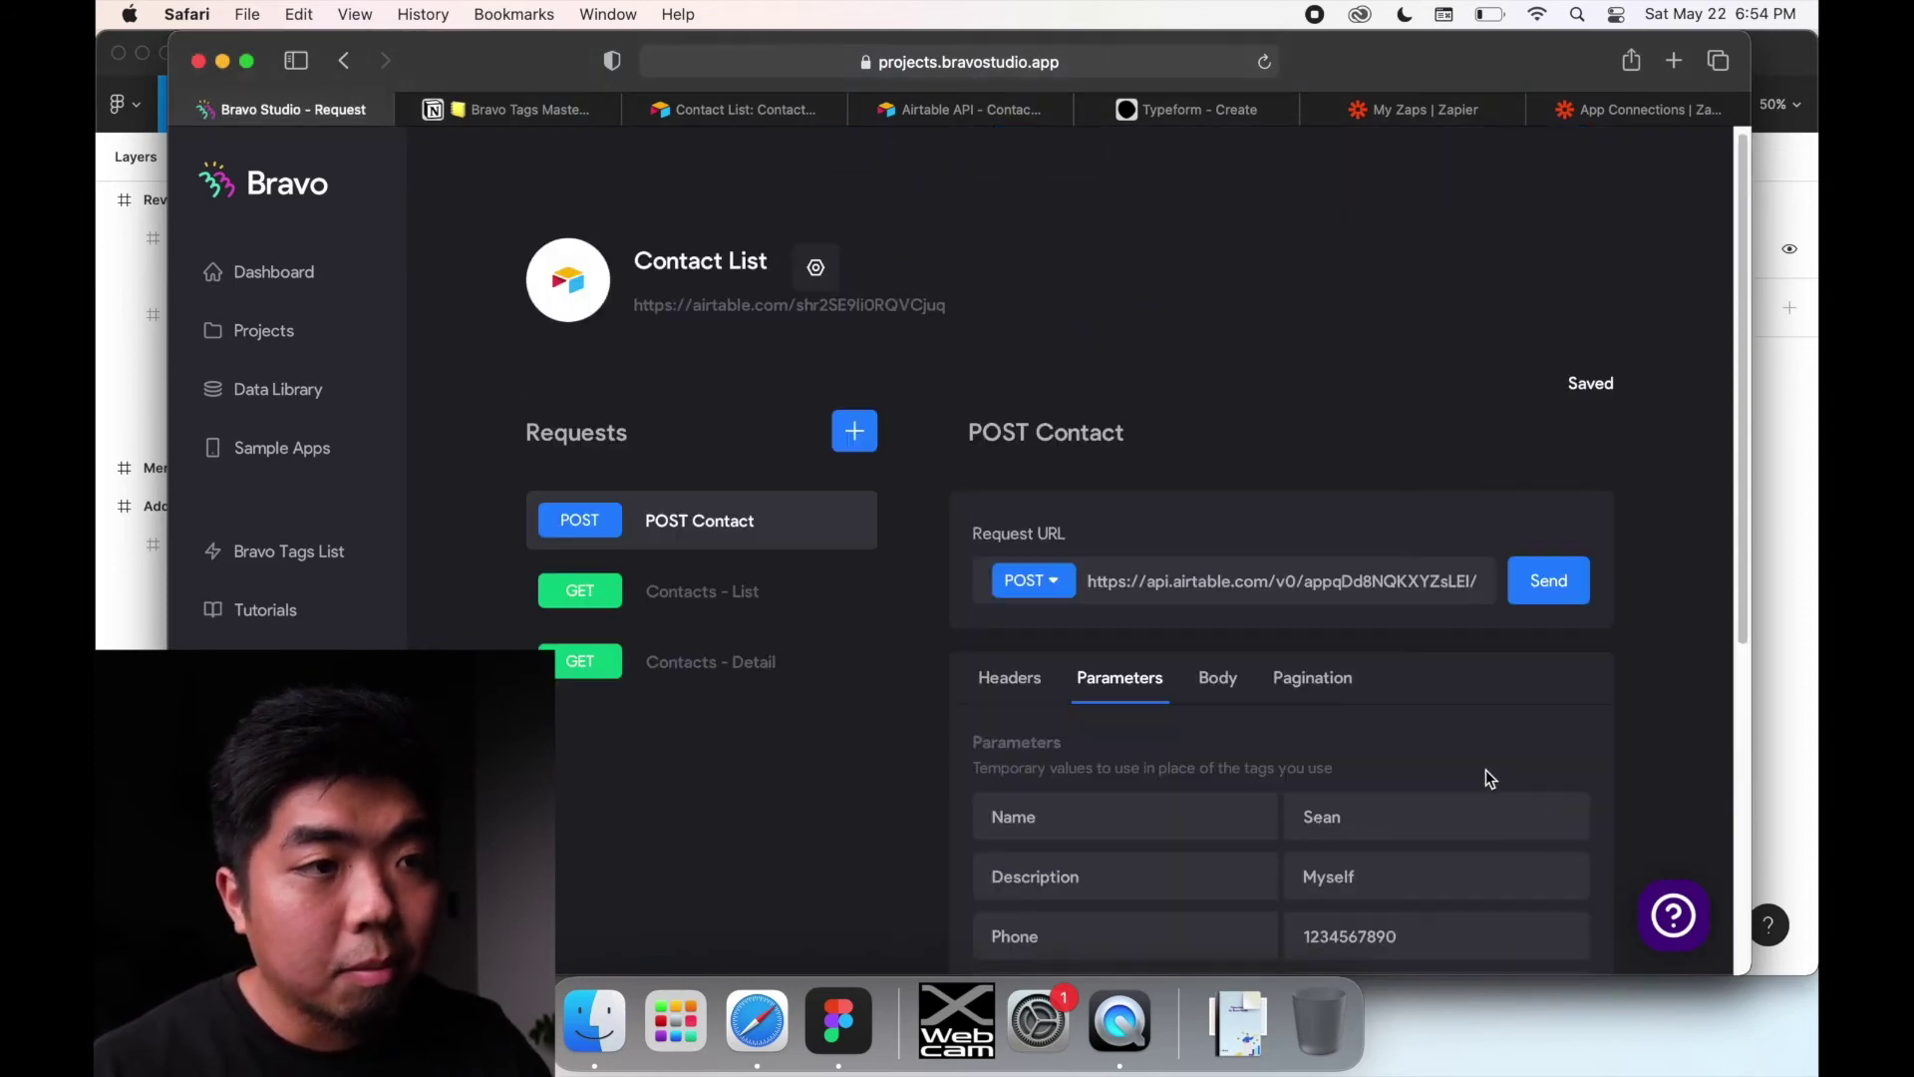
pyautogui.scroll(-5, 1486, 769)
pyautogui.scroll(1, 1485, 769)
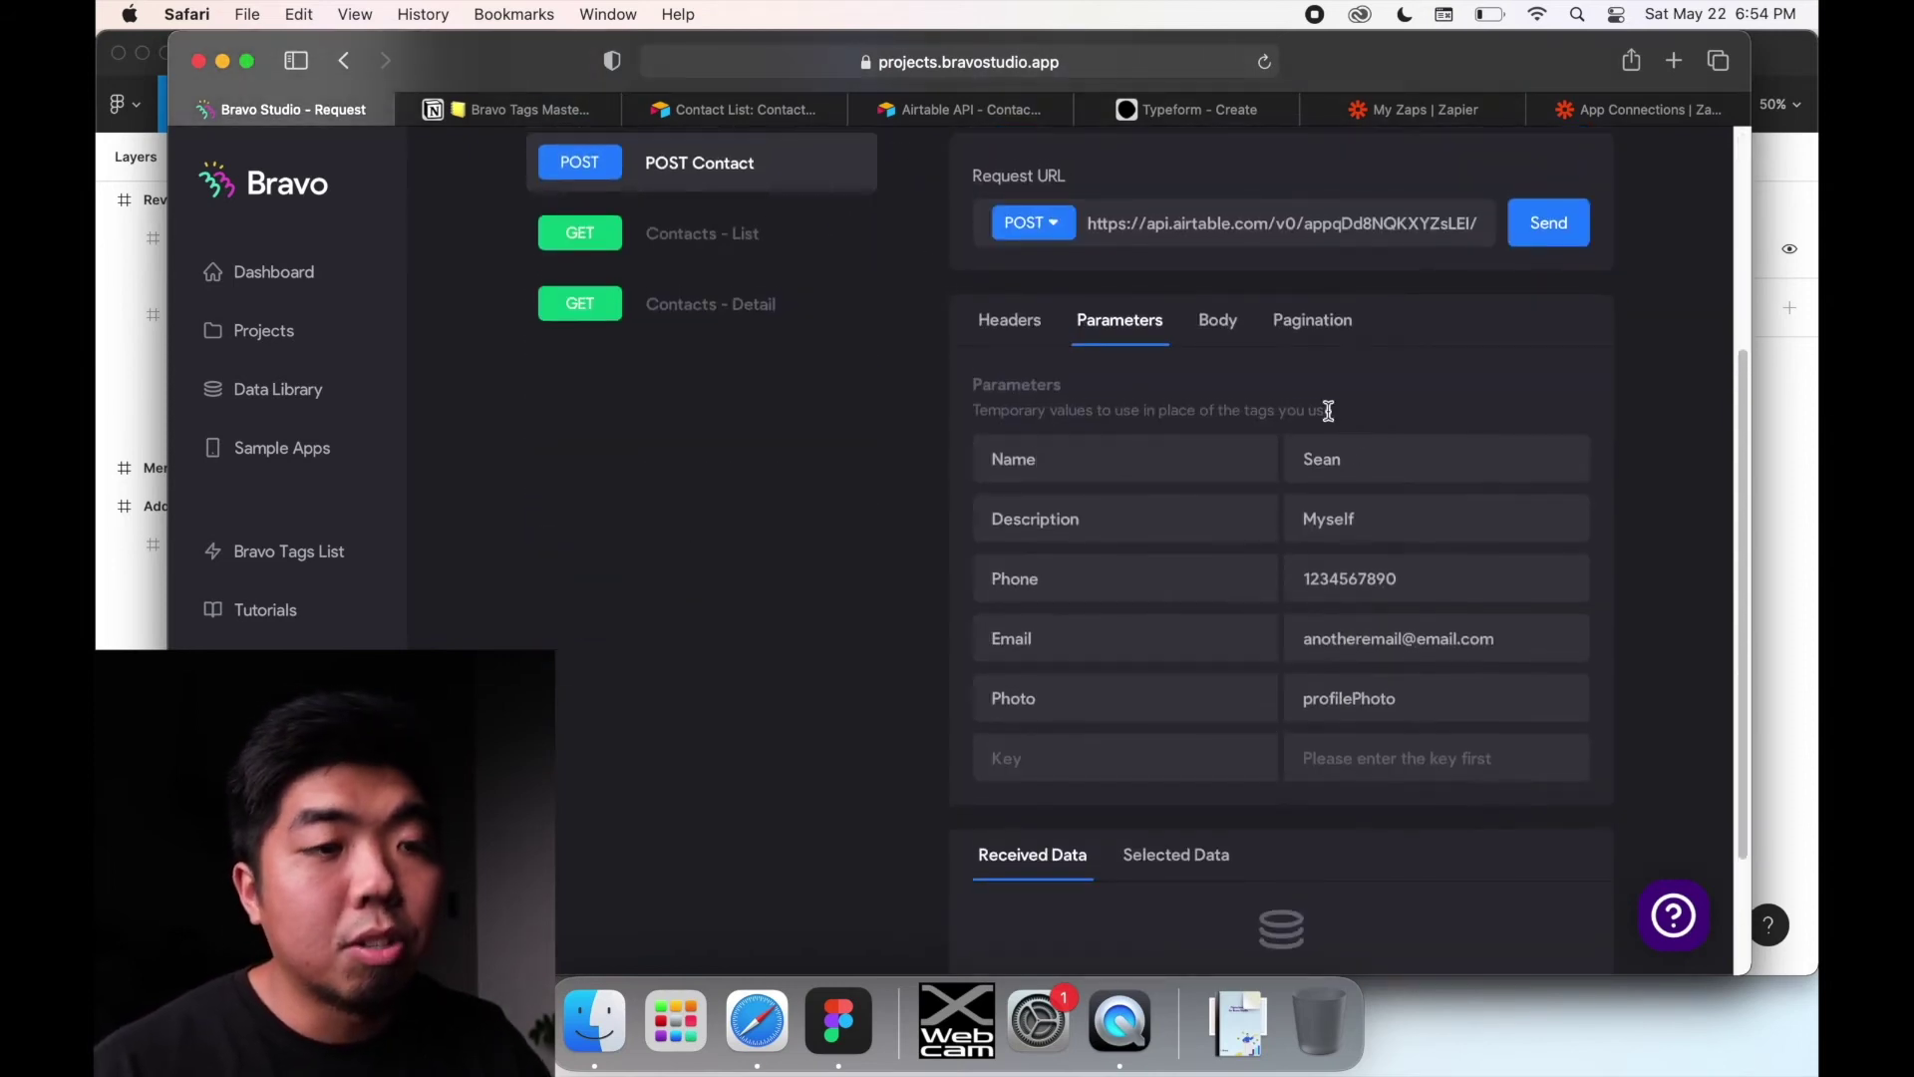
# Step: Send the POST Contact test request and confirm the Sean / Myself record appears in Airtable's Contacts
pyautogui.click(1583, 226)
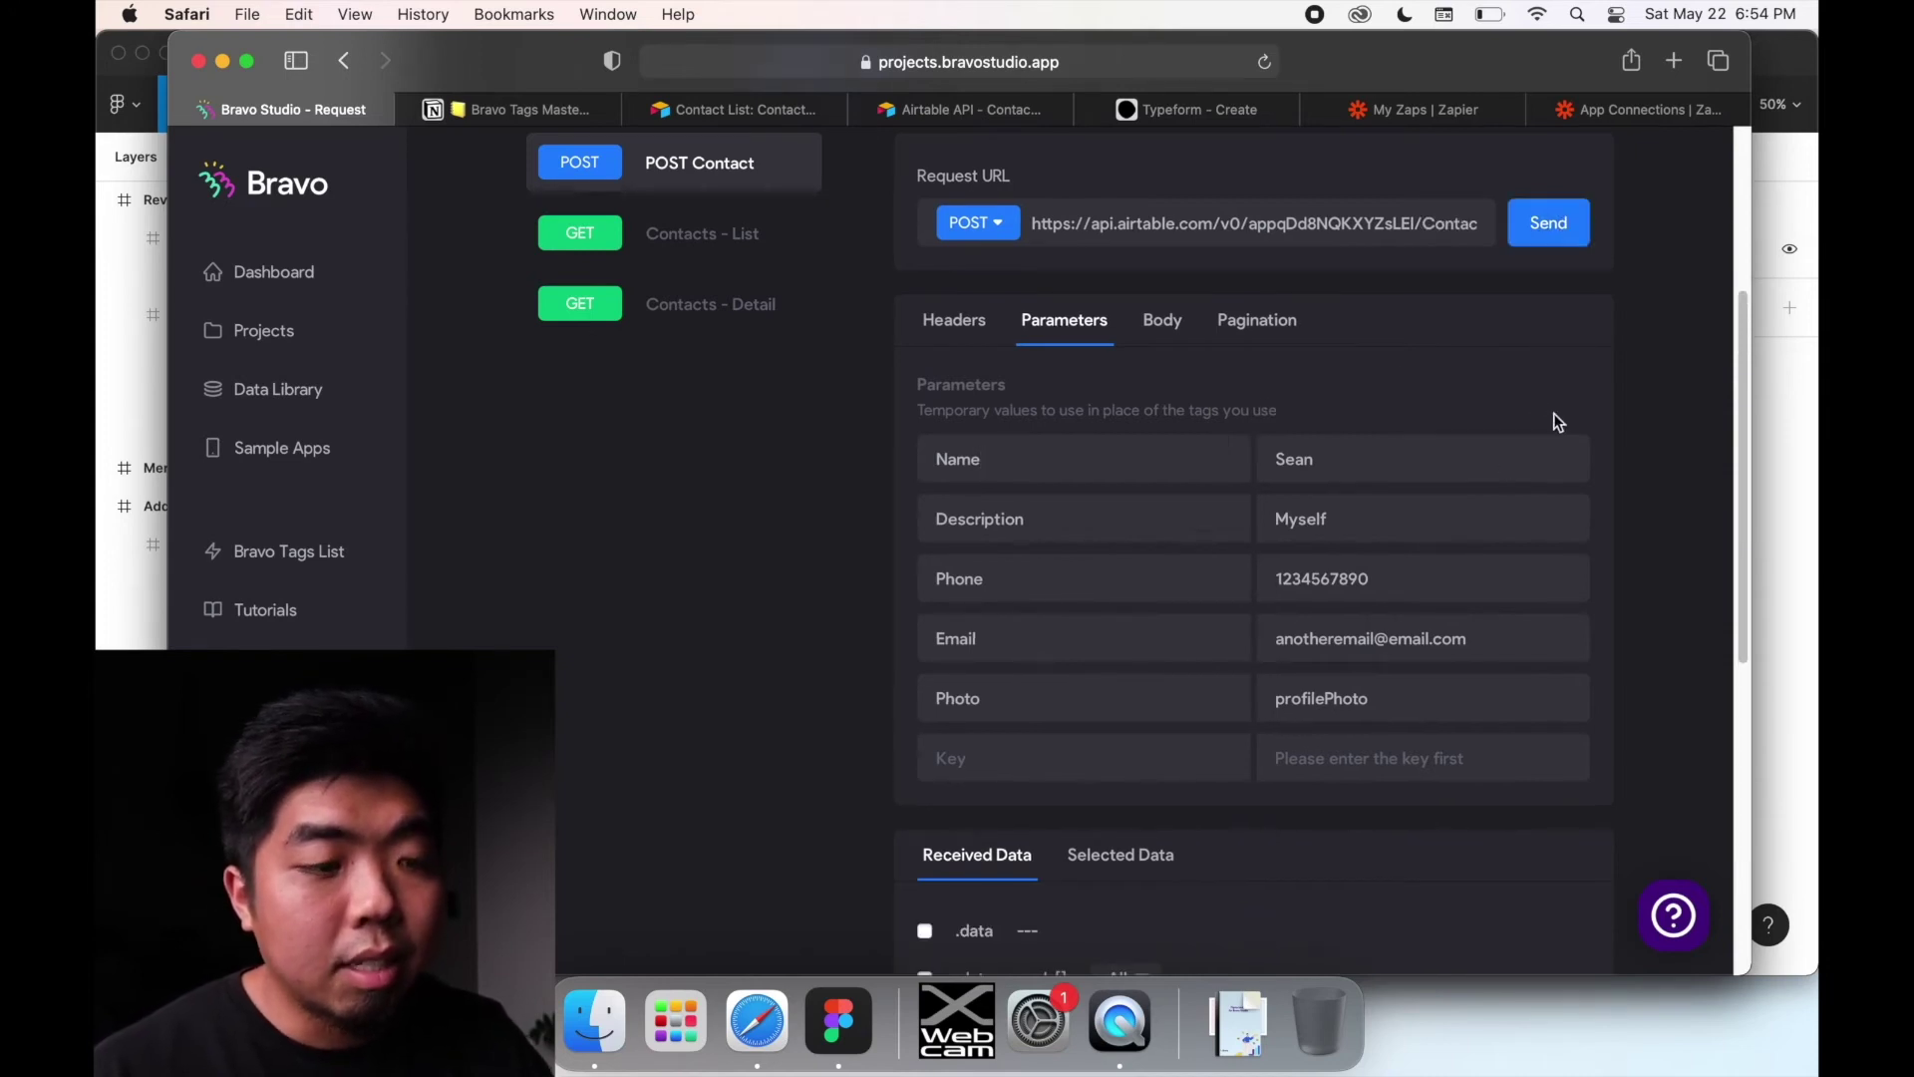
pyautogui.scroll(-5, 1462, 504)
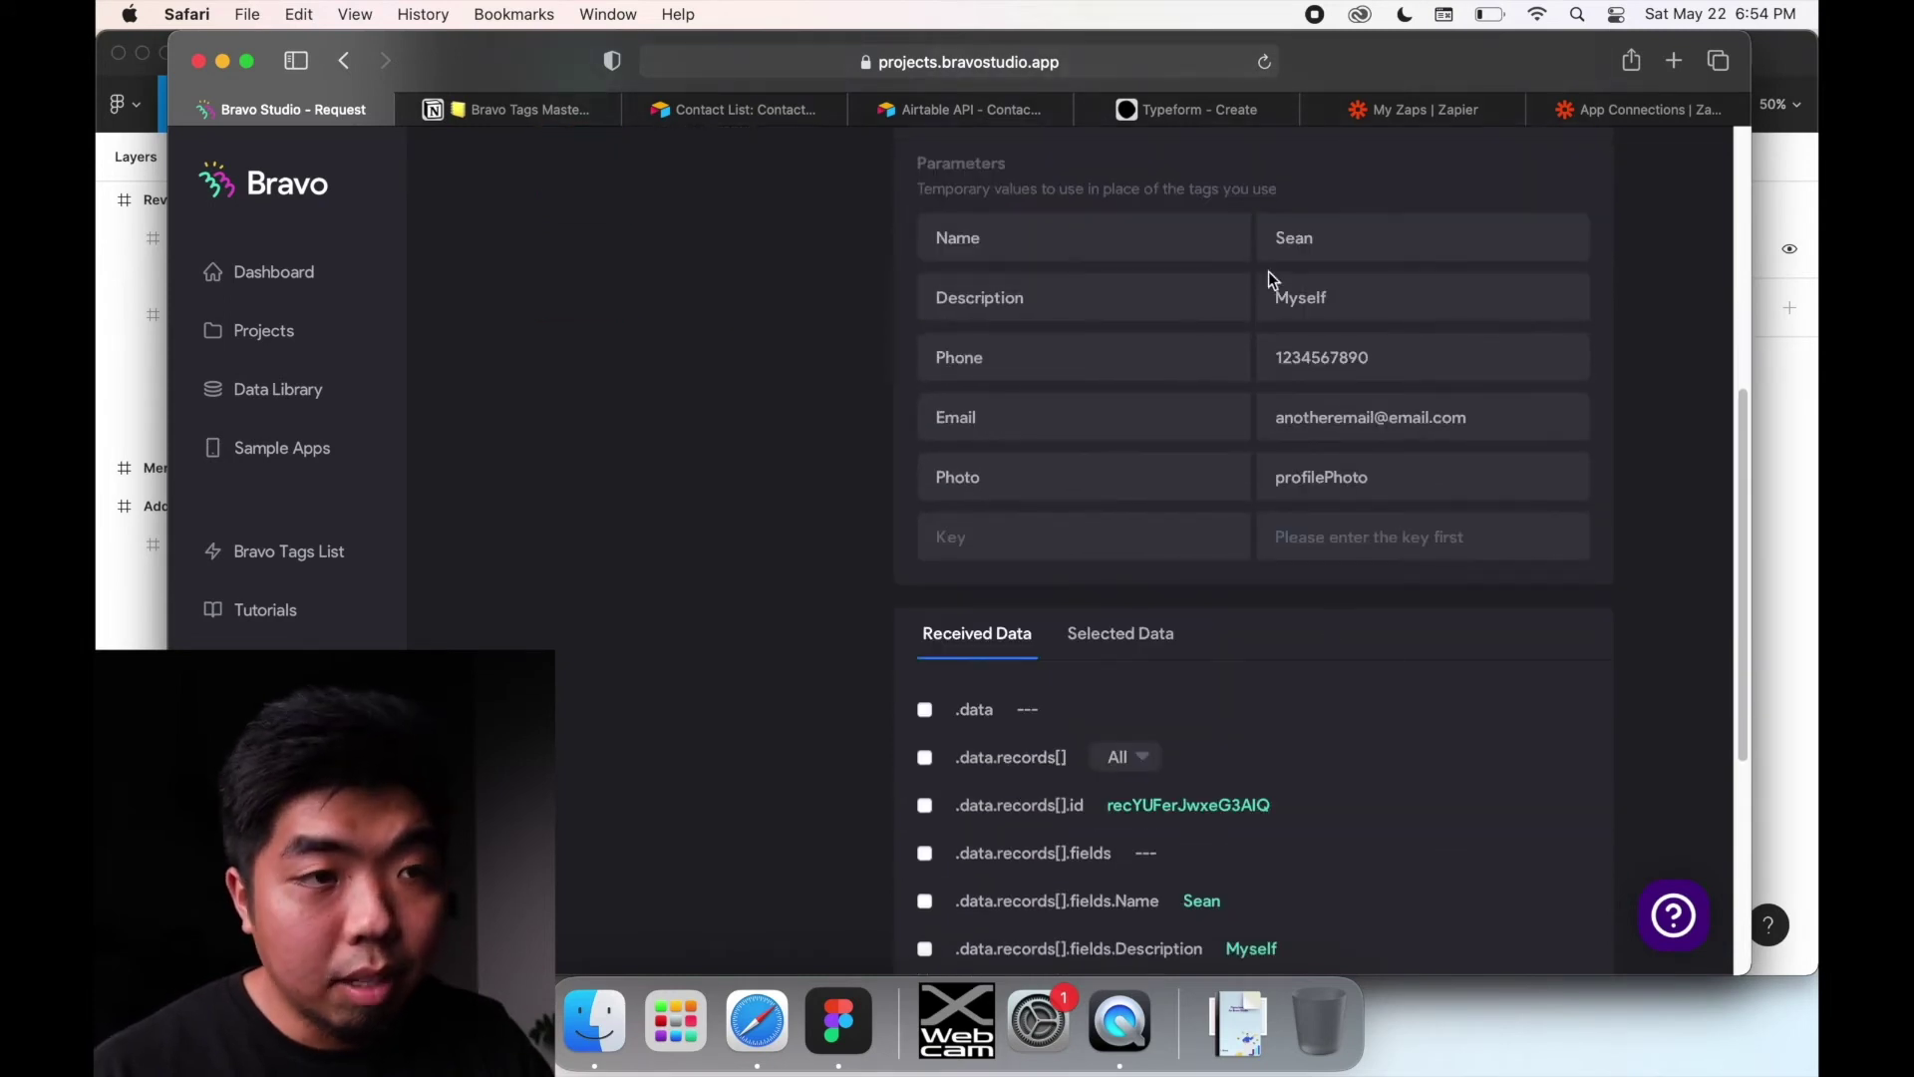
pyautogui.click(748, 106)
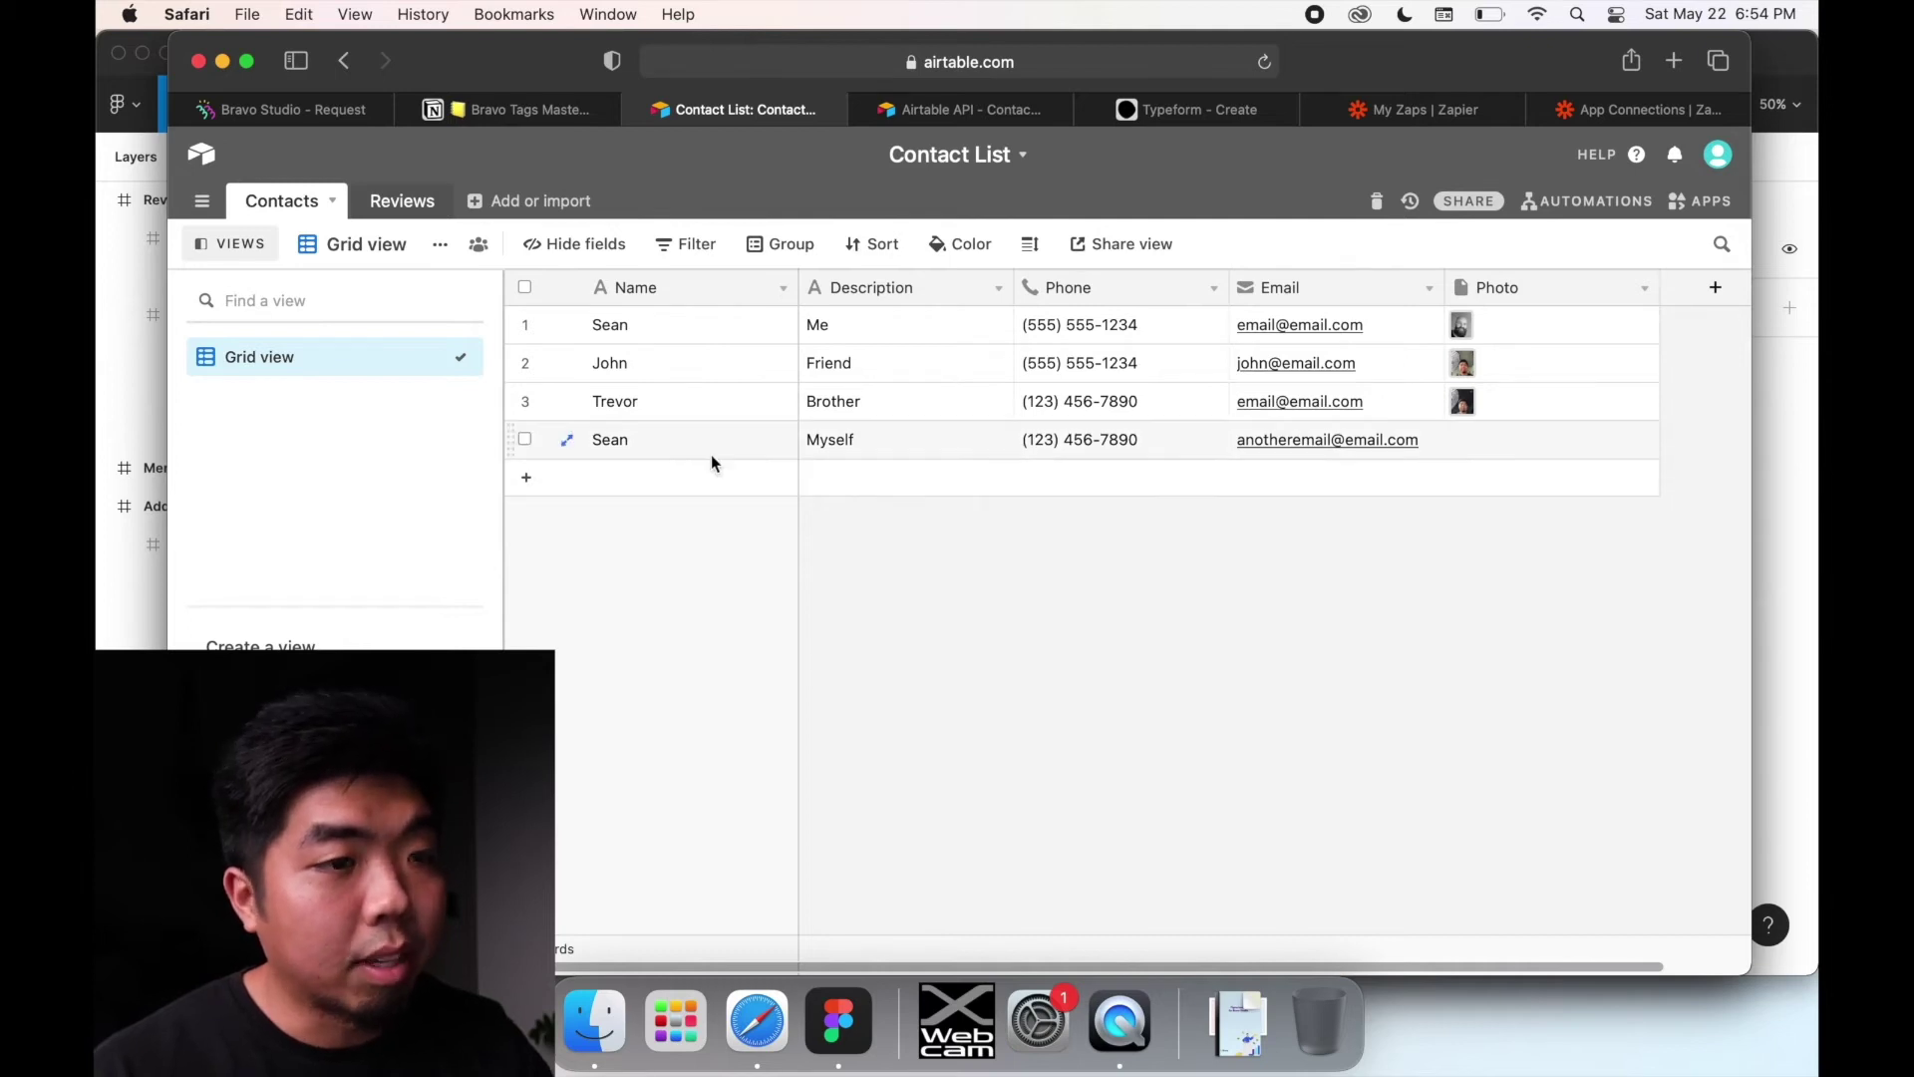
pyautogui.click(937, 110)
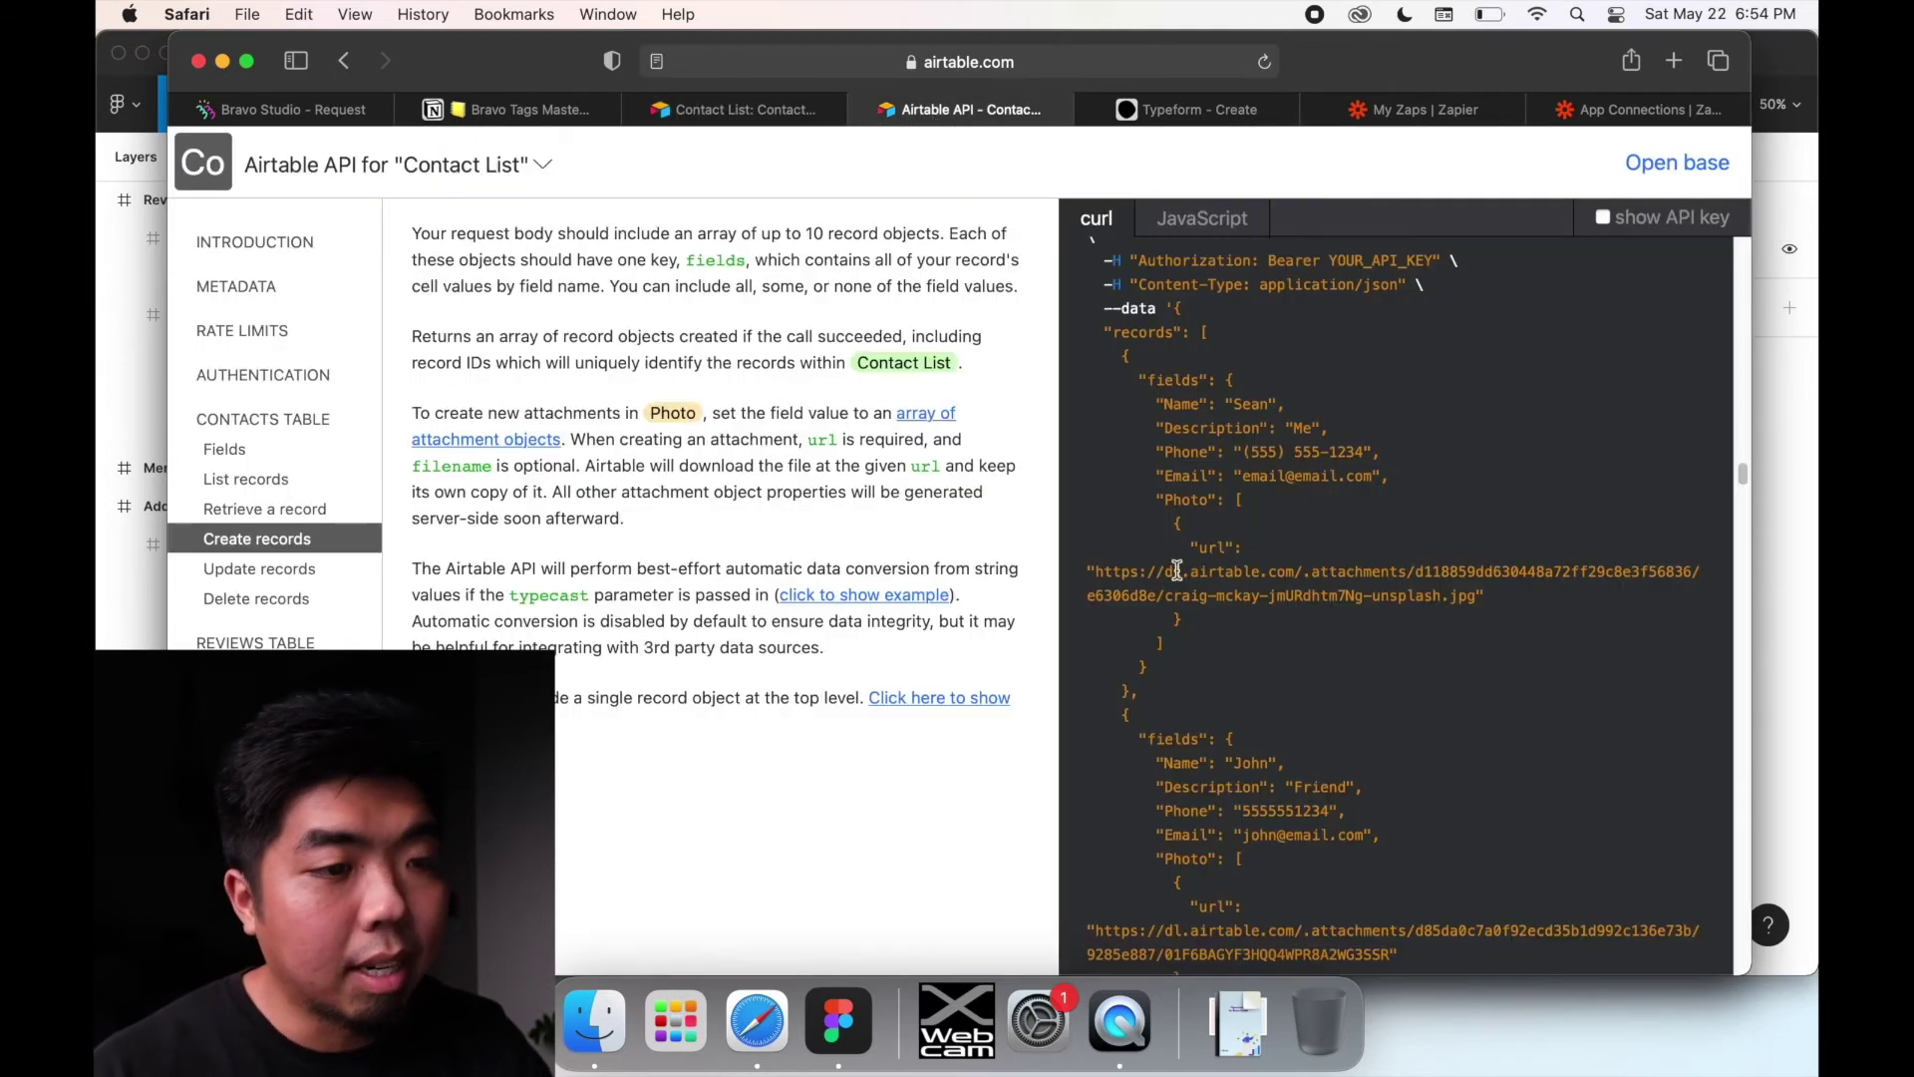
pyautogui.click(273, 110)
pyautogui.scroll(-5, 1246, 747)
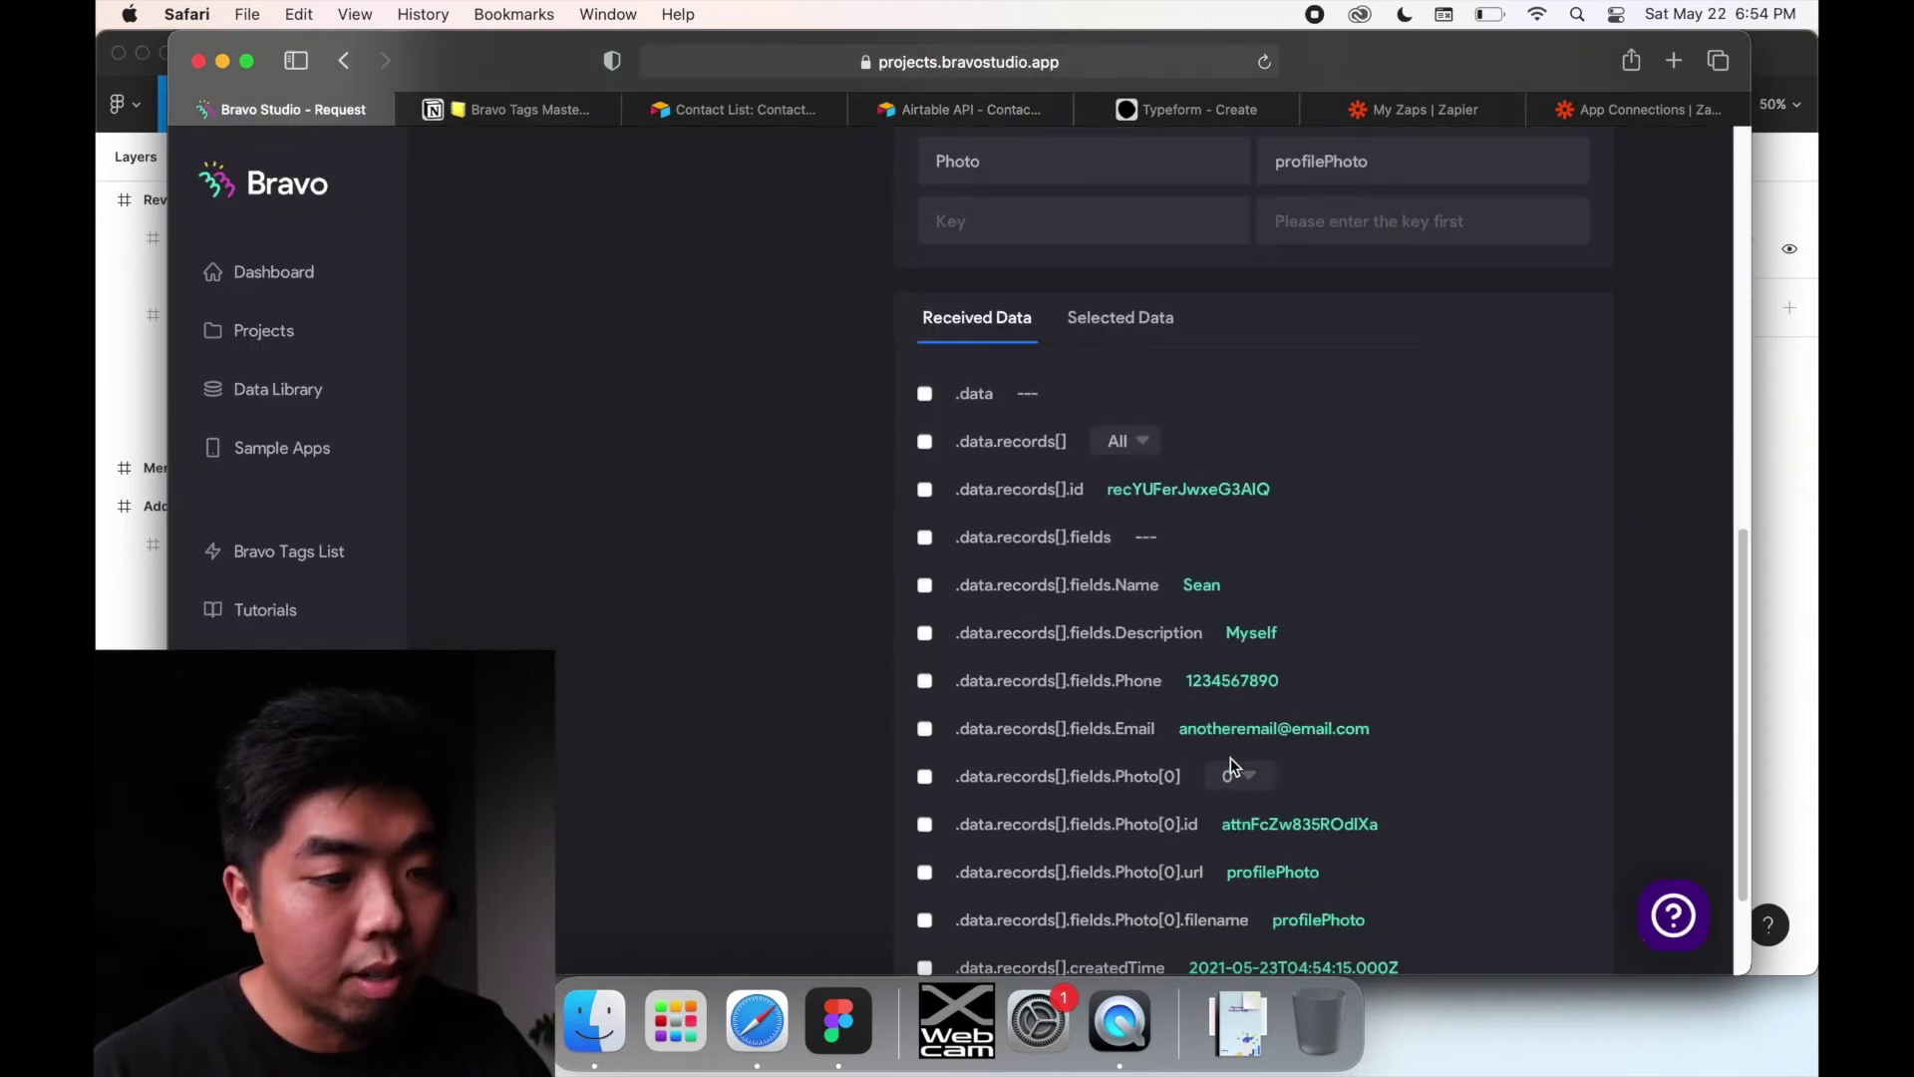
pyautogui.scroll(10, 1296, 772)
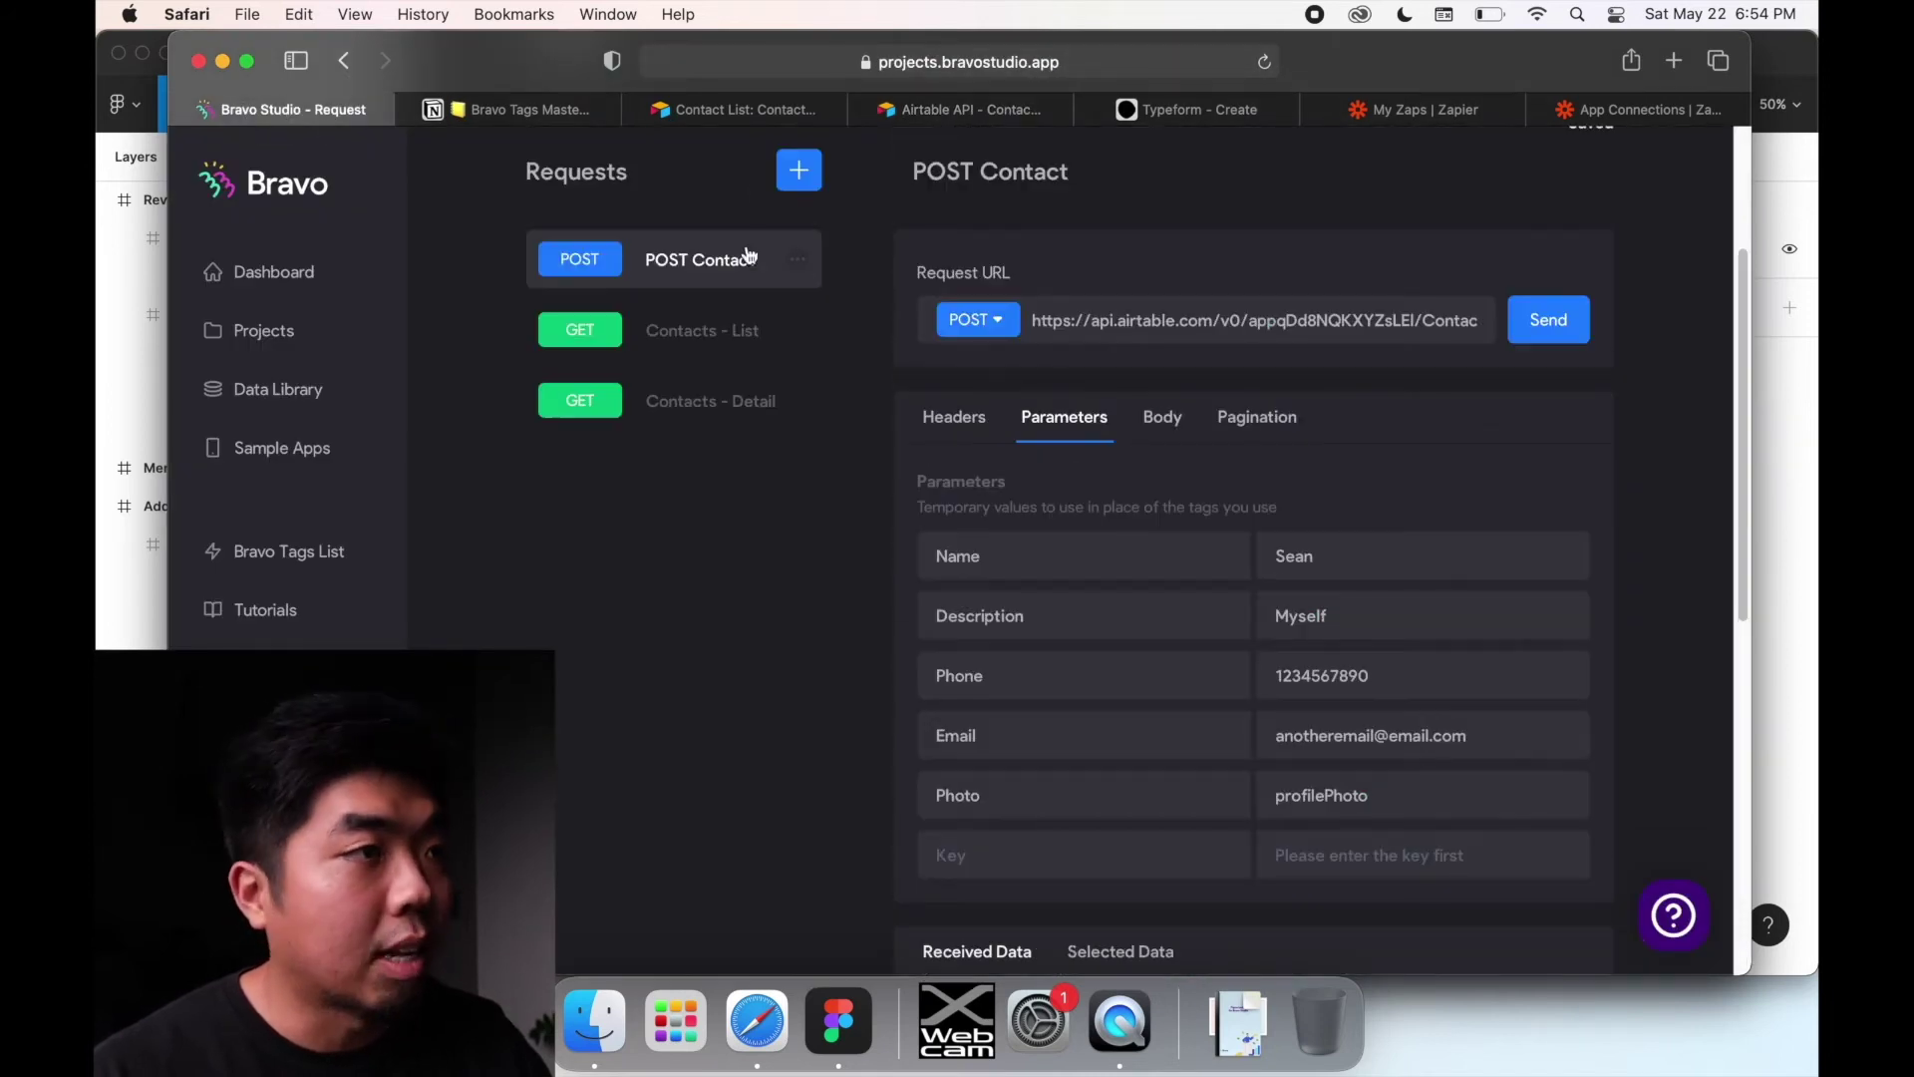
pyautogui.click(769, 111)
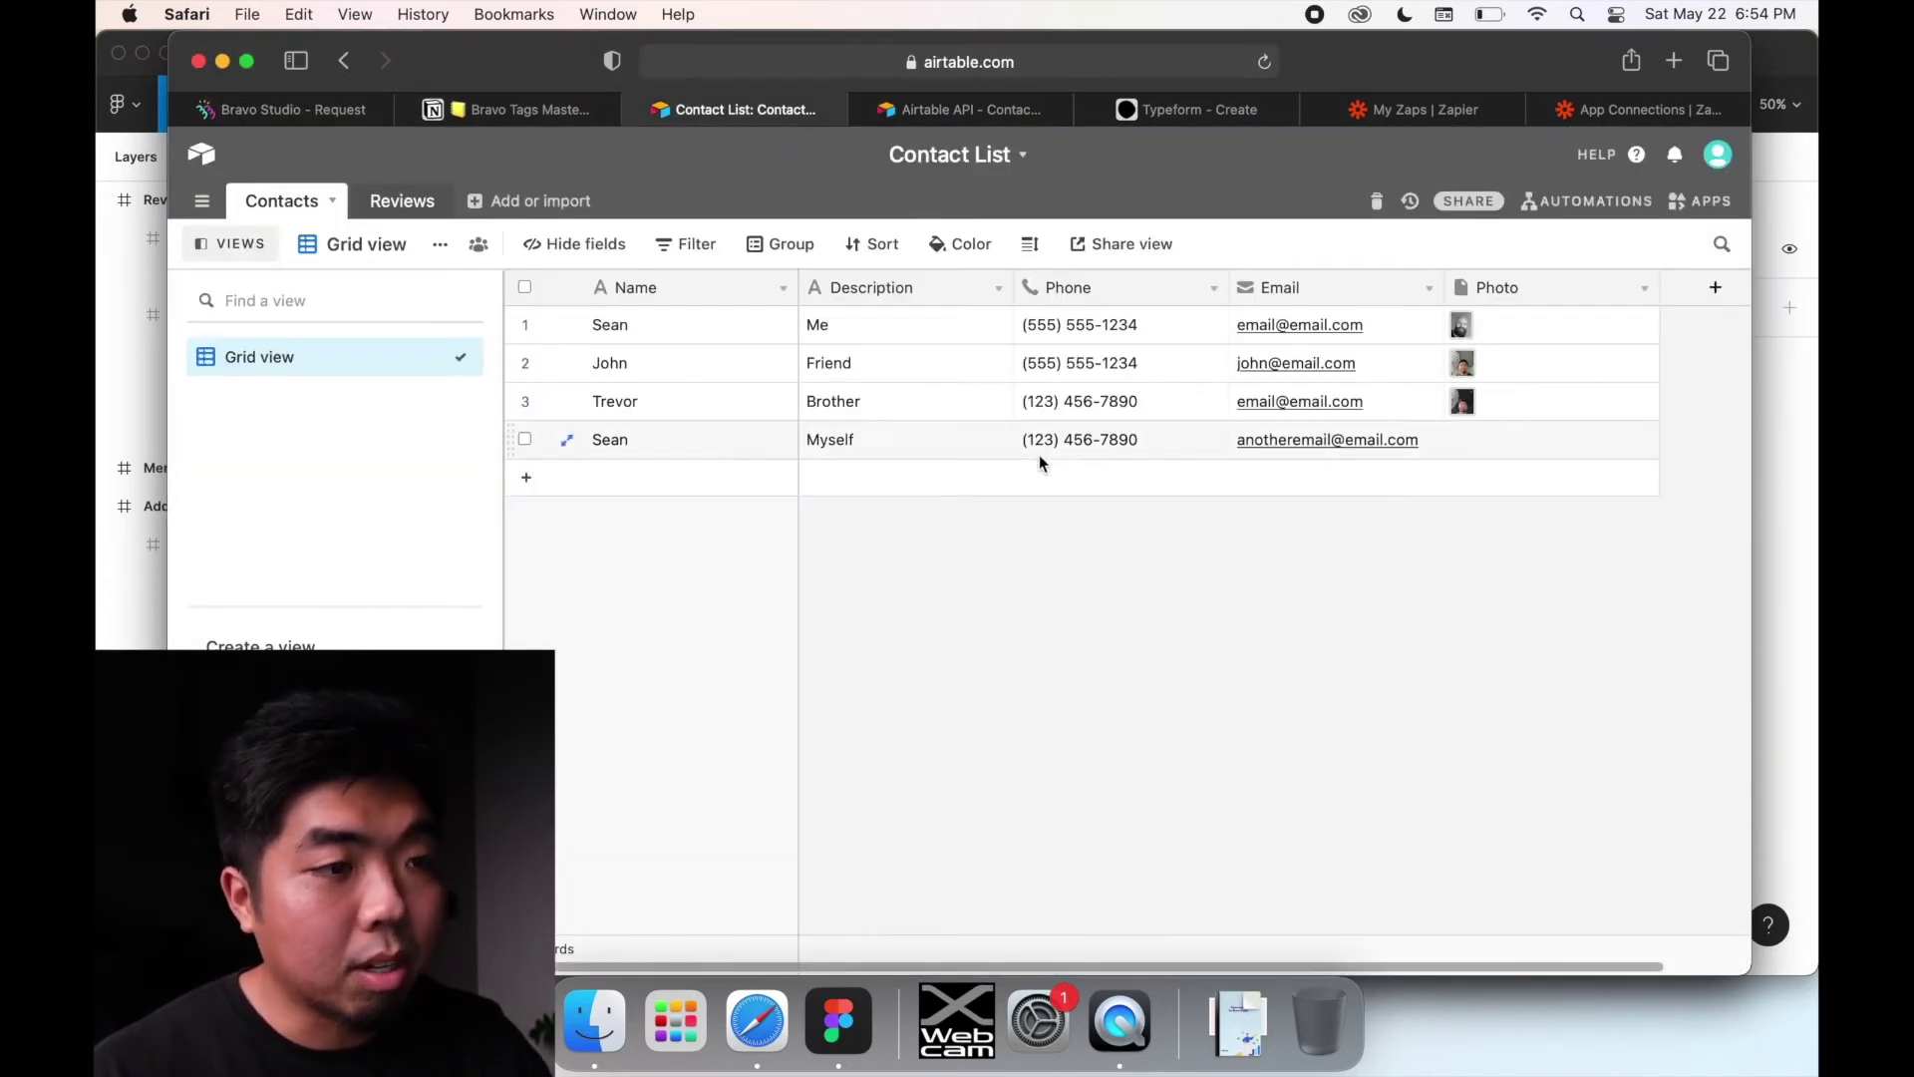
# Step: Delete the Sean / Myself test record in row 4 of Airtable's Contacts, then return to Bravo
pyautogui.click(284, 107)
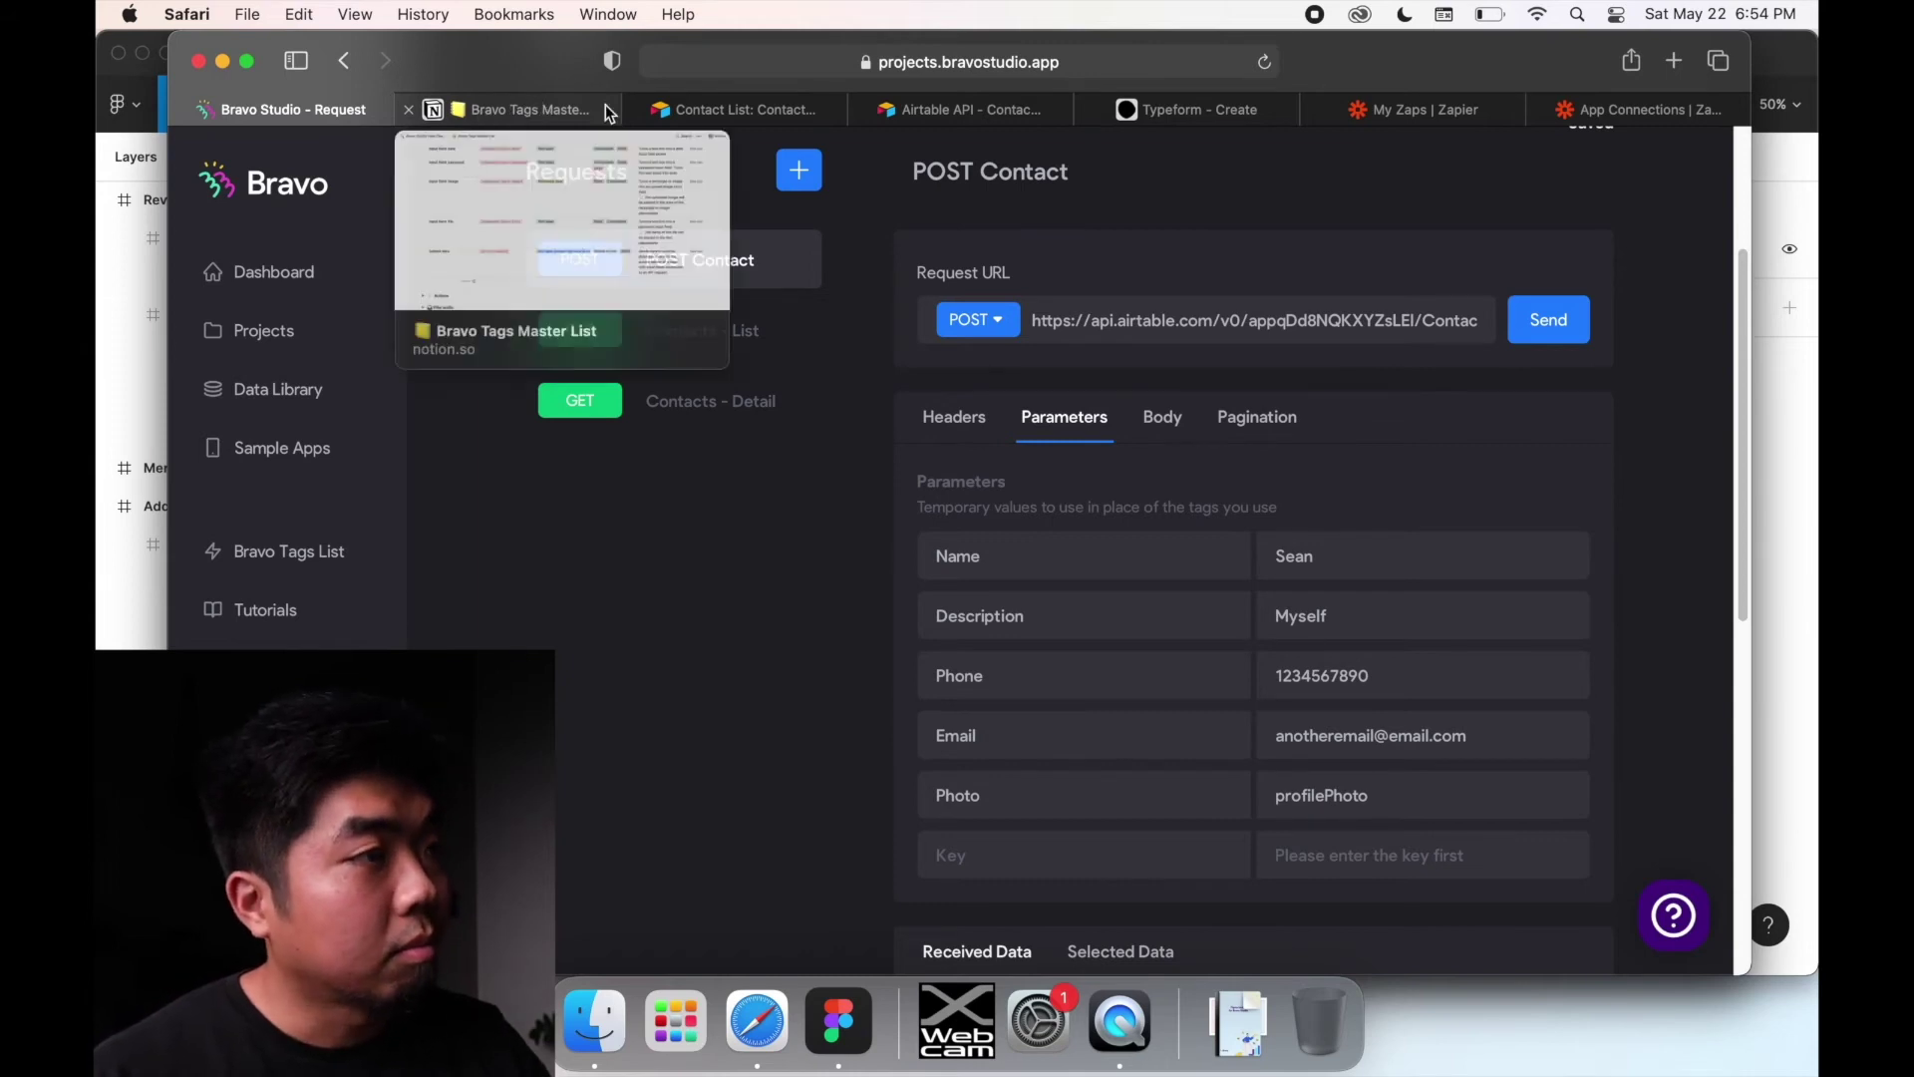
pyautogui.click(791, 107)
pyautogui.rightClick(948, 439)
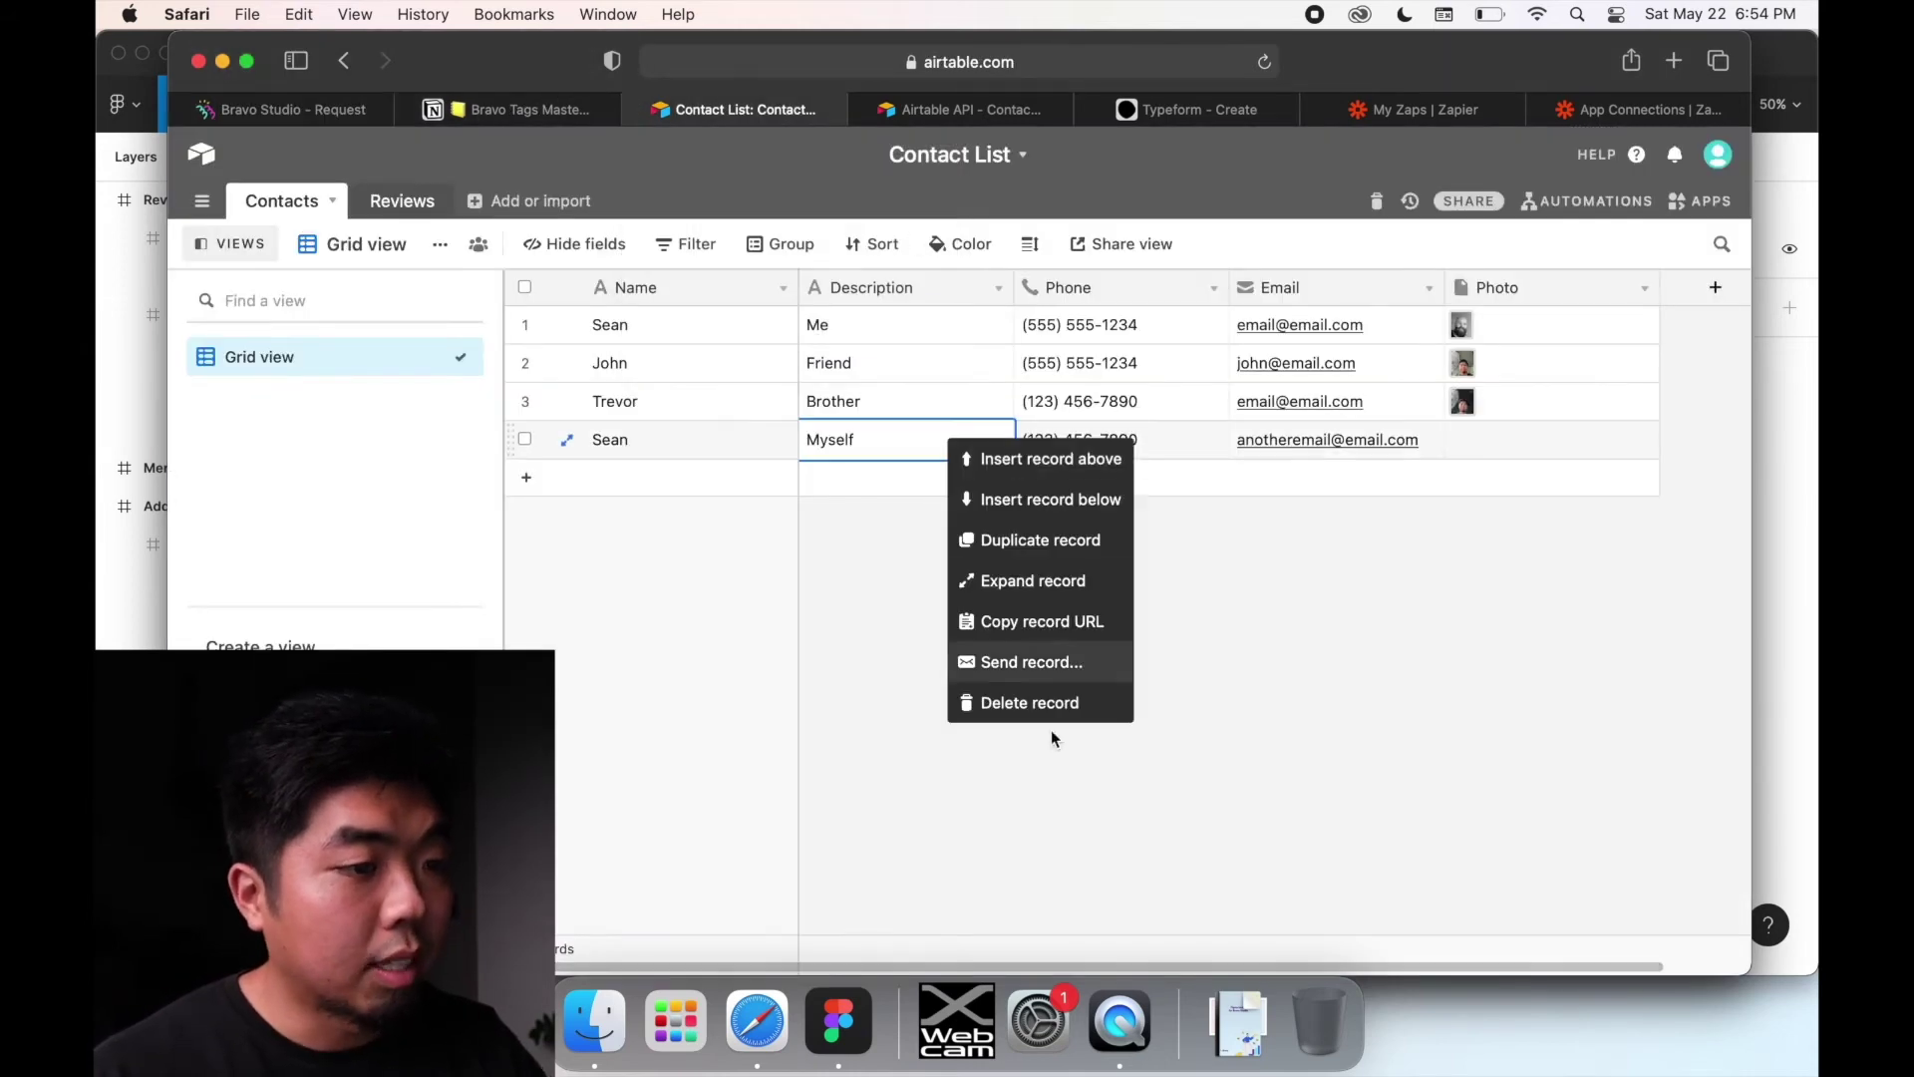
pyautogui.click(1045, 706)
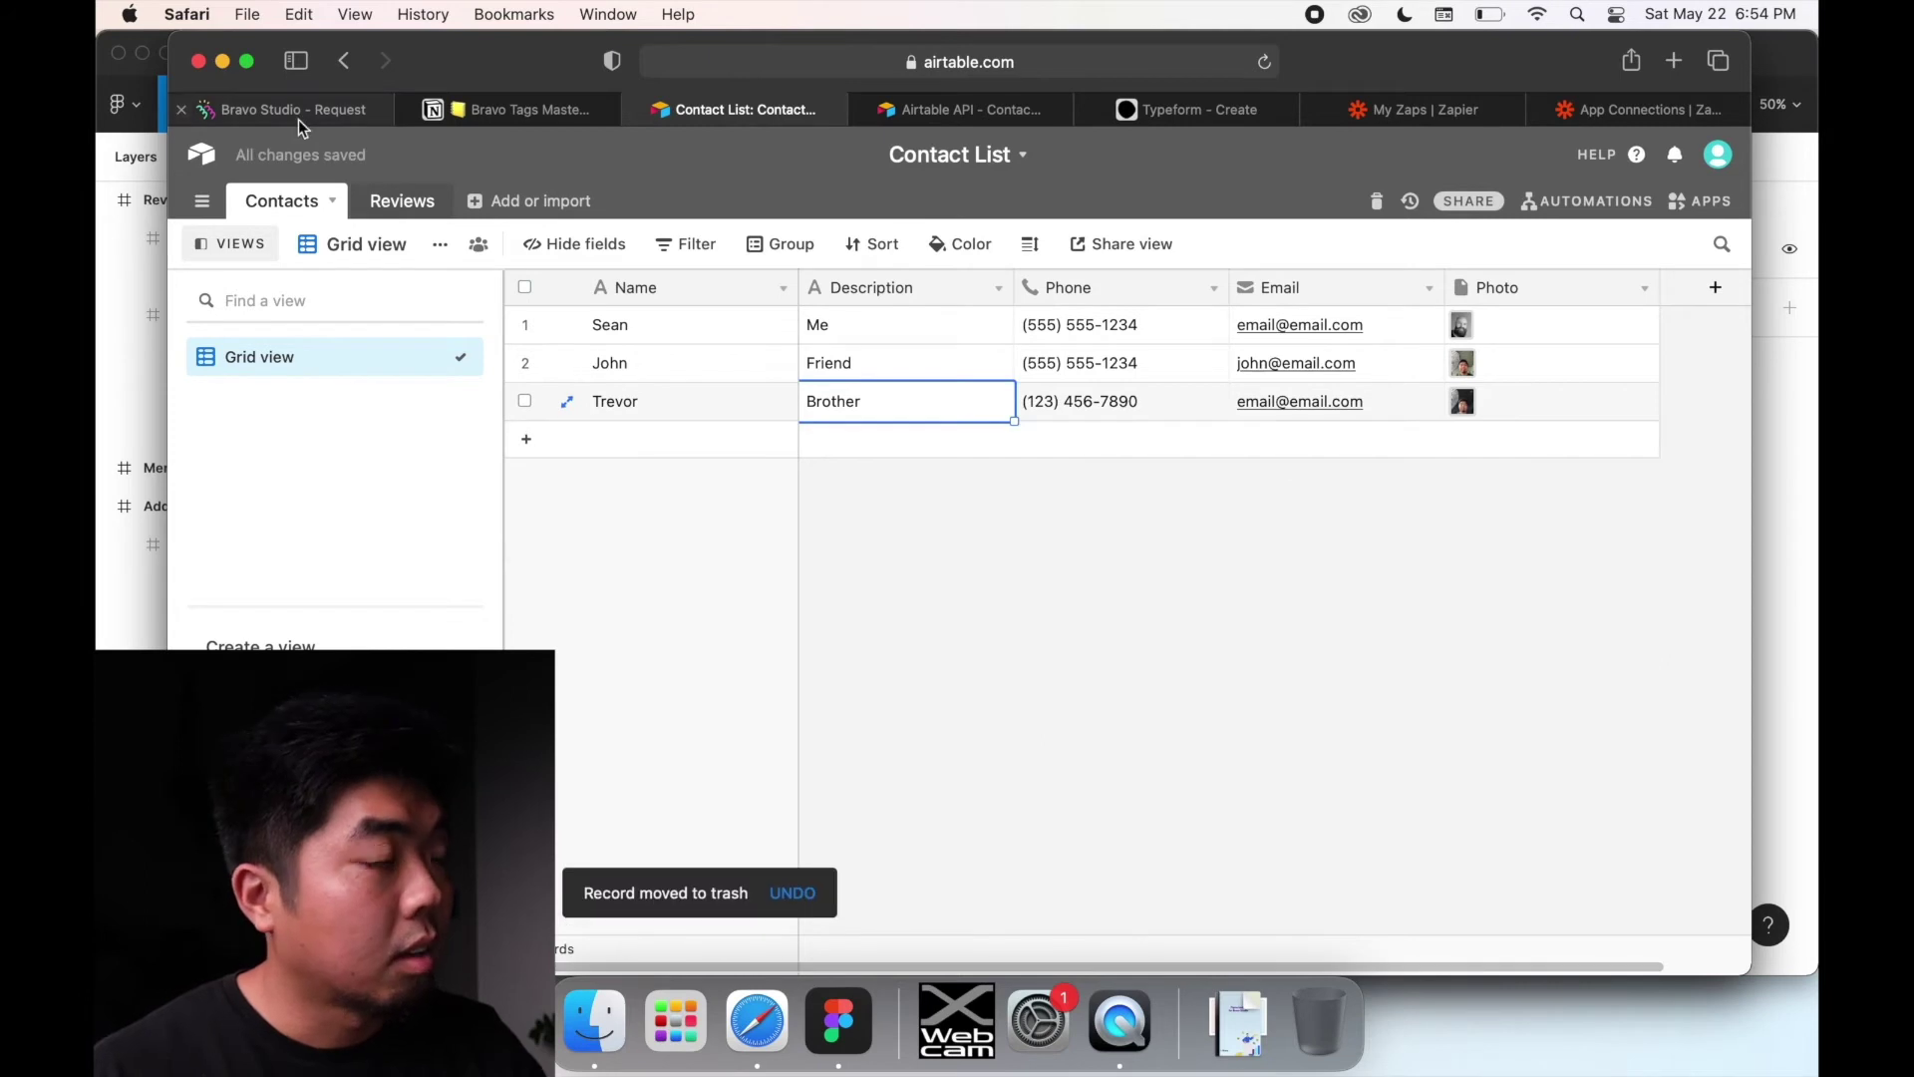
pyautogui.click(298, 120)
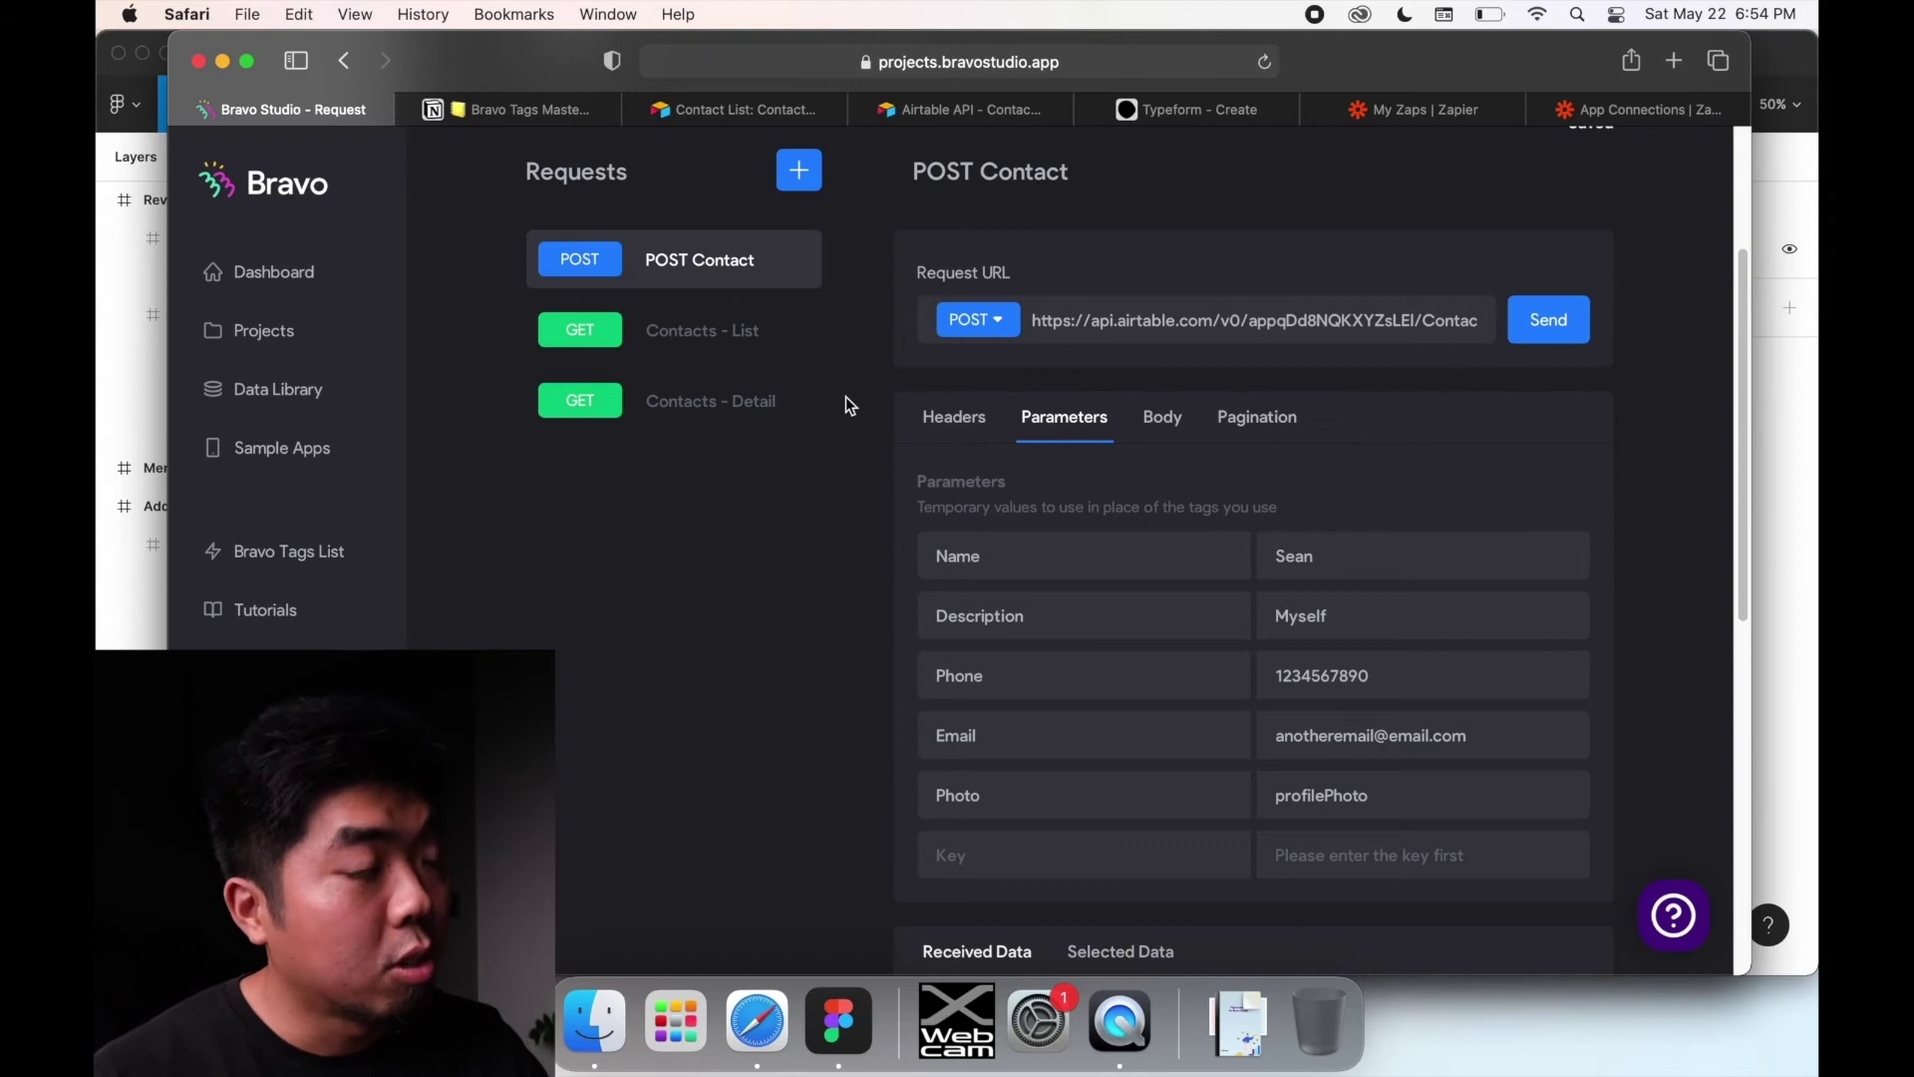
# Step: Open the Contact List App from Projects to list its Review, Menu, Add Contact, Contact Detail and Home screens
pyautogui.click(254, 334)
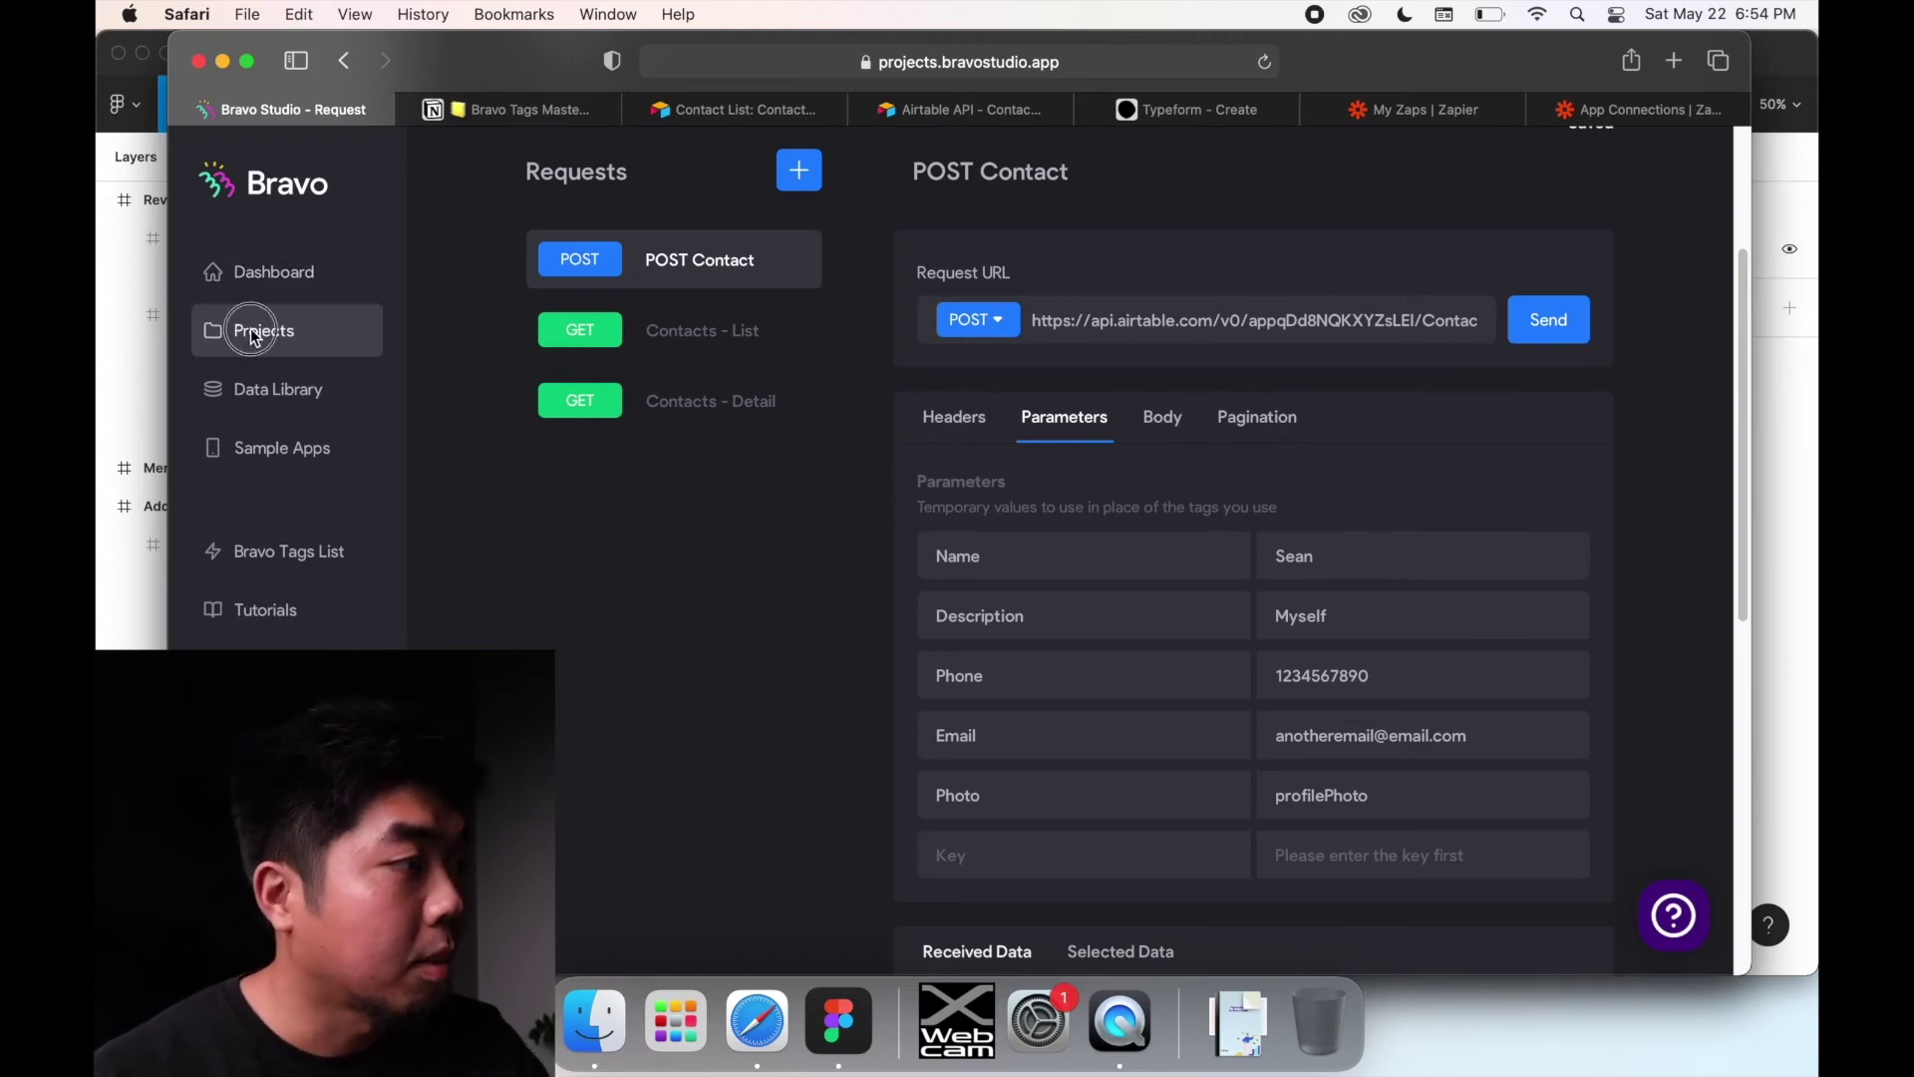
pyautogui.click(638, 498)
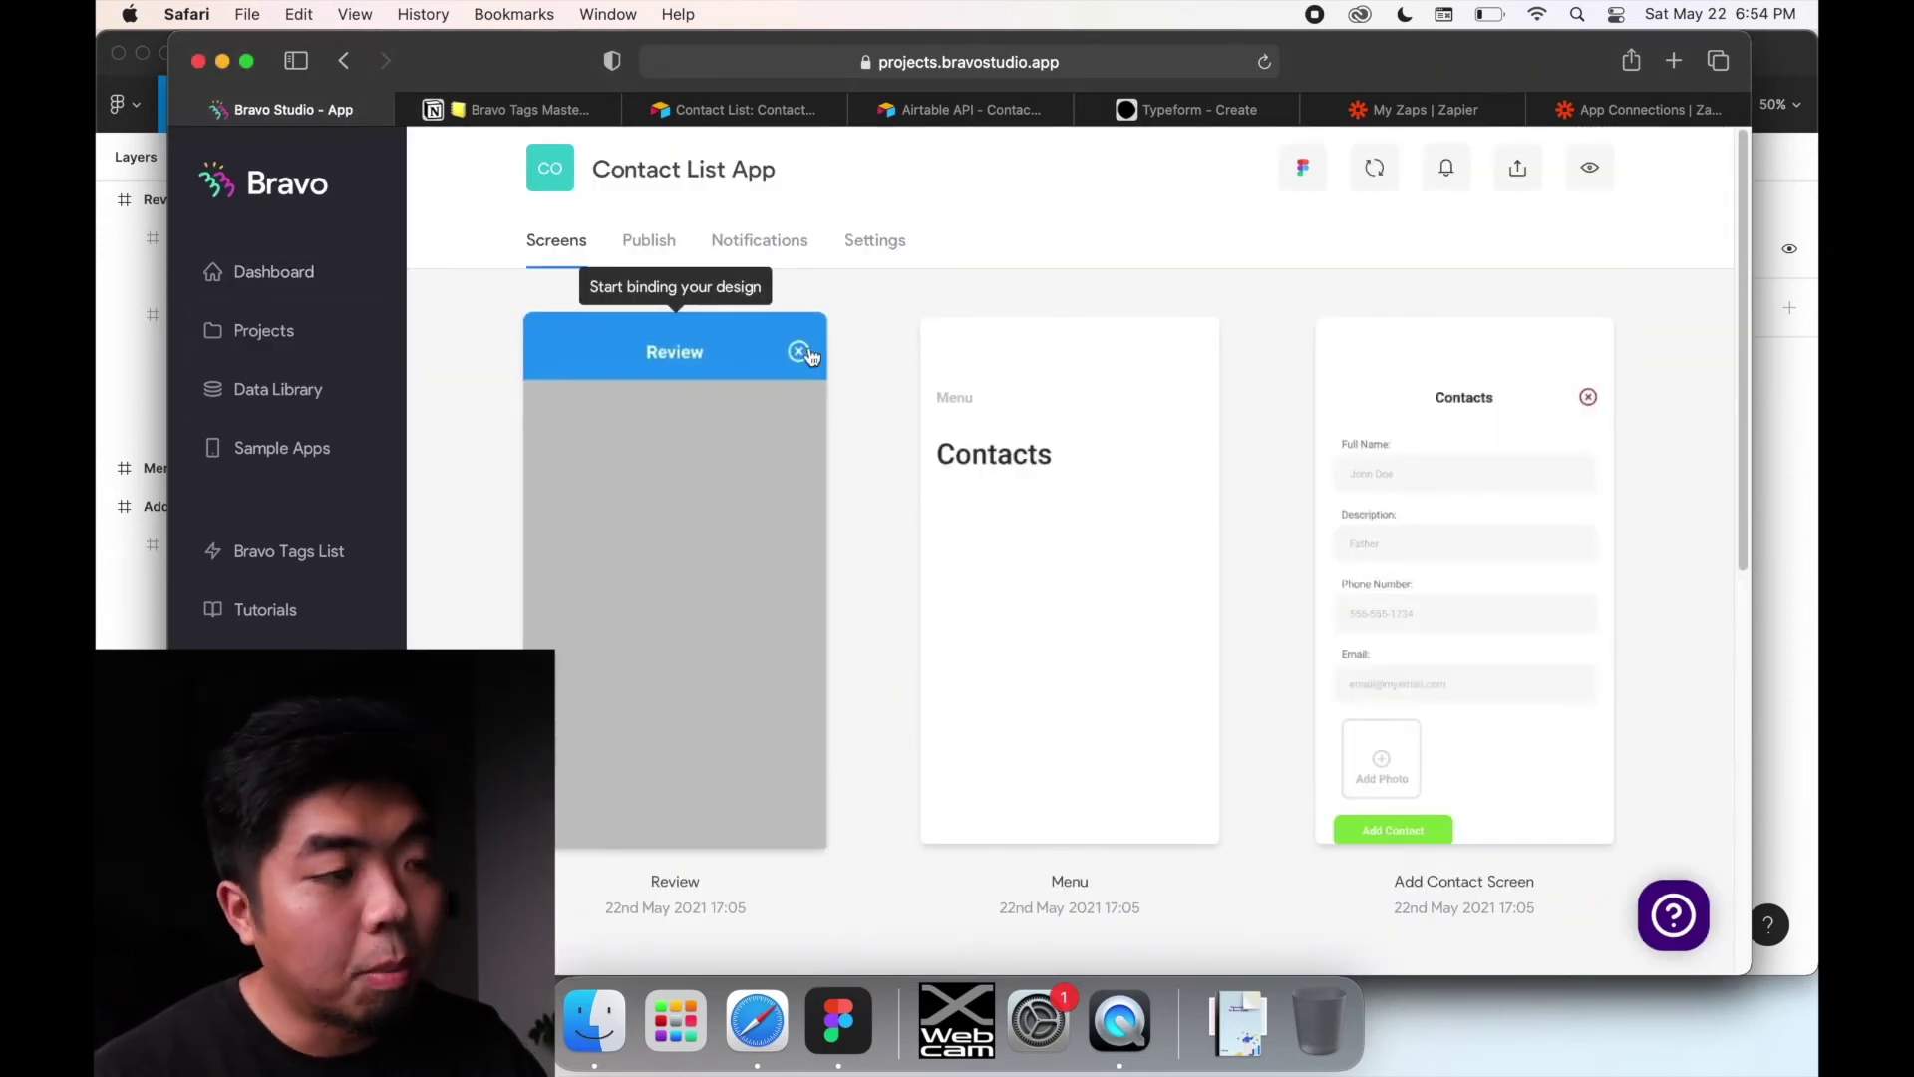
pyautogui.scroll(-5, 876, 339)
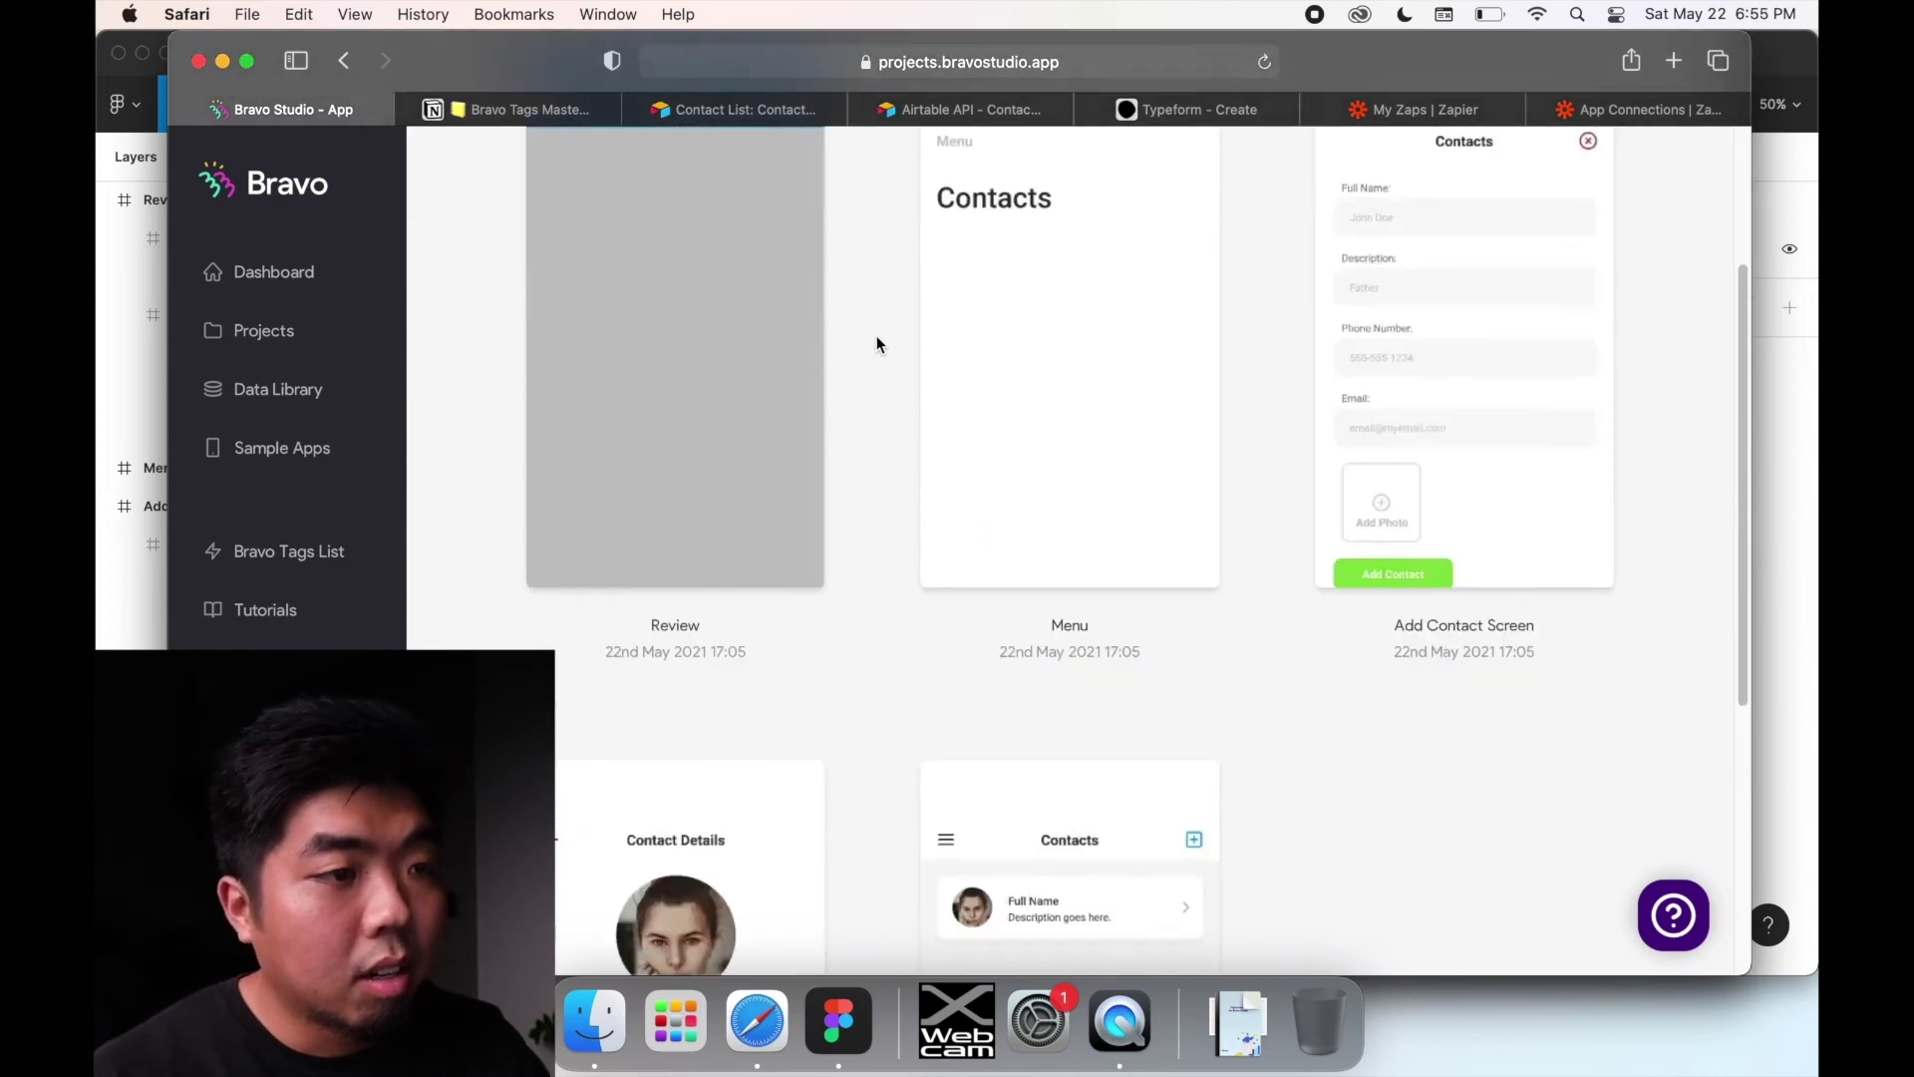
pyautogui.scroll(-8, 876, 342)
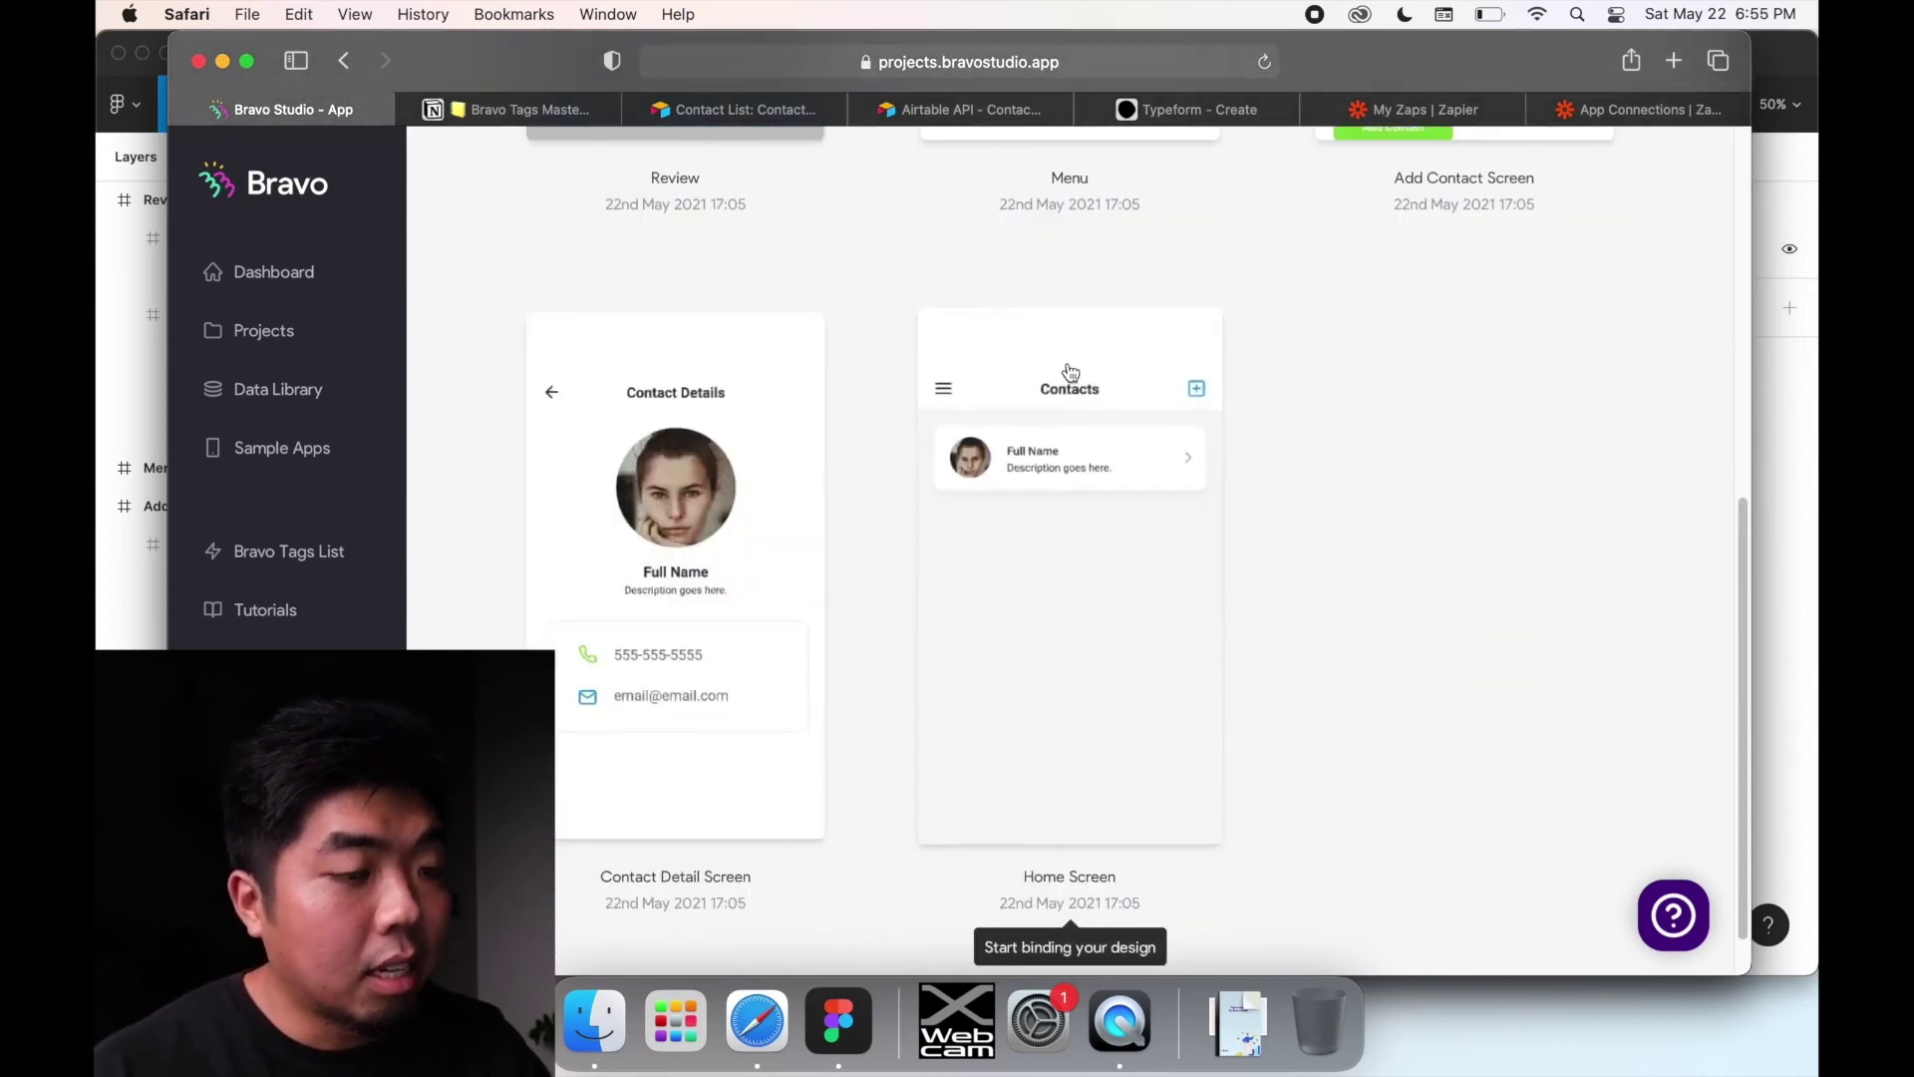
pyautogui.click(1054, 624)
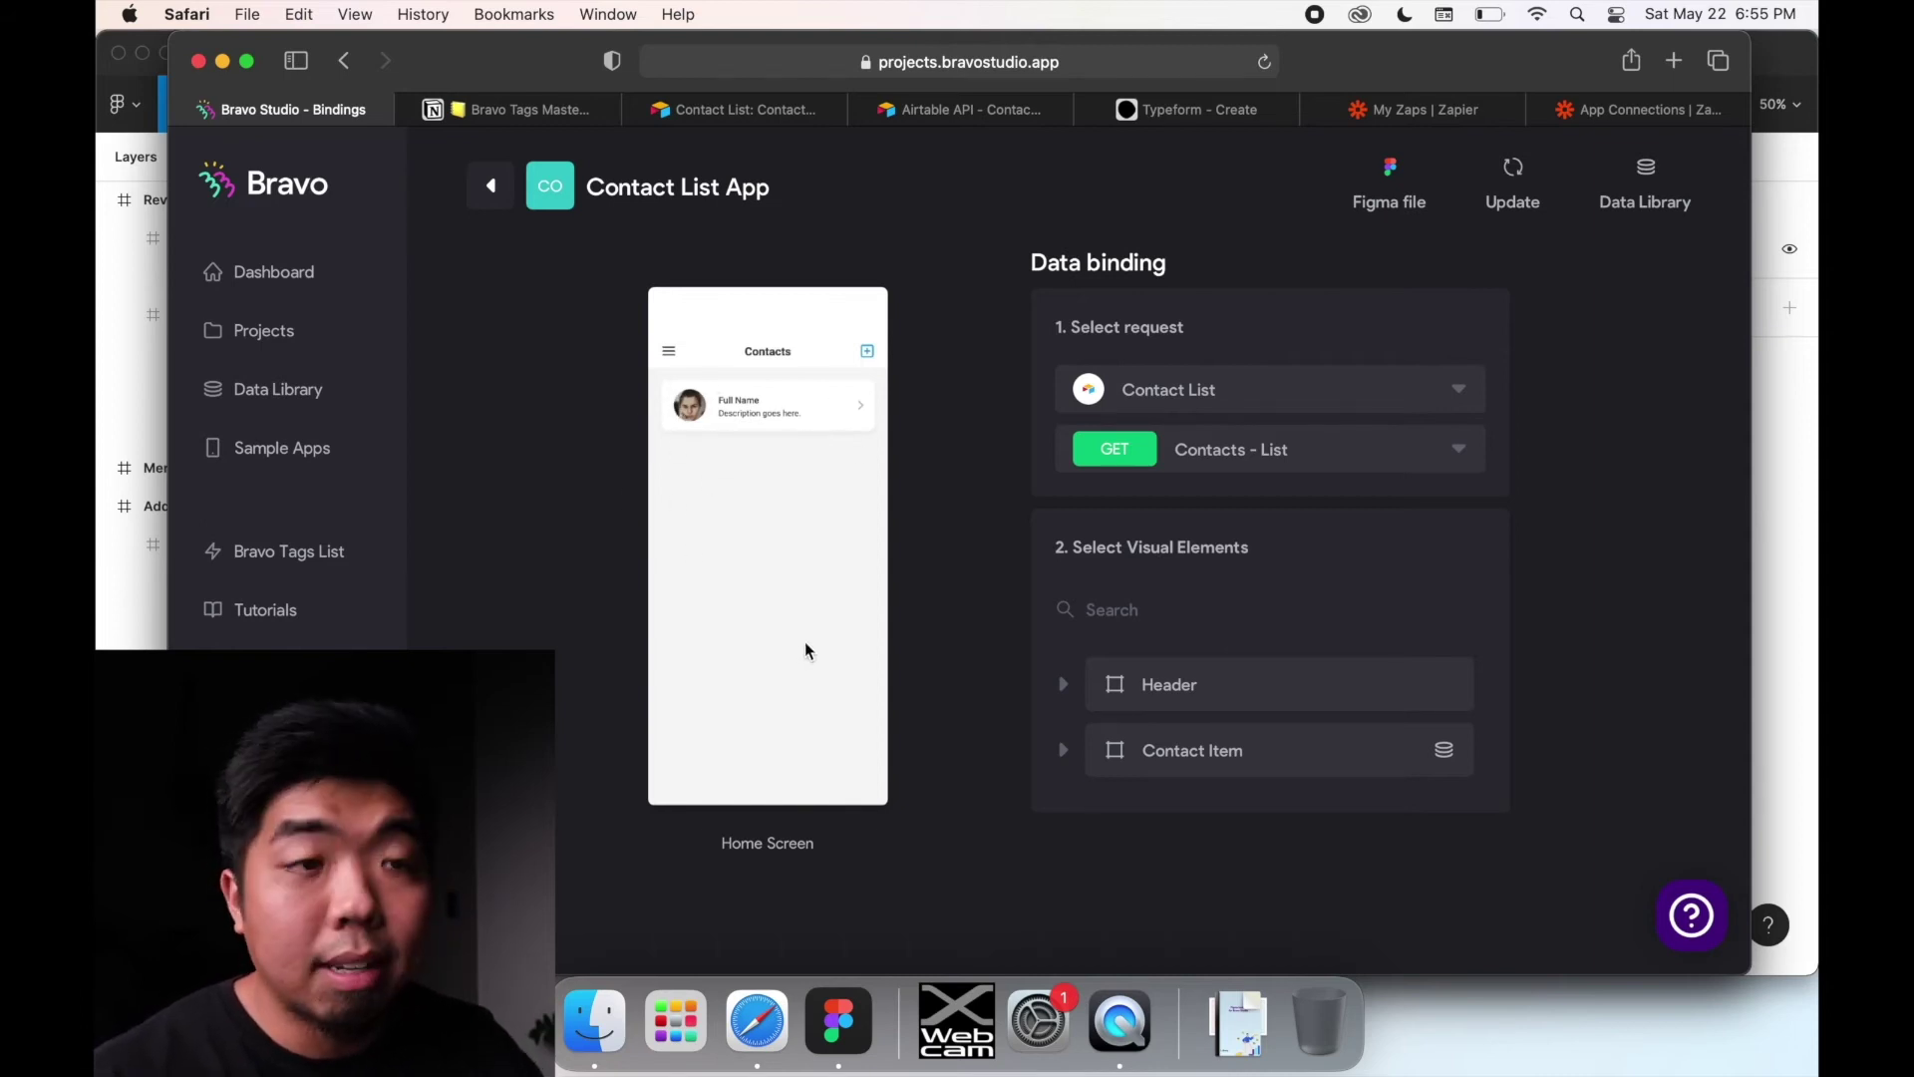
pyautogui.click(1270, 768)
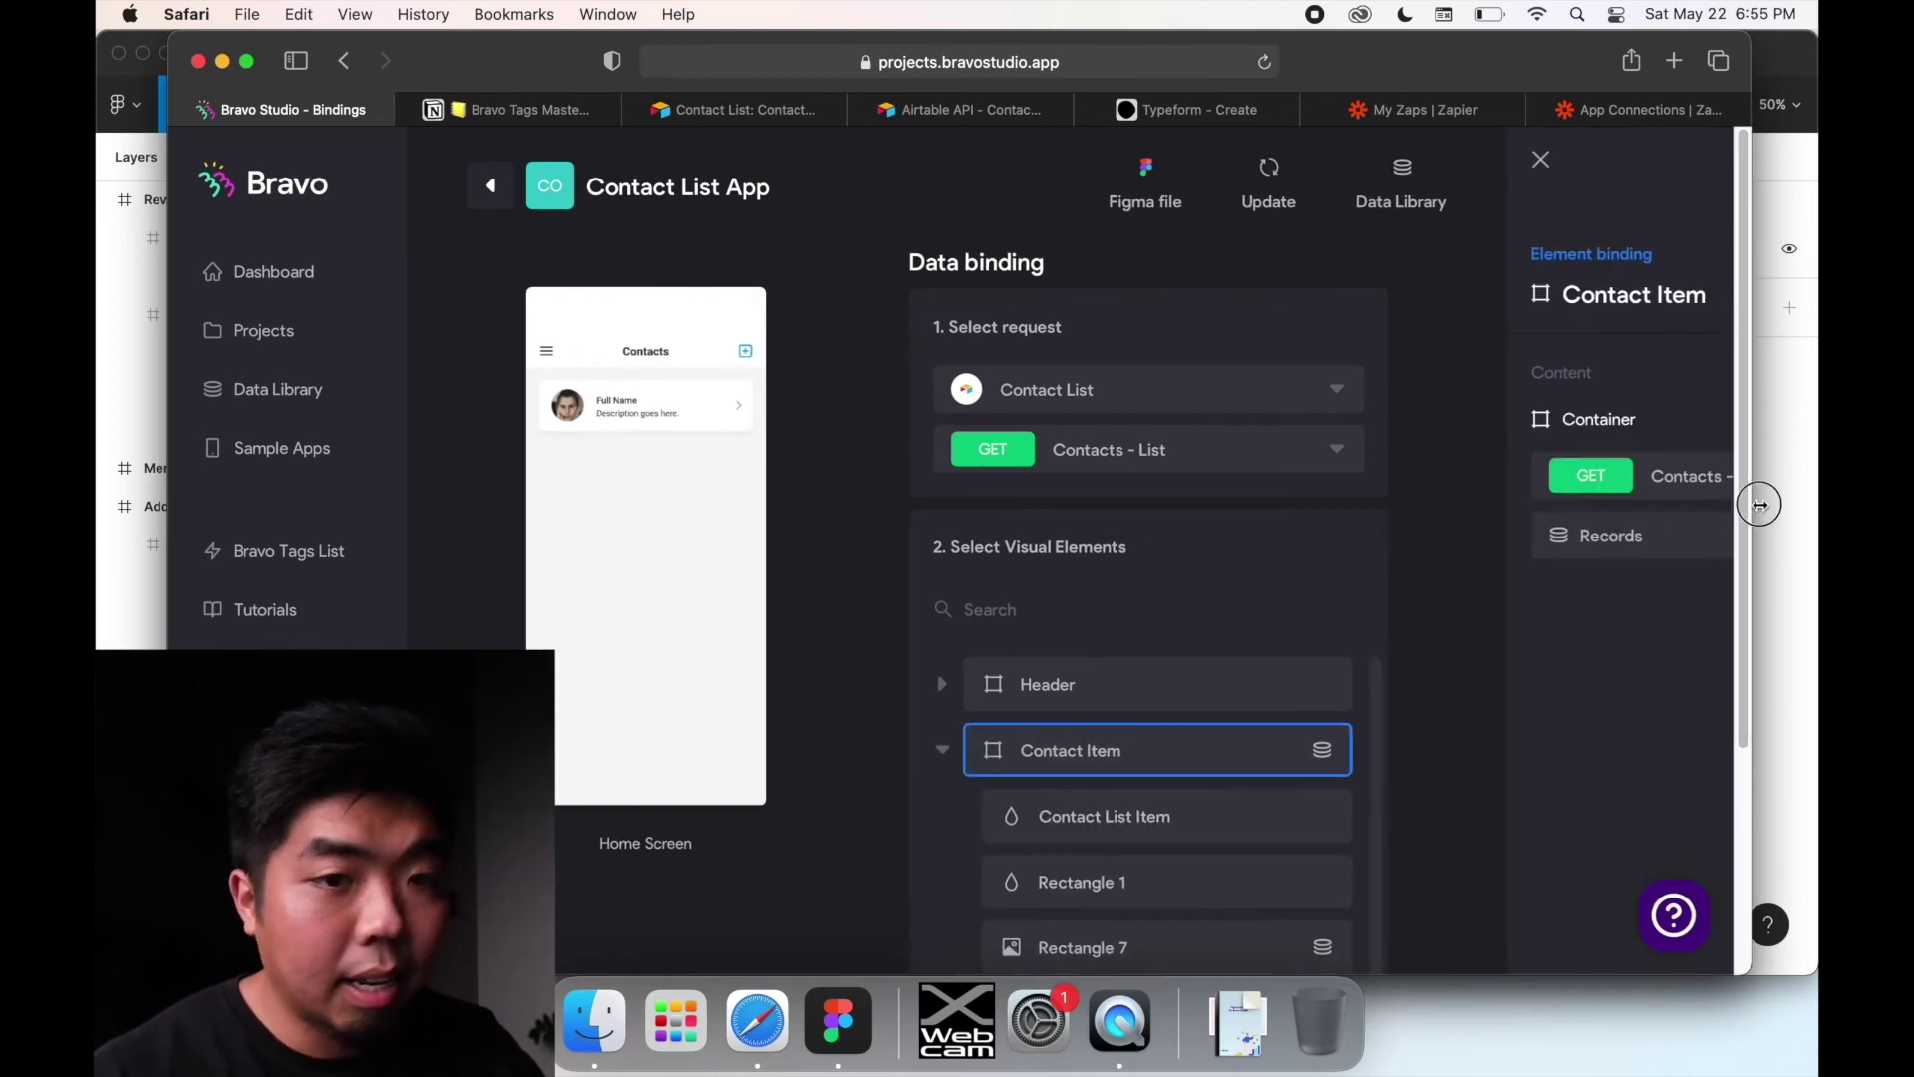
pyautogui.moveTo(1752, 512); pyautogui.dragTo(1815, 511)
pyautogui.moveTo(1614, 61); pyautogui.dragTo(1528, 35)
pyautogui.moveTo(1734, 259); pyautogui.dragTo(1809, 249)
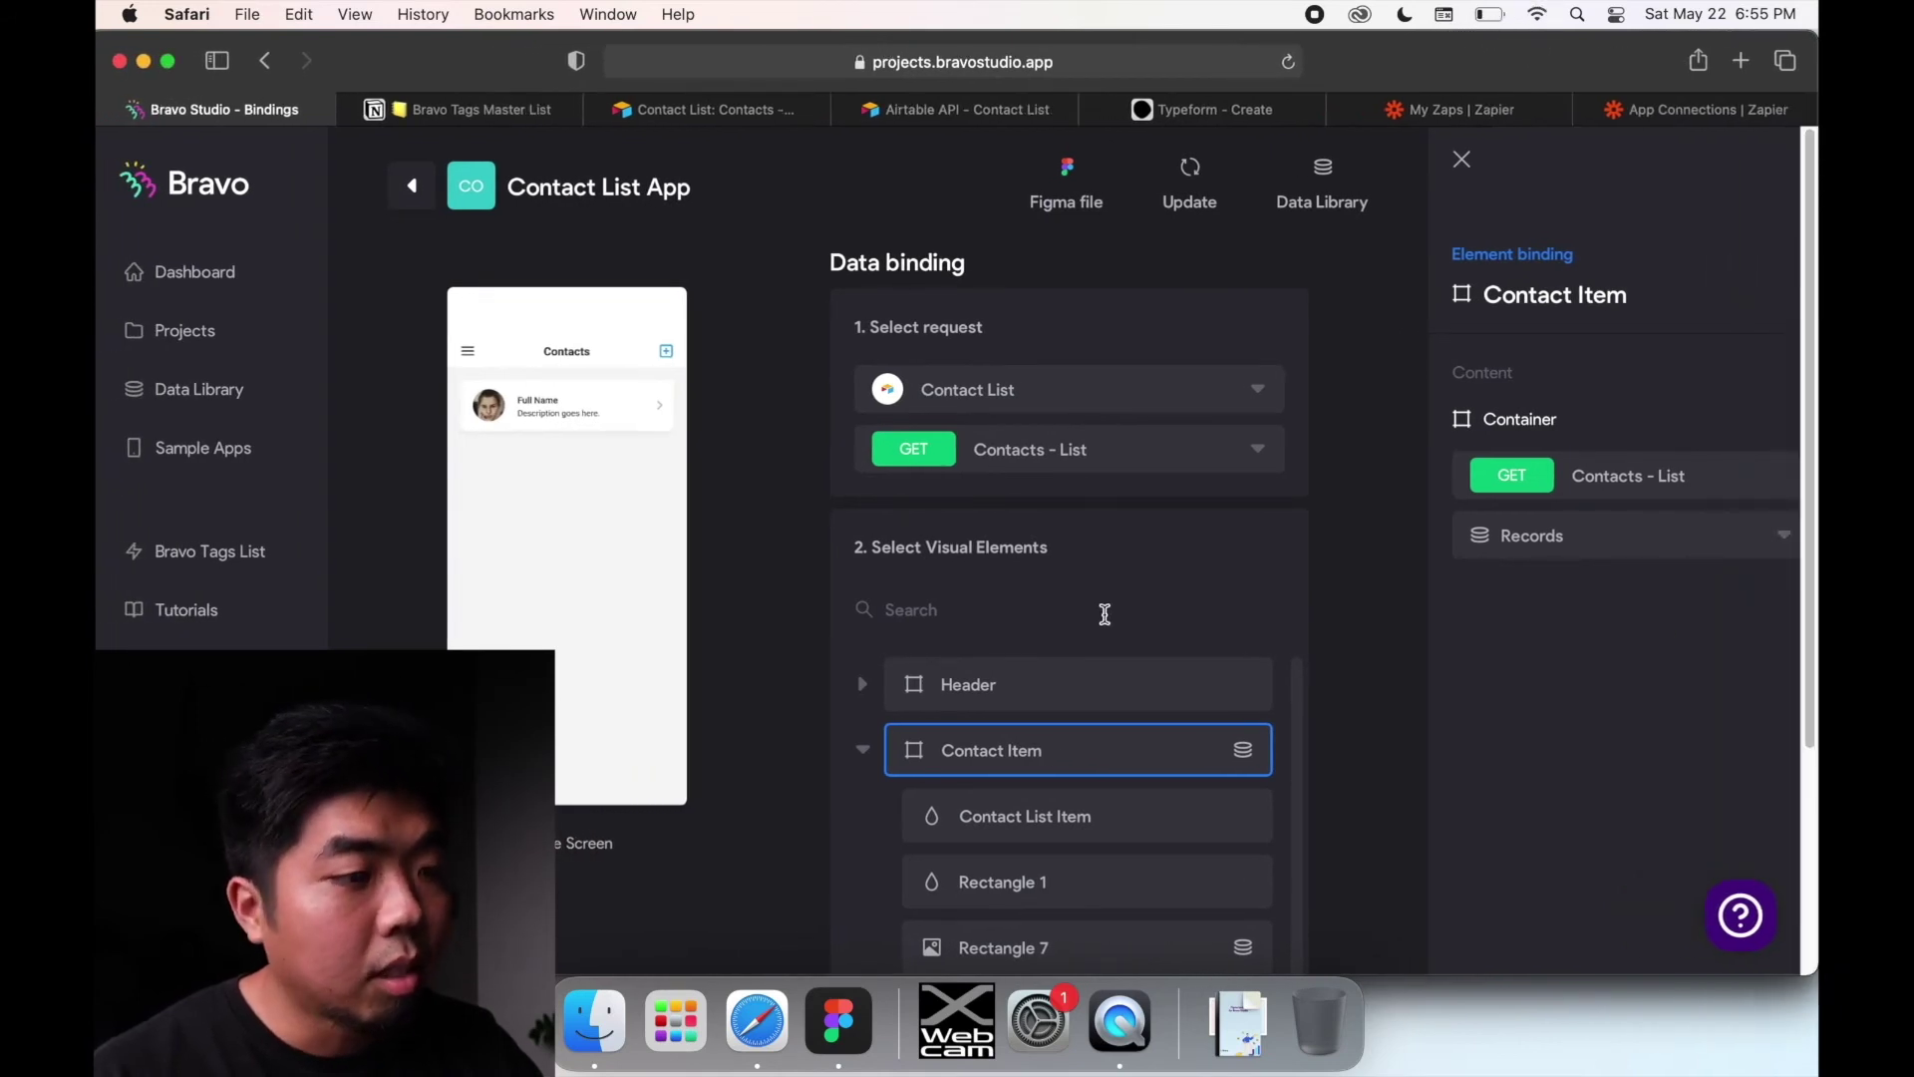
pyautogui.scroll(-3, 1069, 772)
pyautogui.scroll(1, 978, 608)
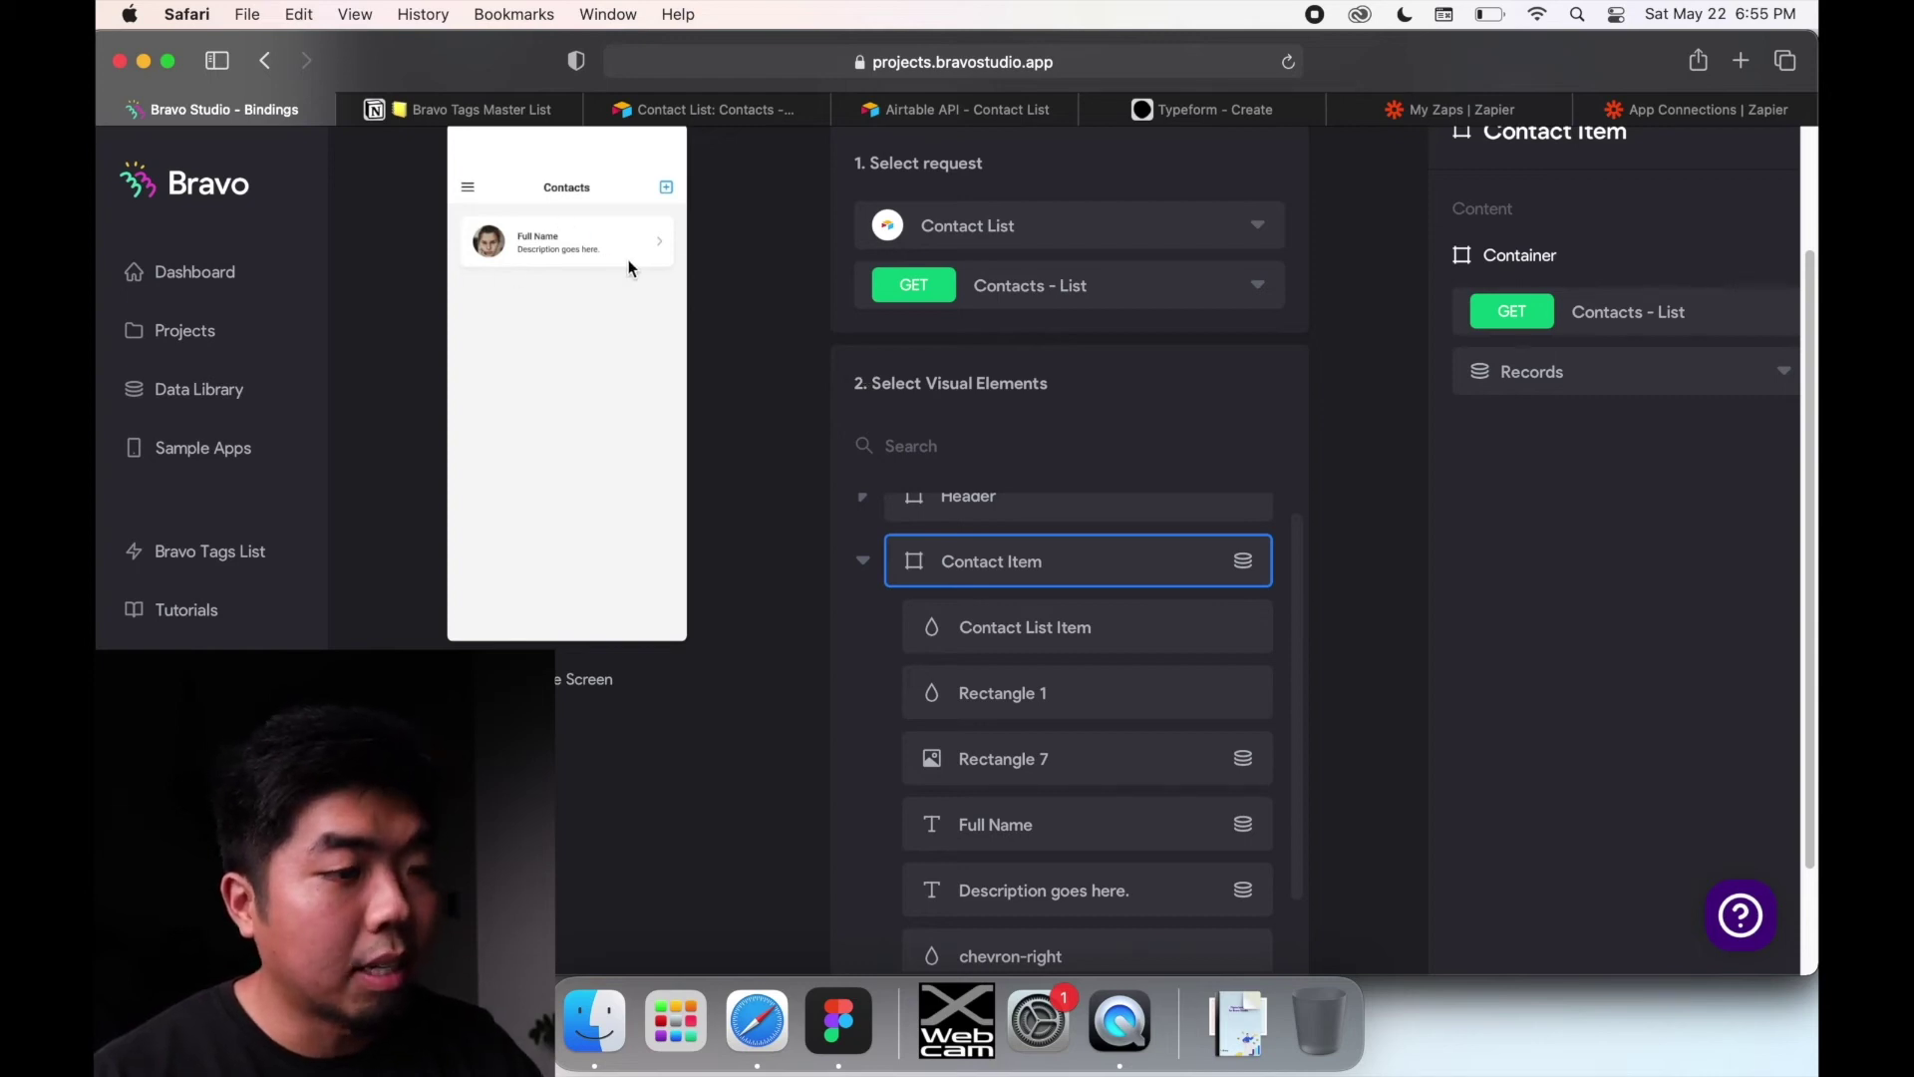
pyautogui.scroll(-2, 1077, 758)
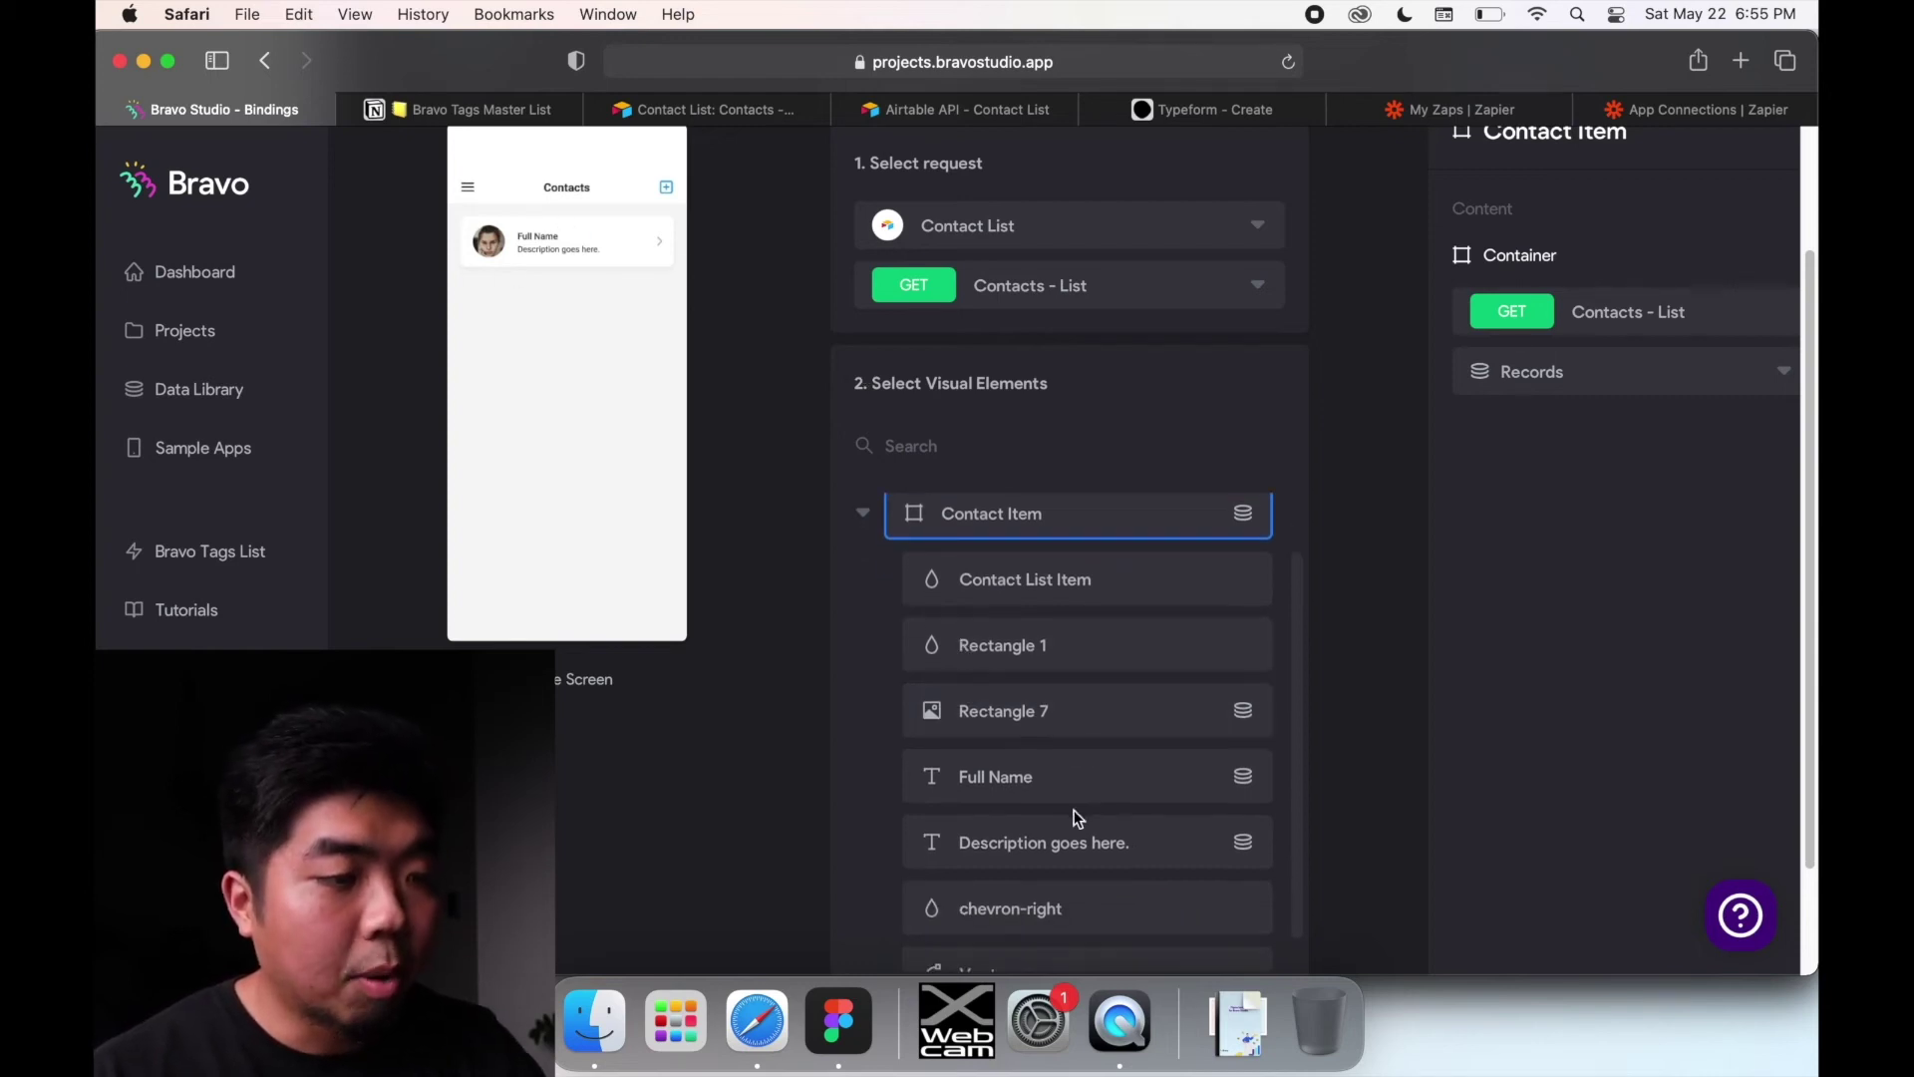
pyautogui.click(1055, 775)
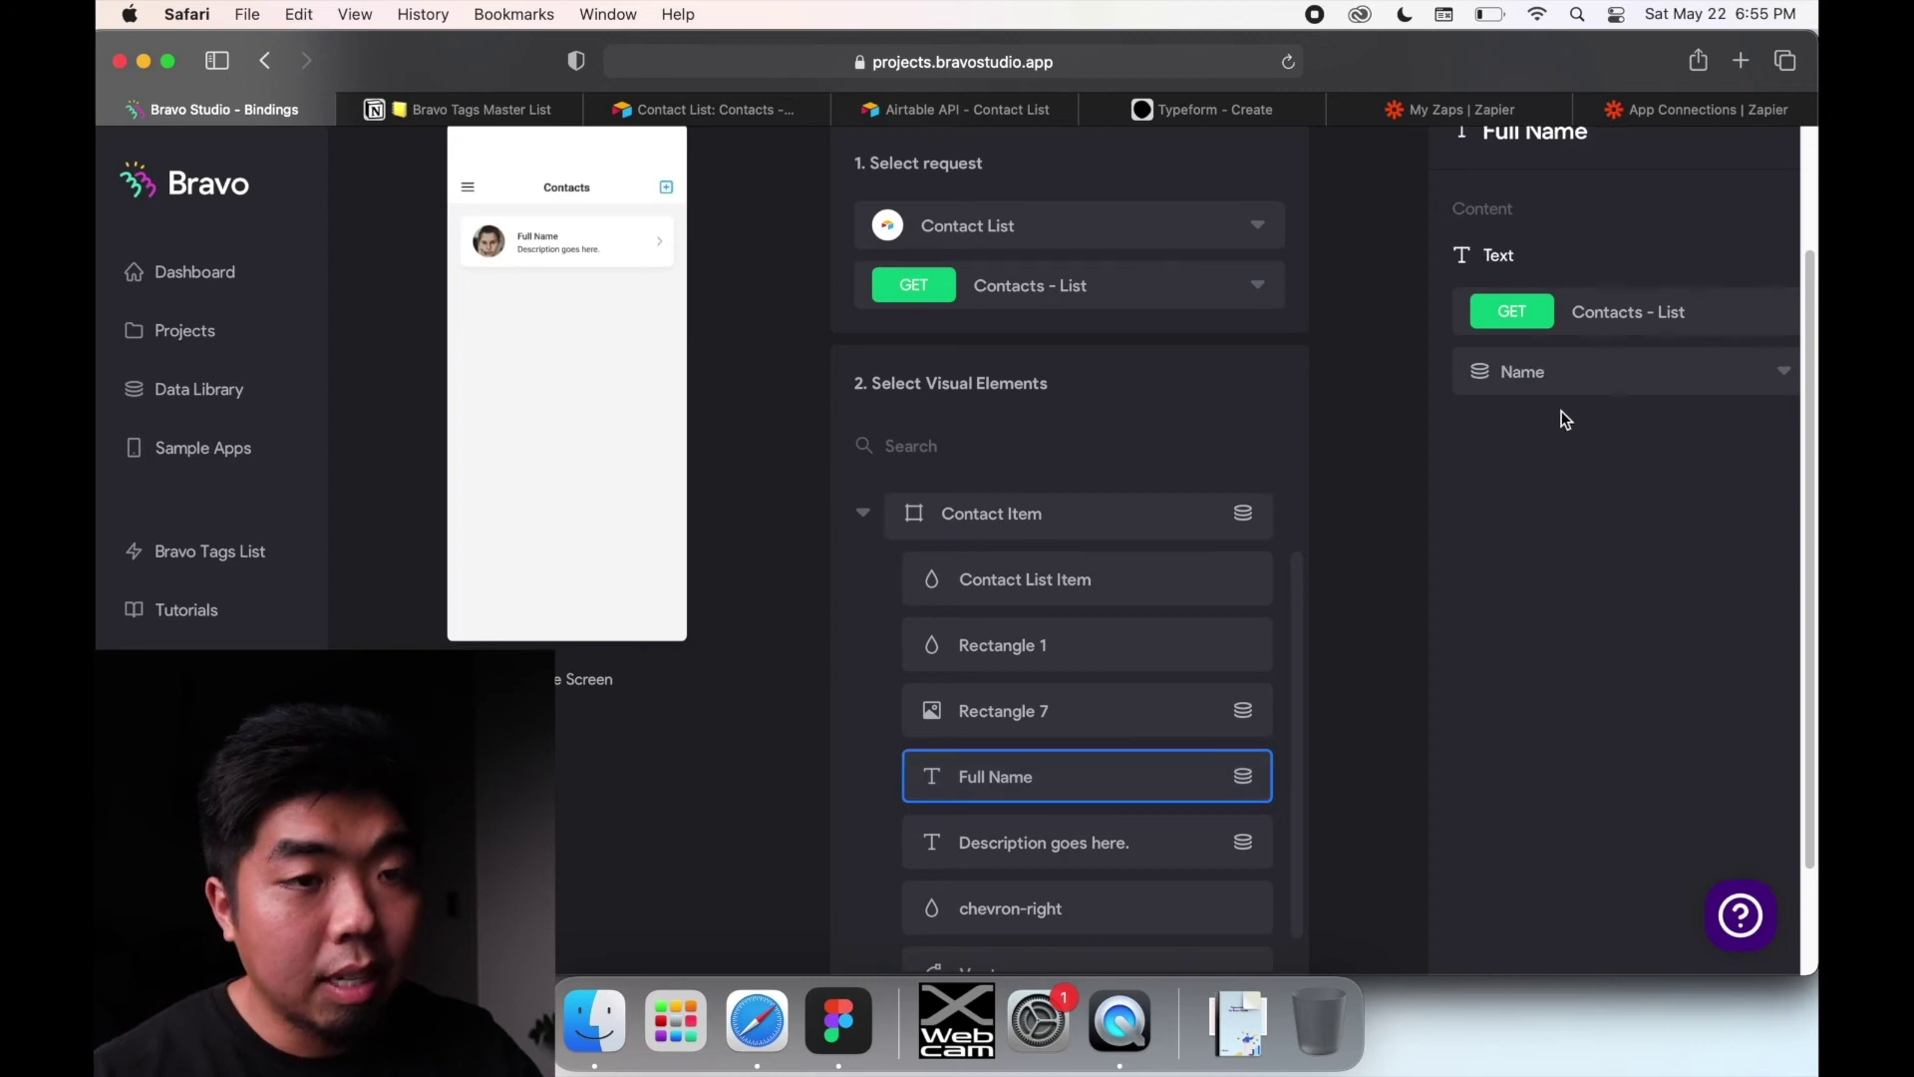
pyautogui.click(1145, 842)
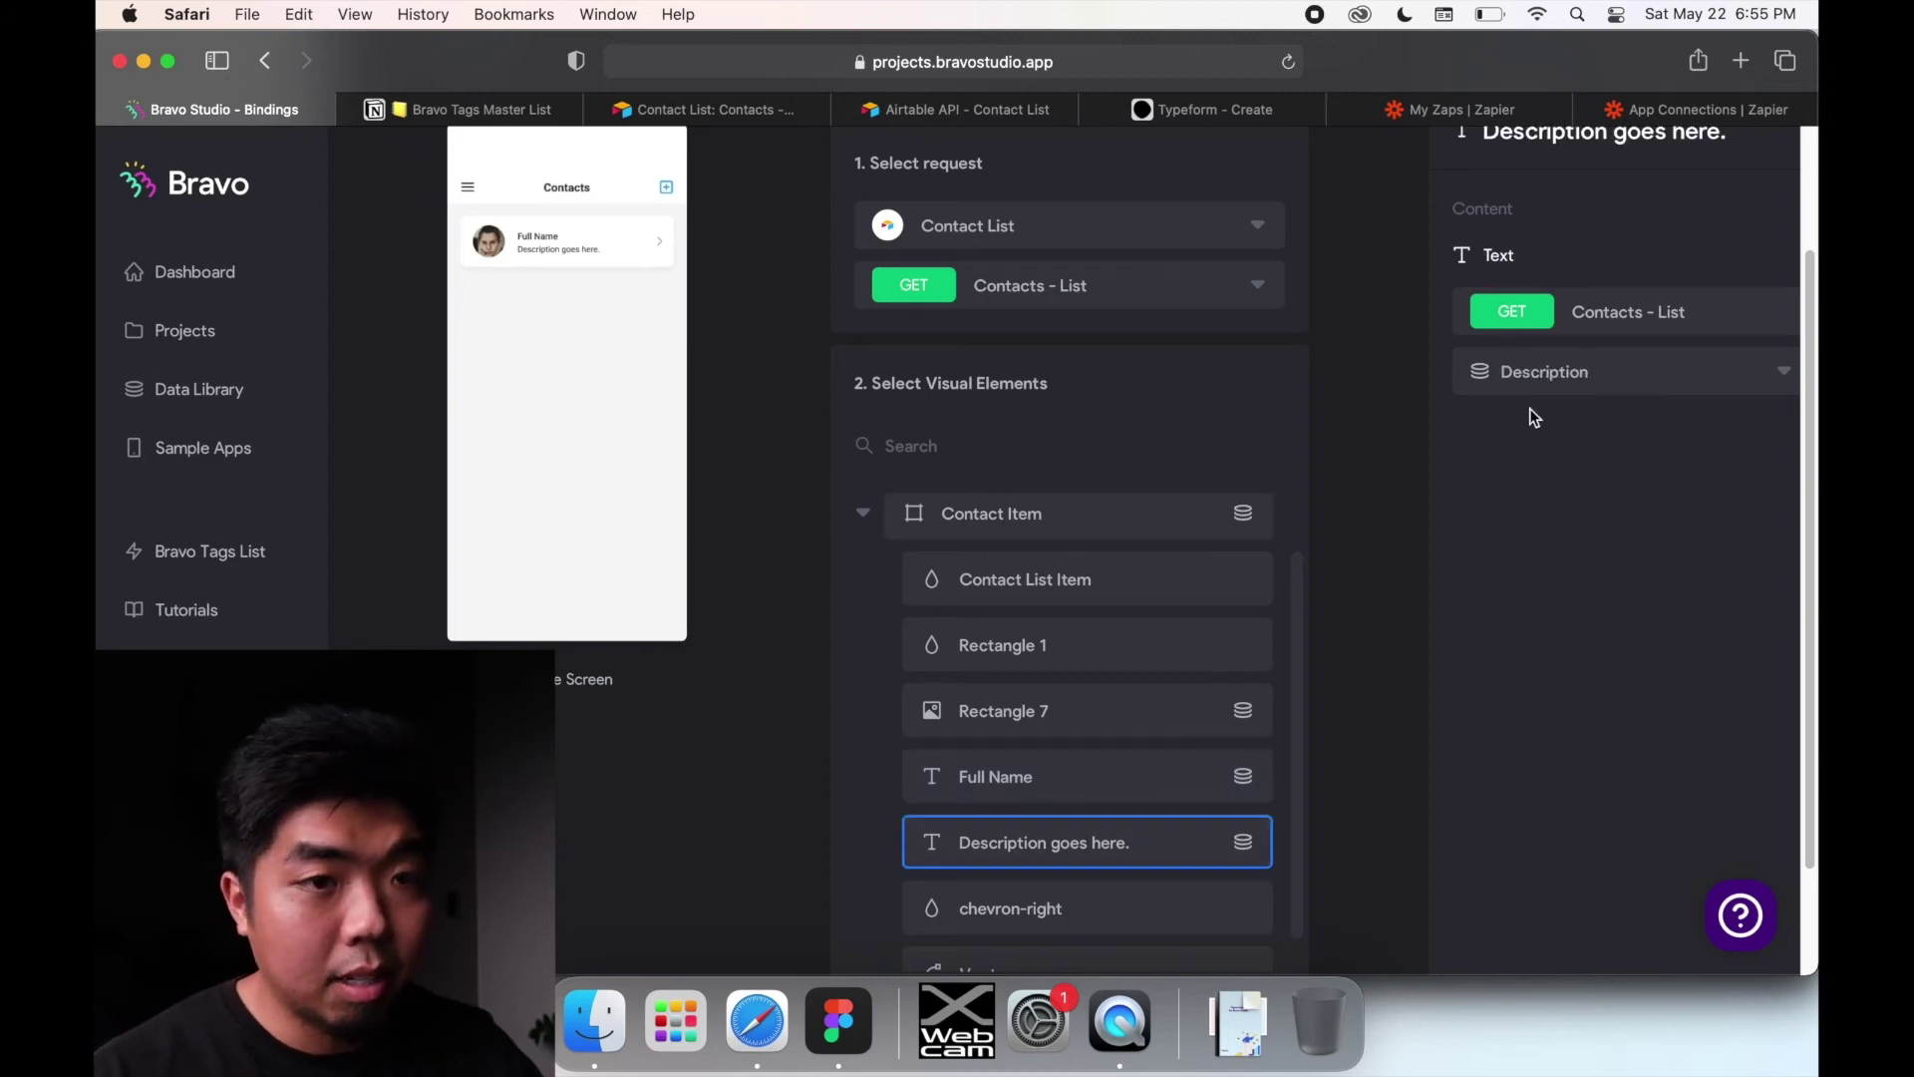
pyautogui.click(1115, 718)
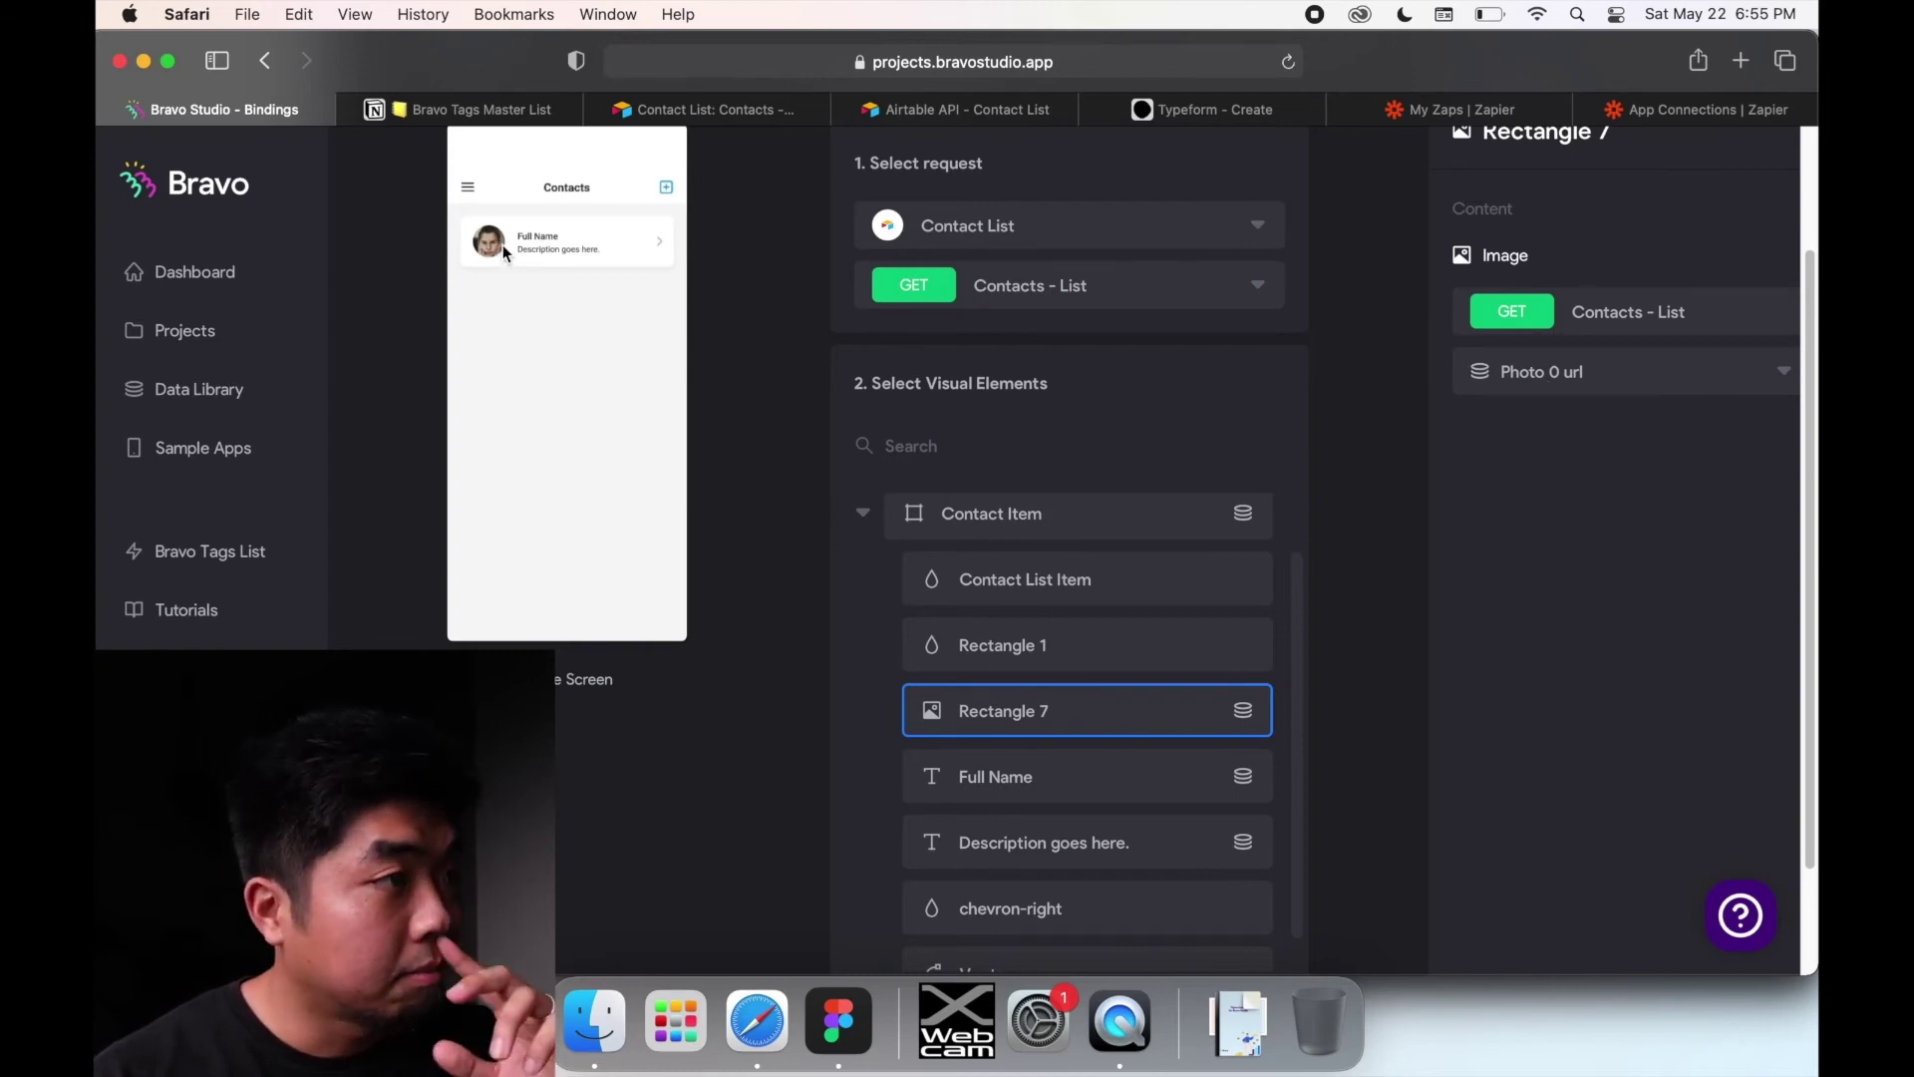
pyautogui.scroll(3, 722, 496)
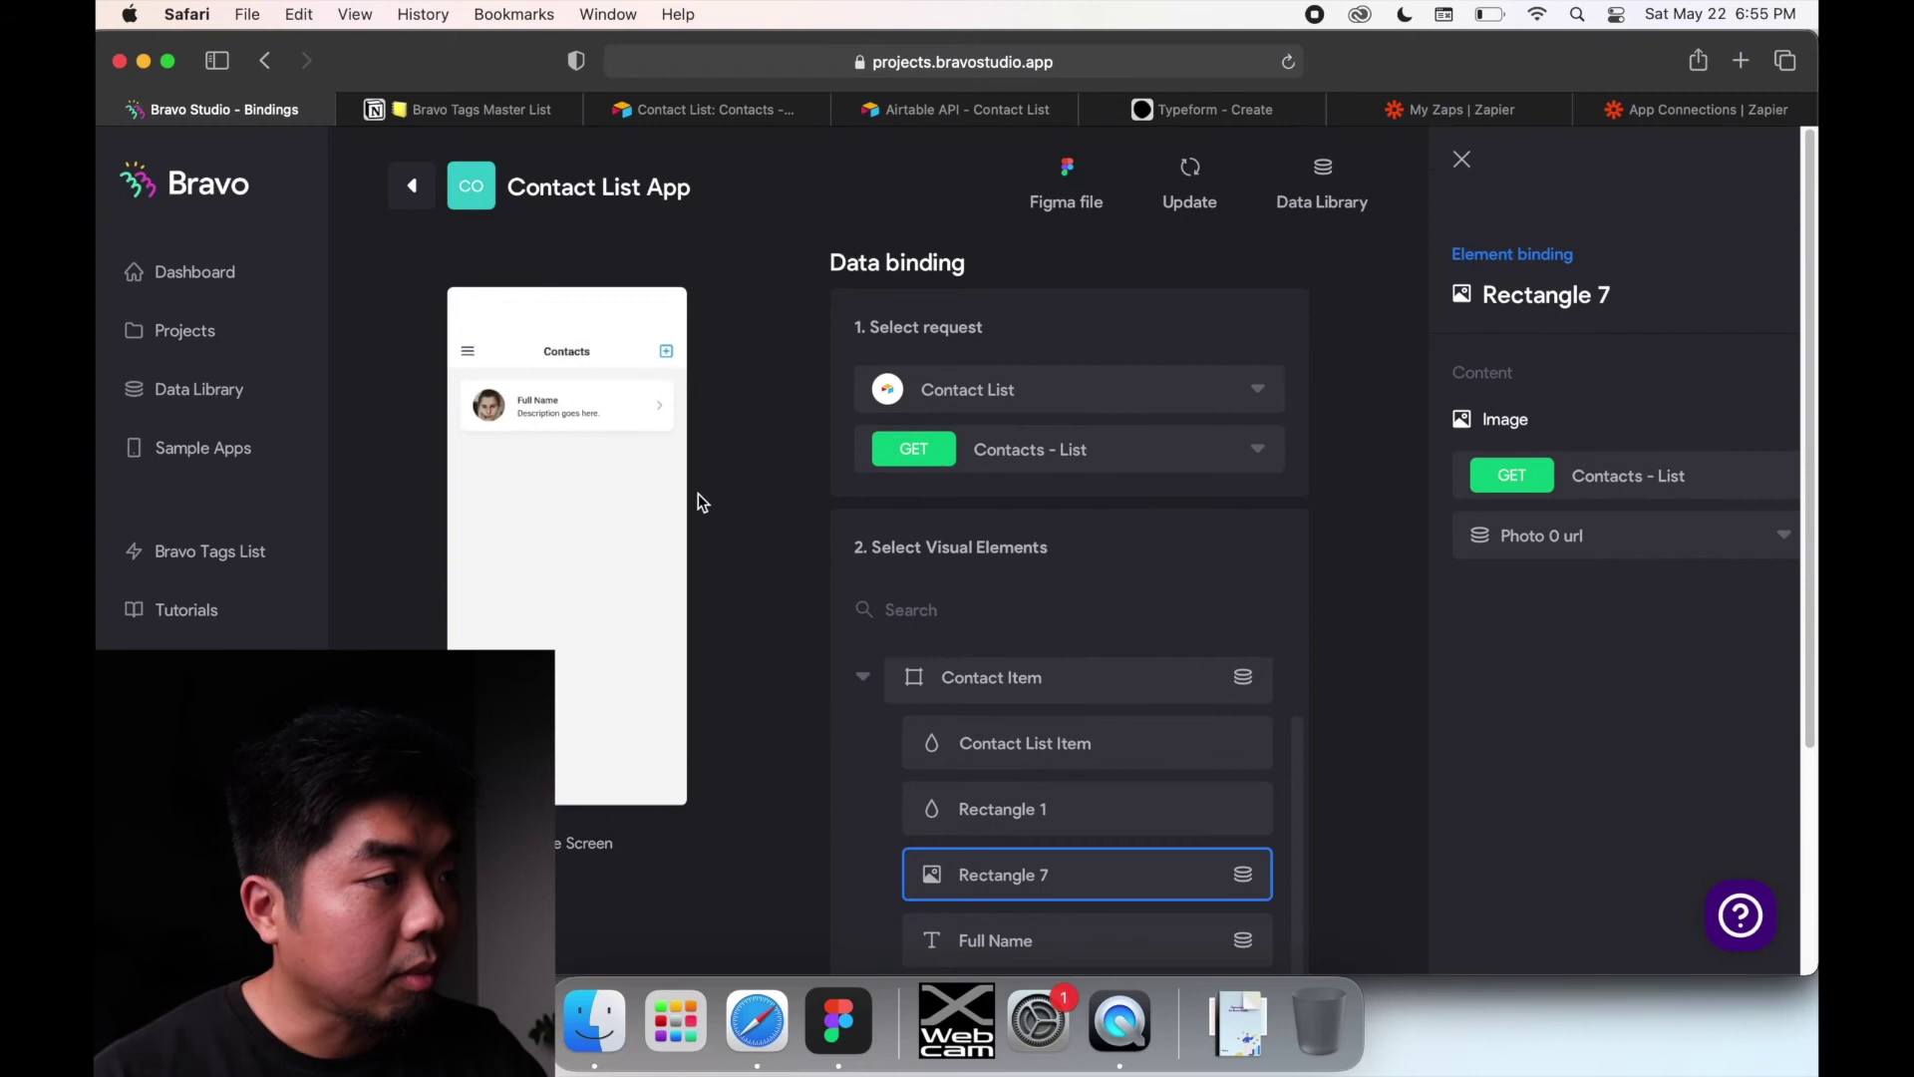
pyautogui.click(423, 203)
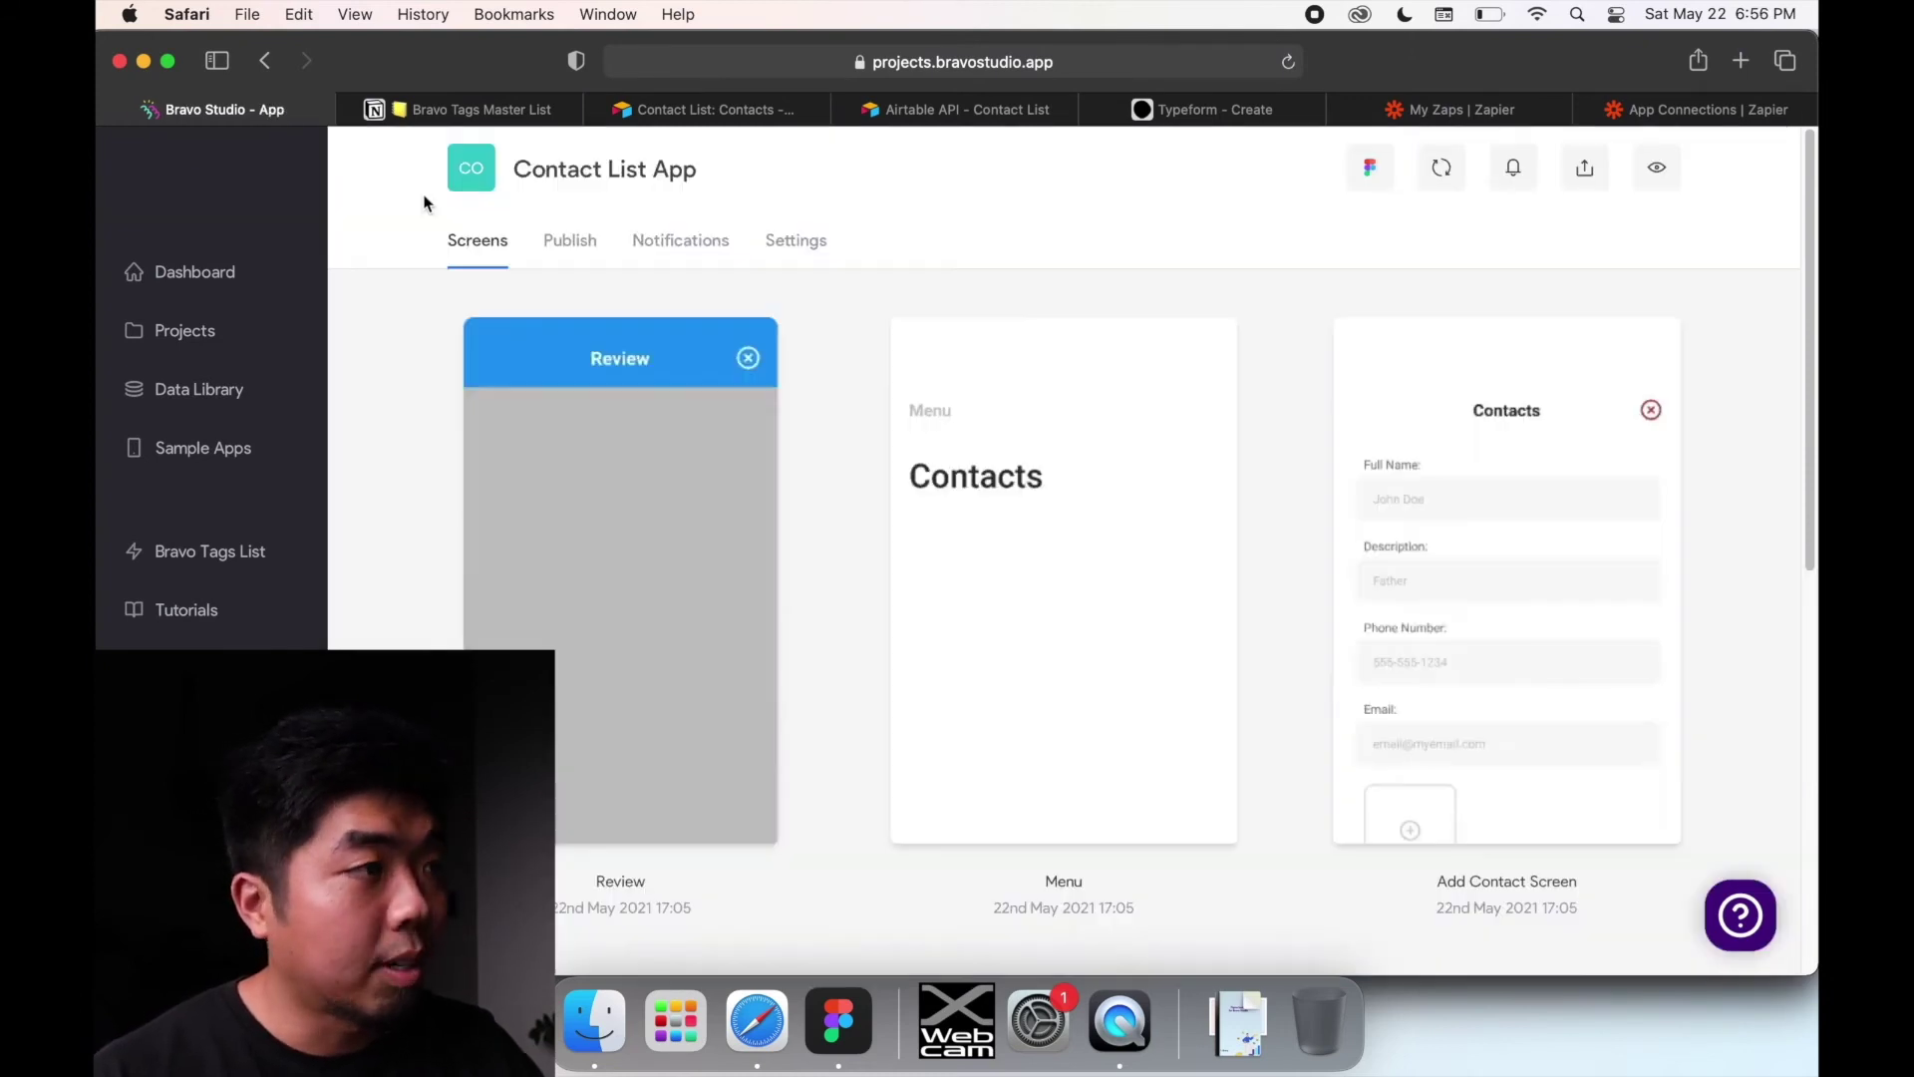
pyautogui.scroll(-1, 1204, 568)
pyautogui.scroll(-7, 1205, 568)
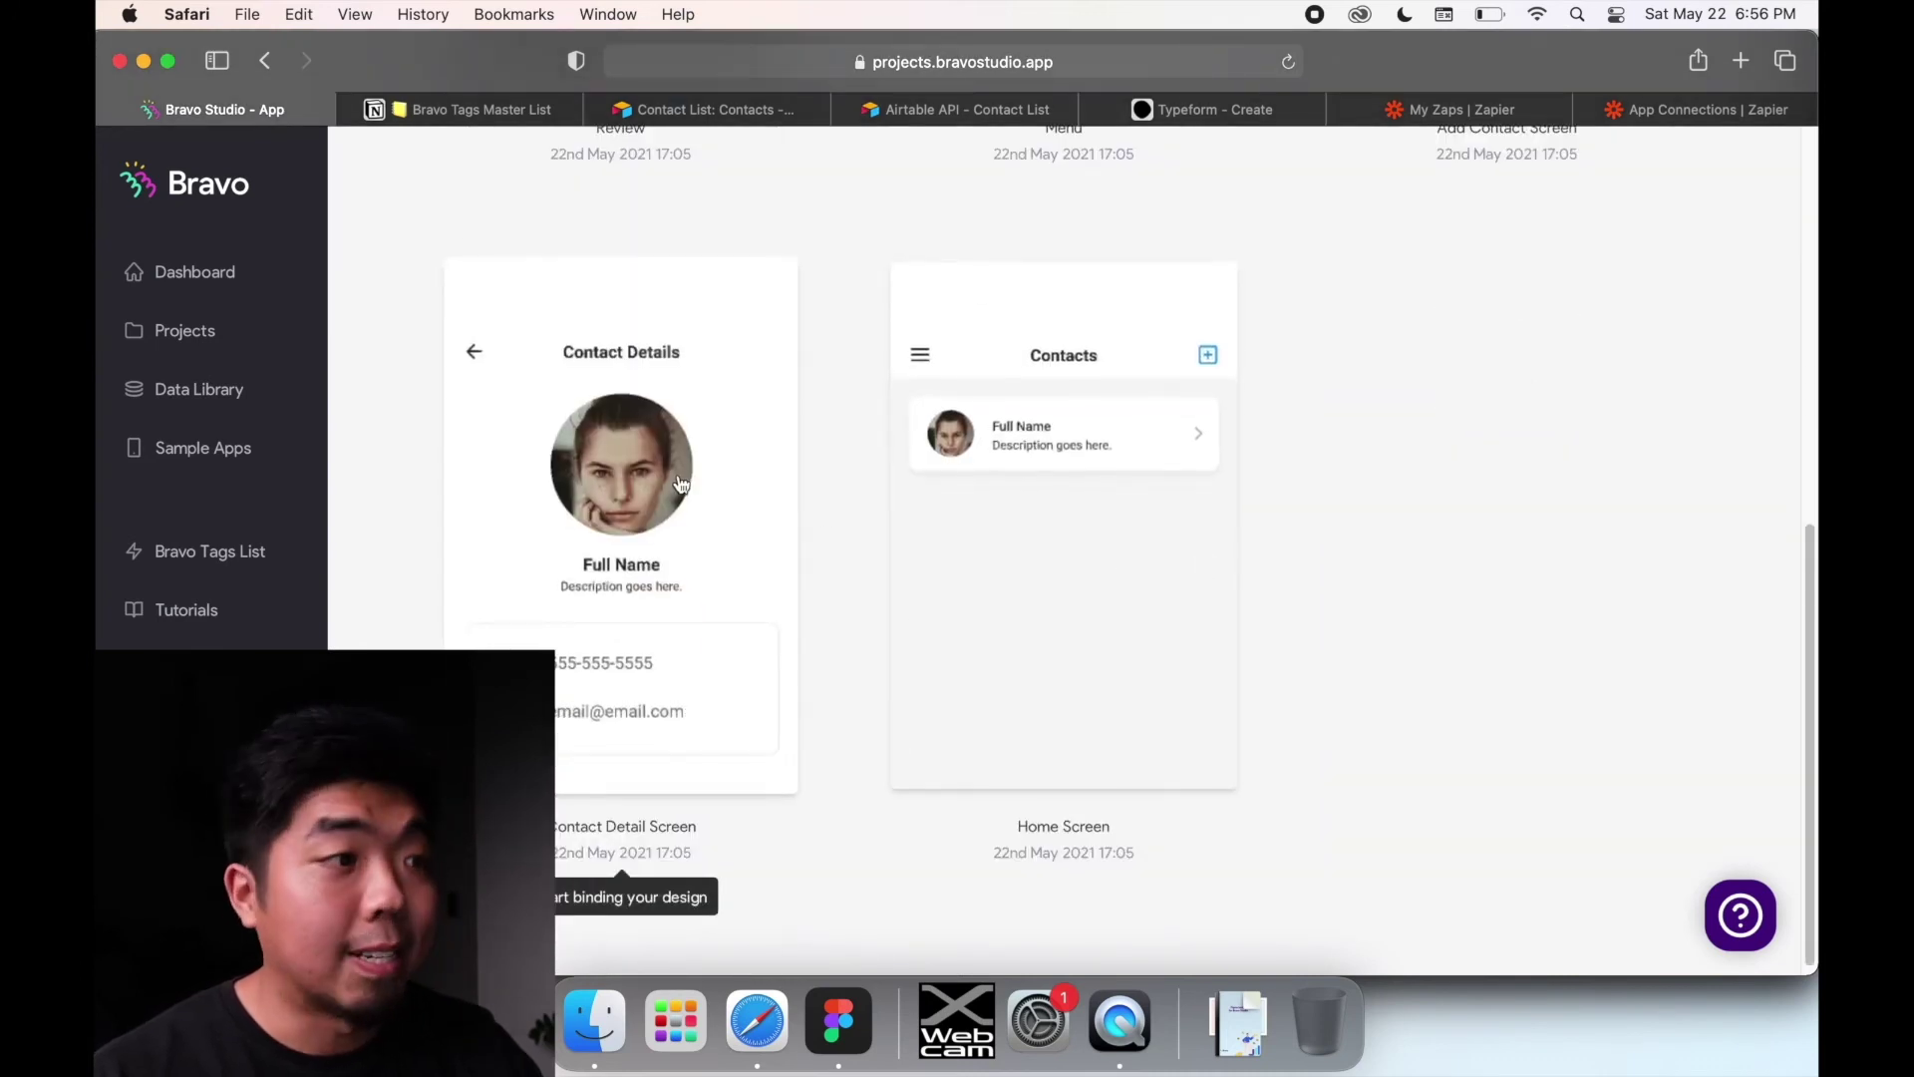
# Step: Open the Contact Detail Screen's data binding and check the existing Full Name and photo bindings
pyautogui.click(681, 483)
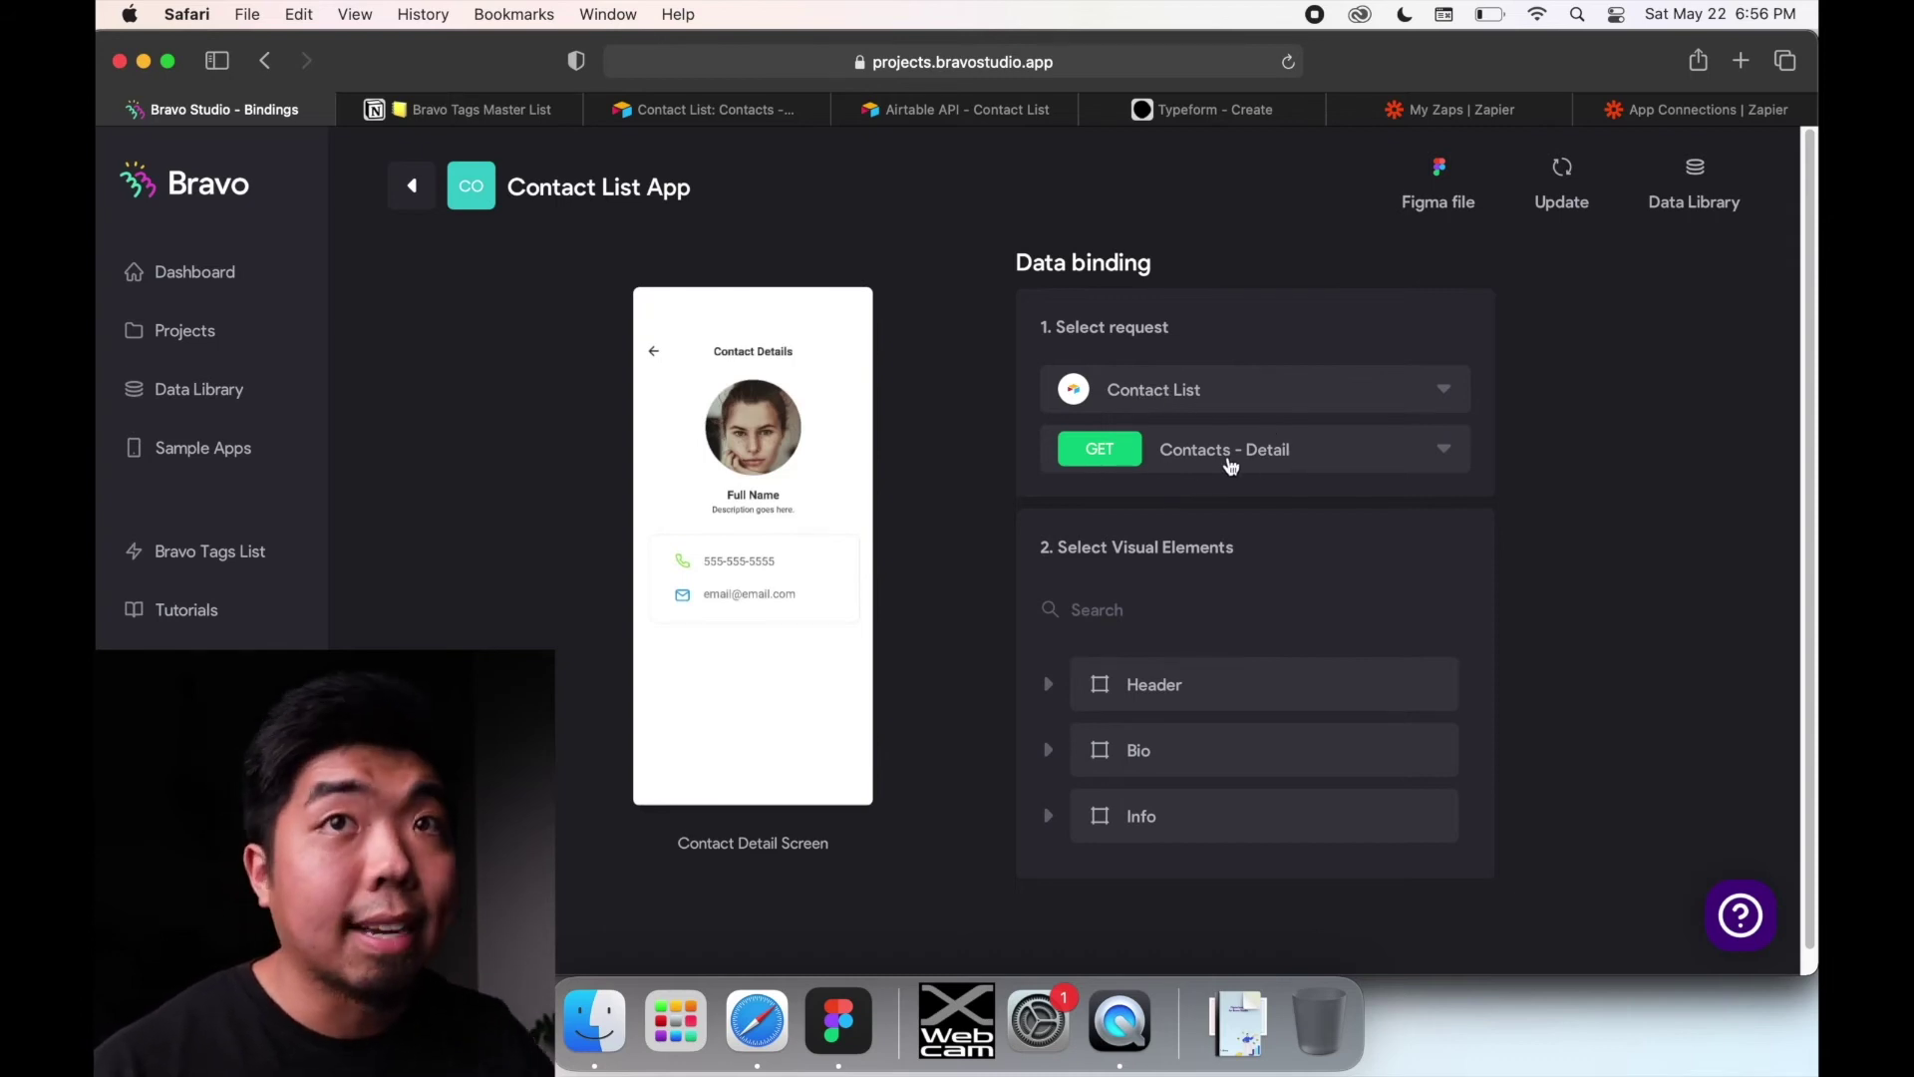
pyautogui.scroll(-1, 1175, 588)
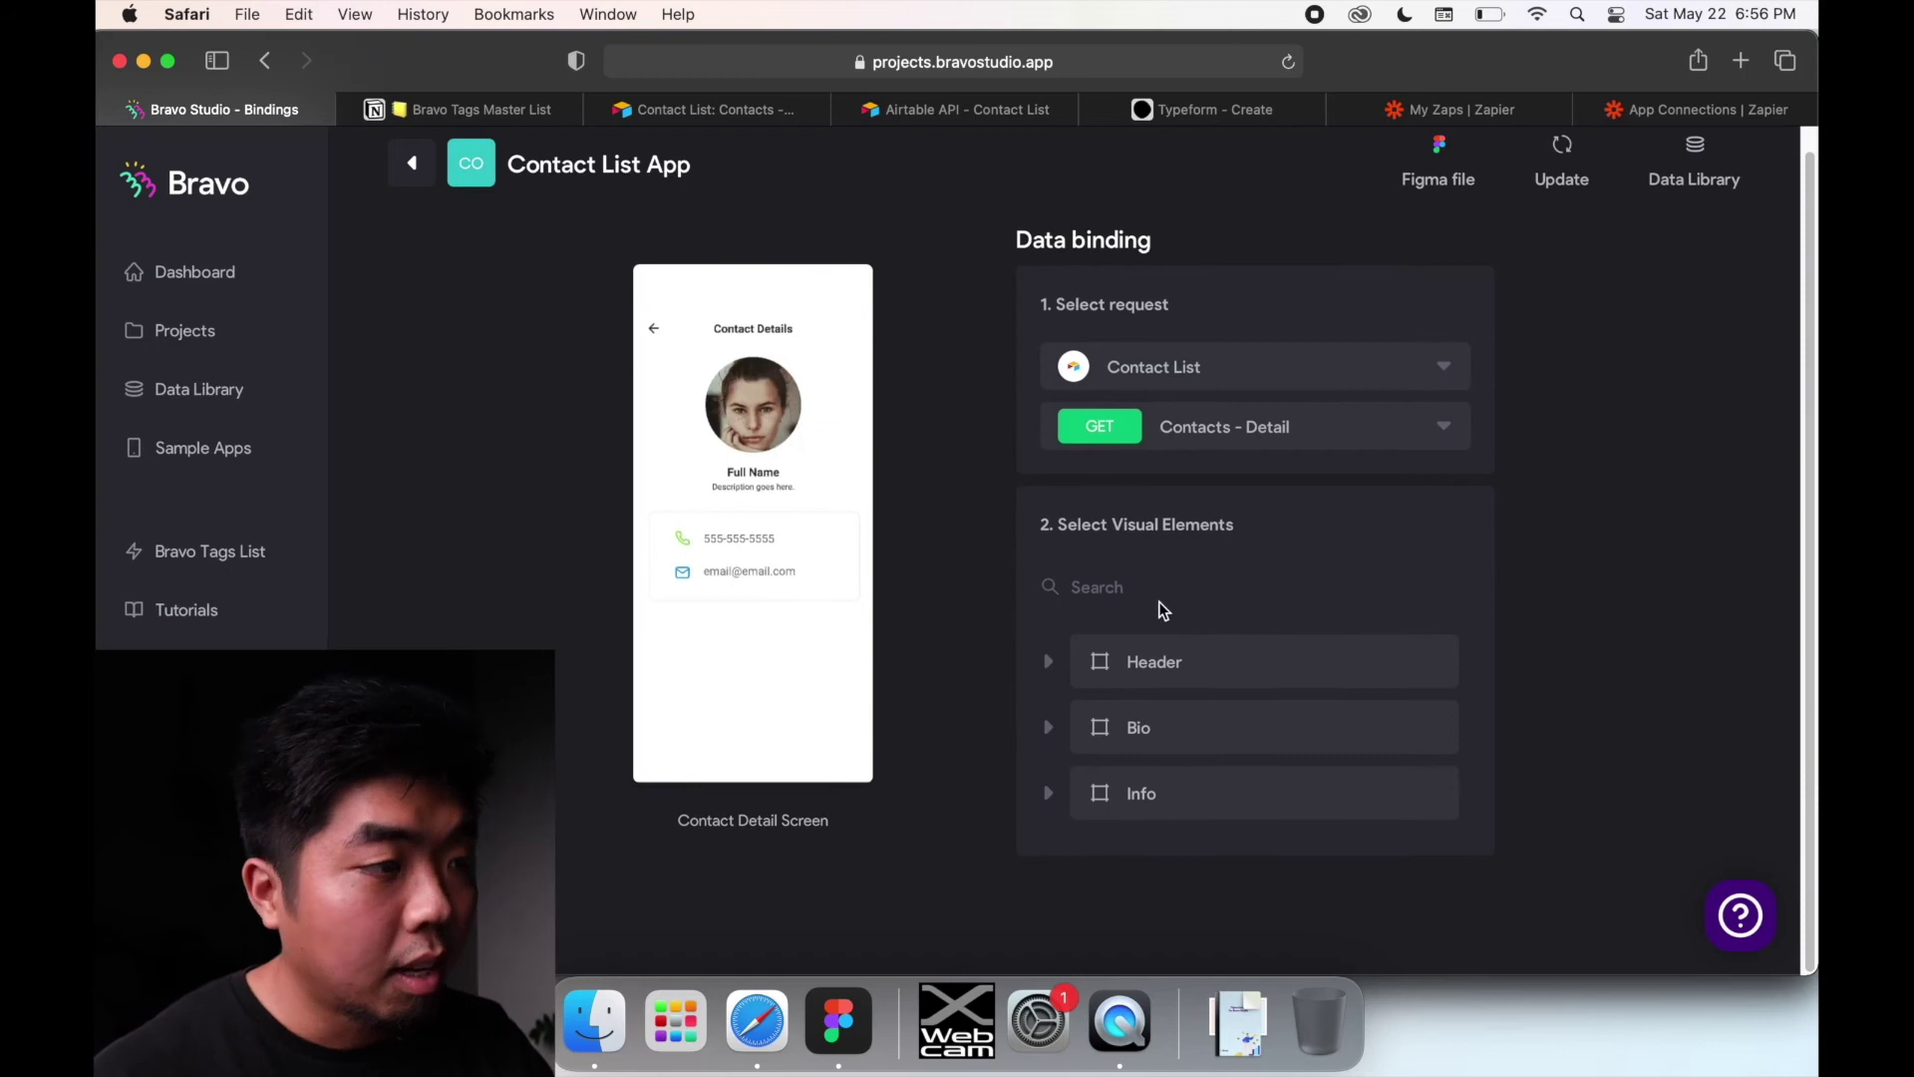
pyautogui.scroll(1, 1096, 628)
pyautogui.scroll(-1, 1050, 698)
pyautogui.click(1048, 726)
pyautogui.scroll(-5, 1188, 696)
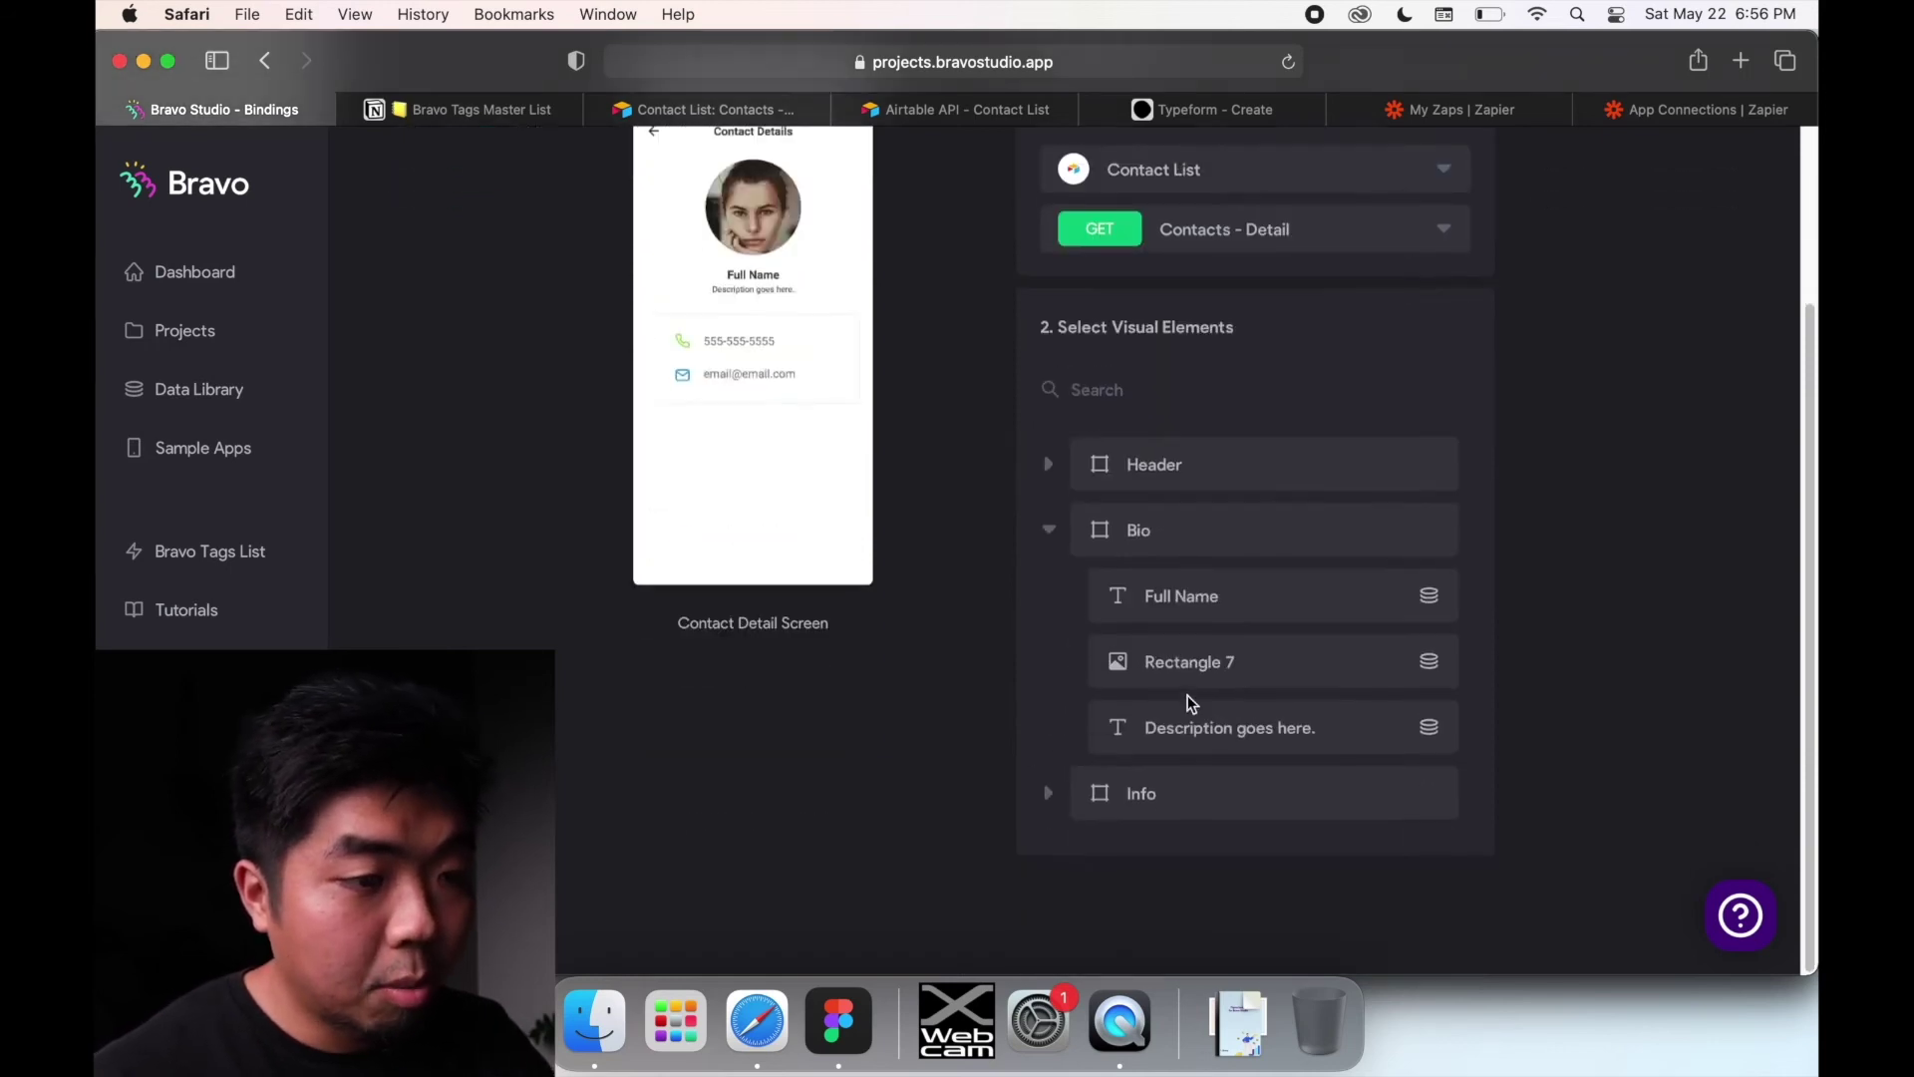
pyautogui.click(1206, 610)
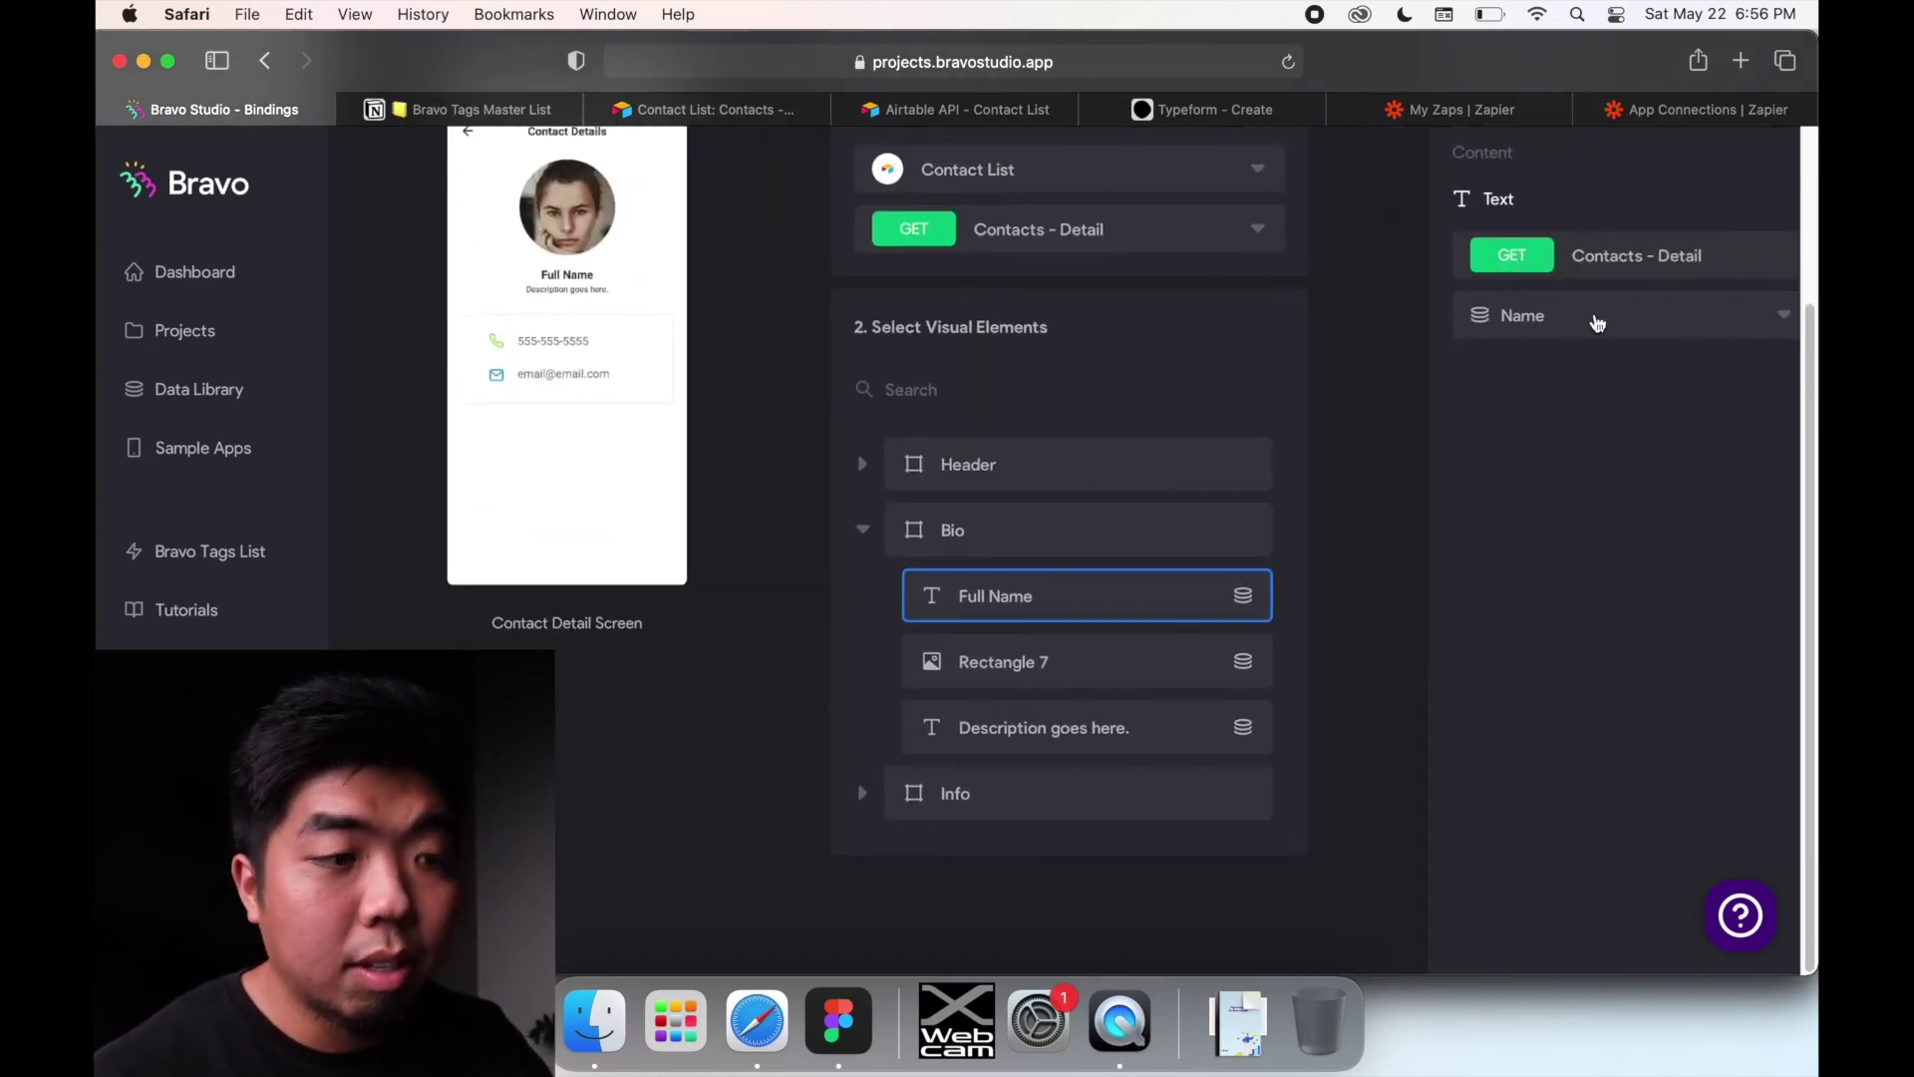
pyautogui.click(1106, 658)
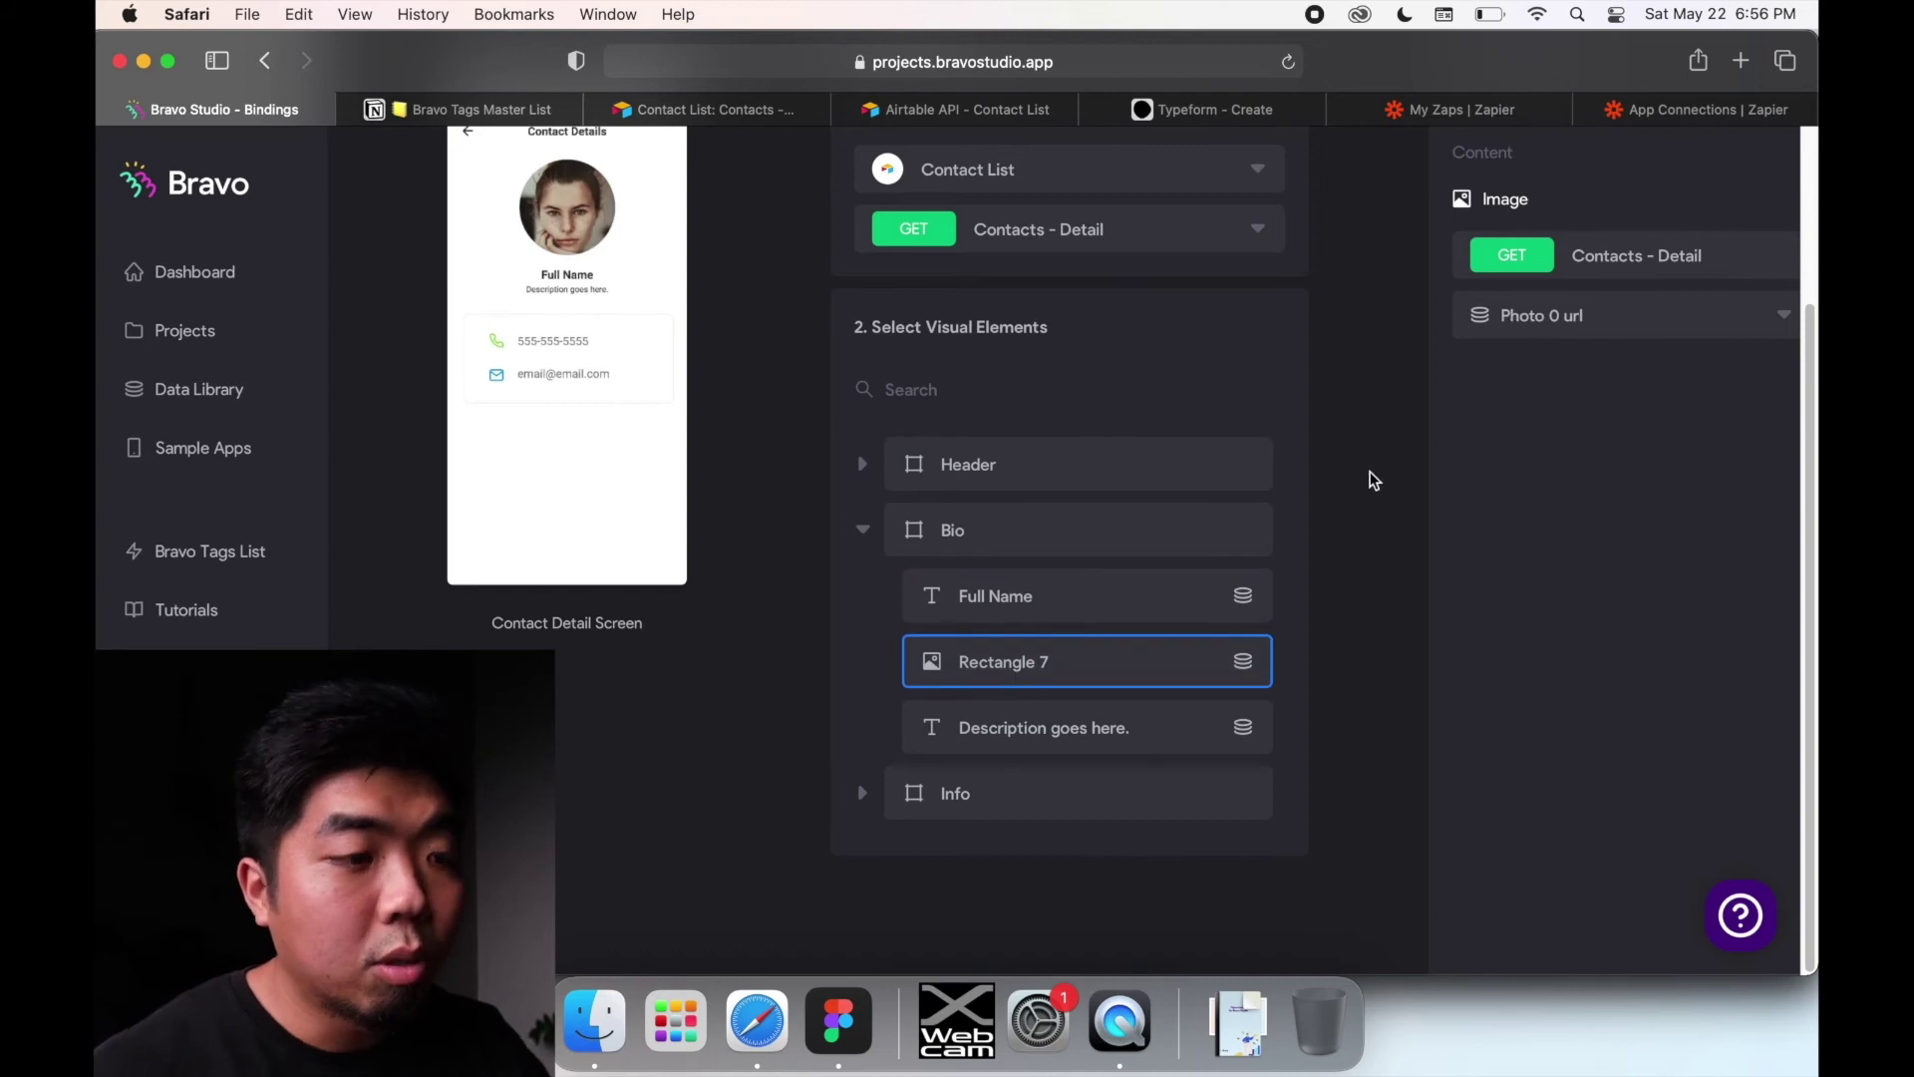
# Step: Bind the description, phone and email texts to Description, Phone and Email, then return to Screens
pyautogui.click(1016, 739)
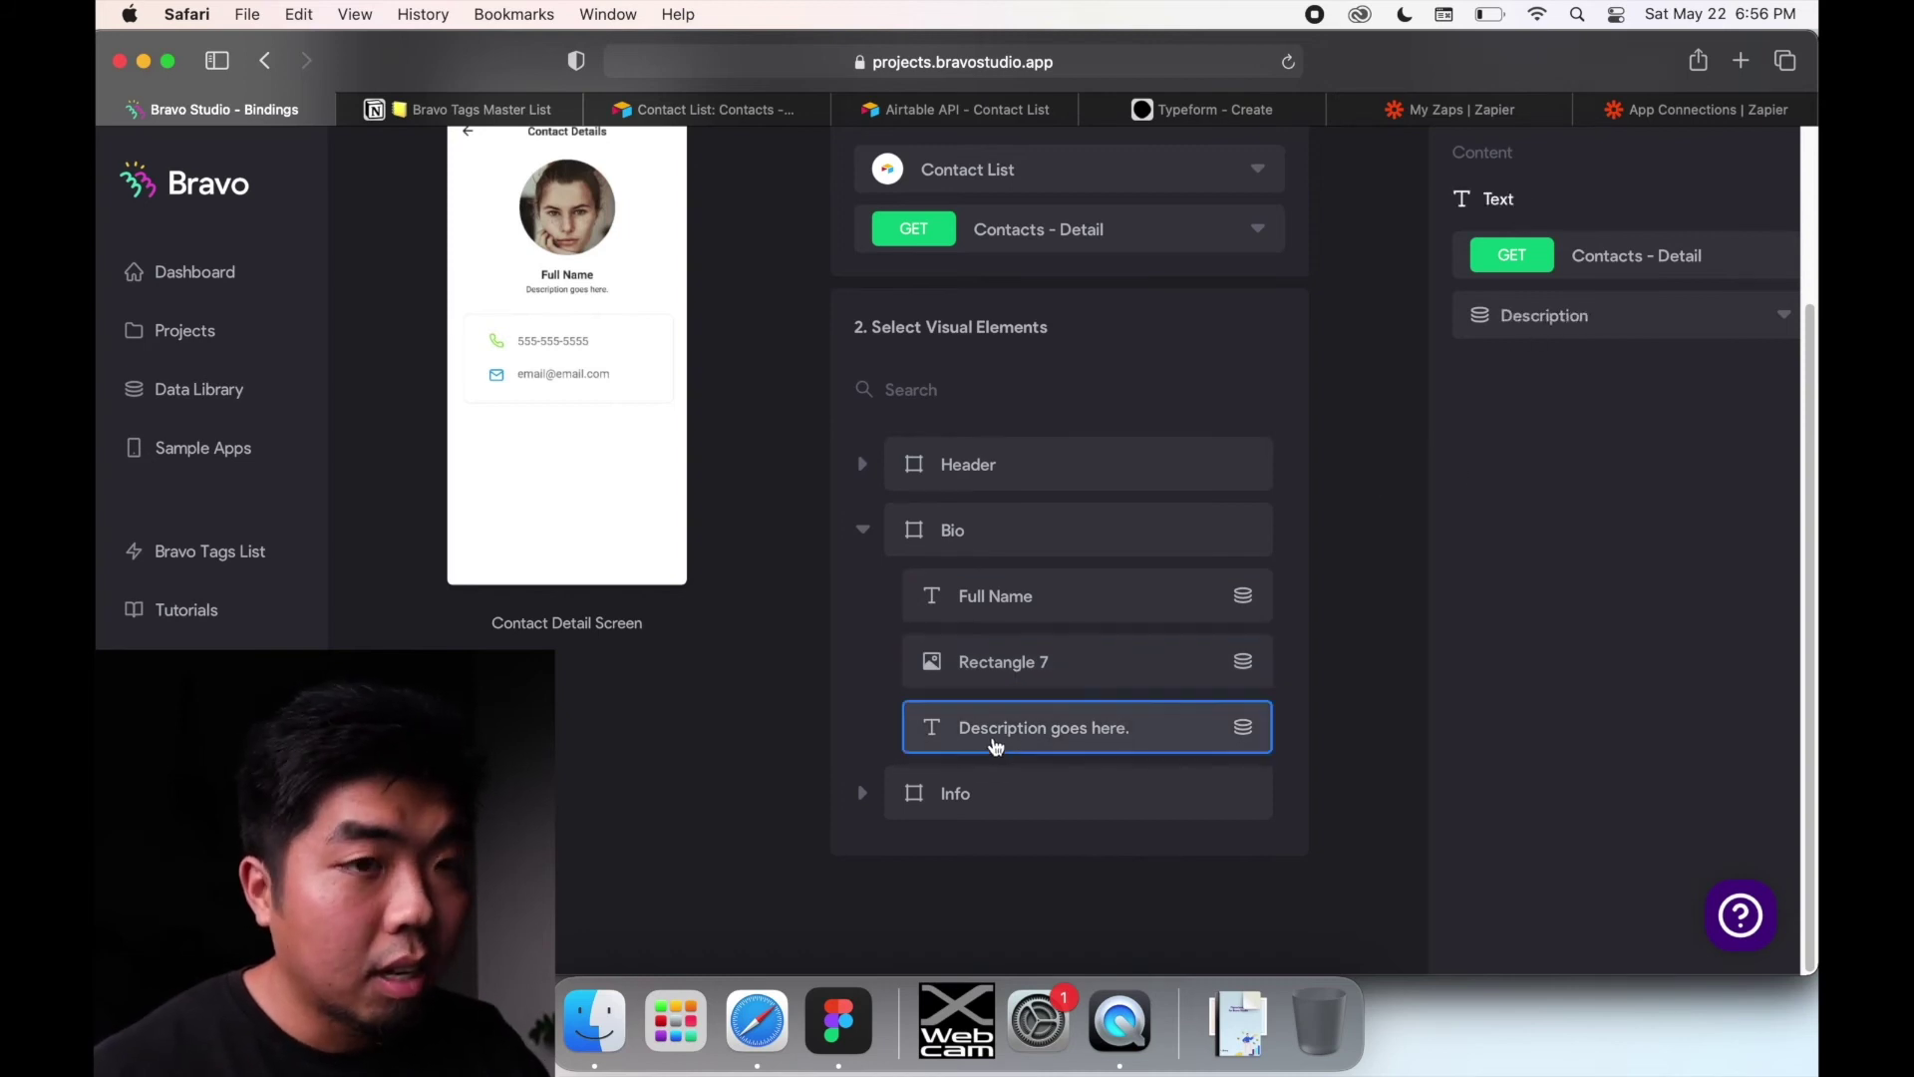
pyautogui.click(863, 794)
pyautogui.scroll(-5, 1055, 696)
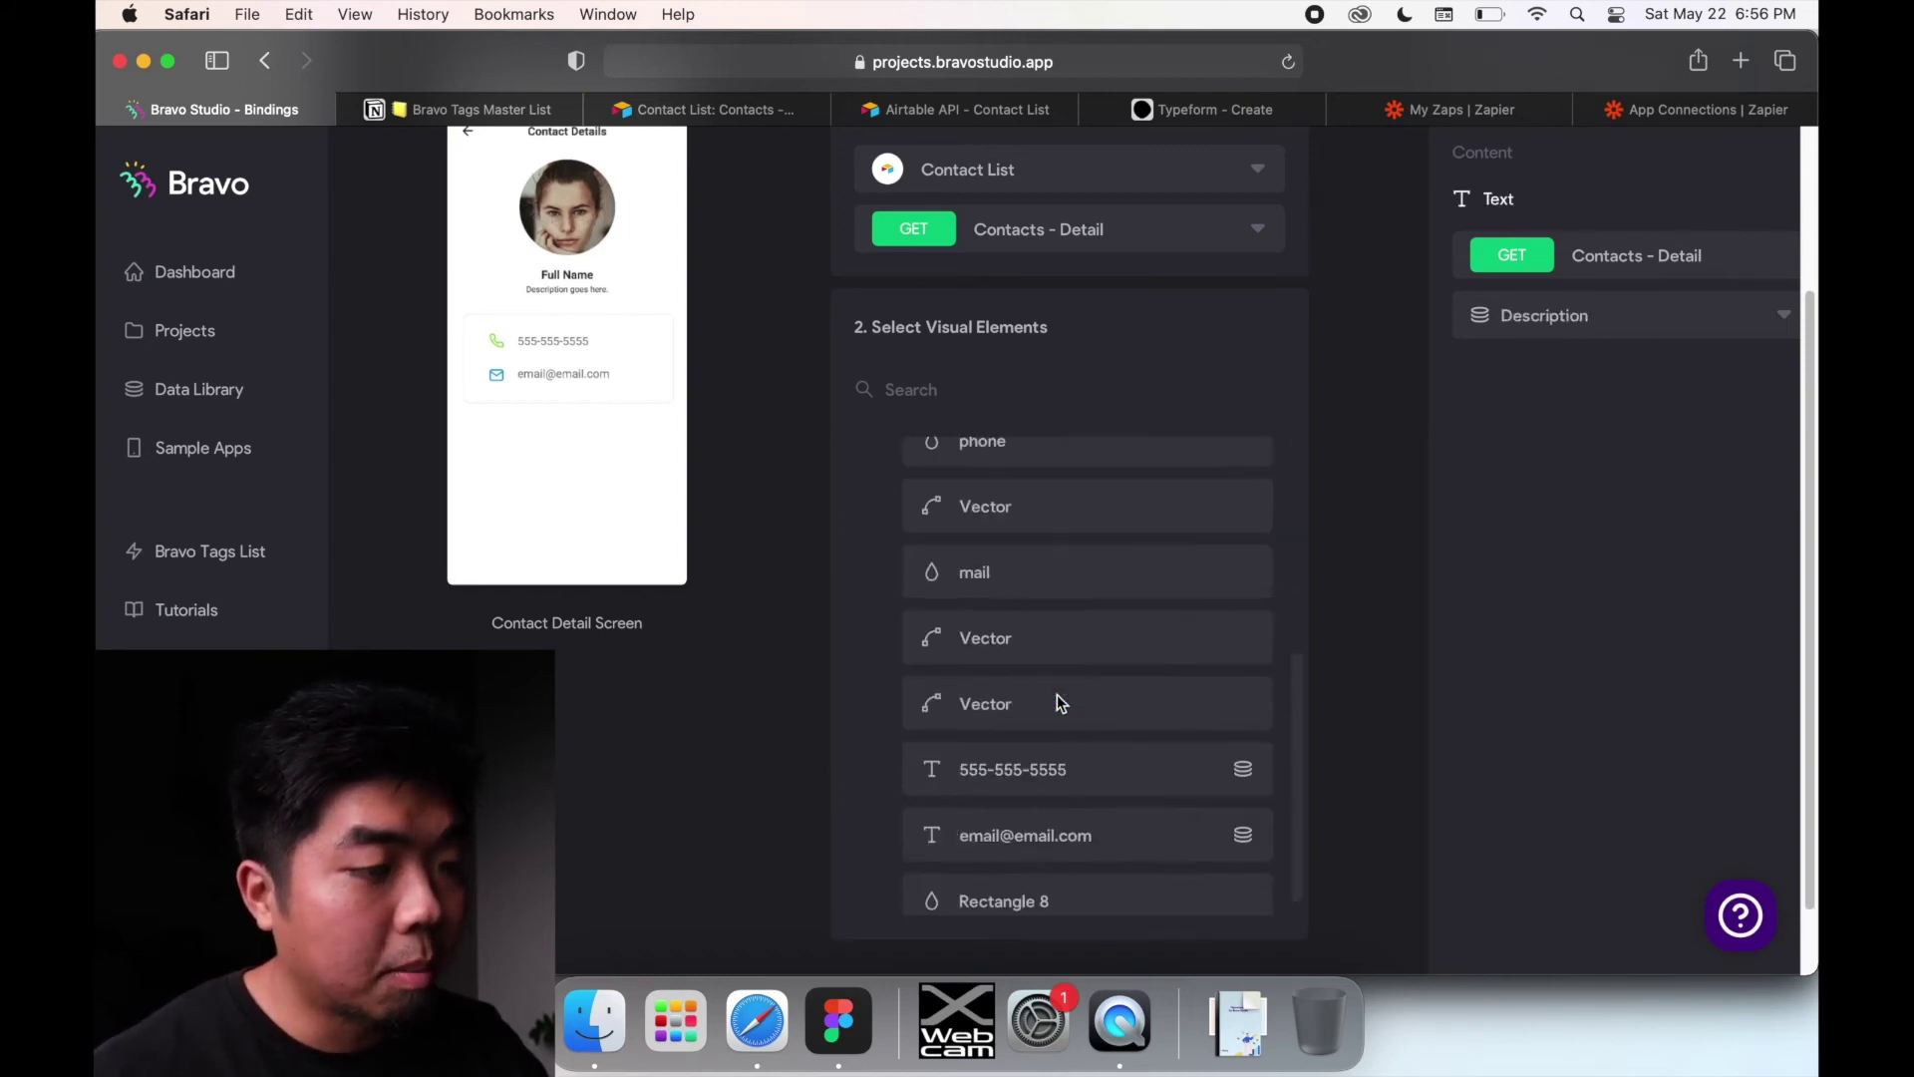
pyautogui.click(1091, 742)
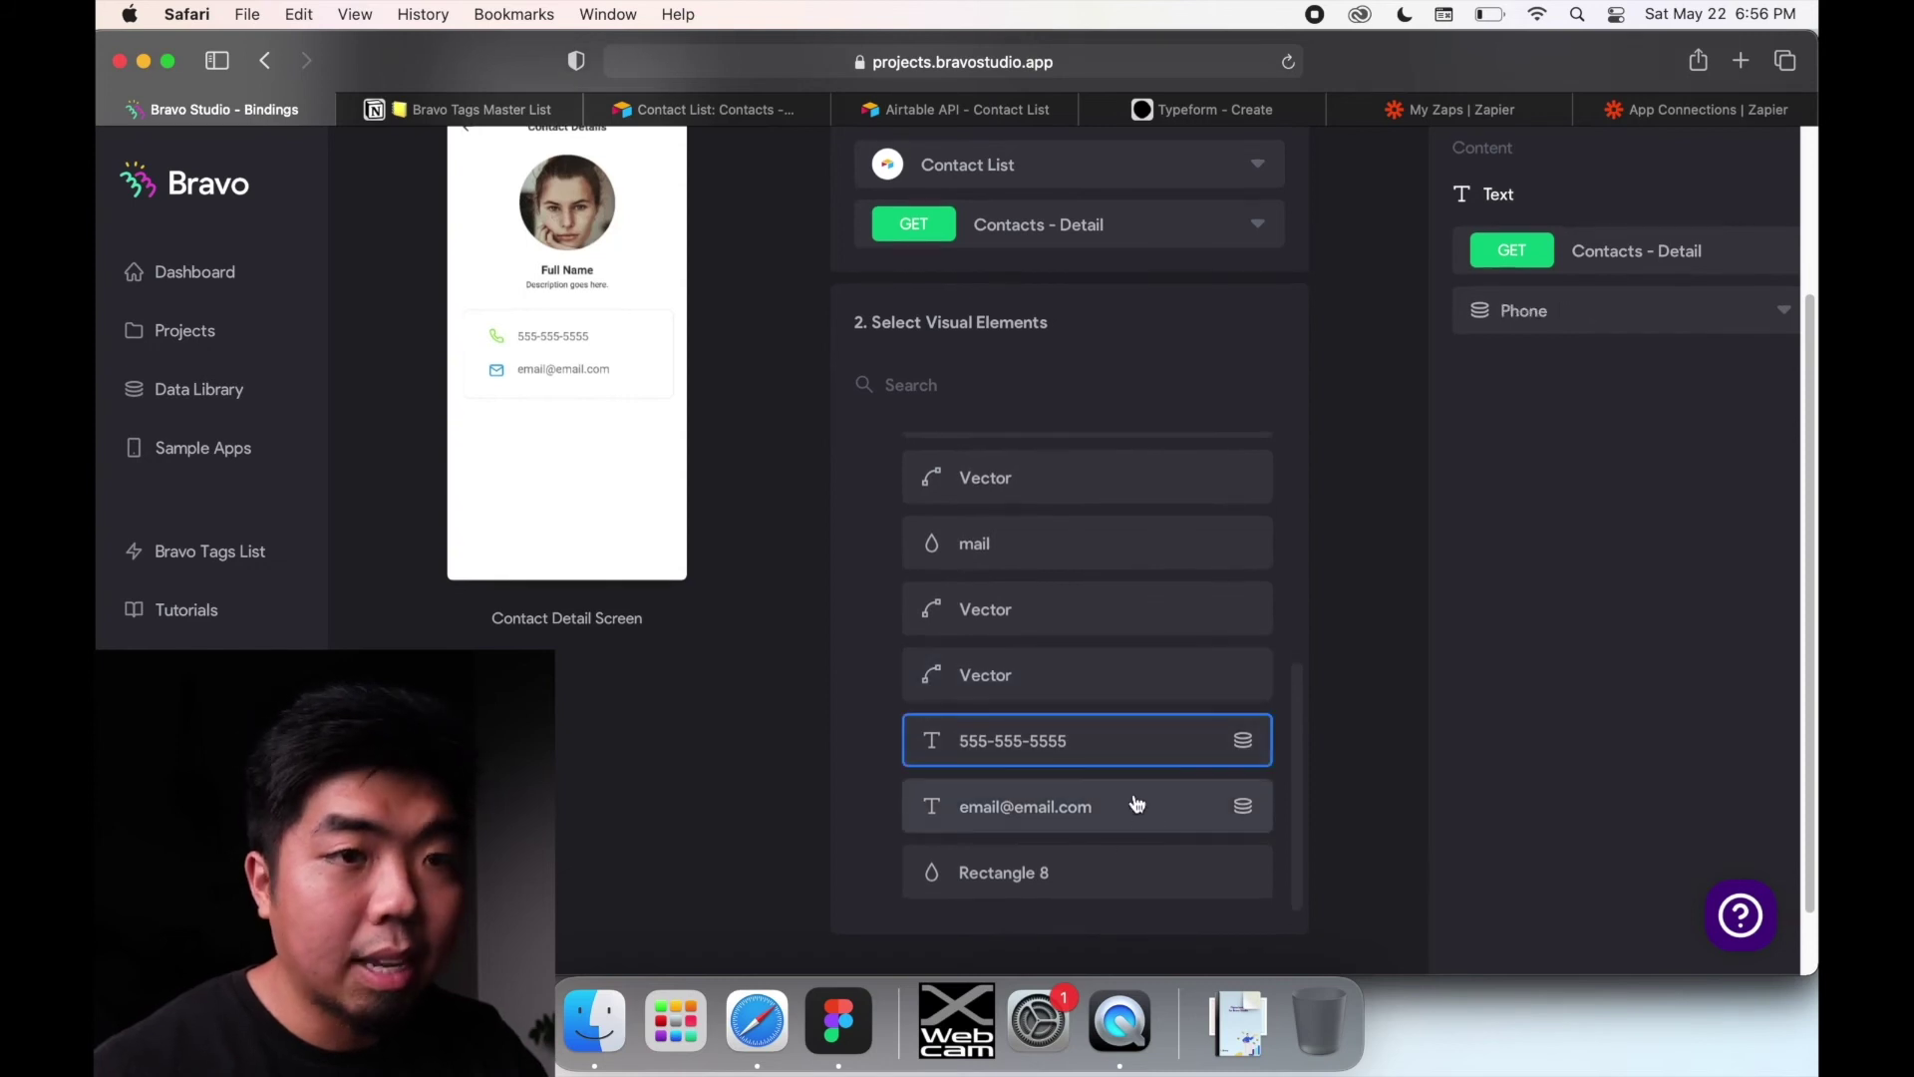
pyautogui.click(1170, 807)
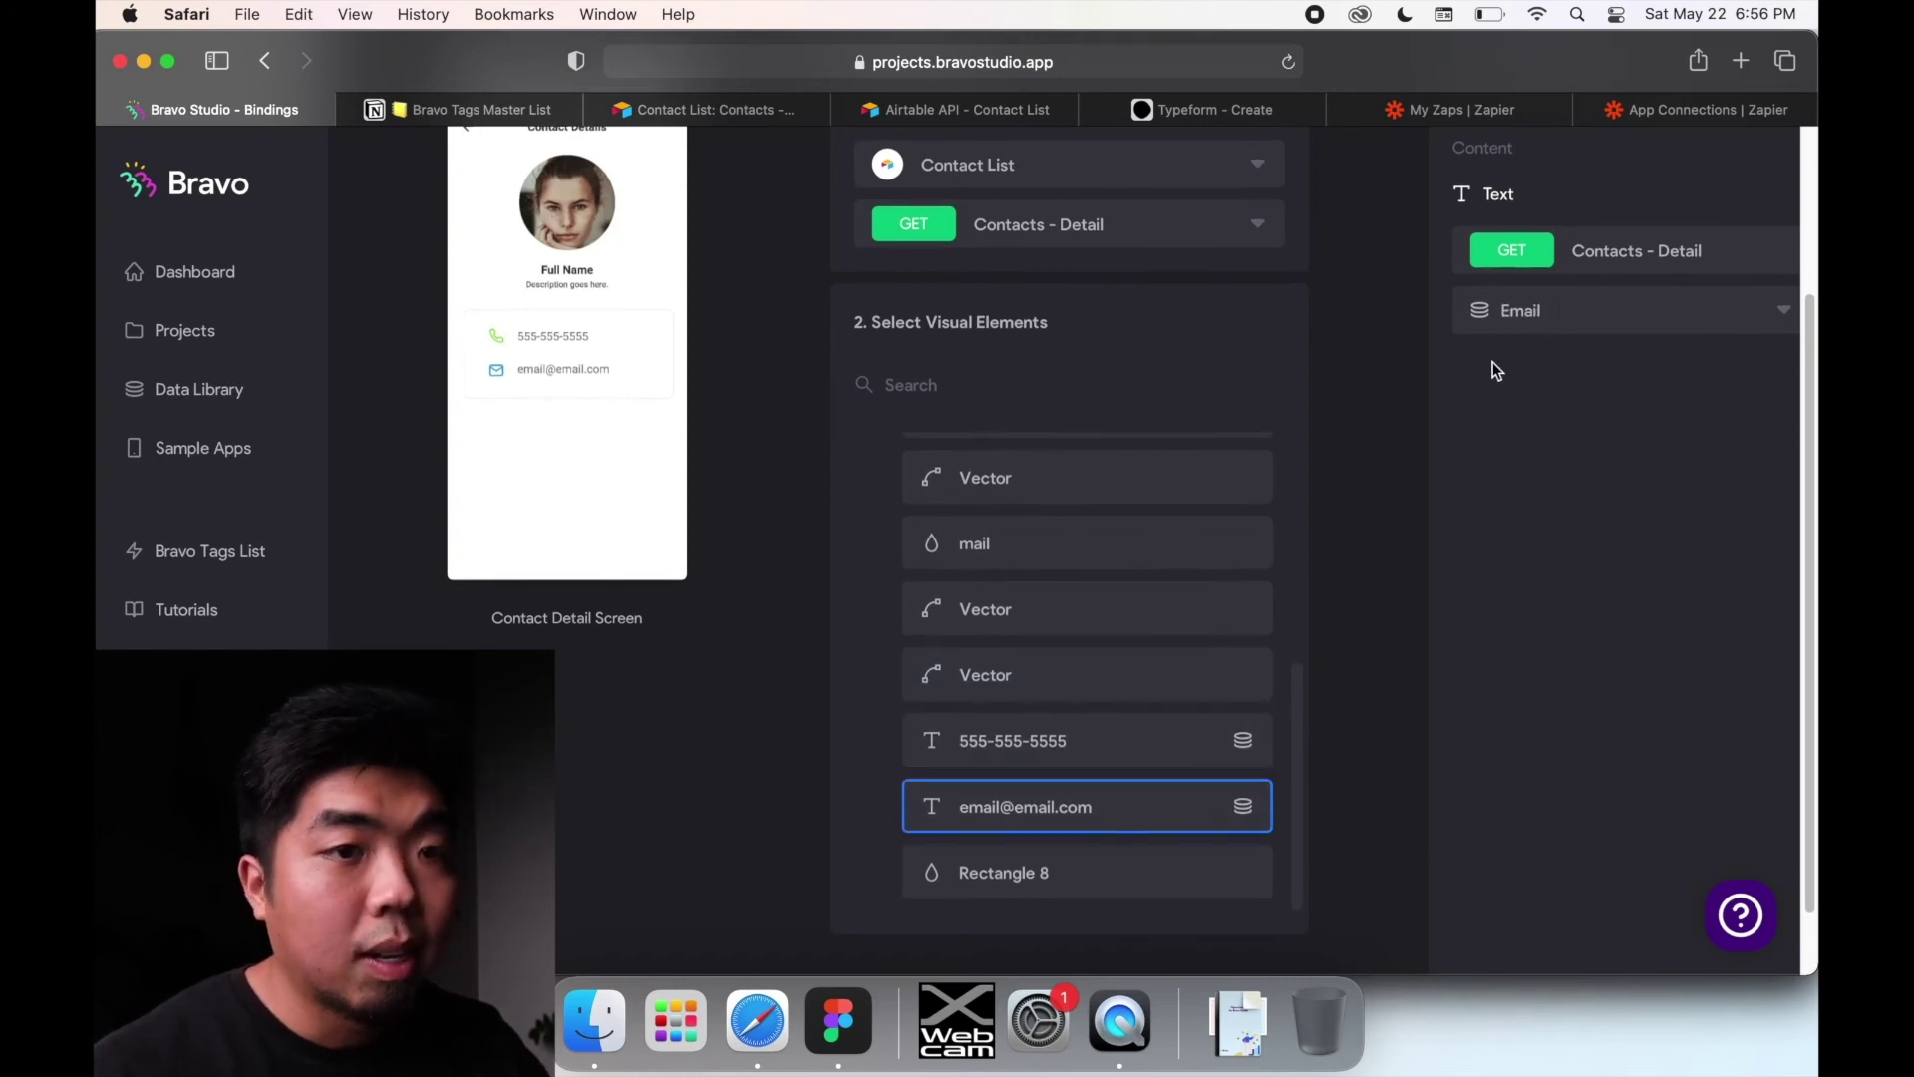
pyautogui.scroll(5, 728, 369)
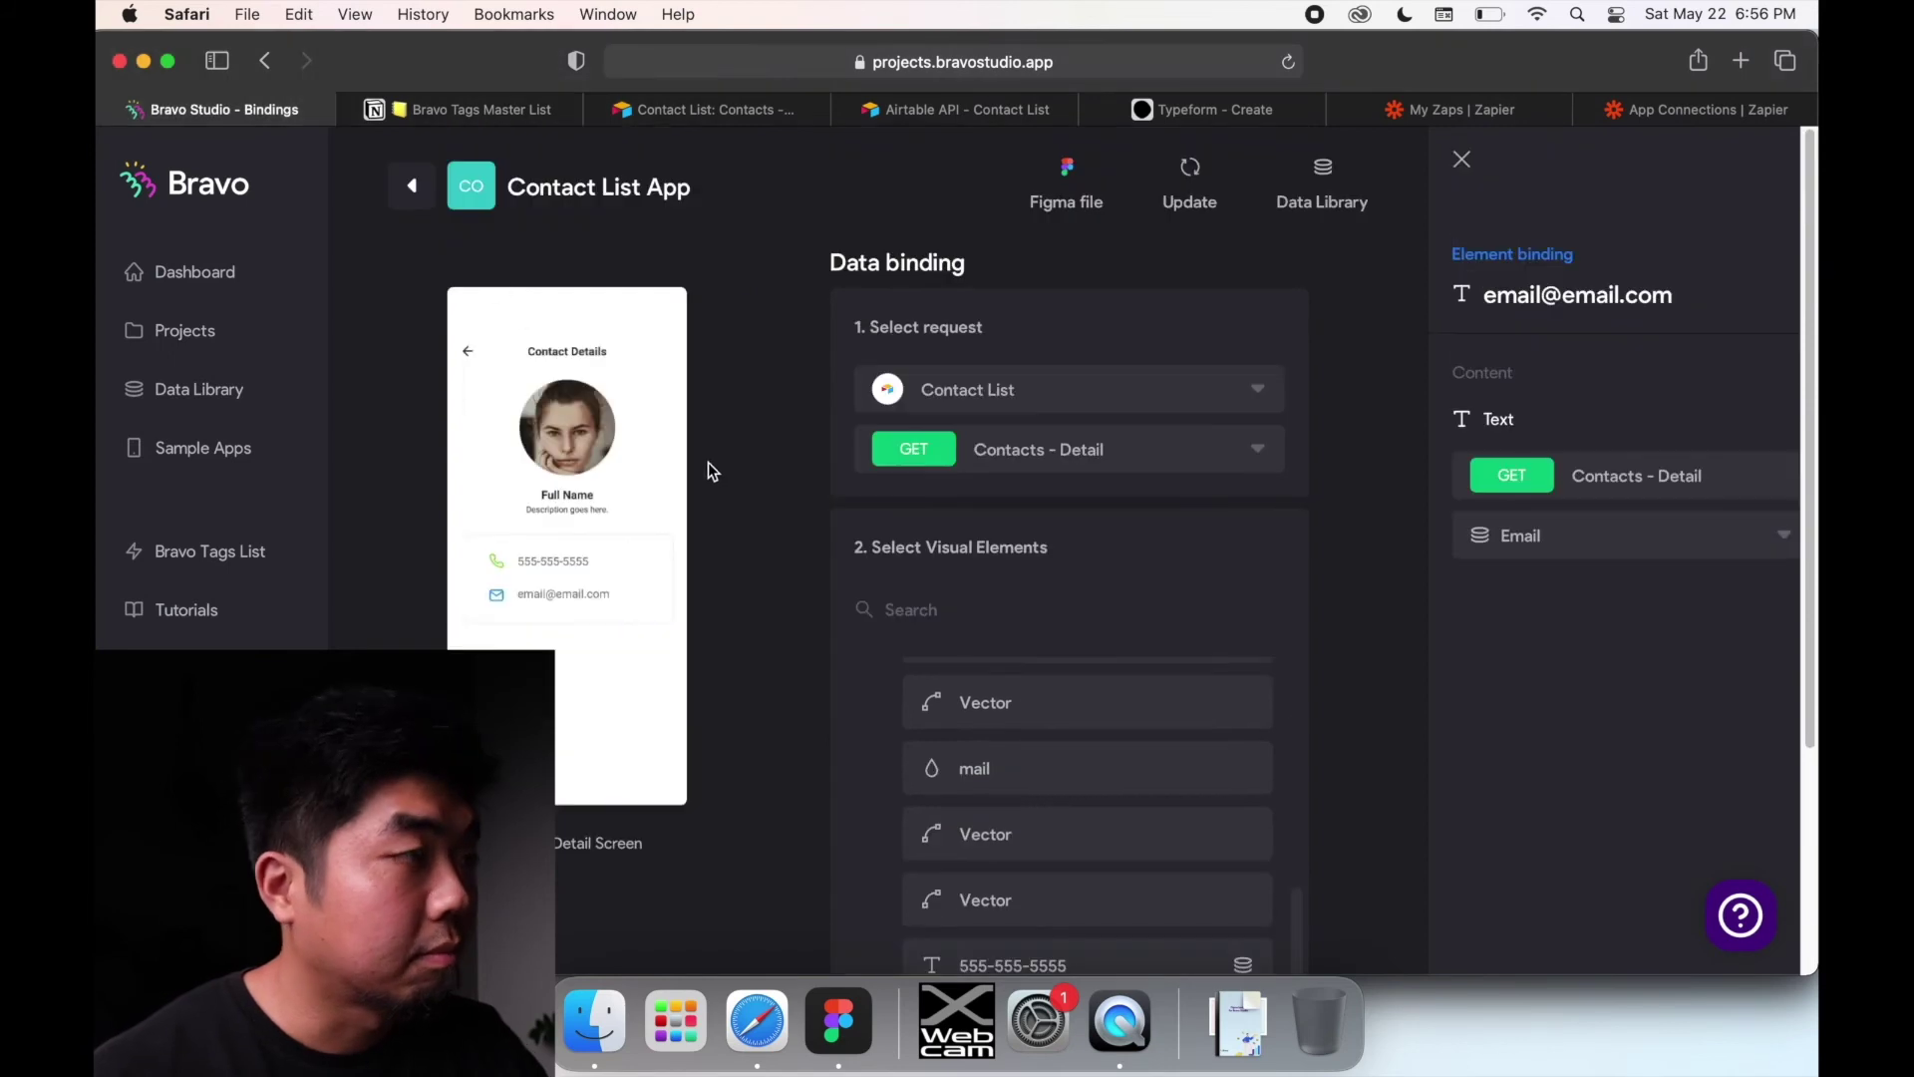
pyautogui.click(413, 190)
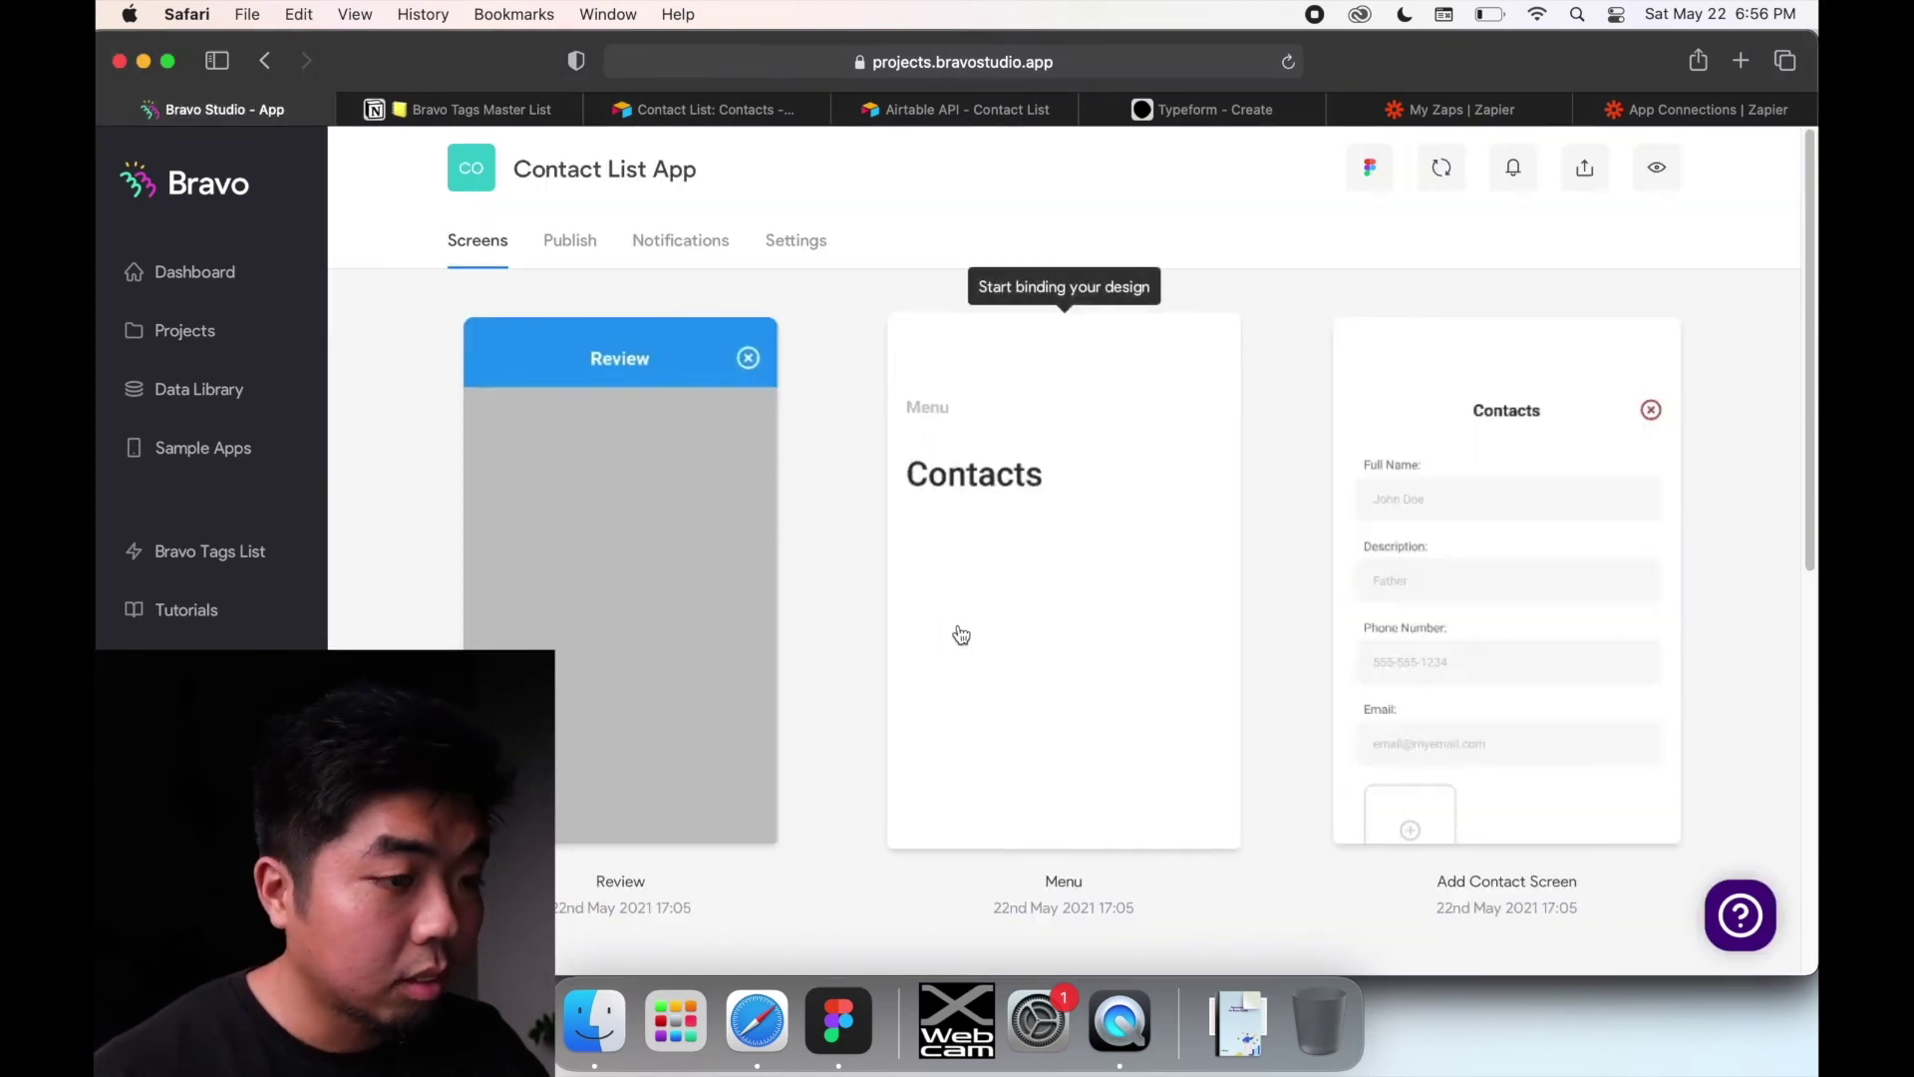
pyautogui.scroll(-5, 960, 635)
pyautogui.scroll(5, 1046, 611)
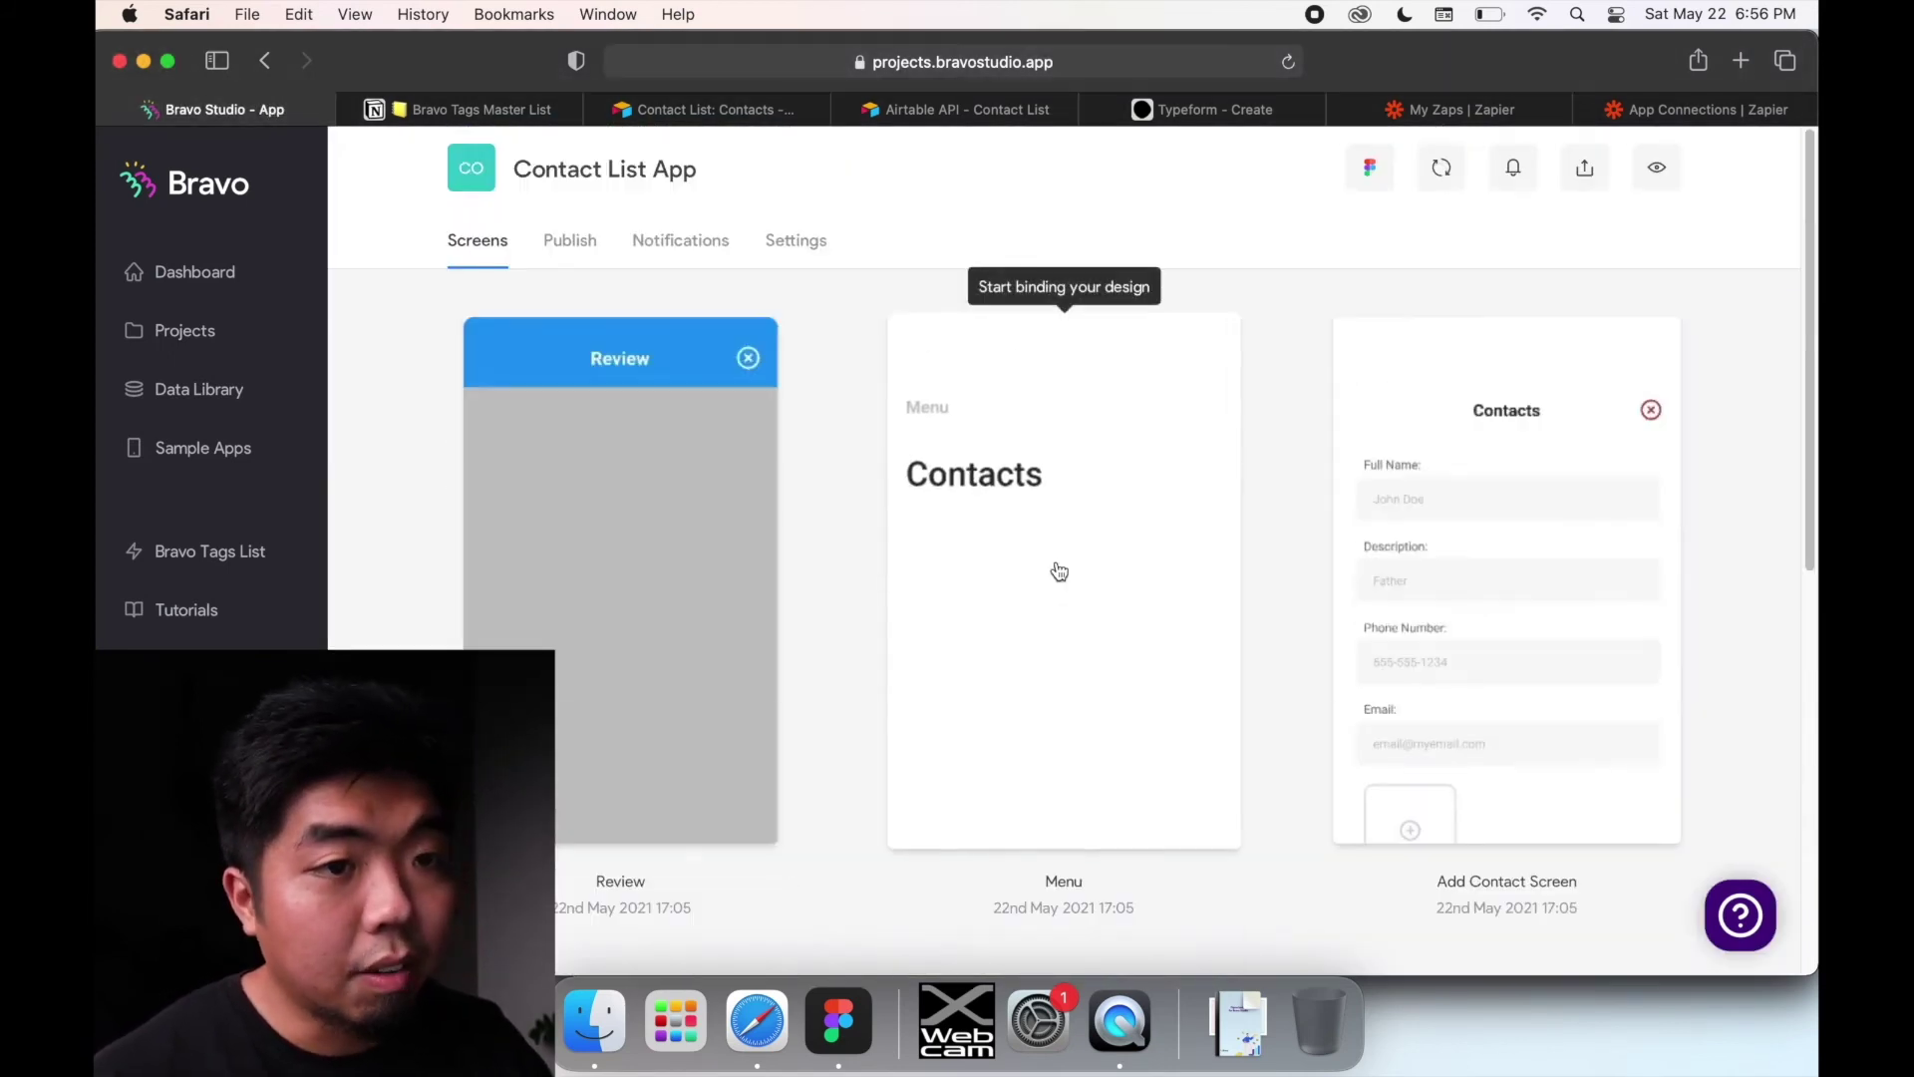
pyautogui.scroll(-1, 1495, 543)
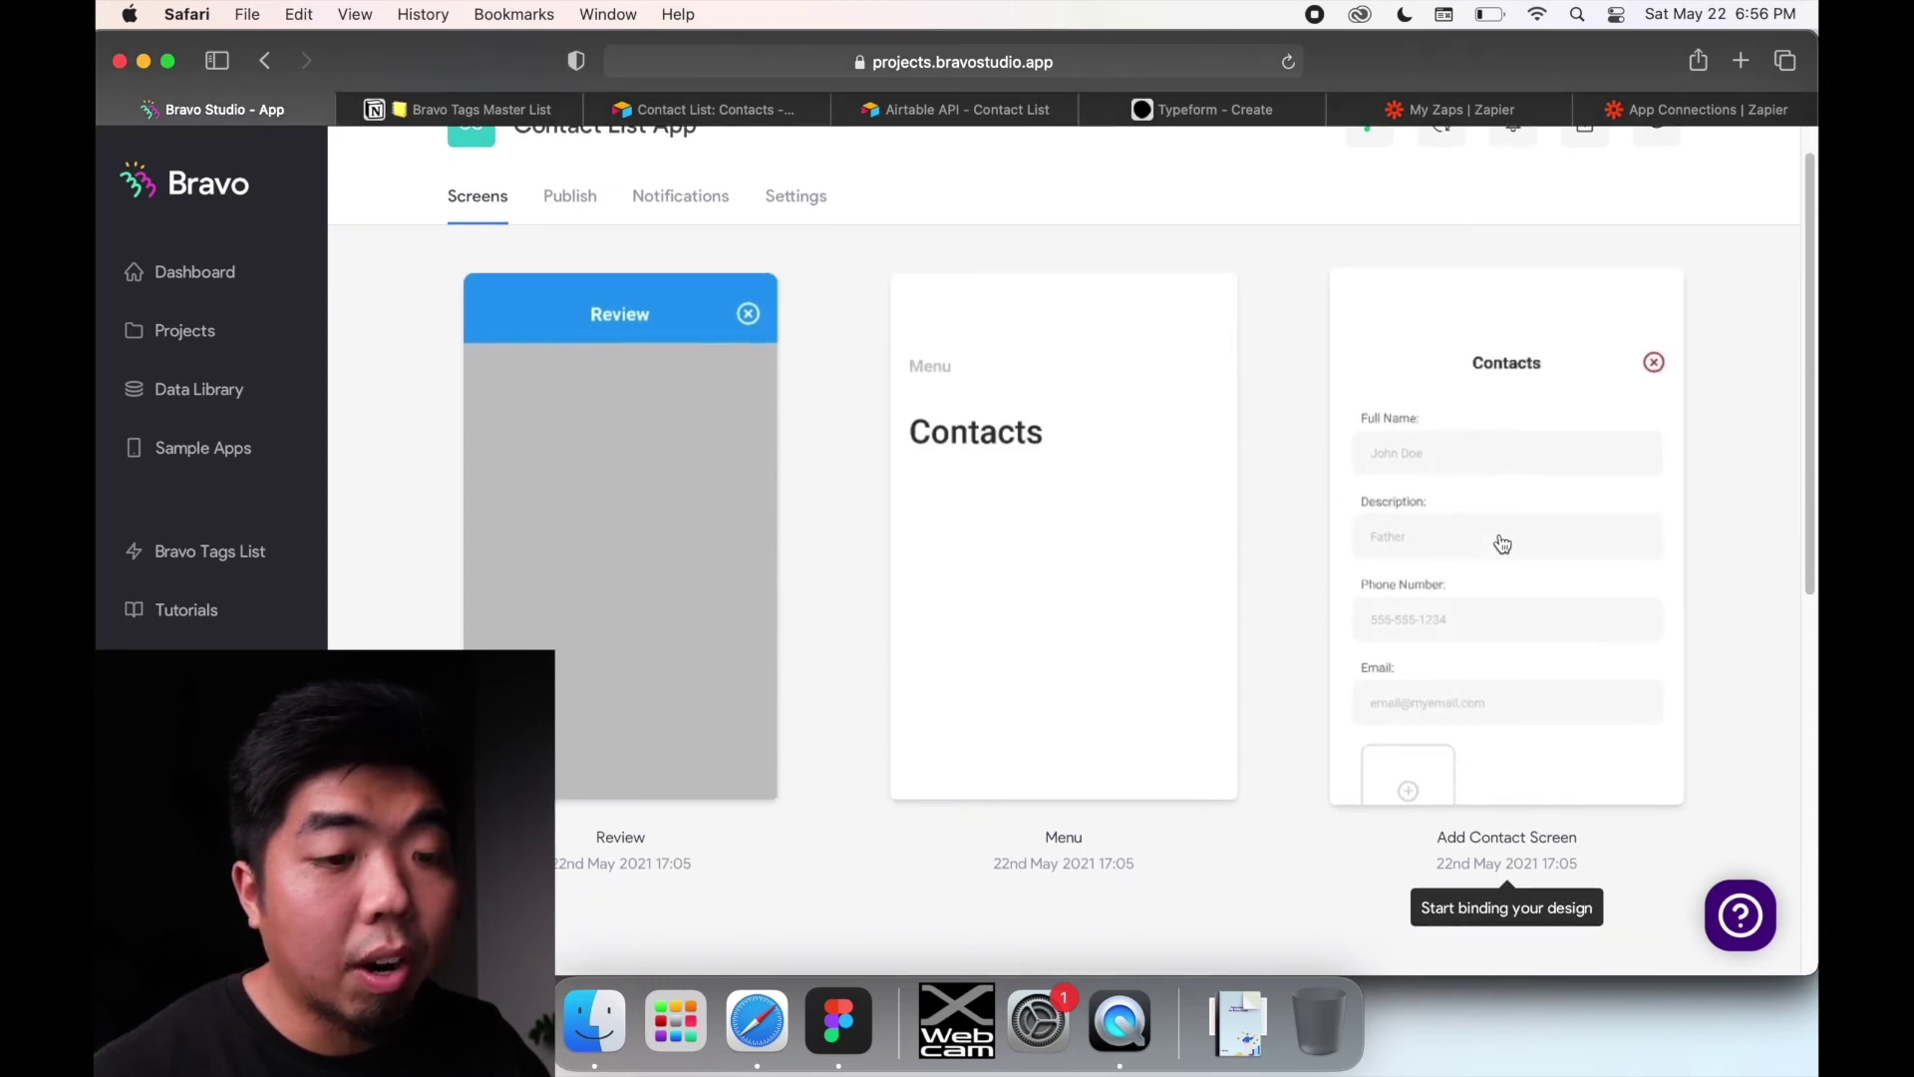
# Step: Open the Add Contact Screen's data binding, which uses the POST Contact request
pyautogui.click(1444, 411)
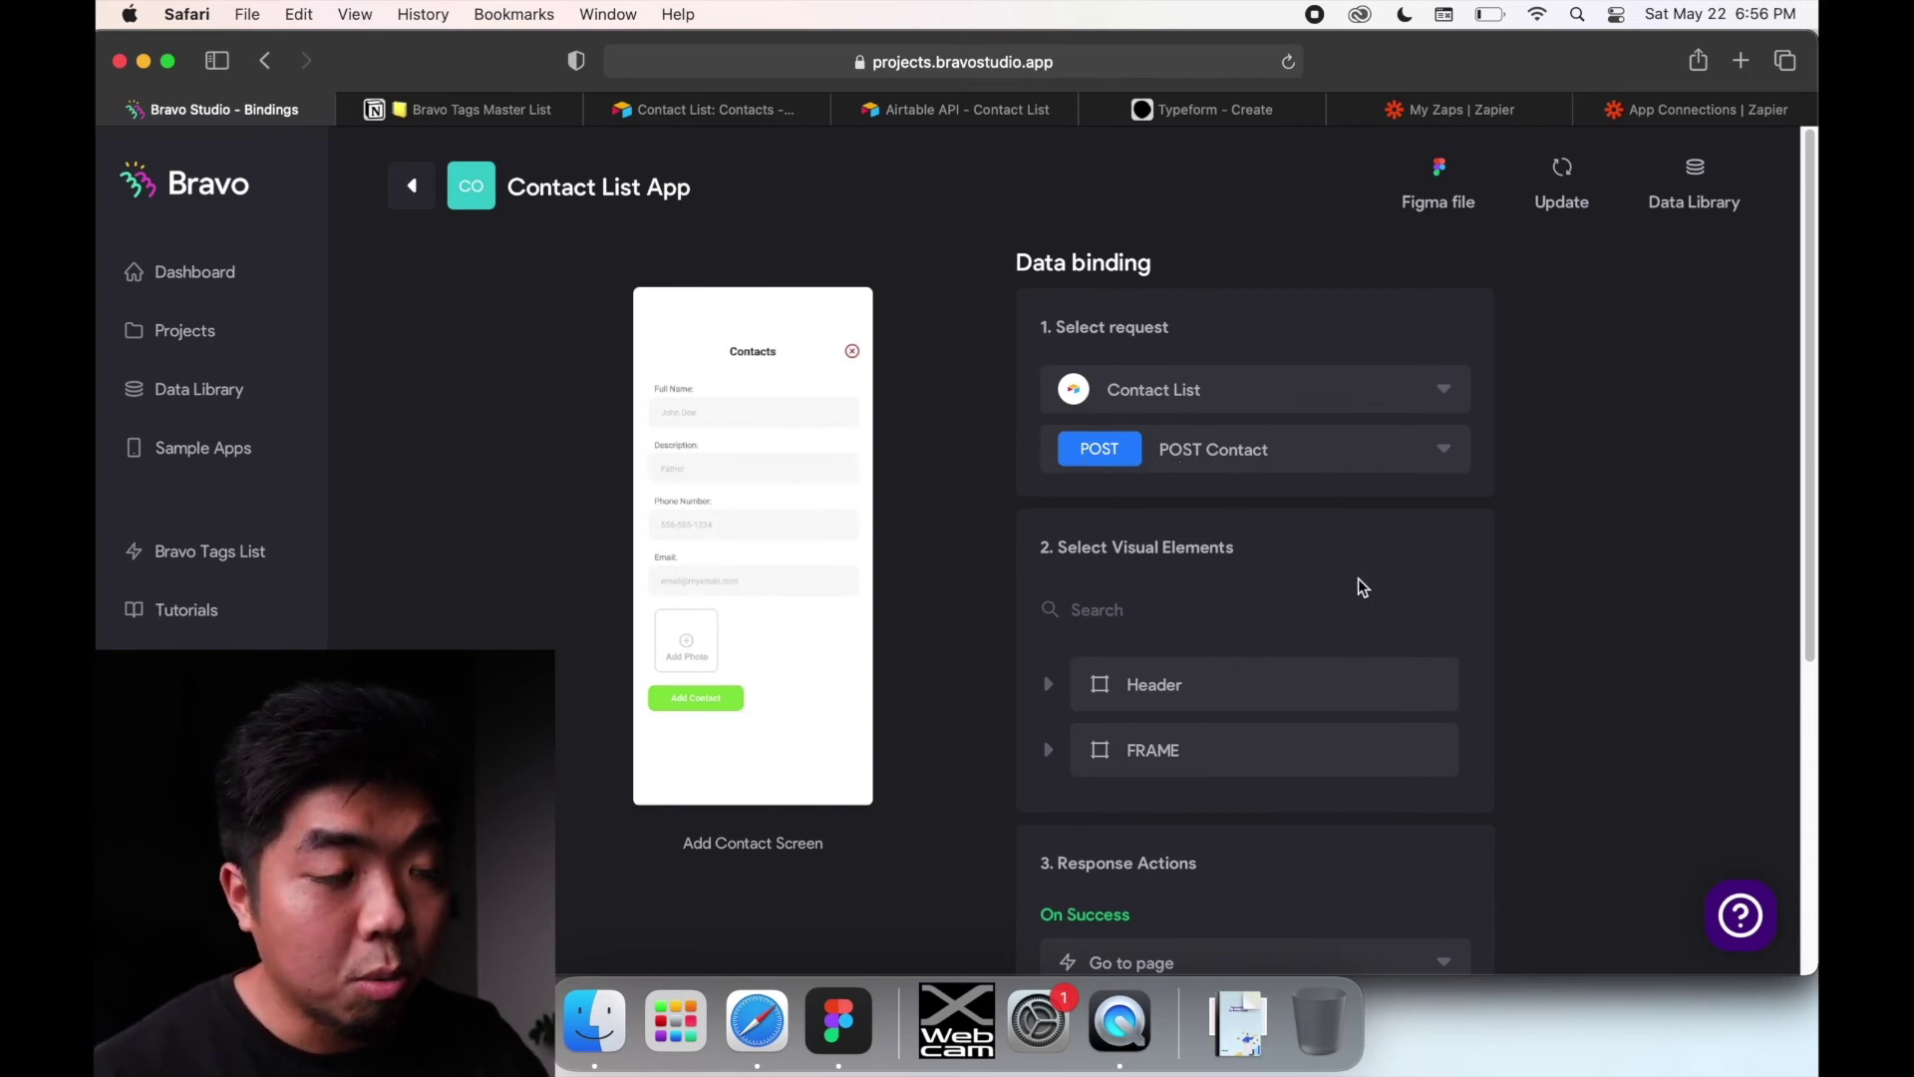
pyautogui.scroll(-1, 1362, 586)
pyautogui.scroll(-5, 1360, 586)
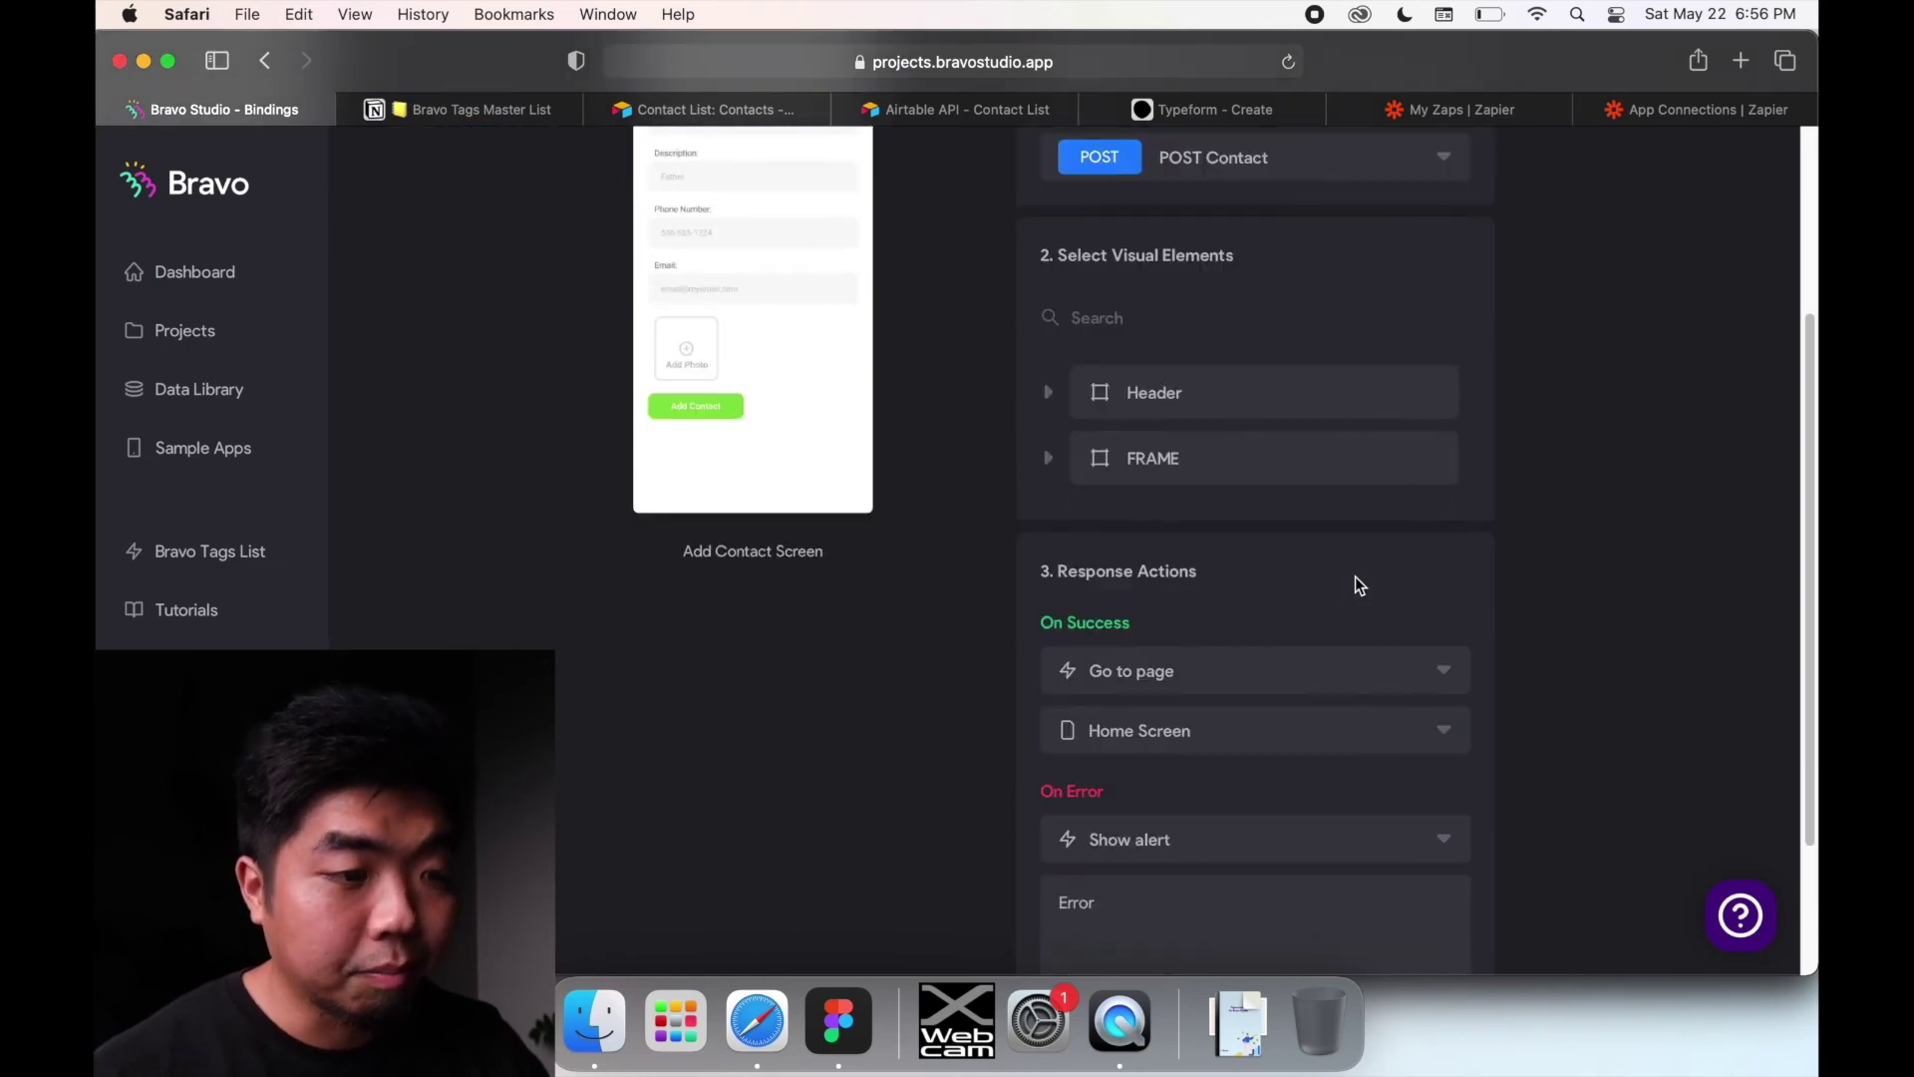
pyautogui.scroll(-1, 1354, 578)
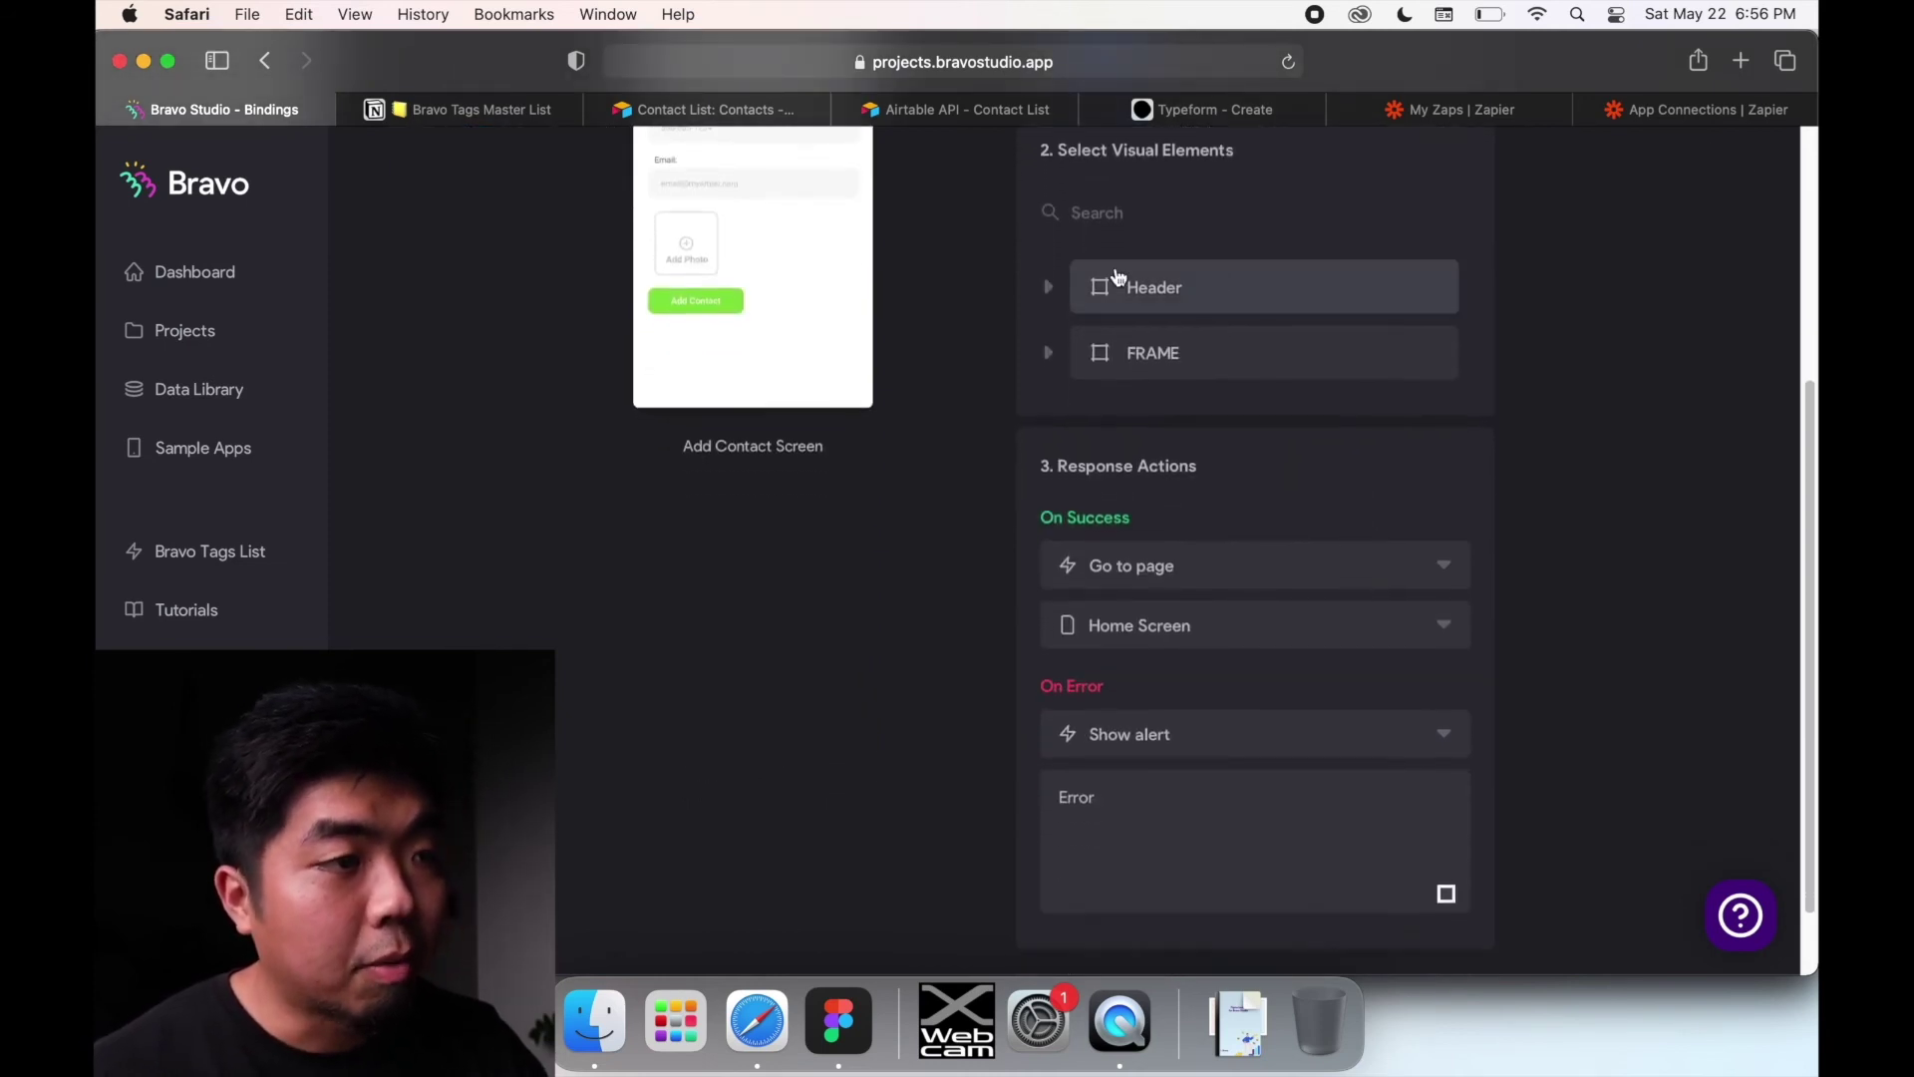
pyautogui.scroll(-1, 1197, 575)
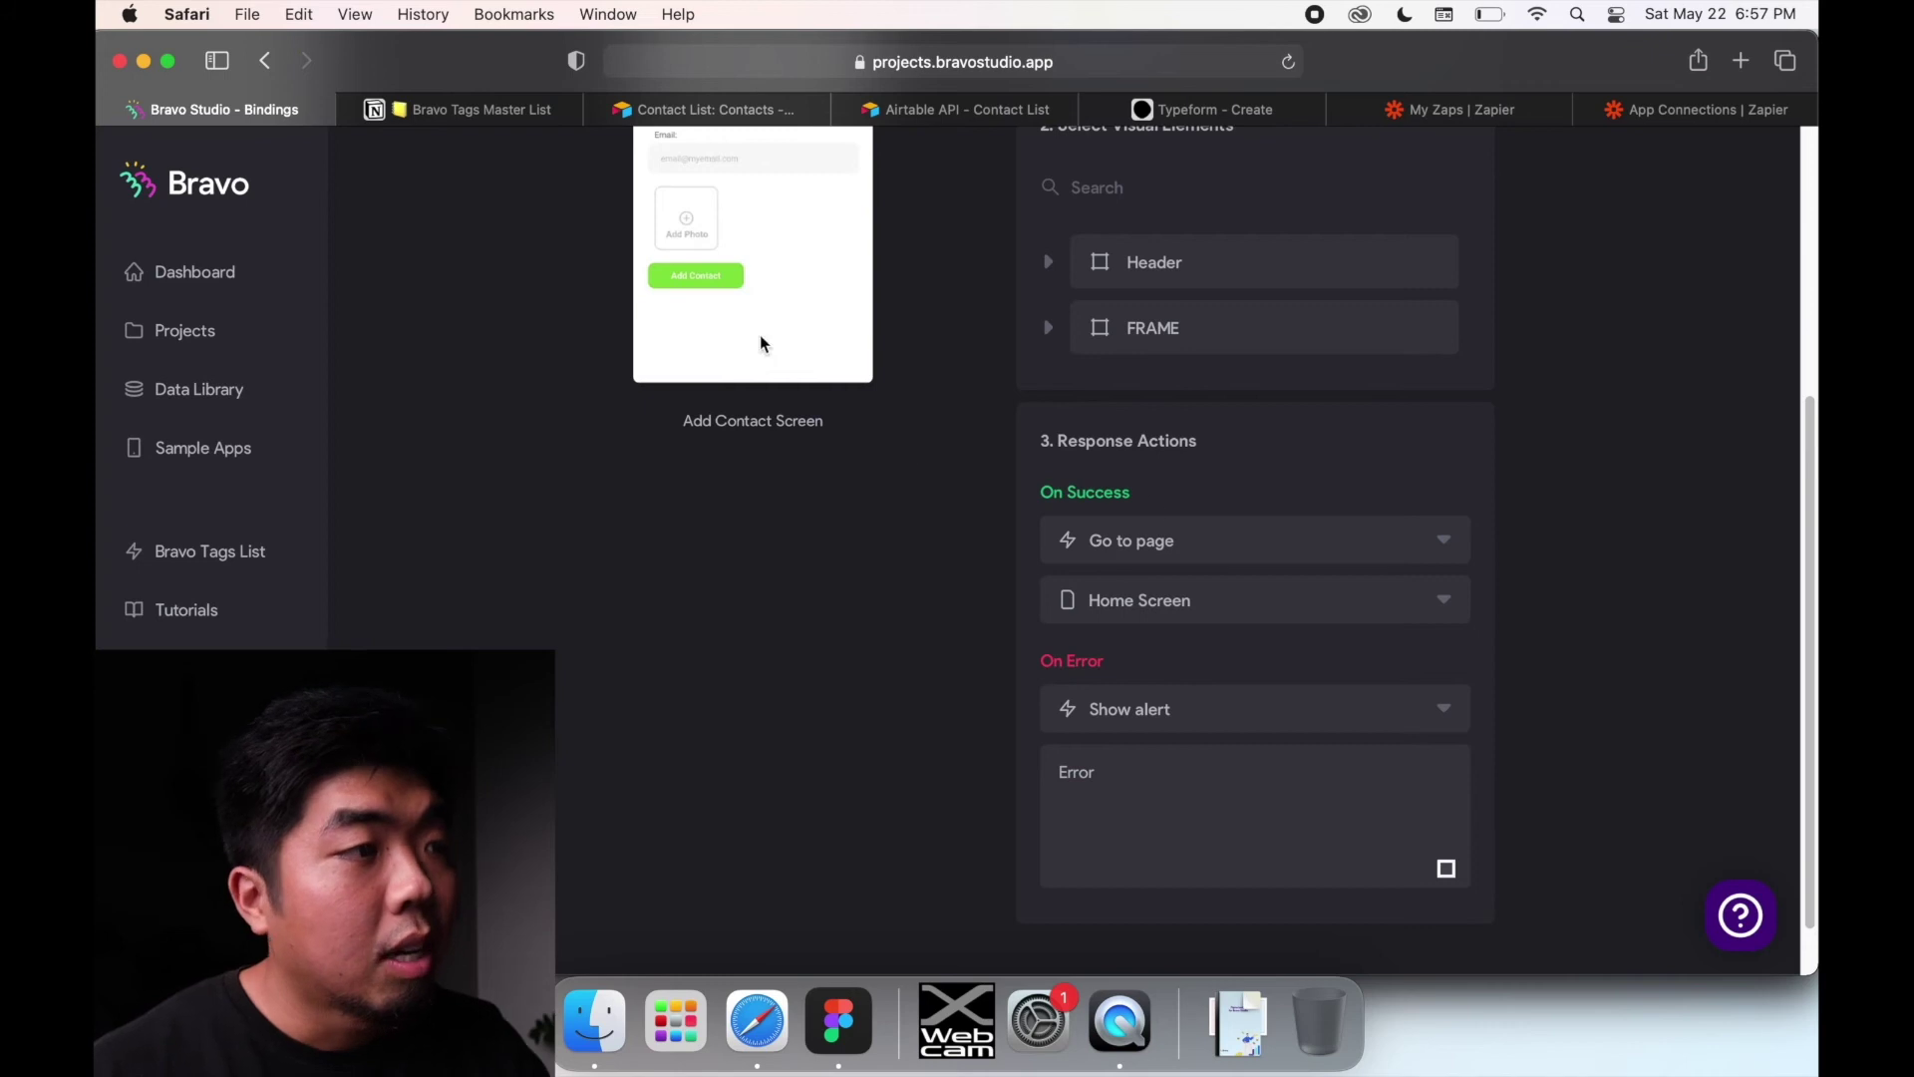
pyautogui.scroll(1, 759, 344)
pyautogui.scroll(1, 686, 298)
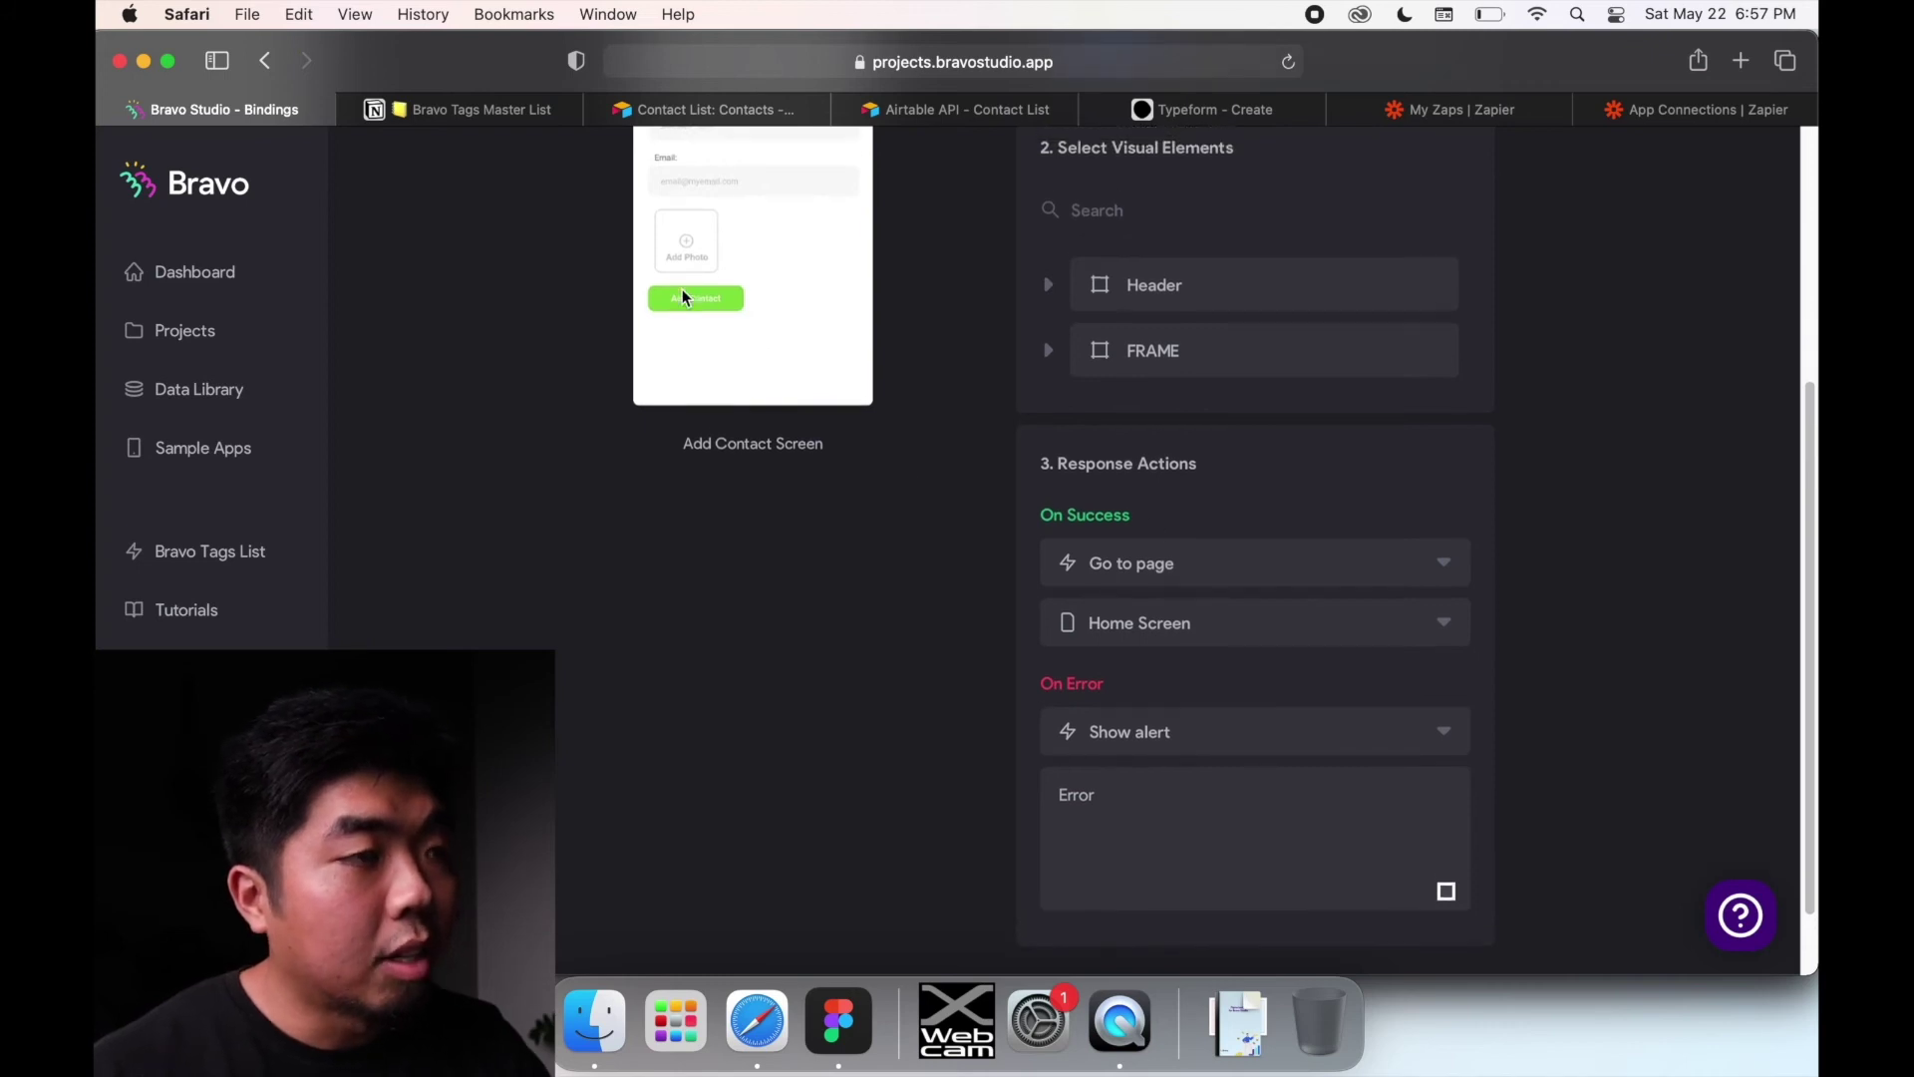
# Step: Set On Success to go to Home Screen and change the On Error alert text to 'Error...'
pyautogui.click(1170, 558)
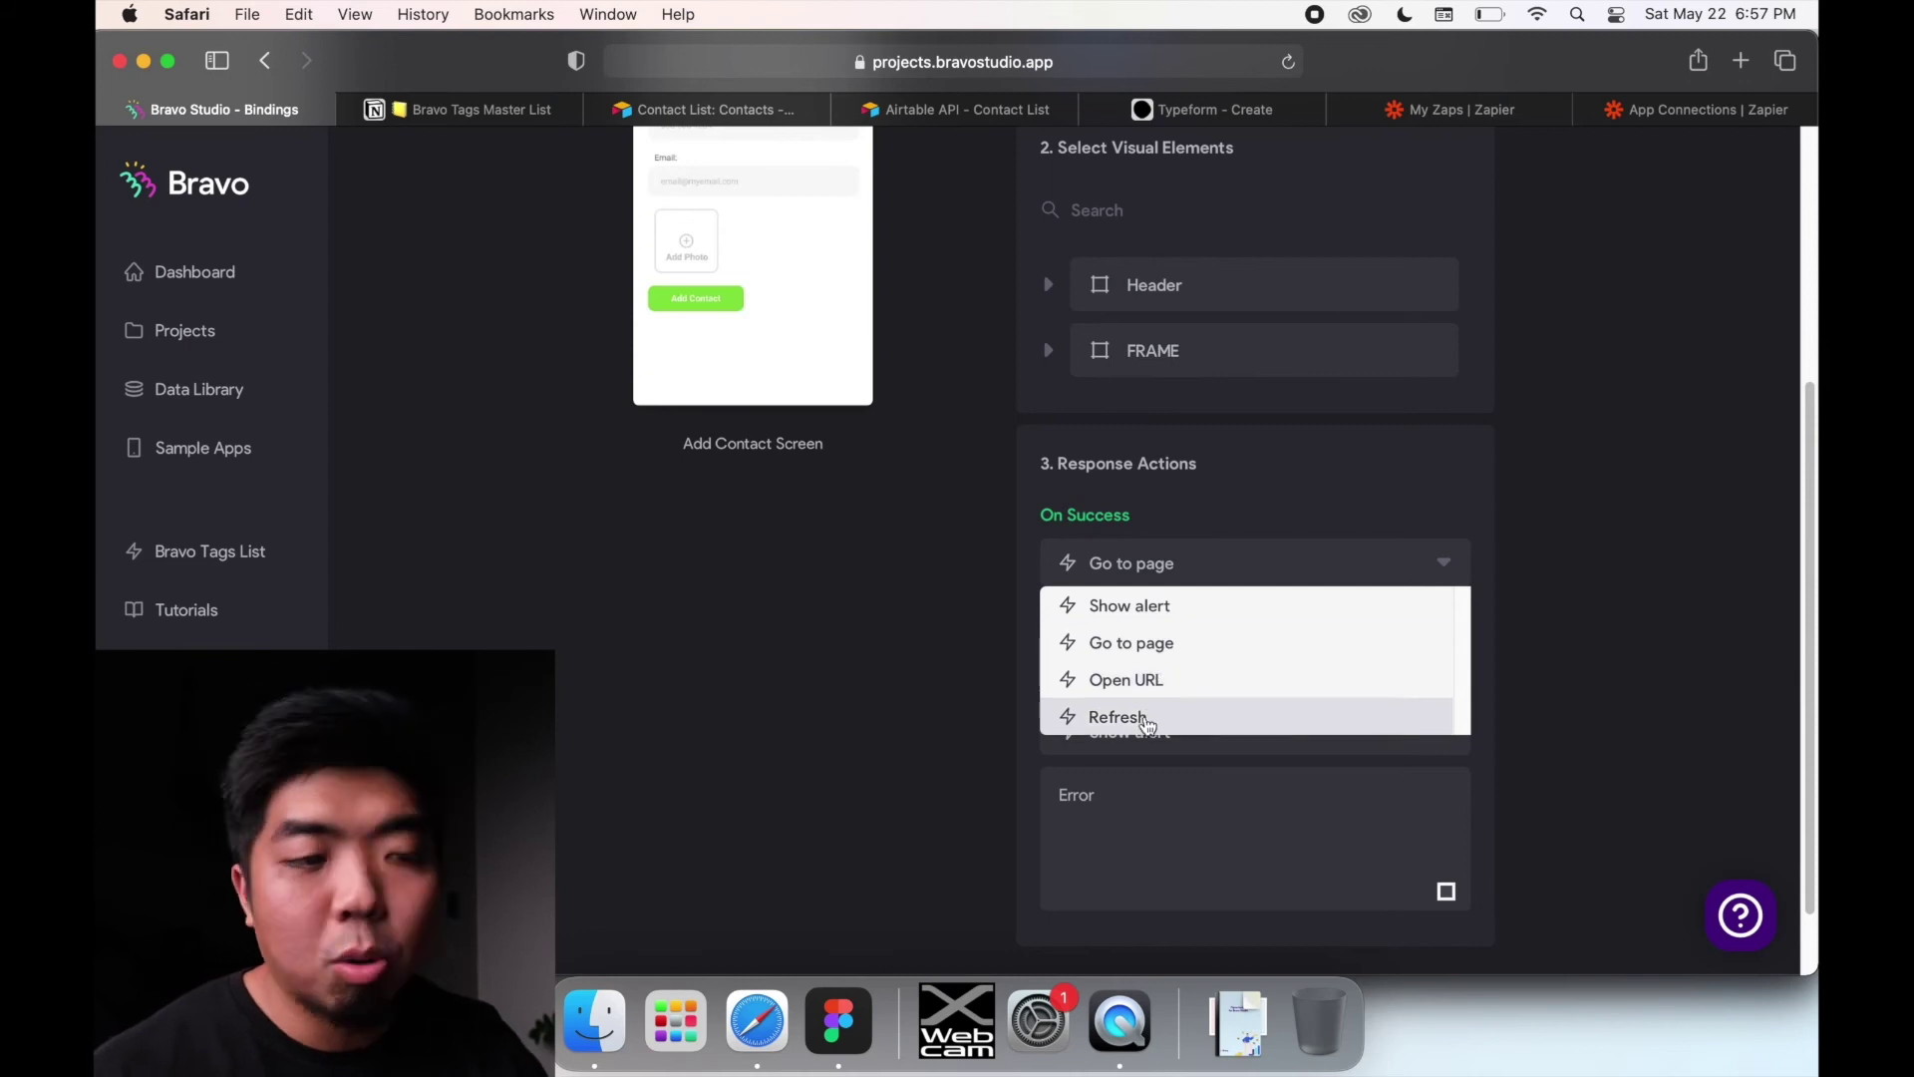
pyautogui.click(1182, 650)
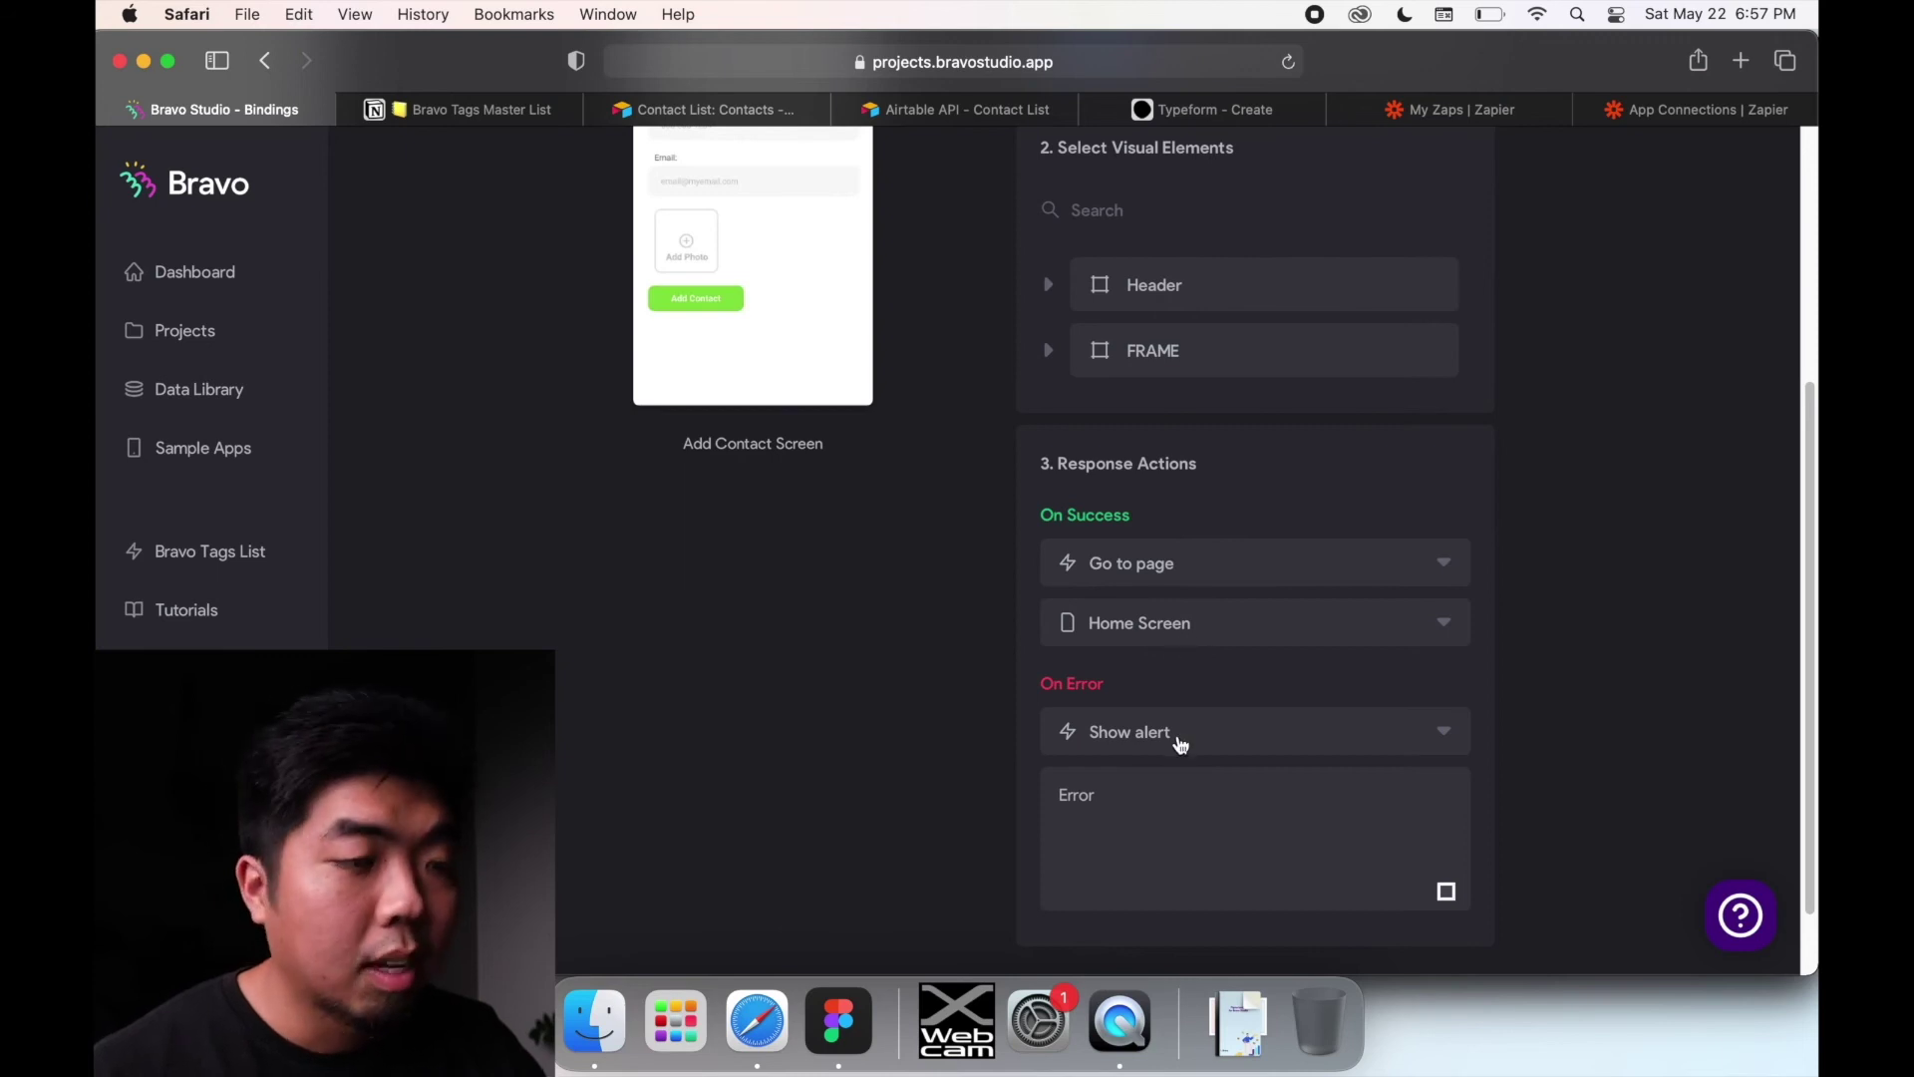
pyautogui.click(1134, 797)
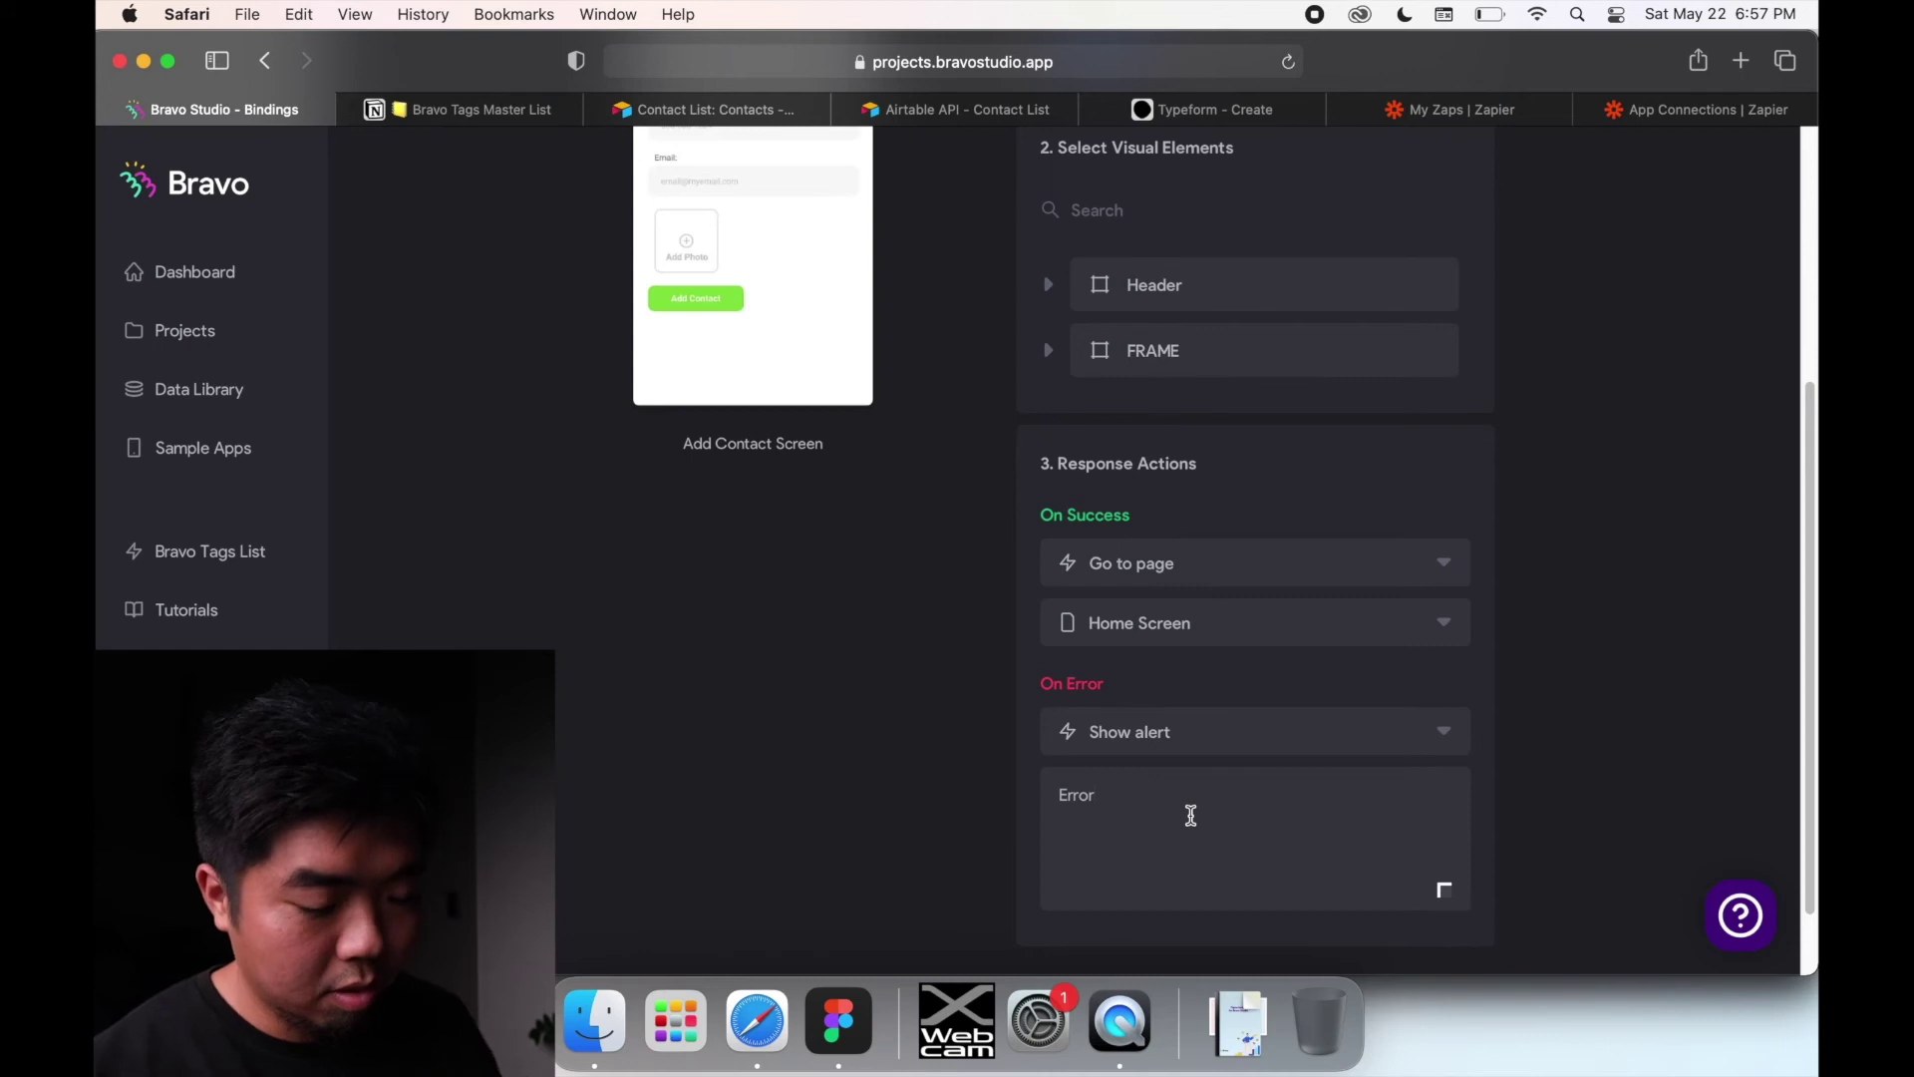
pyautogui.write('...')
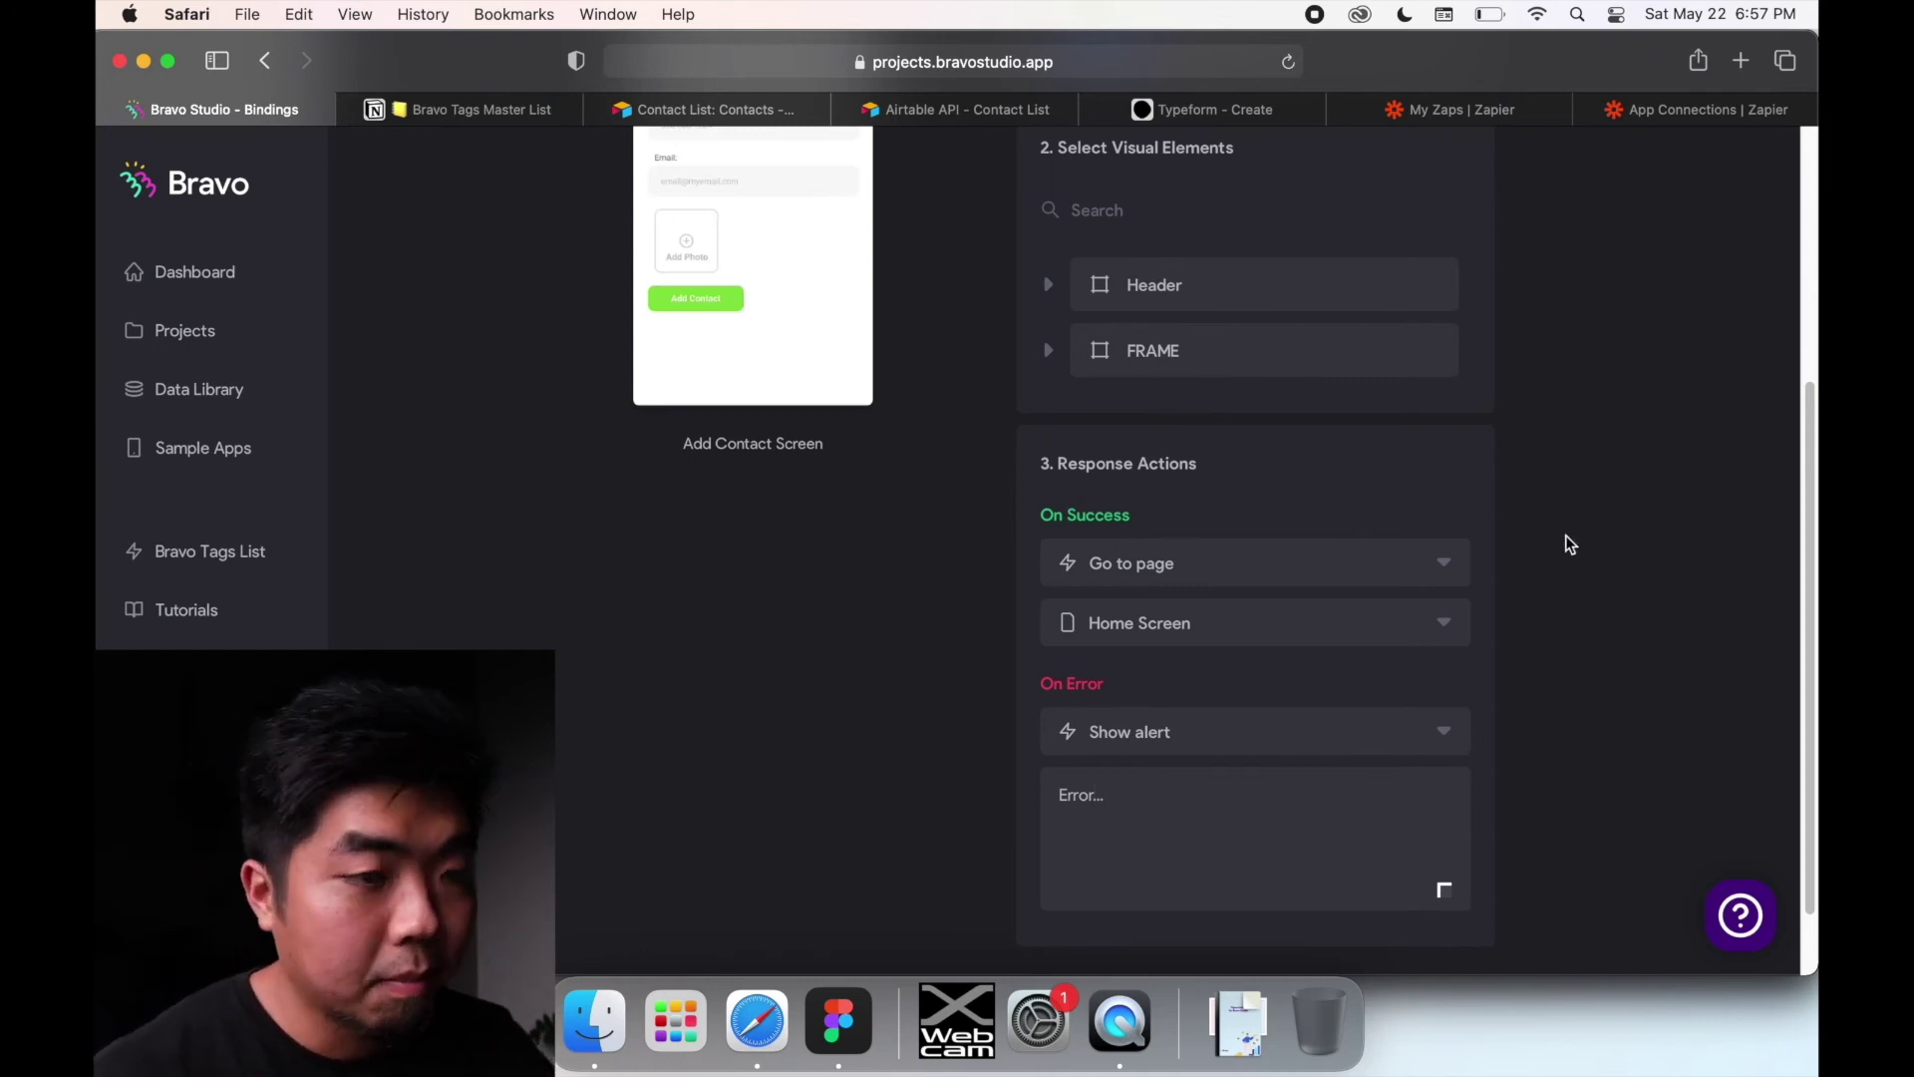
pyautogui.scroll(3, 1570, 508)
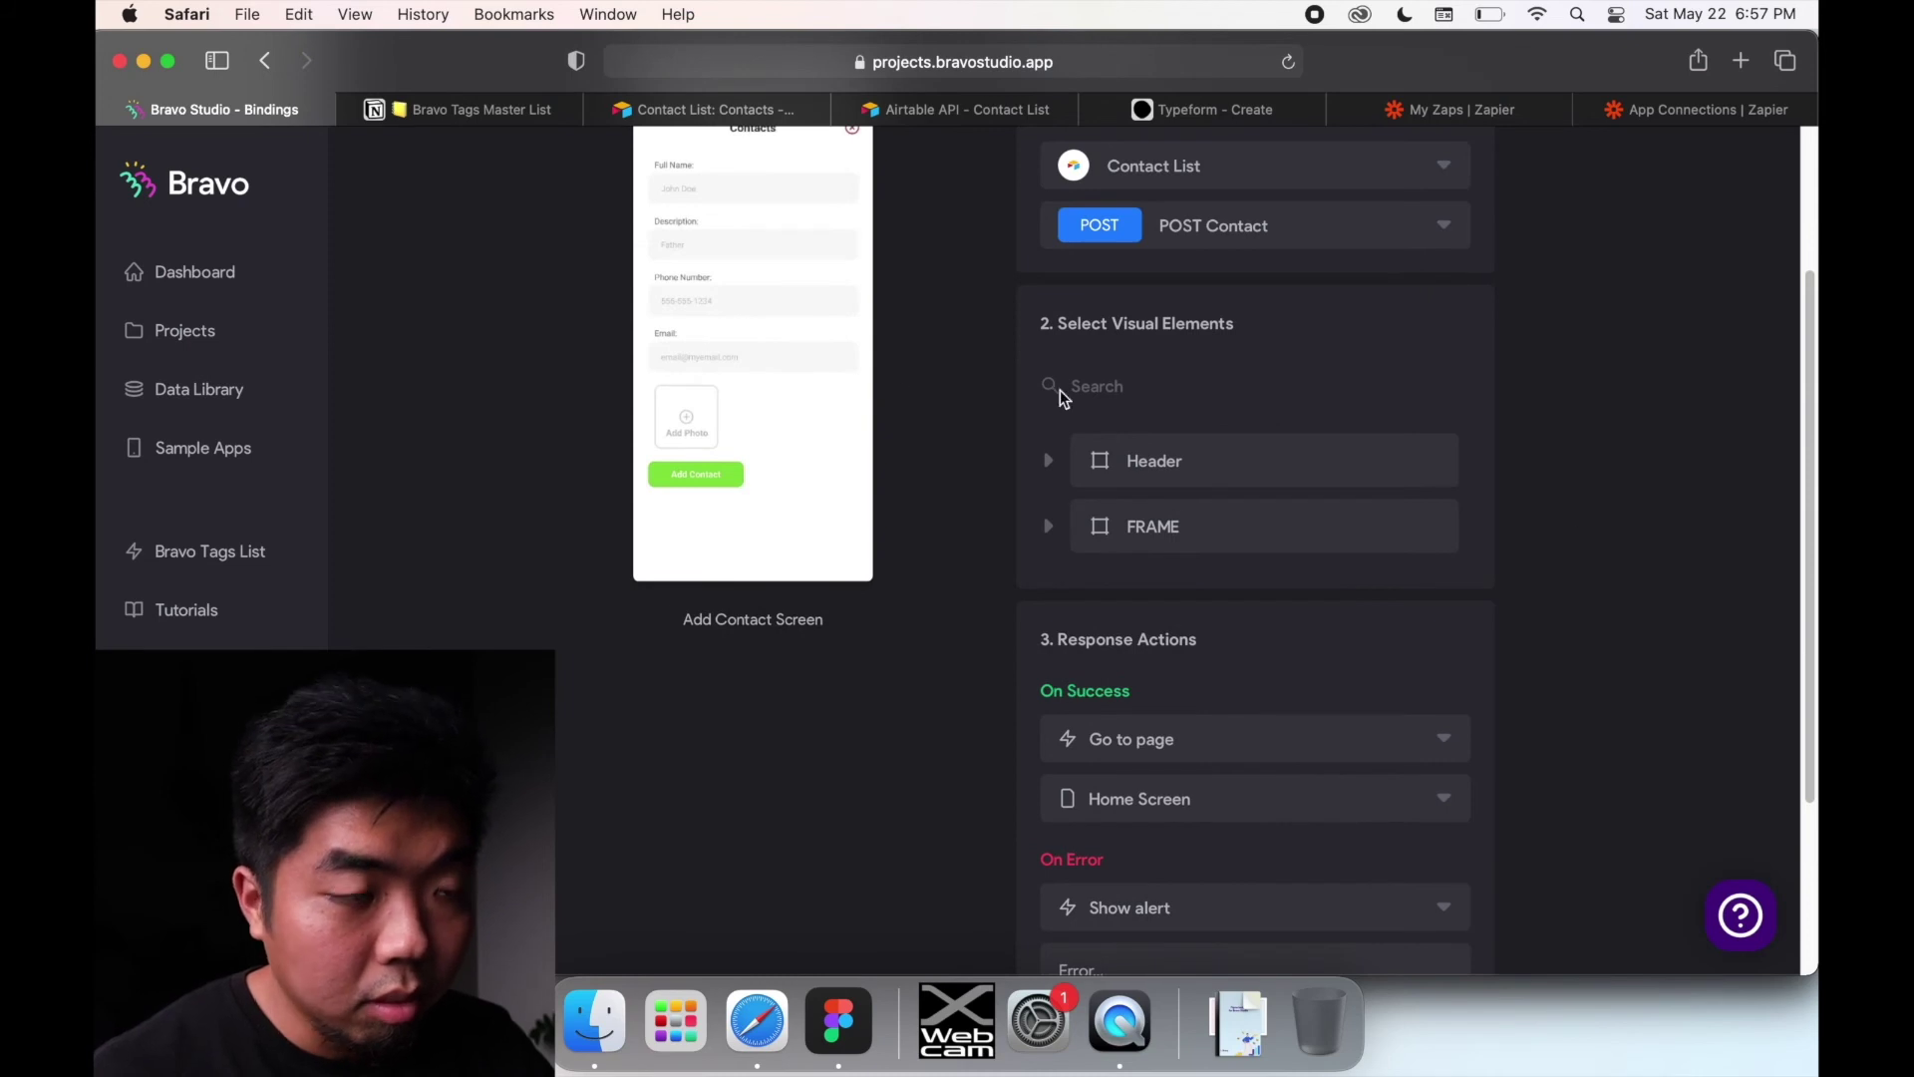
pyautogui.scroll(1, 870, 494)
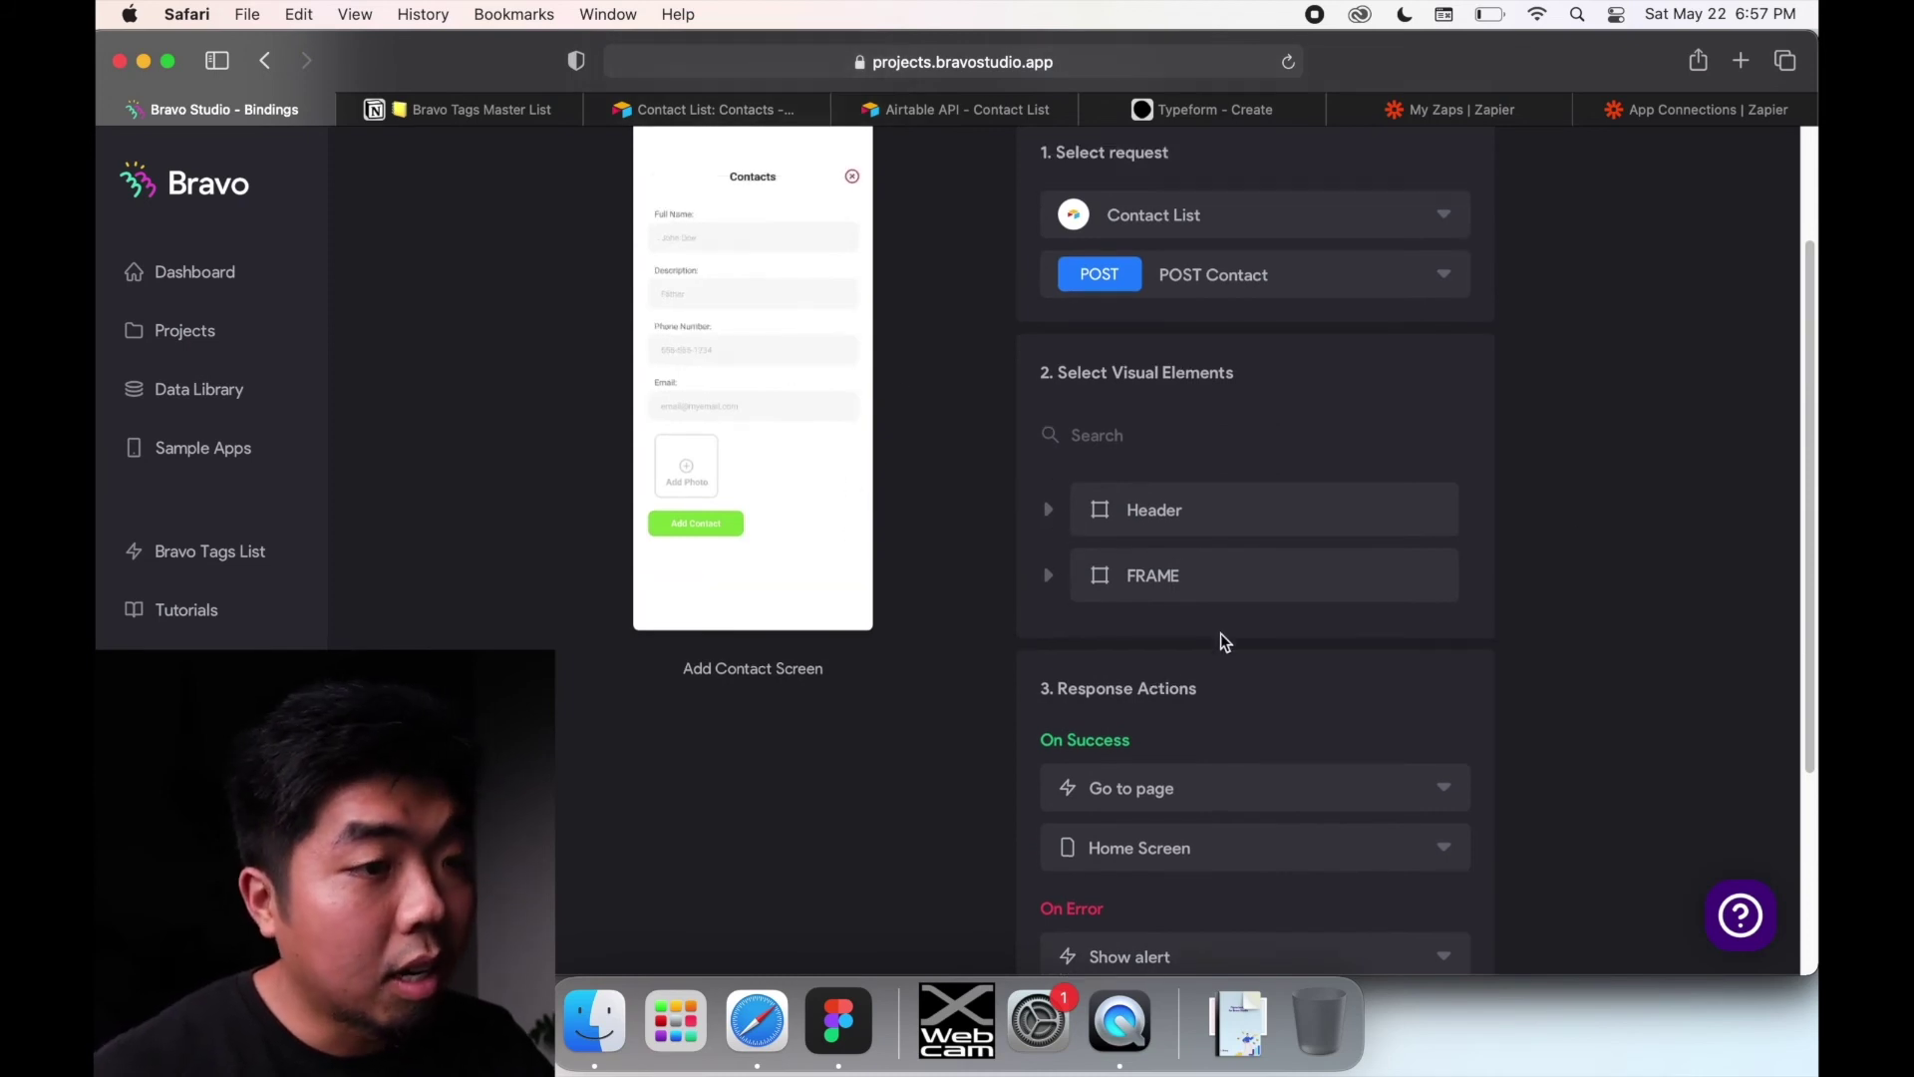
pyautogui.click(1049, 576)
pyautogui.scroll(-2, 1218, 588)
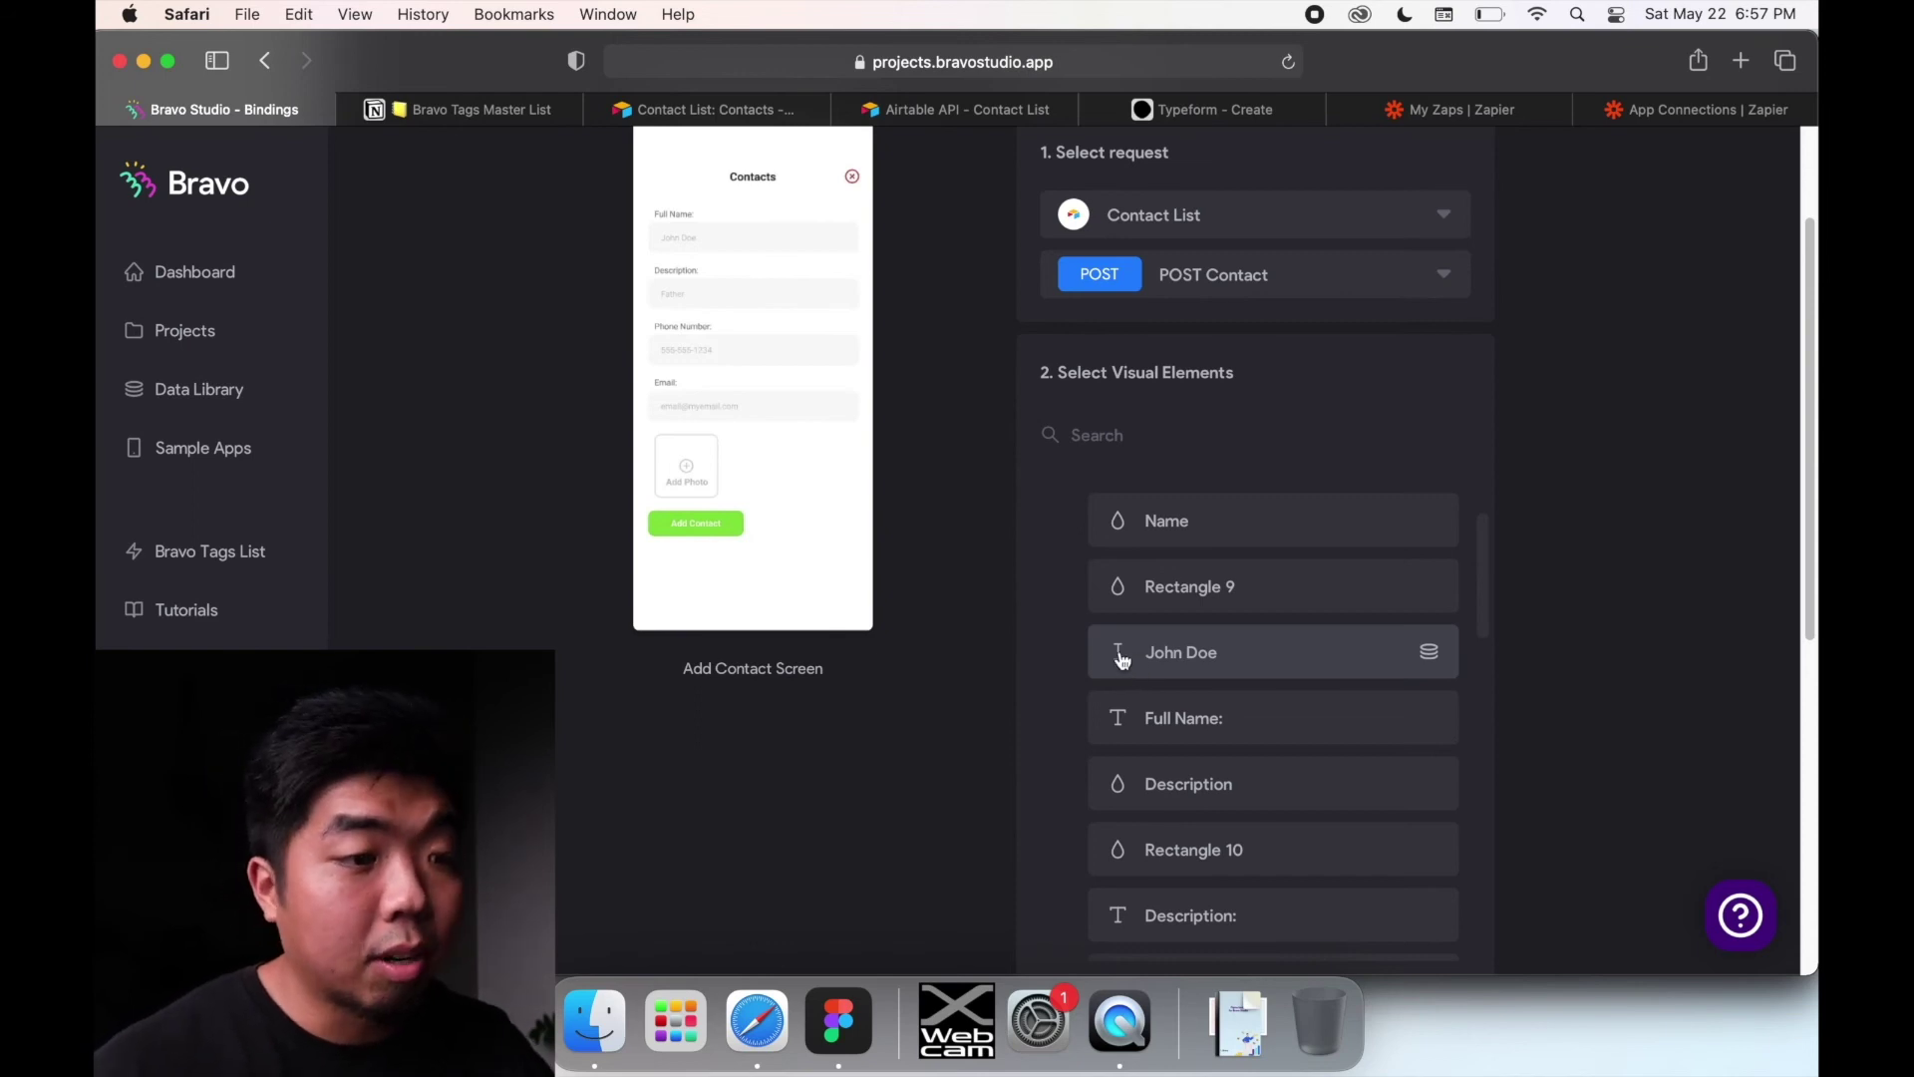
# Step: Bind the form inputs to Name, Description, Phone and Email, and the photo upload area to Photo
pyautogui.click(1122, 663)
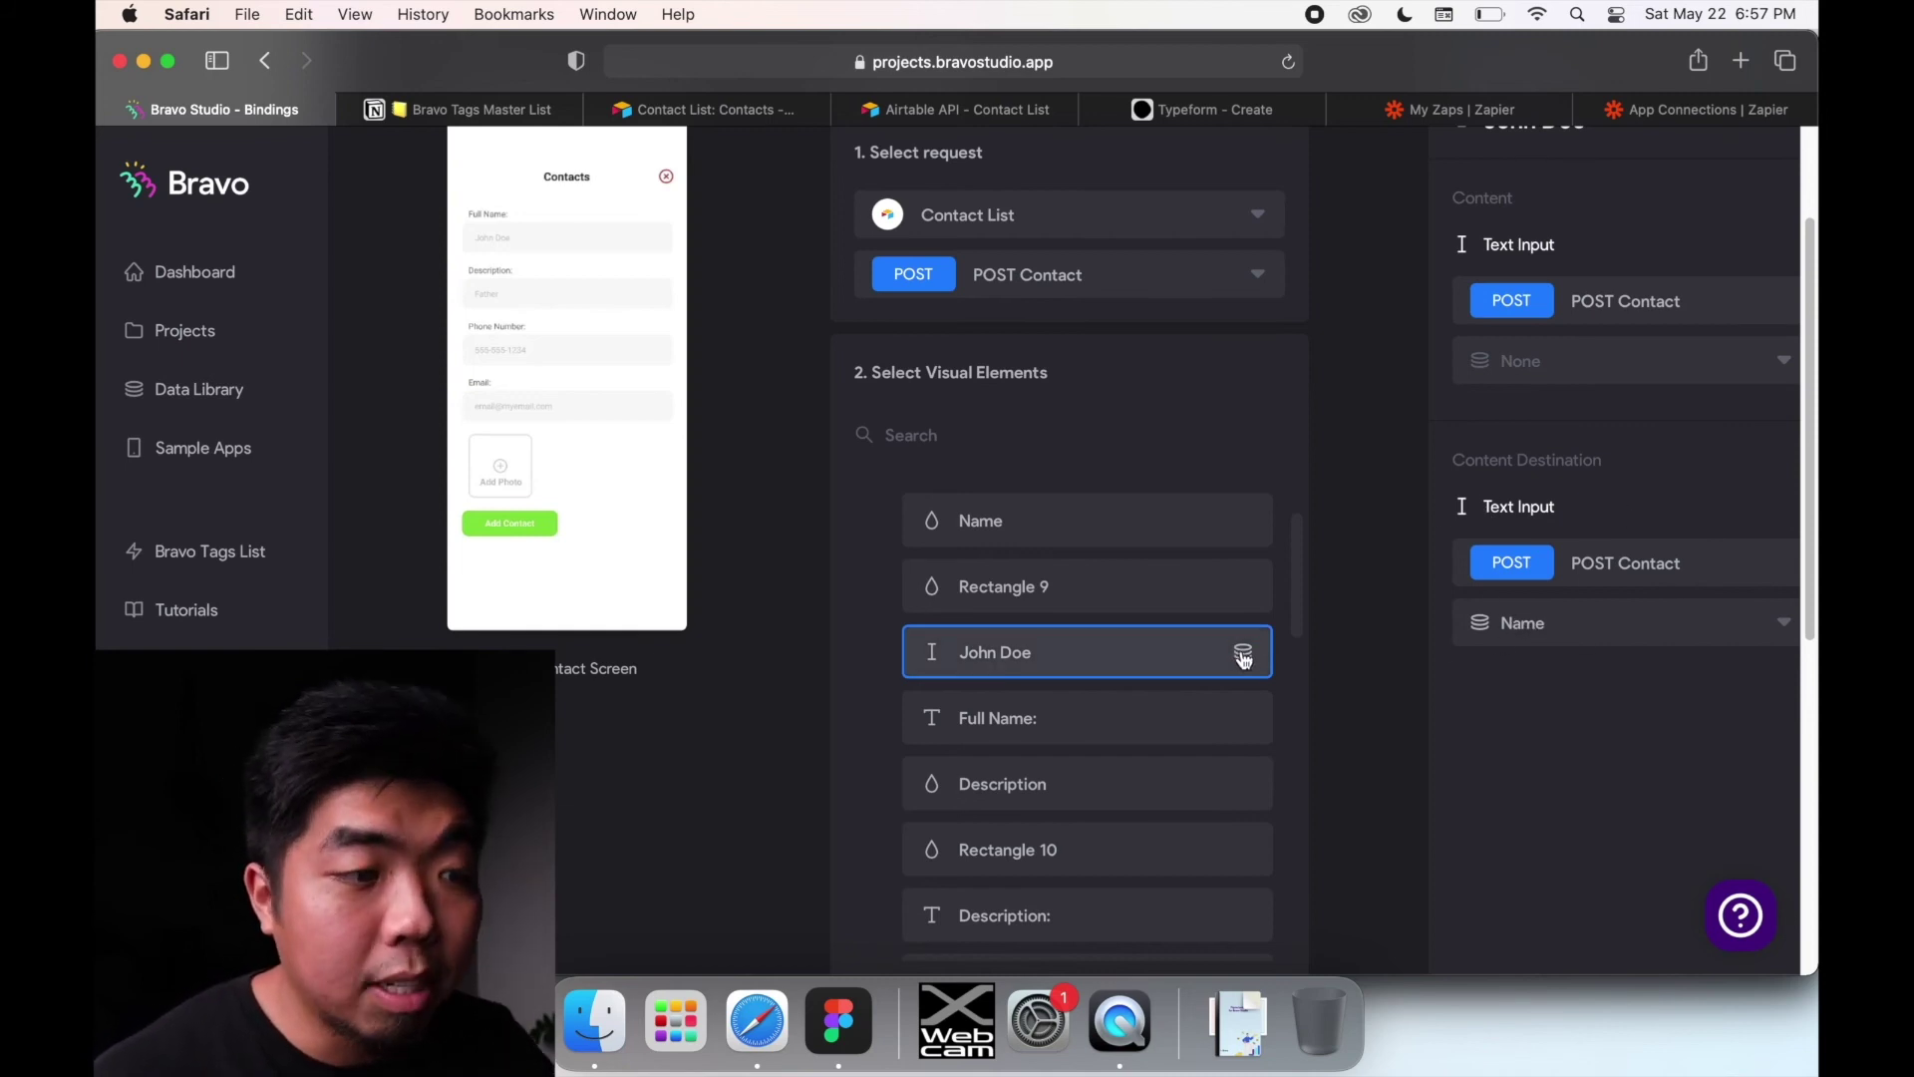
pyautogui.click(1555, 628)
pyautogui.click(1446, 631)
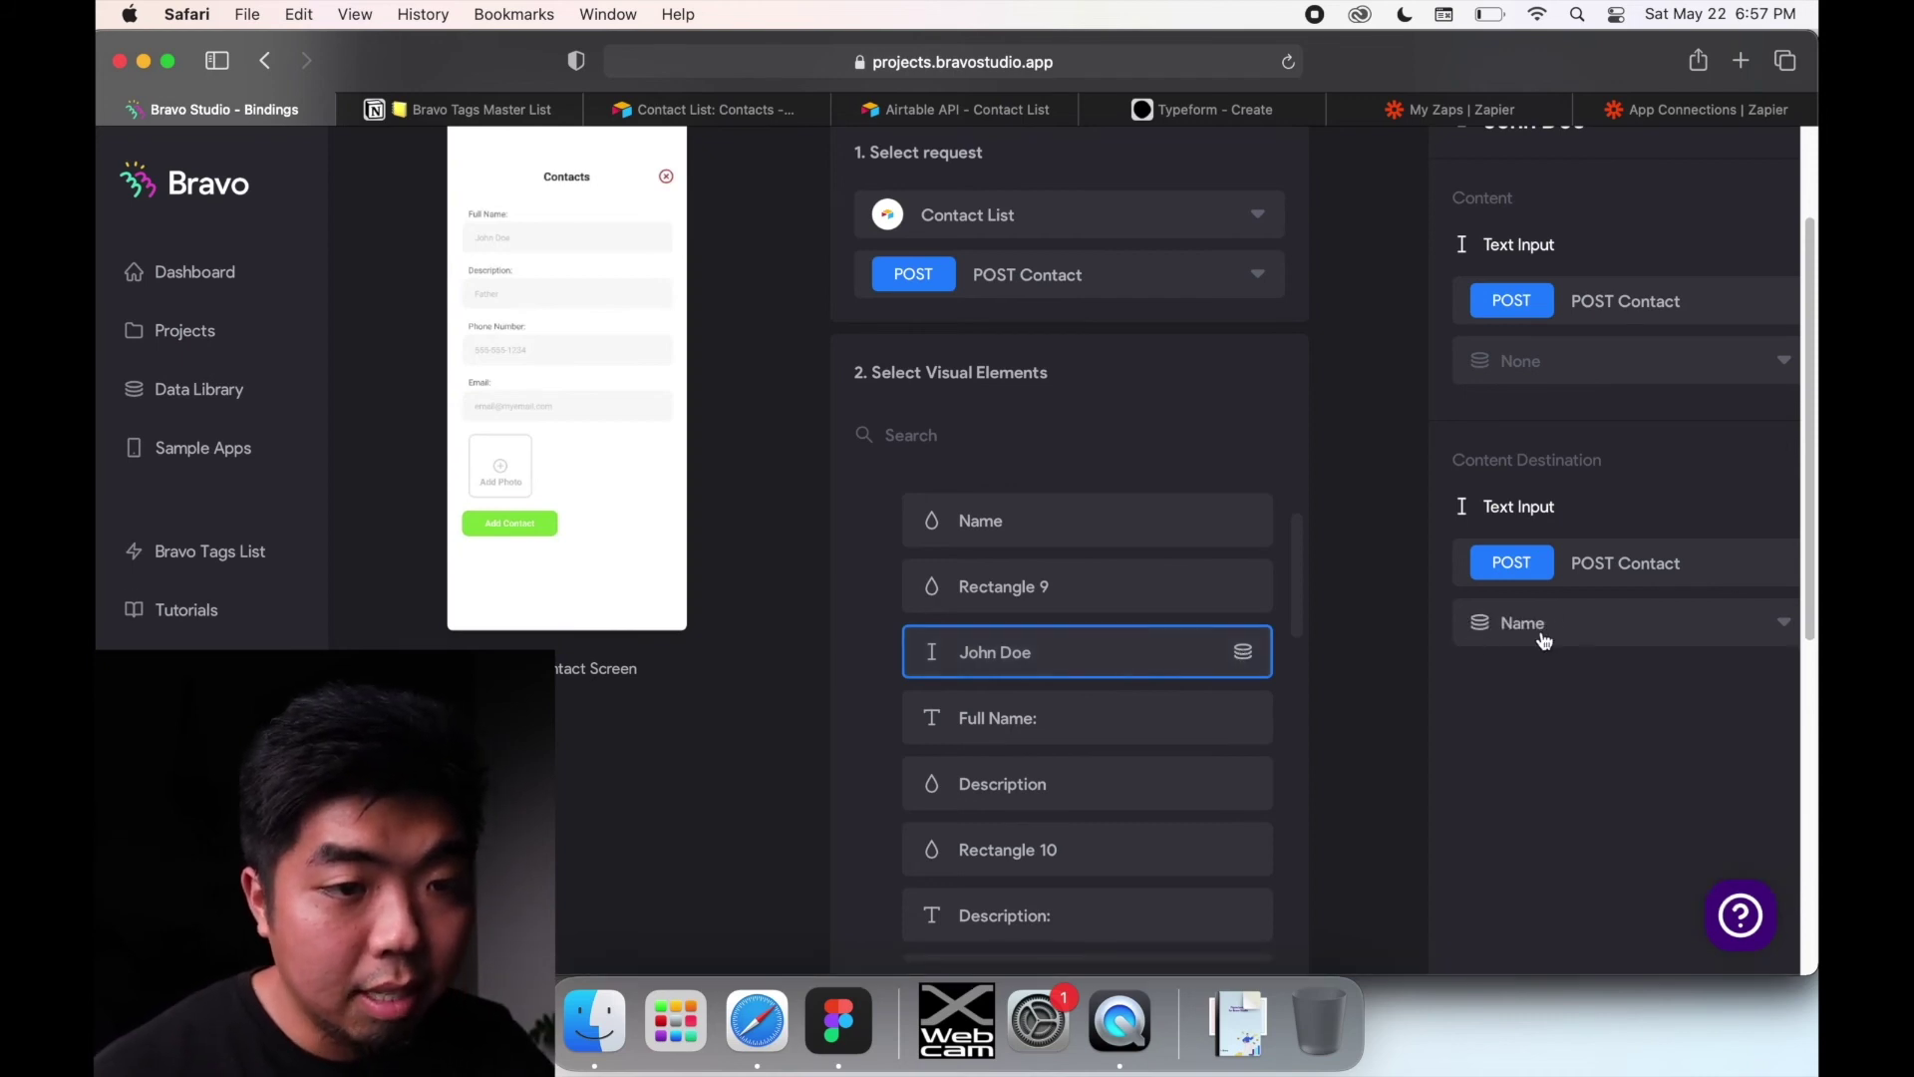
pyautogui.scroll(-3, 1025, 684)
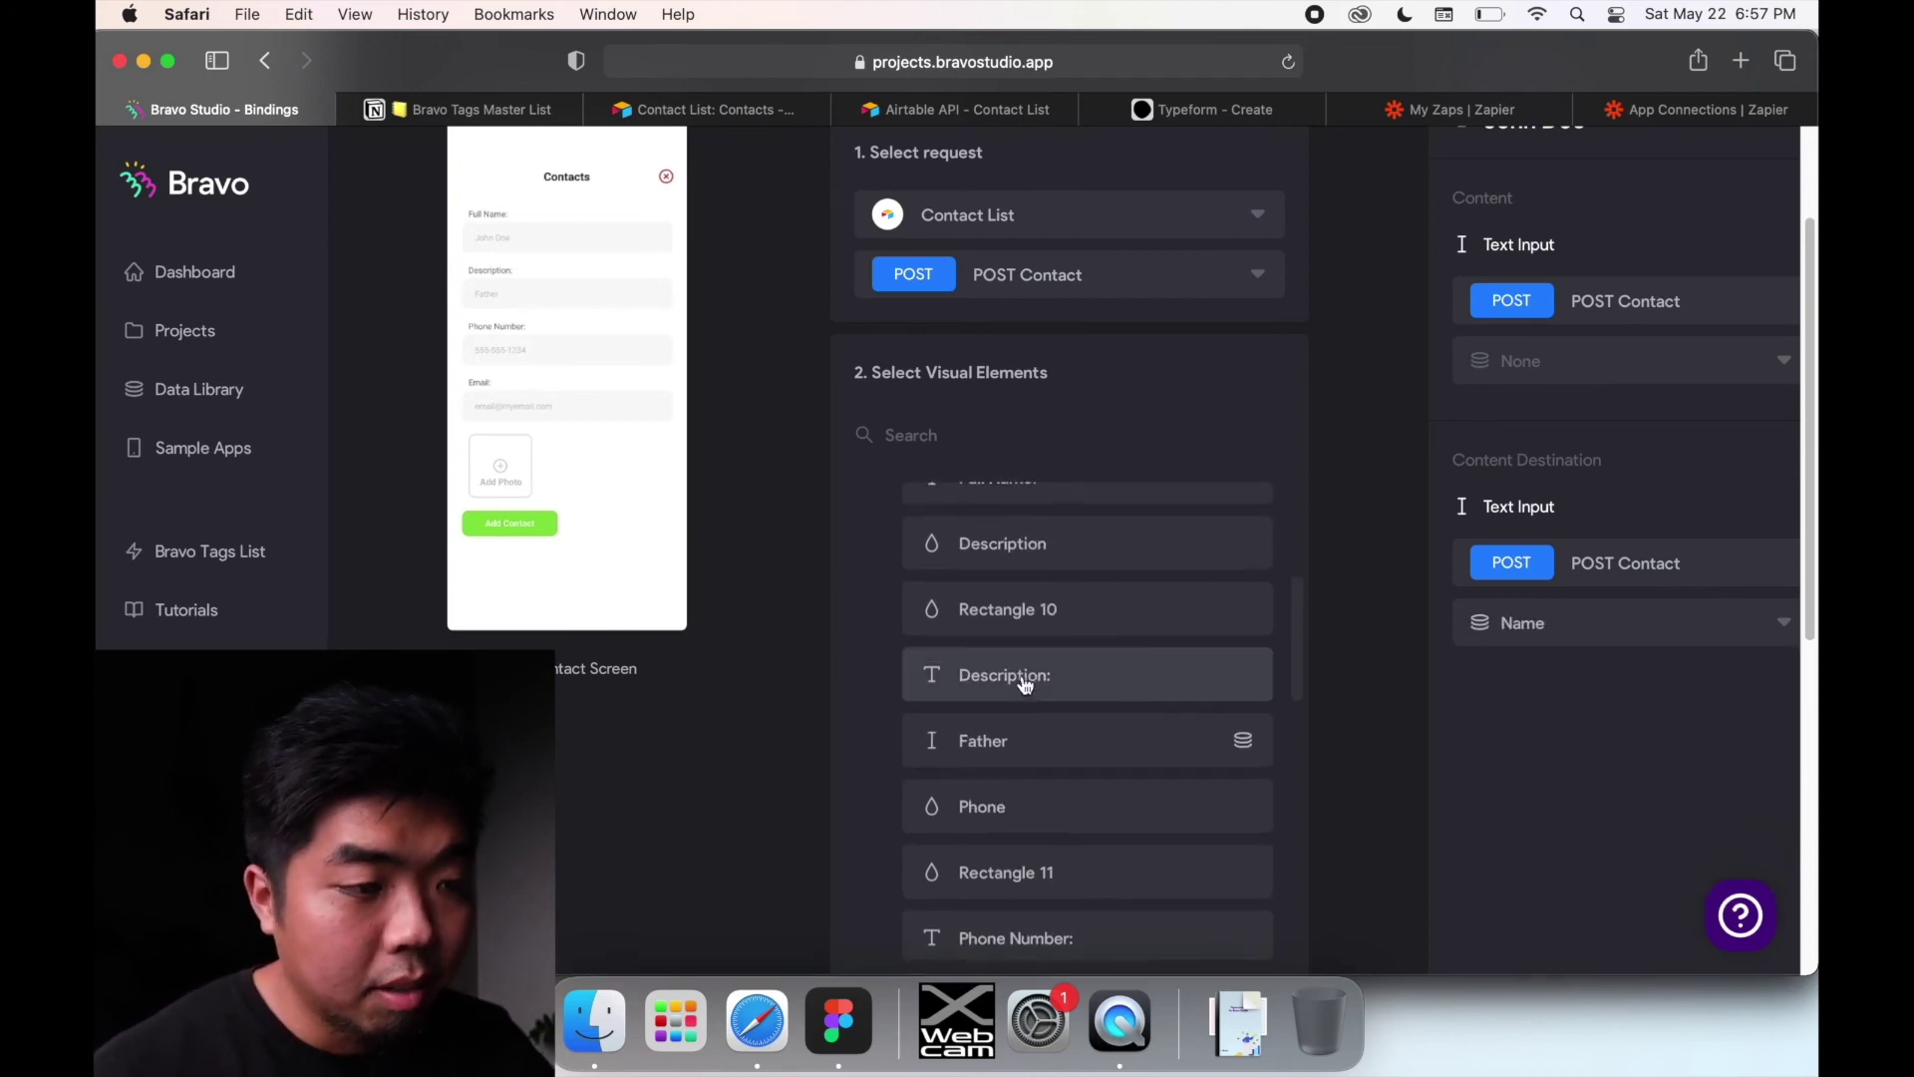
pyautogui.click(1016, 760)
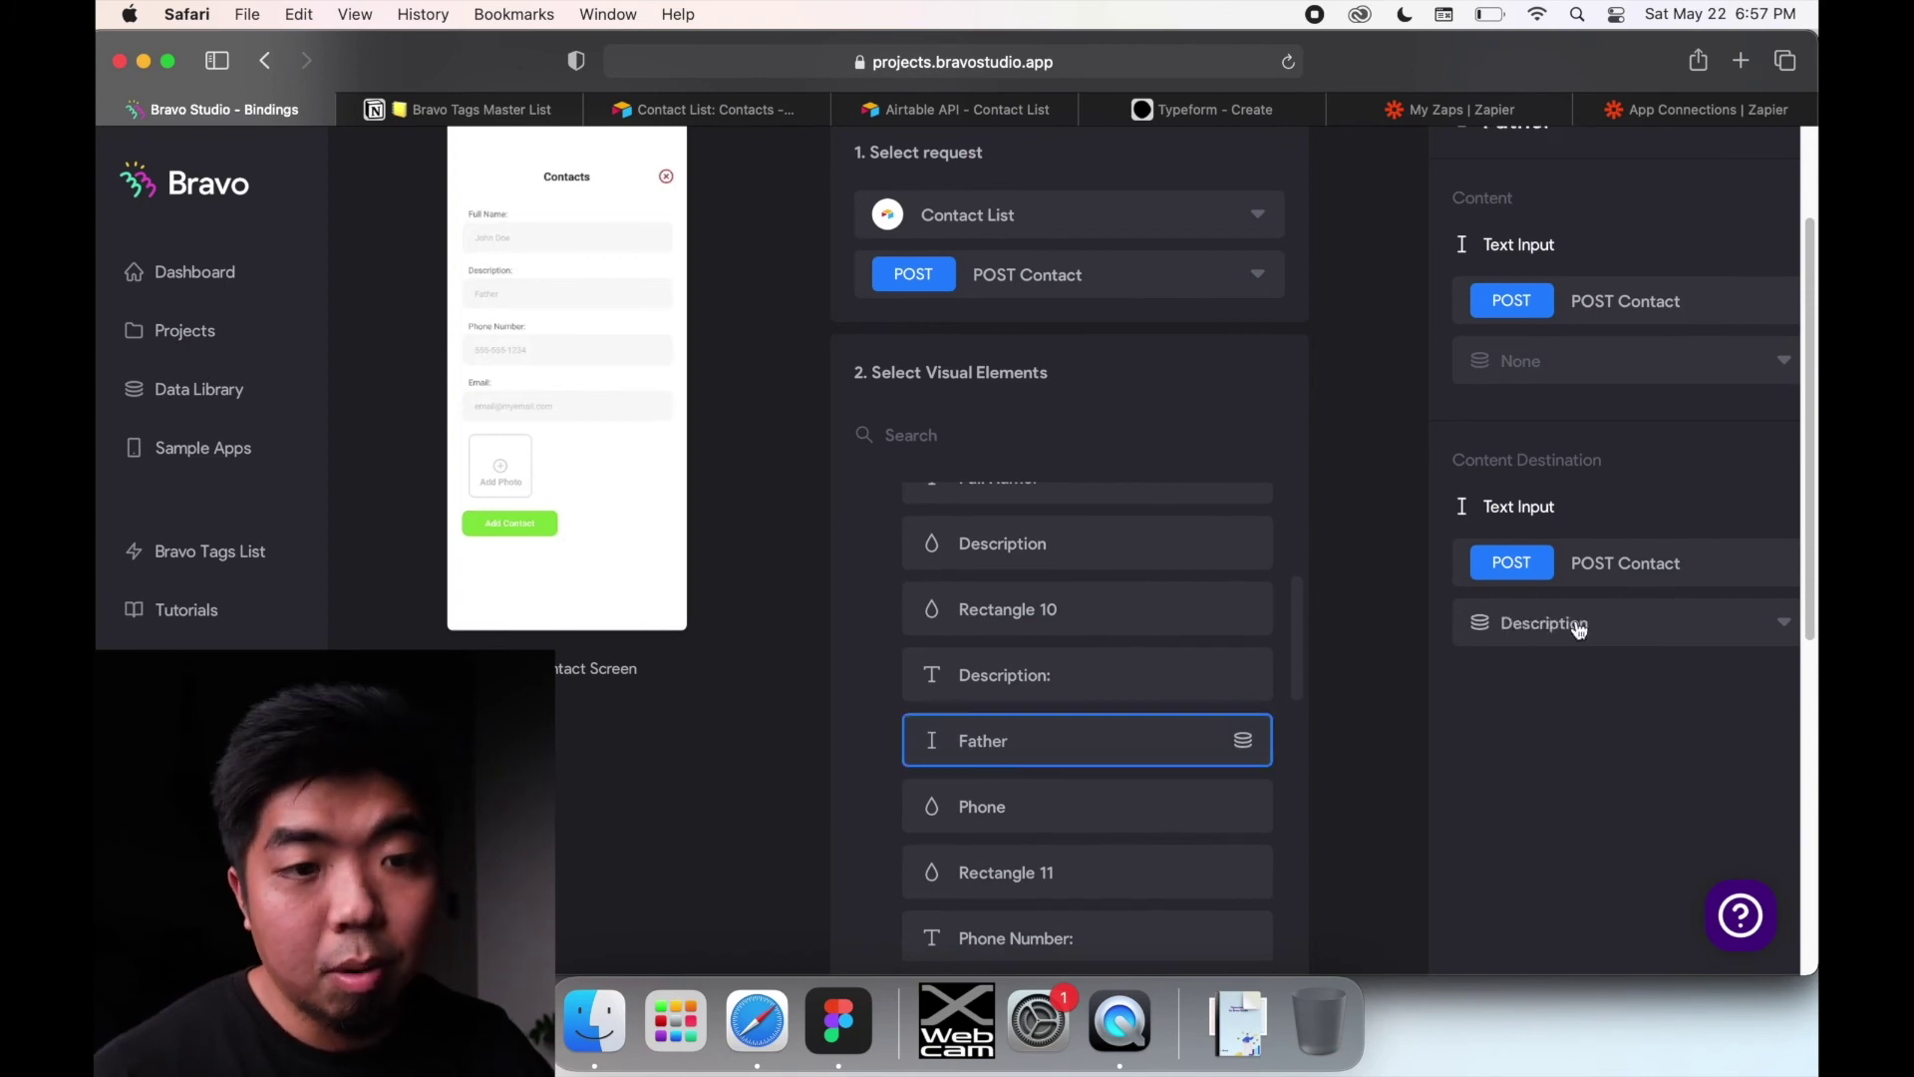
pyautogui.scroll(-3, 1131, 708)
pyautogui.scroll(-2, 1106, 703)
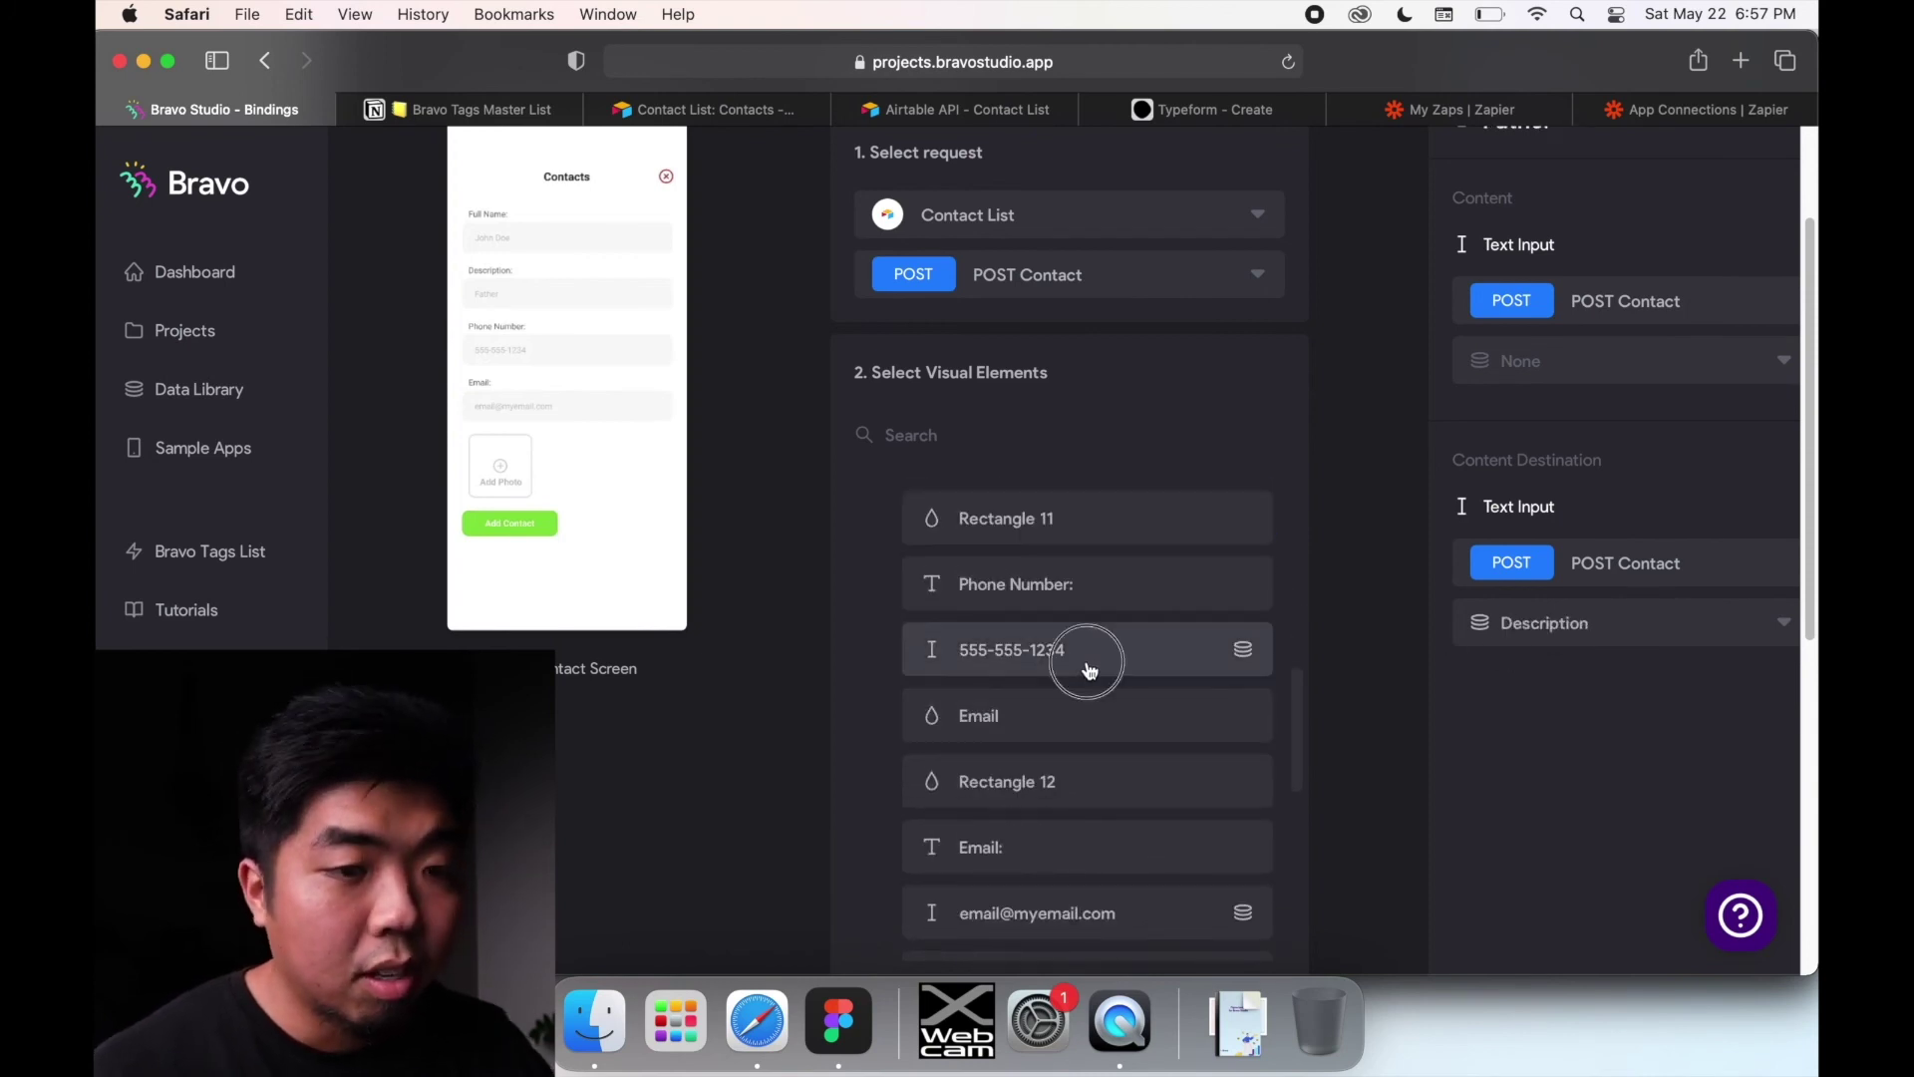
pyautogui.click(1089, 654)
pyautogui.scroll(-3, 1183, 787)
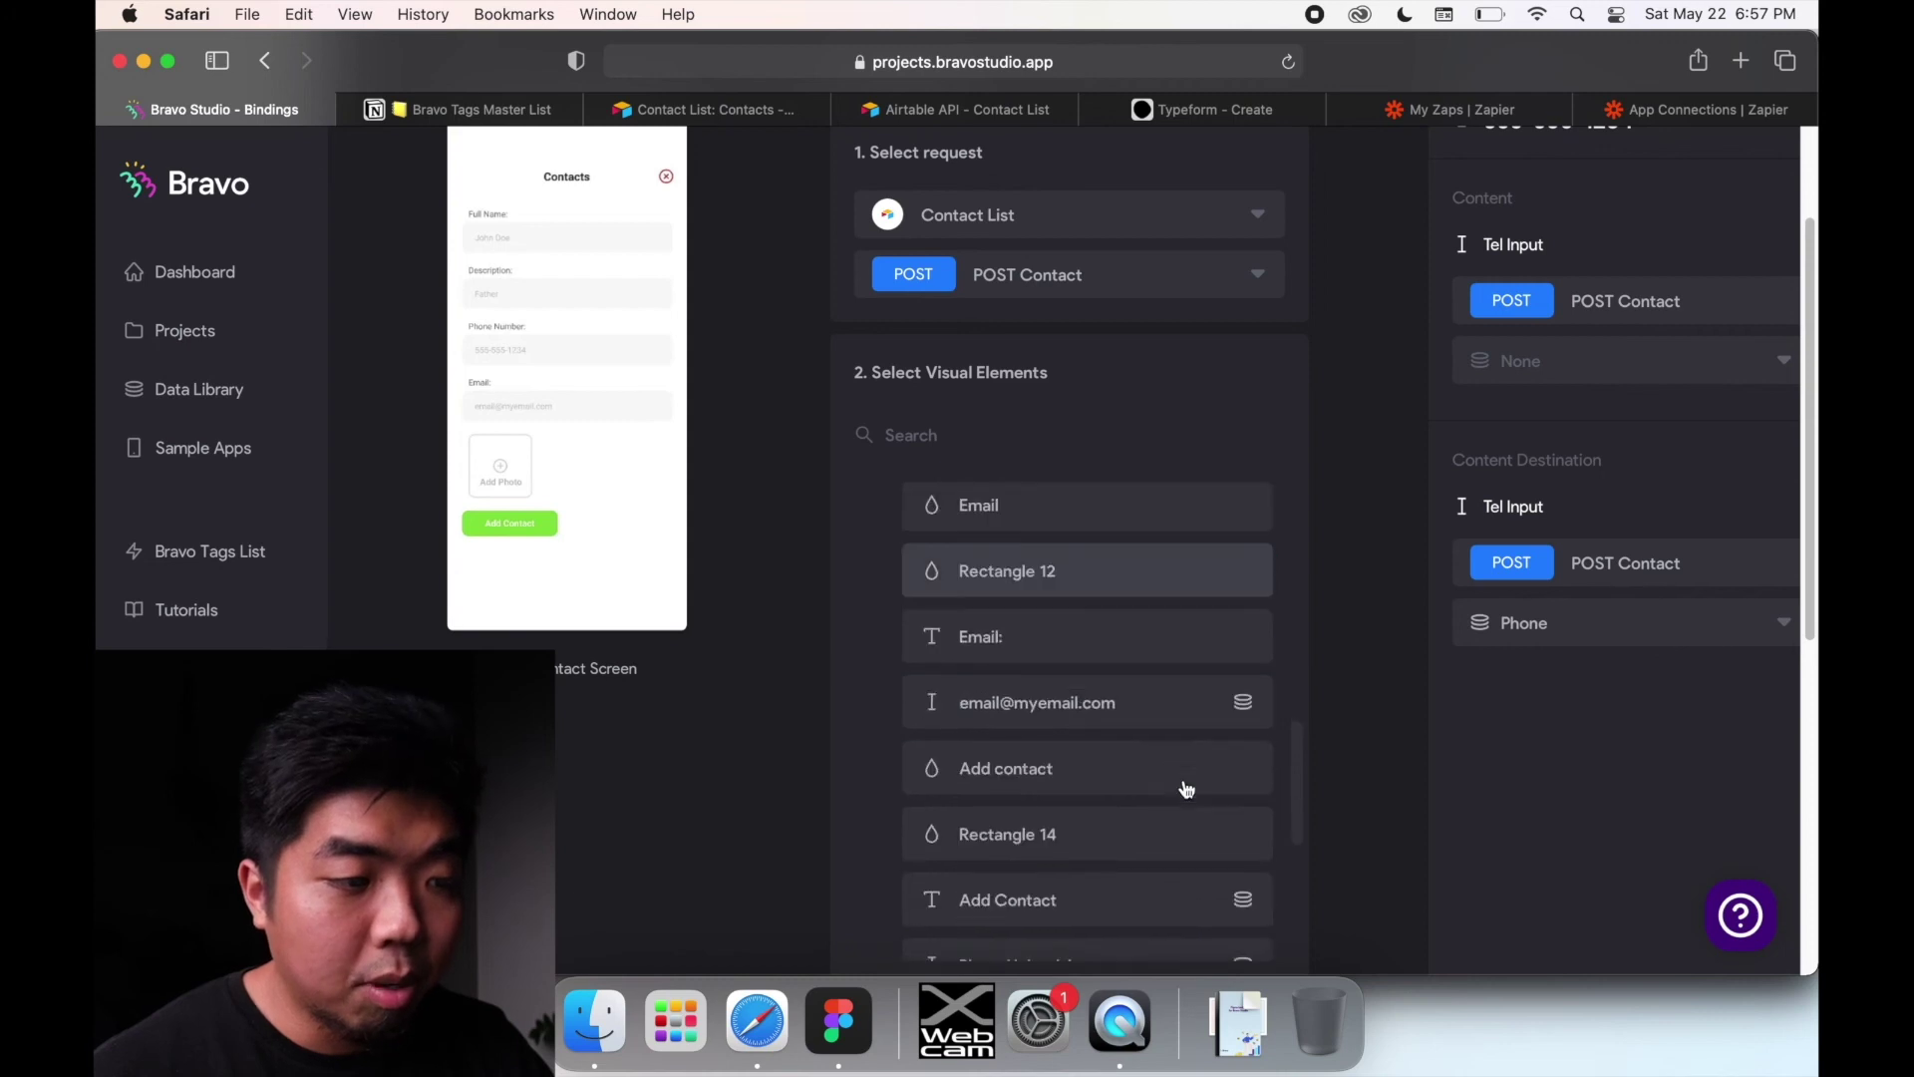
pyautogui.click(1157, 722)
pyautogui.scroll(-1, 1068, 799)
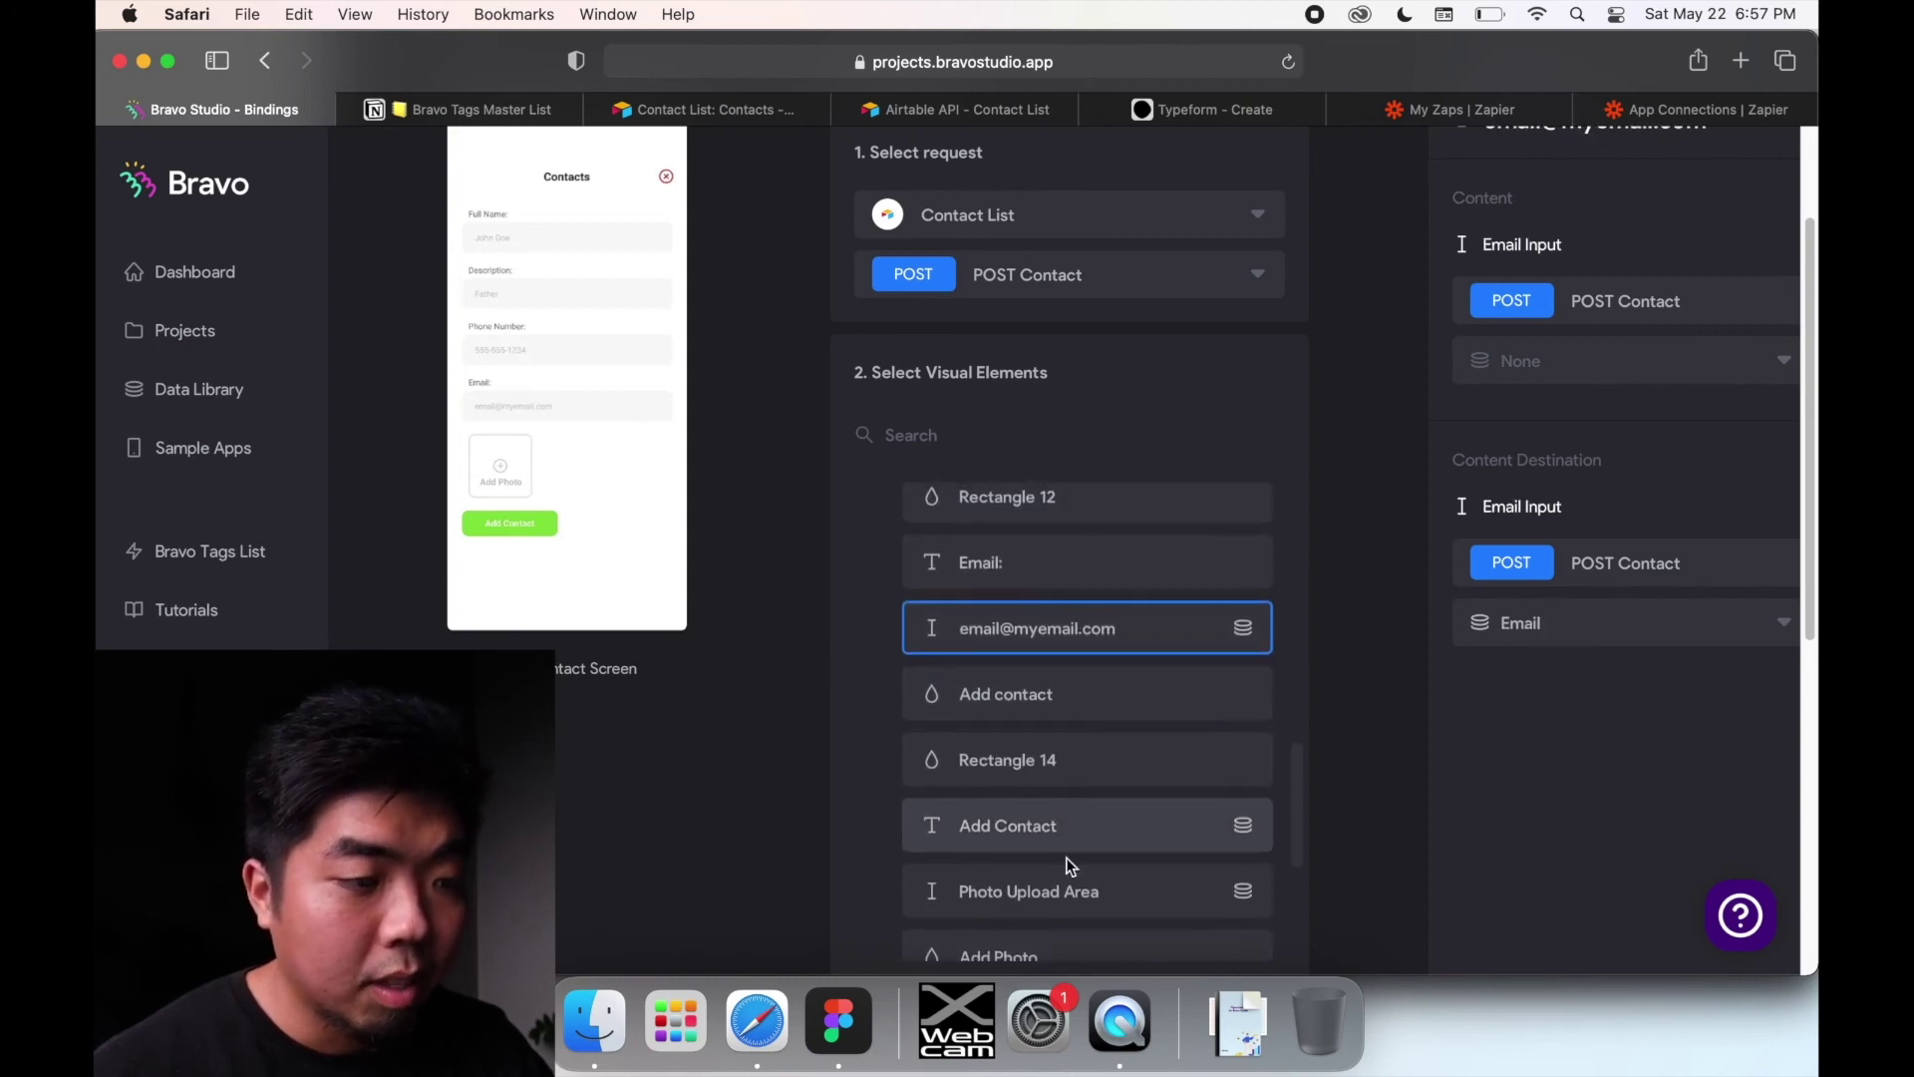
pyautogui.click(1071, 889)
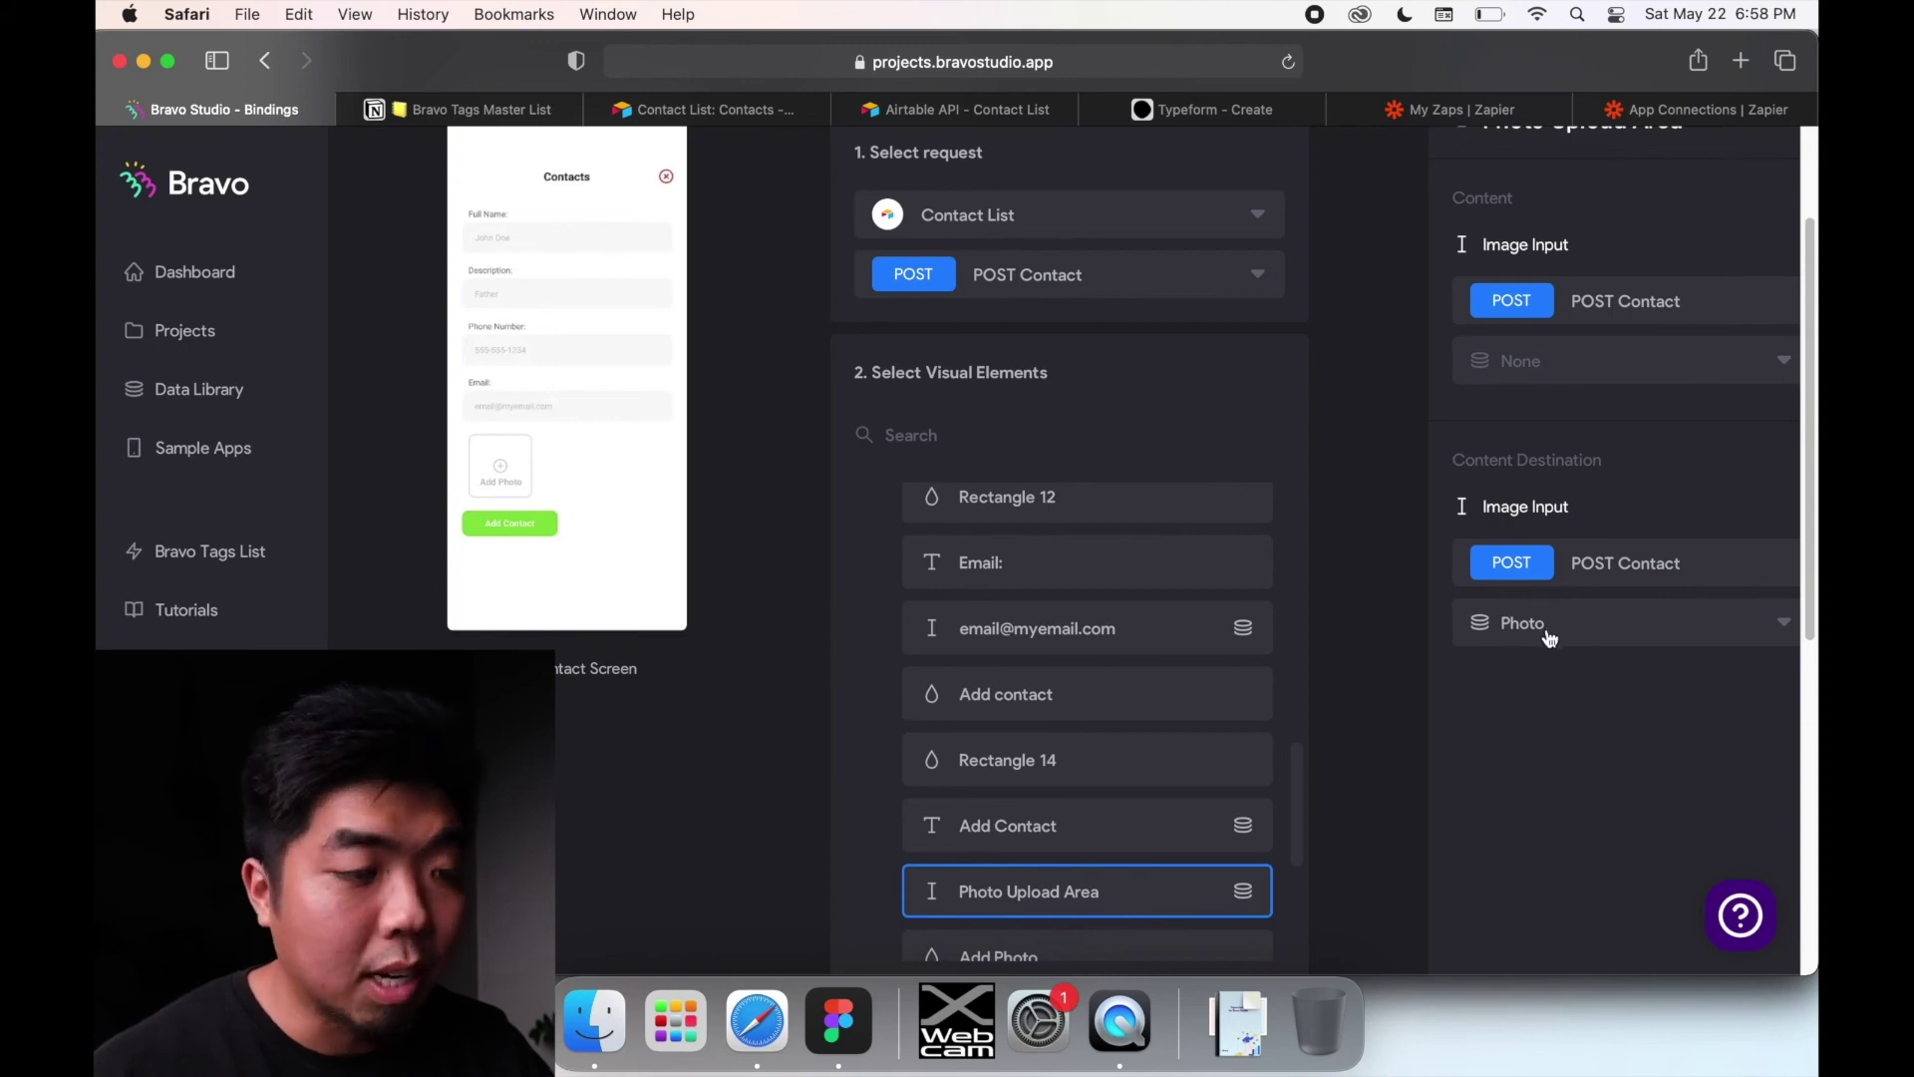
# Step: Check the Add Contact button's binding, leave the bindings, and reopen Airtable's Contacts table
pyautogui.click(1122, 838)
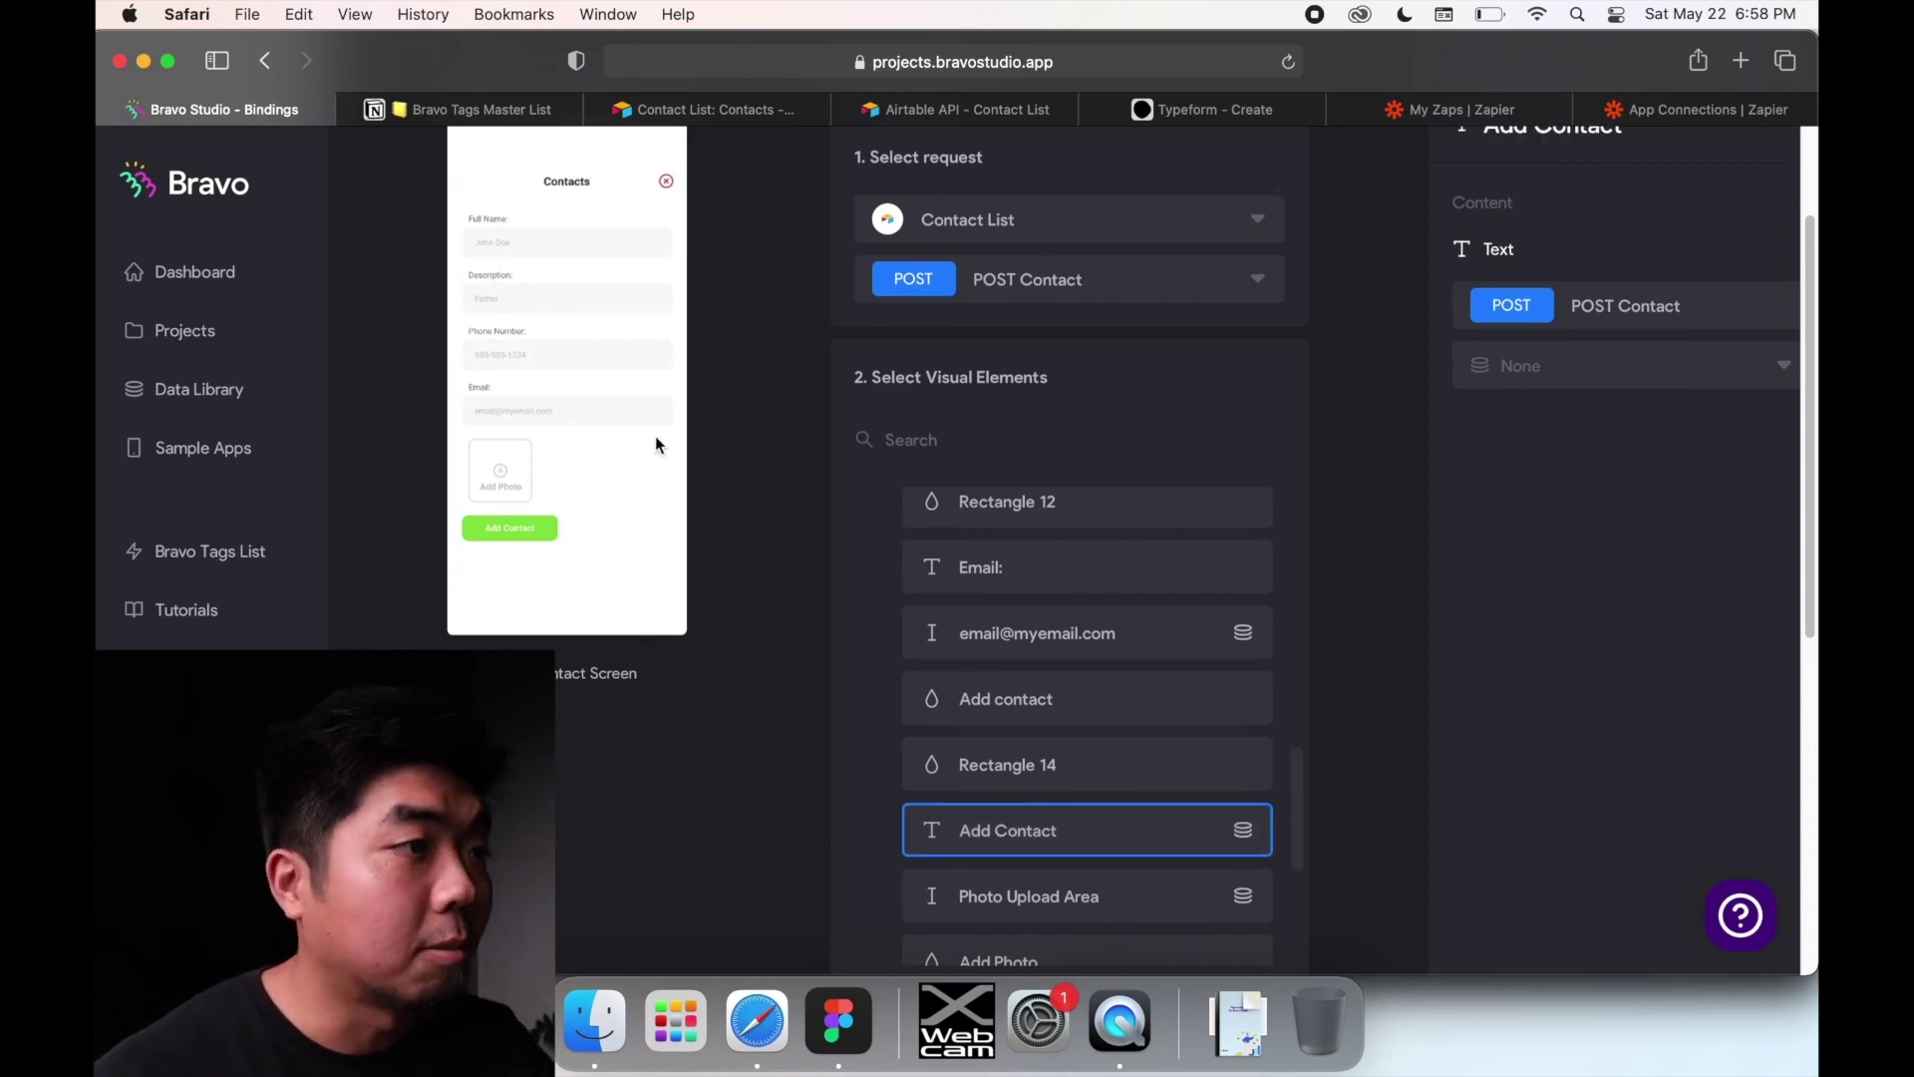
pyautogui.scroll(3, 704, 391)
pyautogui.click(391, 183)
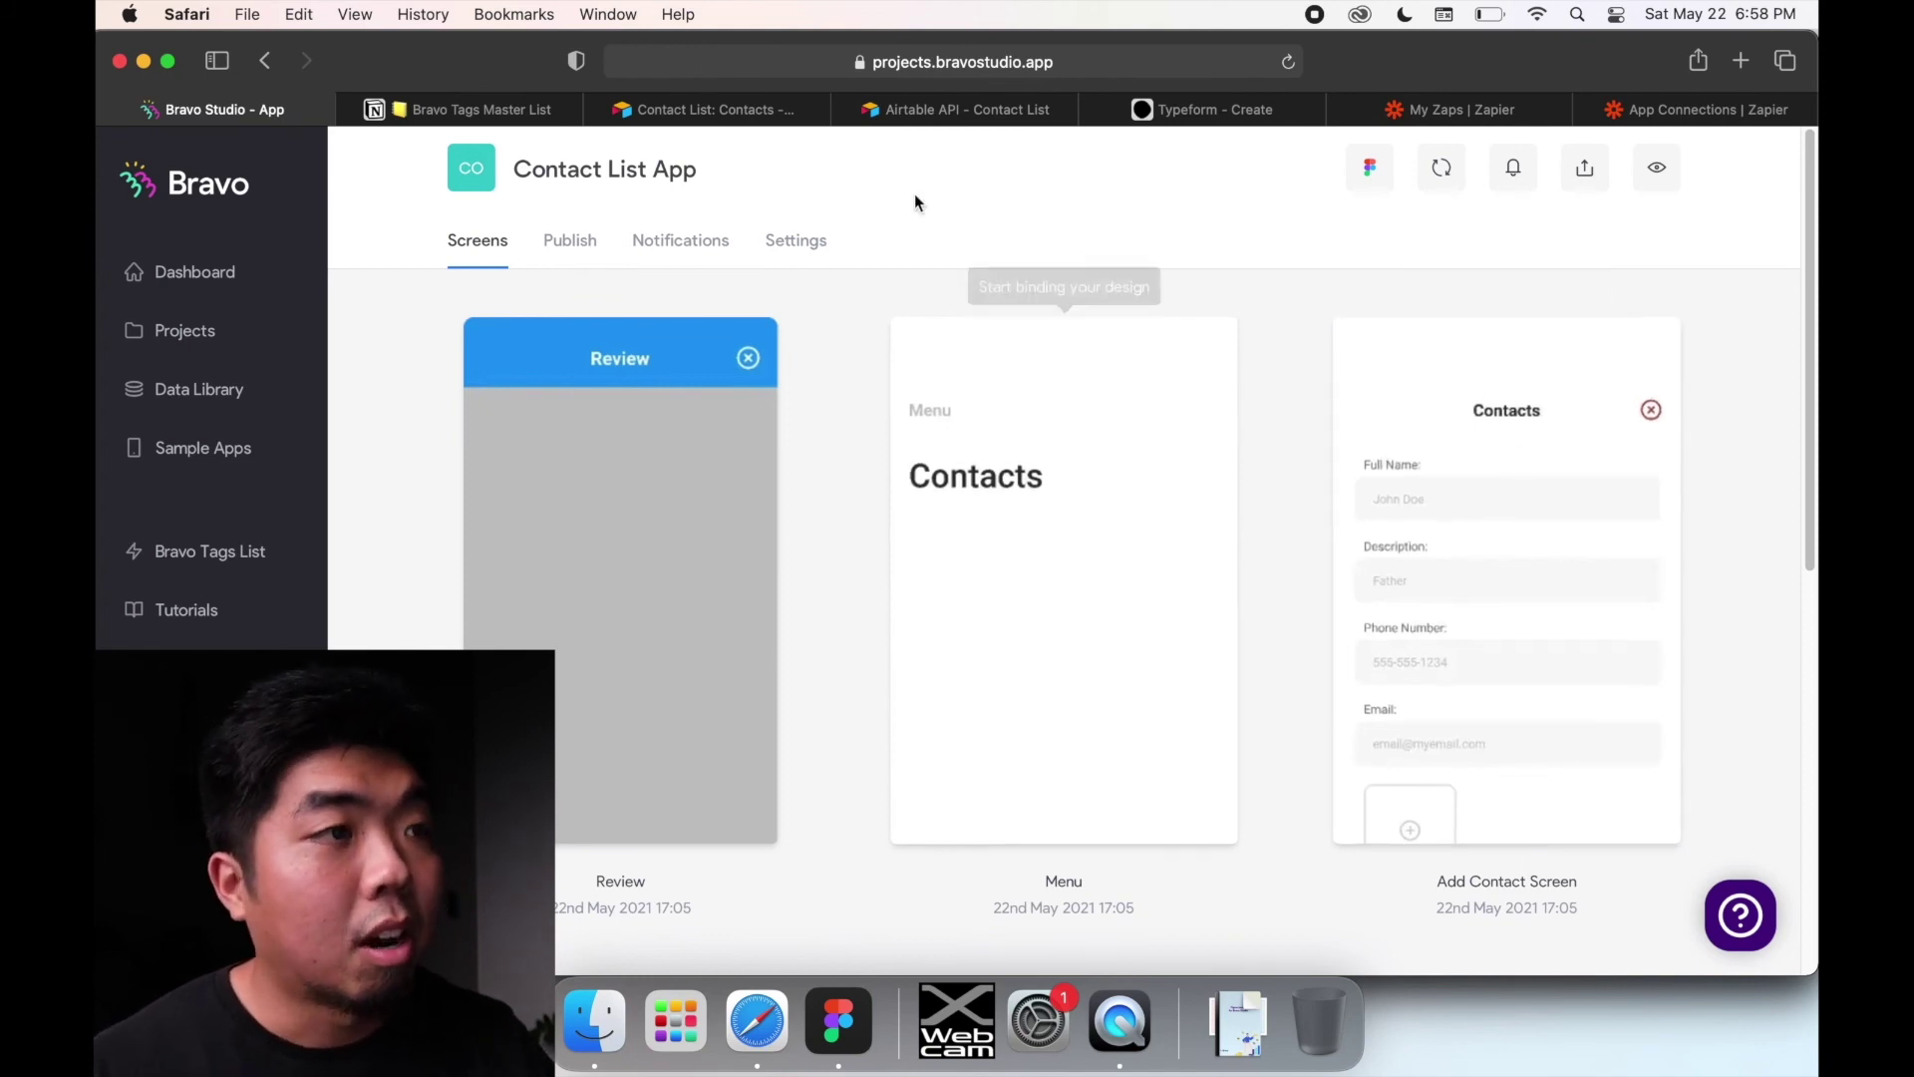
pyautogui.click(764, 118)
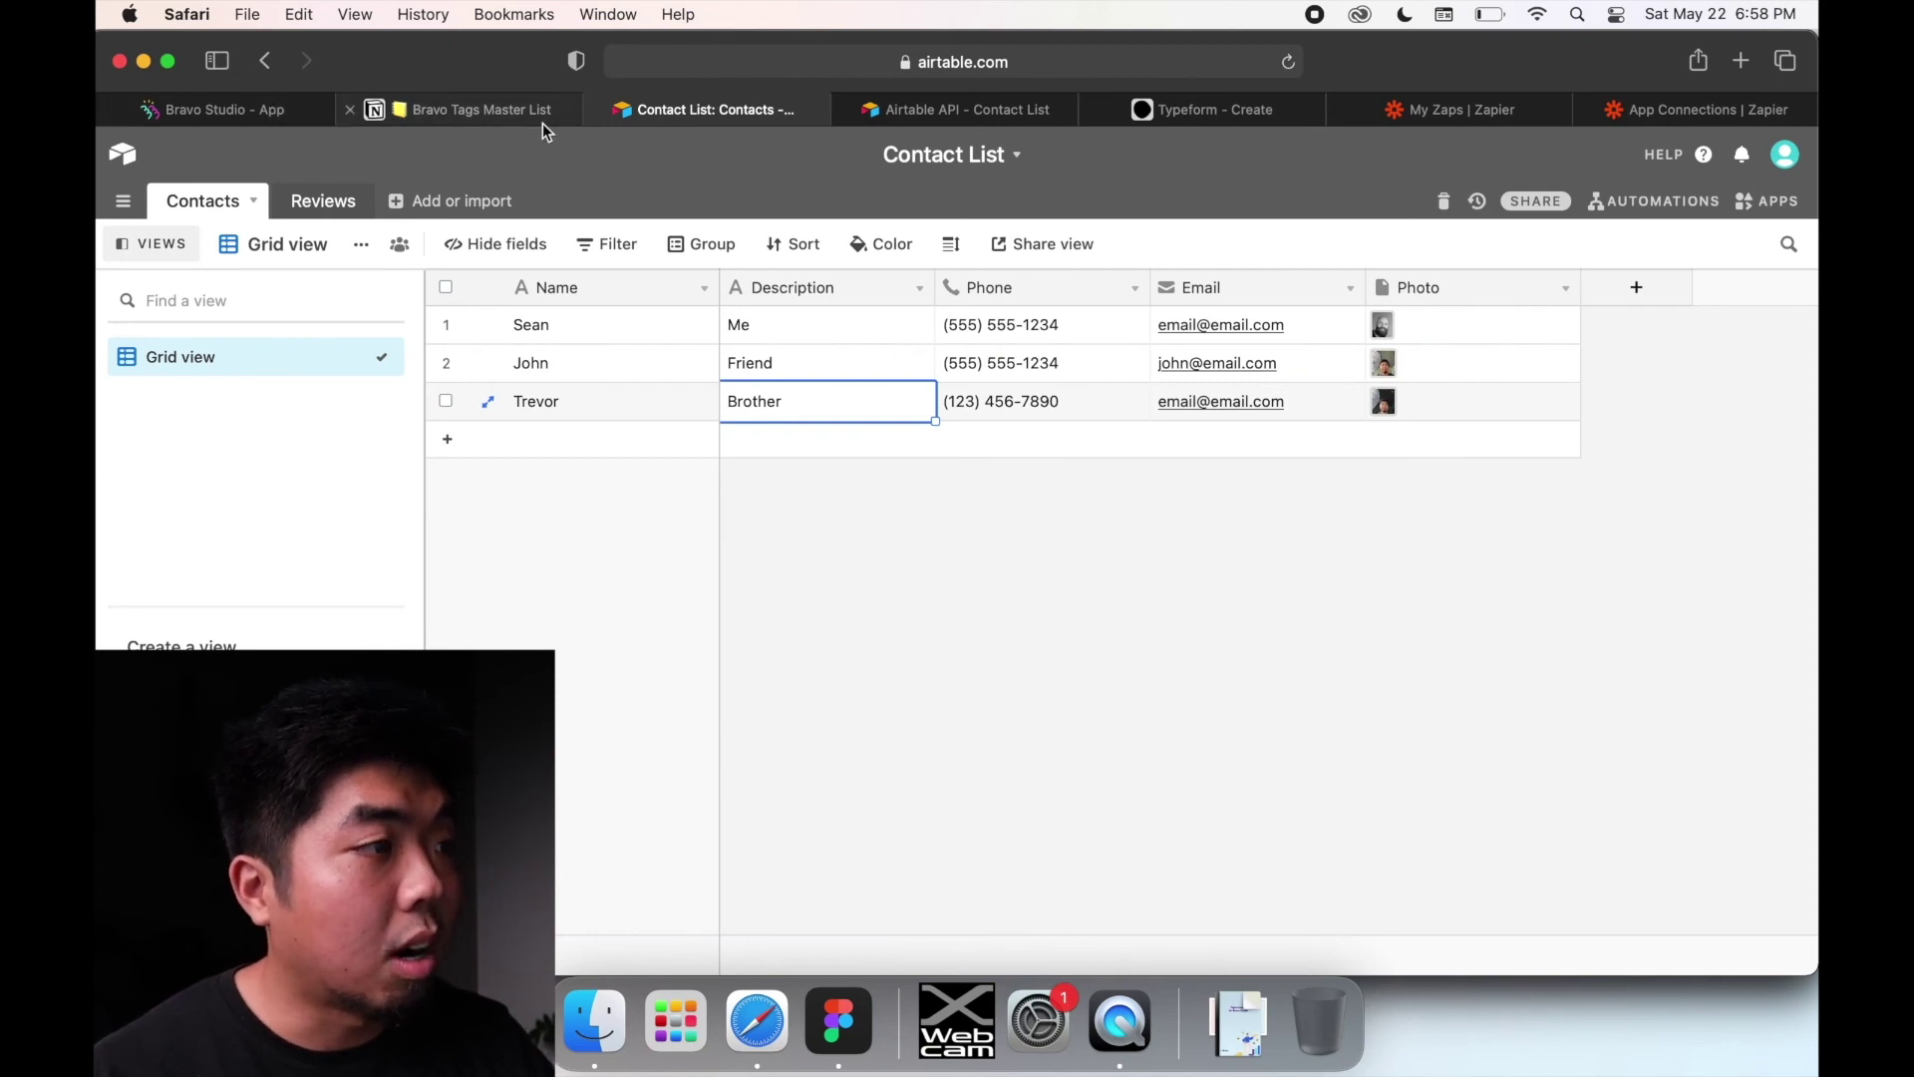
# Step: Add a fourth contact row with the contact's name, description Sister, a phone number and an e-mail address
pyautogui.click(618, 446)
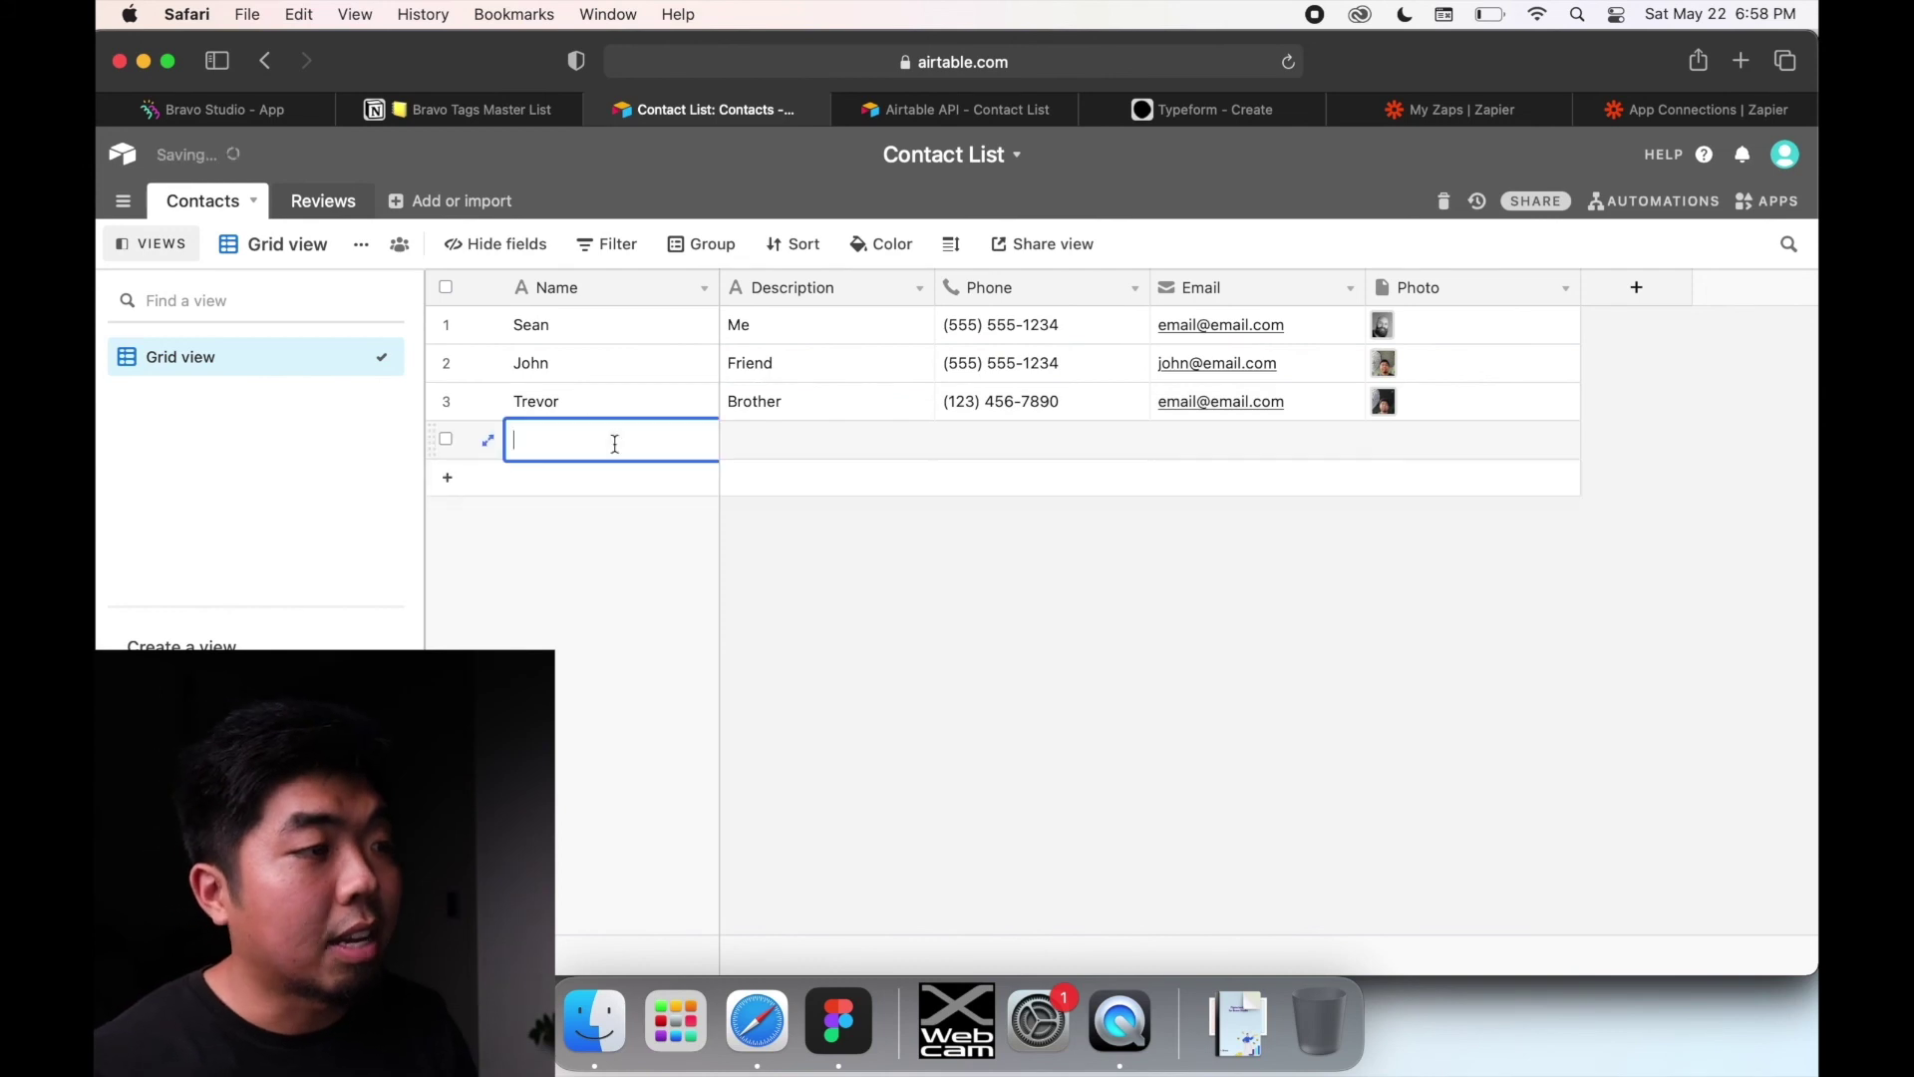
pyautogui.write('Tayl')
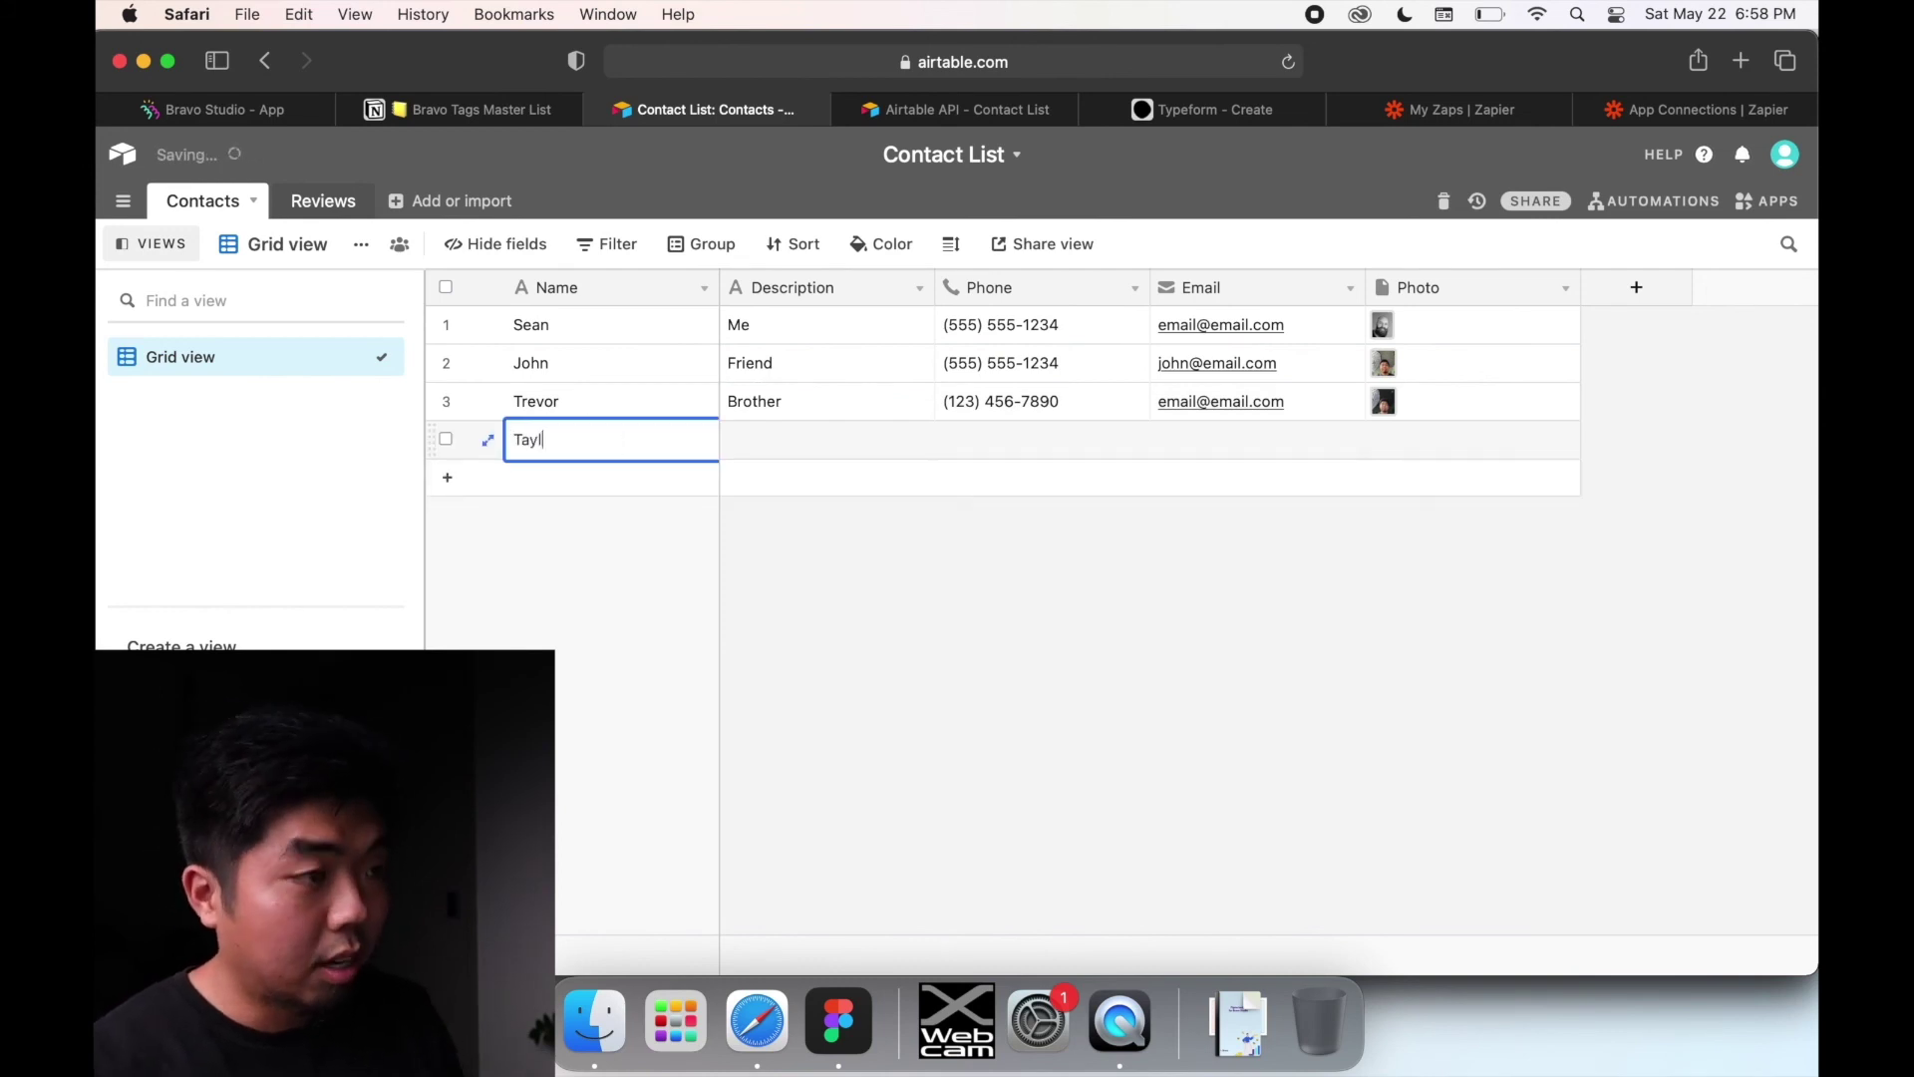
pyautogui.write('or')
pyautogui.click(781, 455)
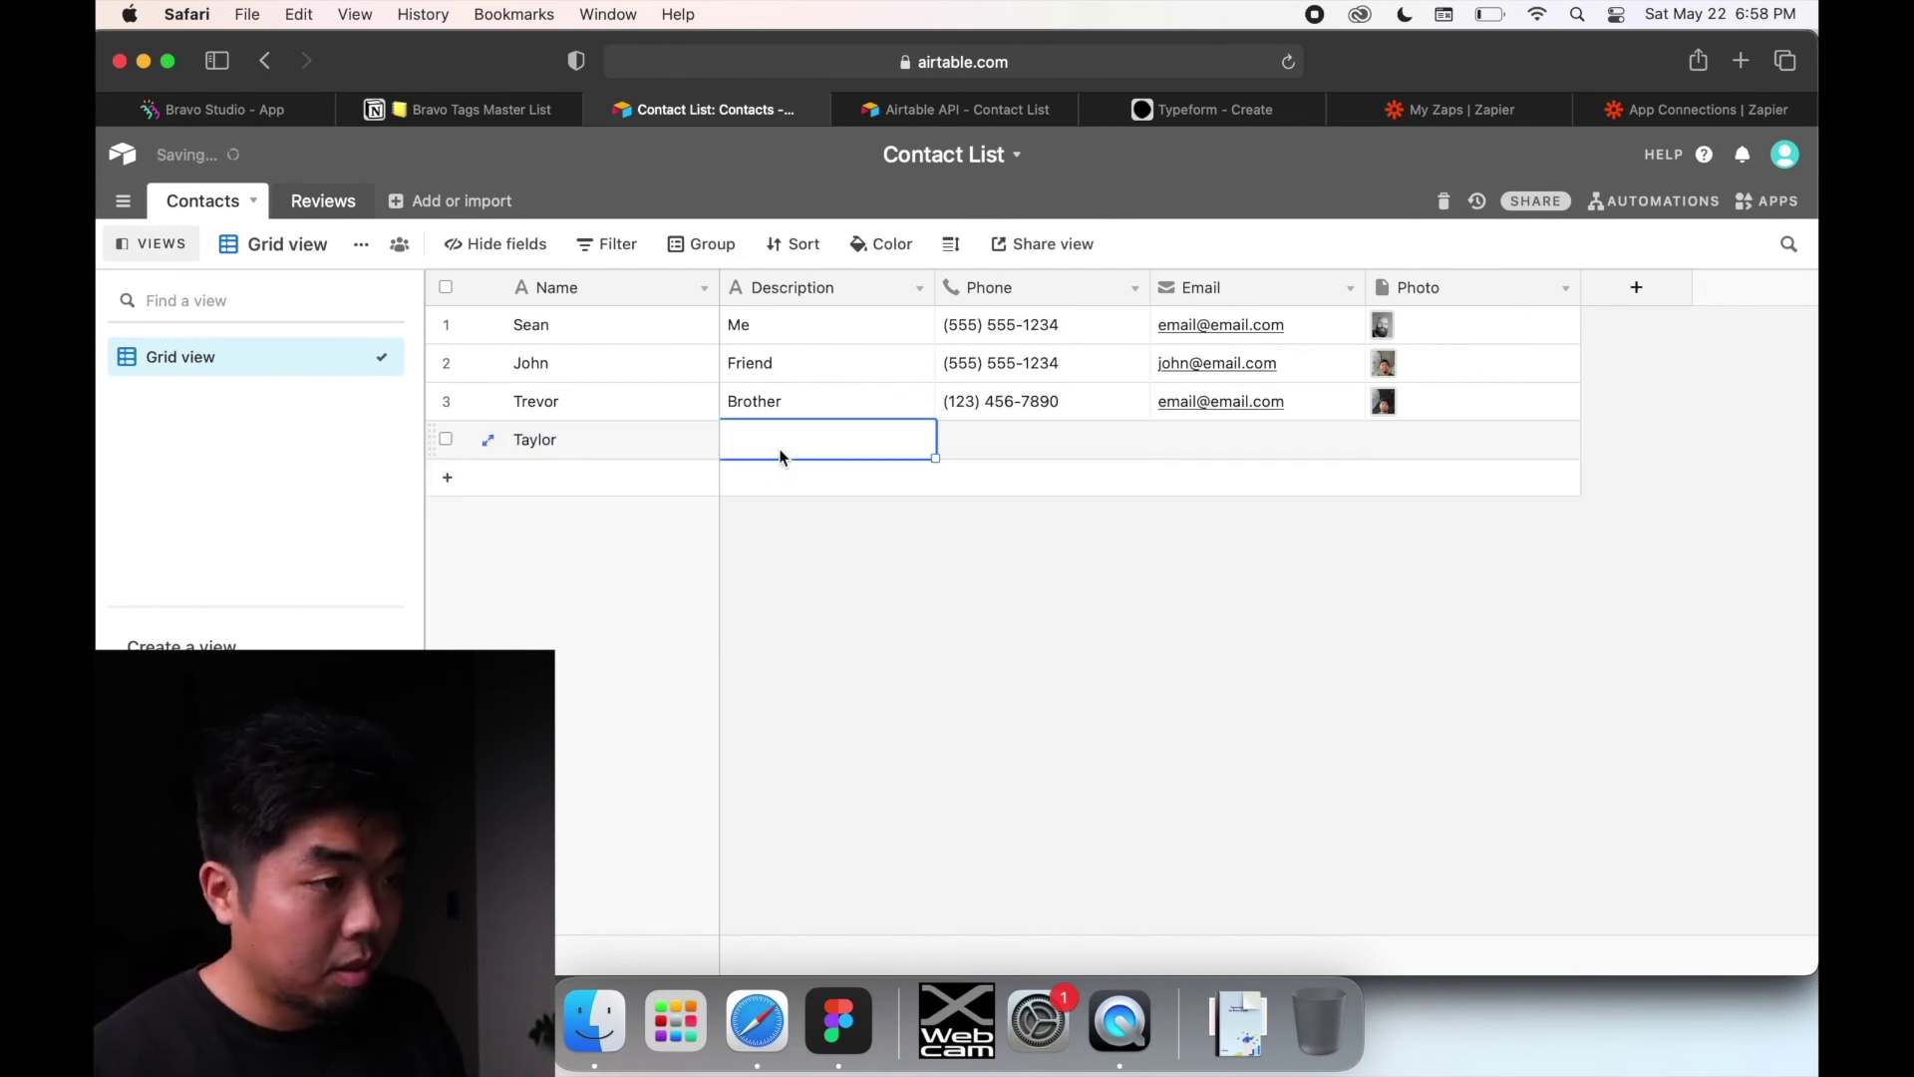
pyautogui.write('Sister')
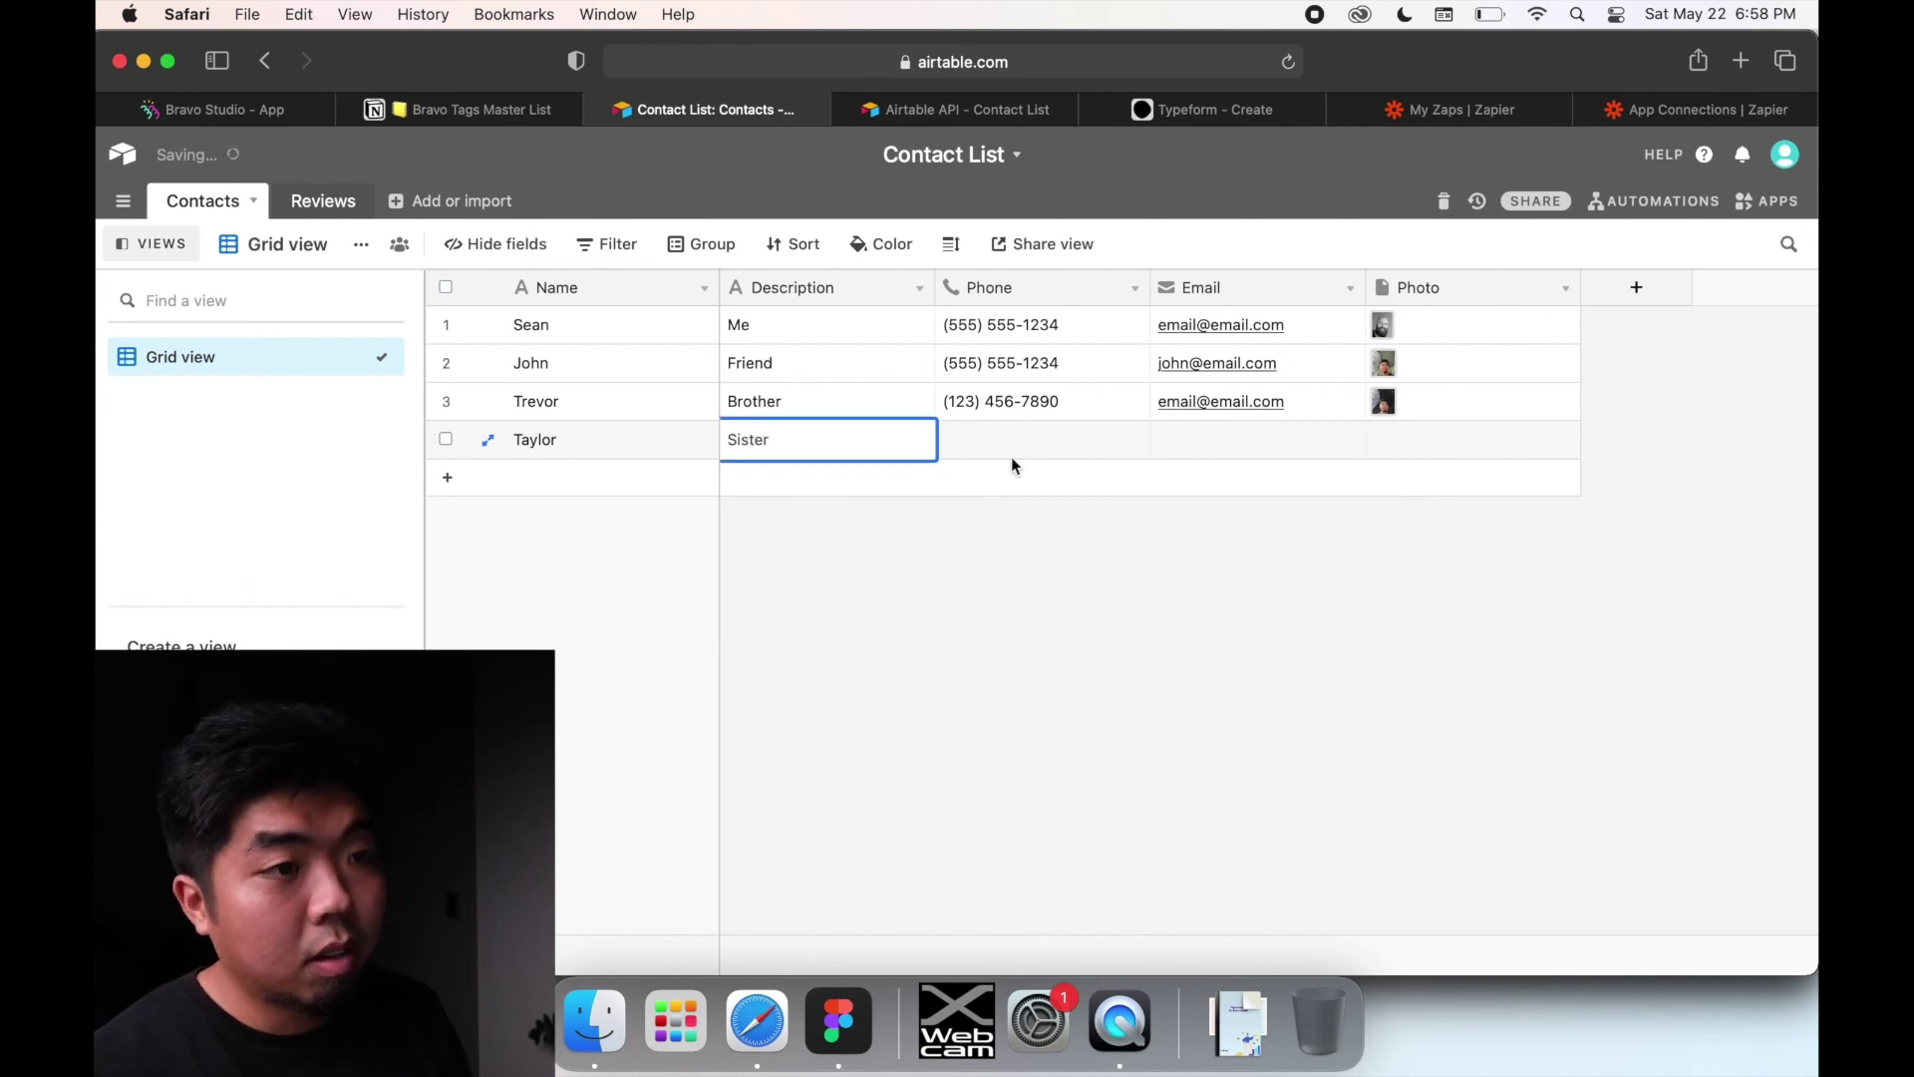
pyautogui.click(1011, 451)
pyautogui.write('(123')
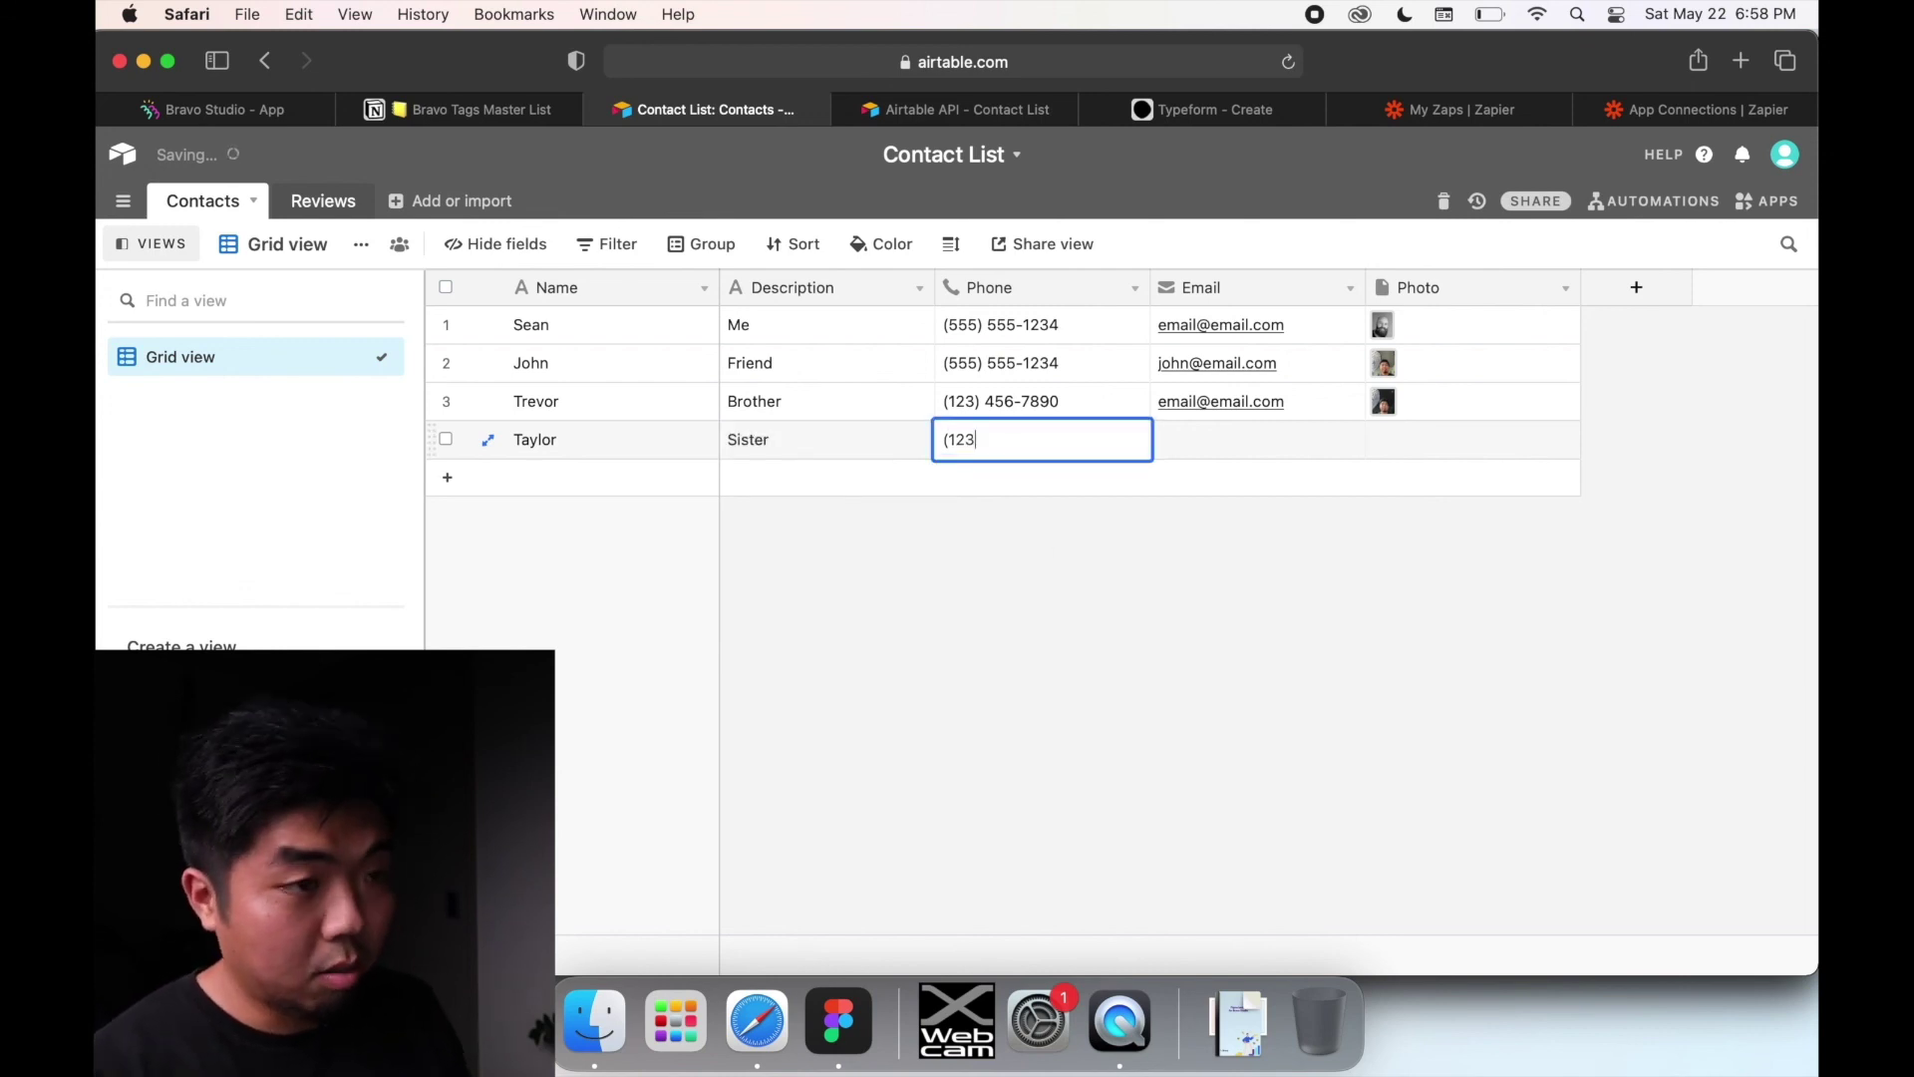
pyautogui.write(') 123-')
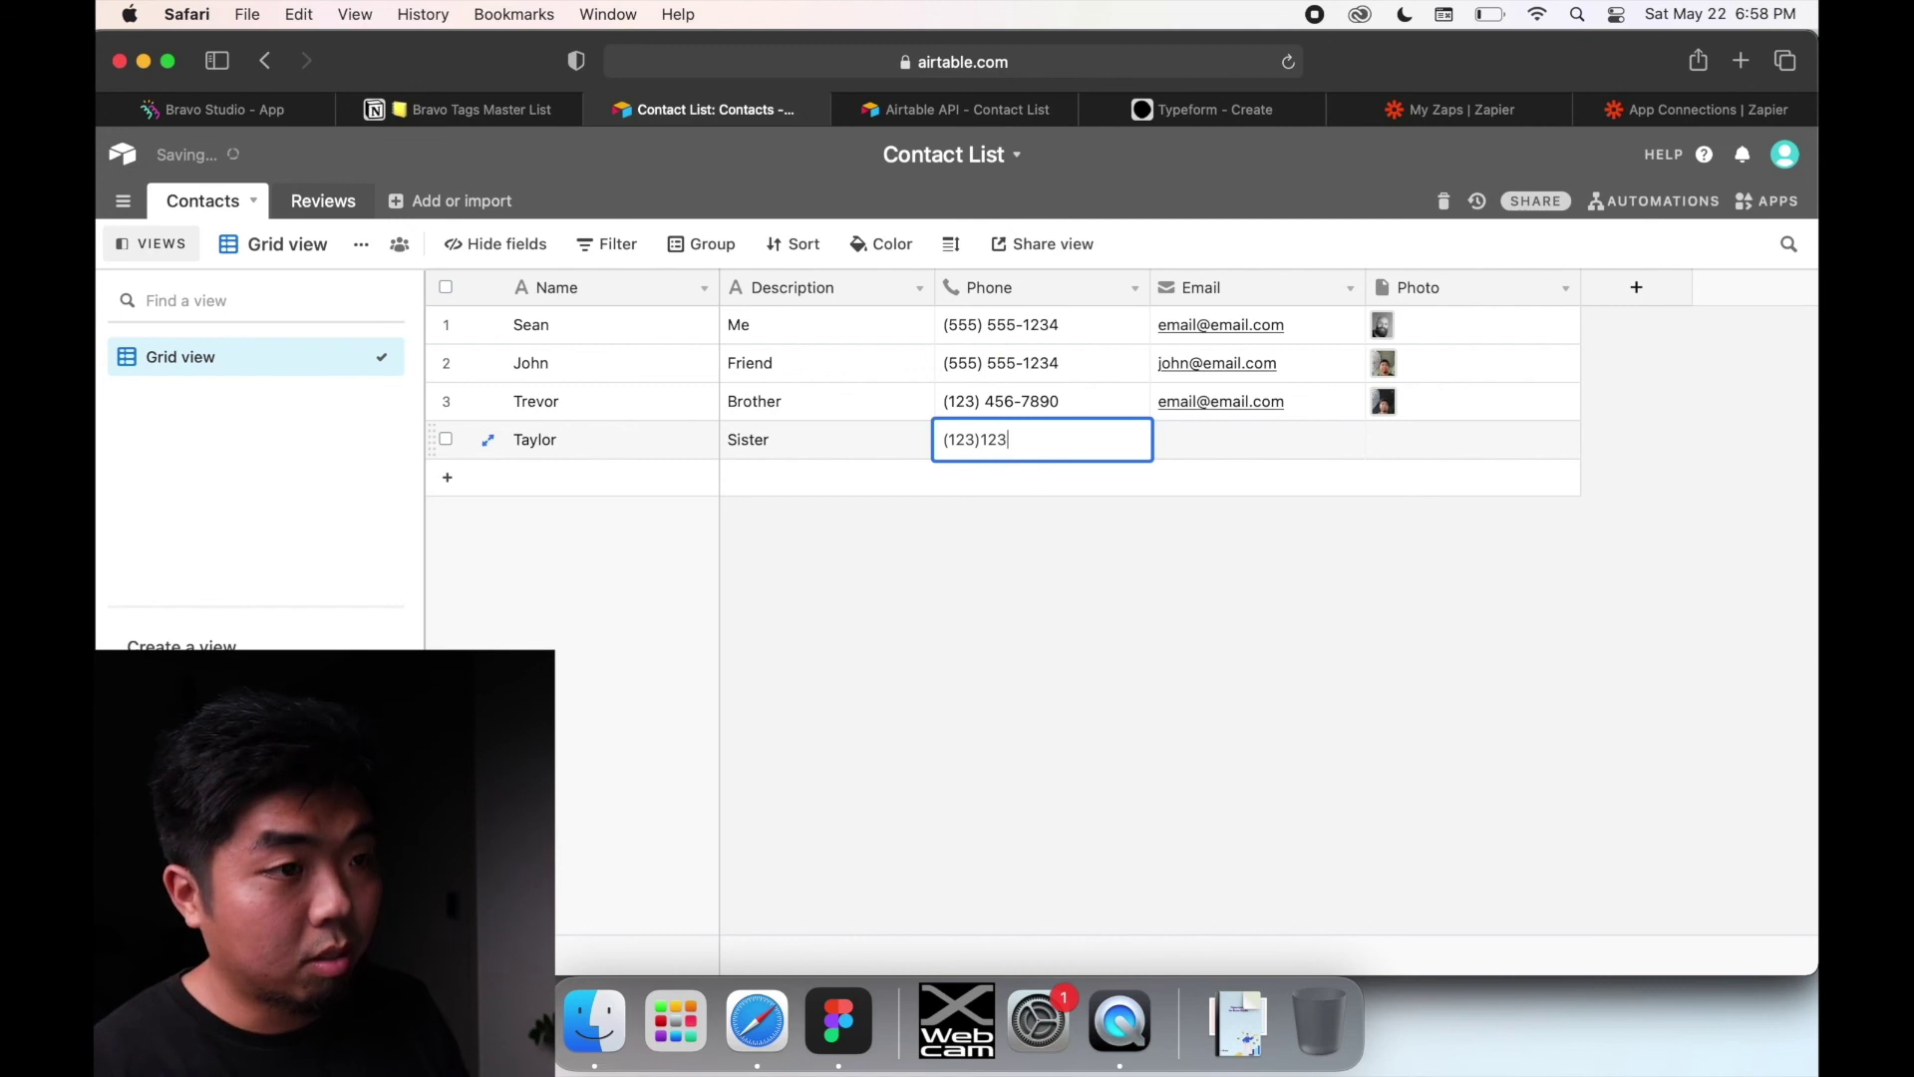
pyautogui.write('1234')
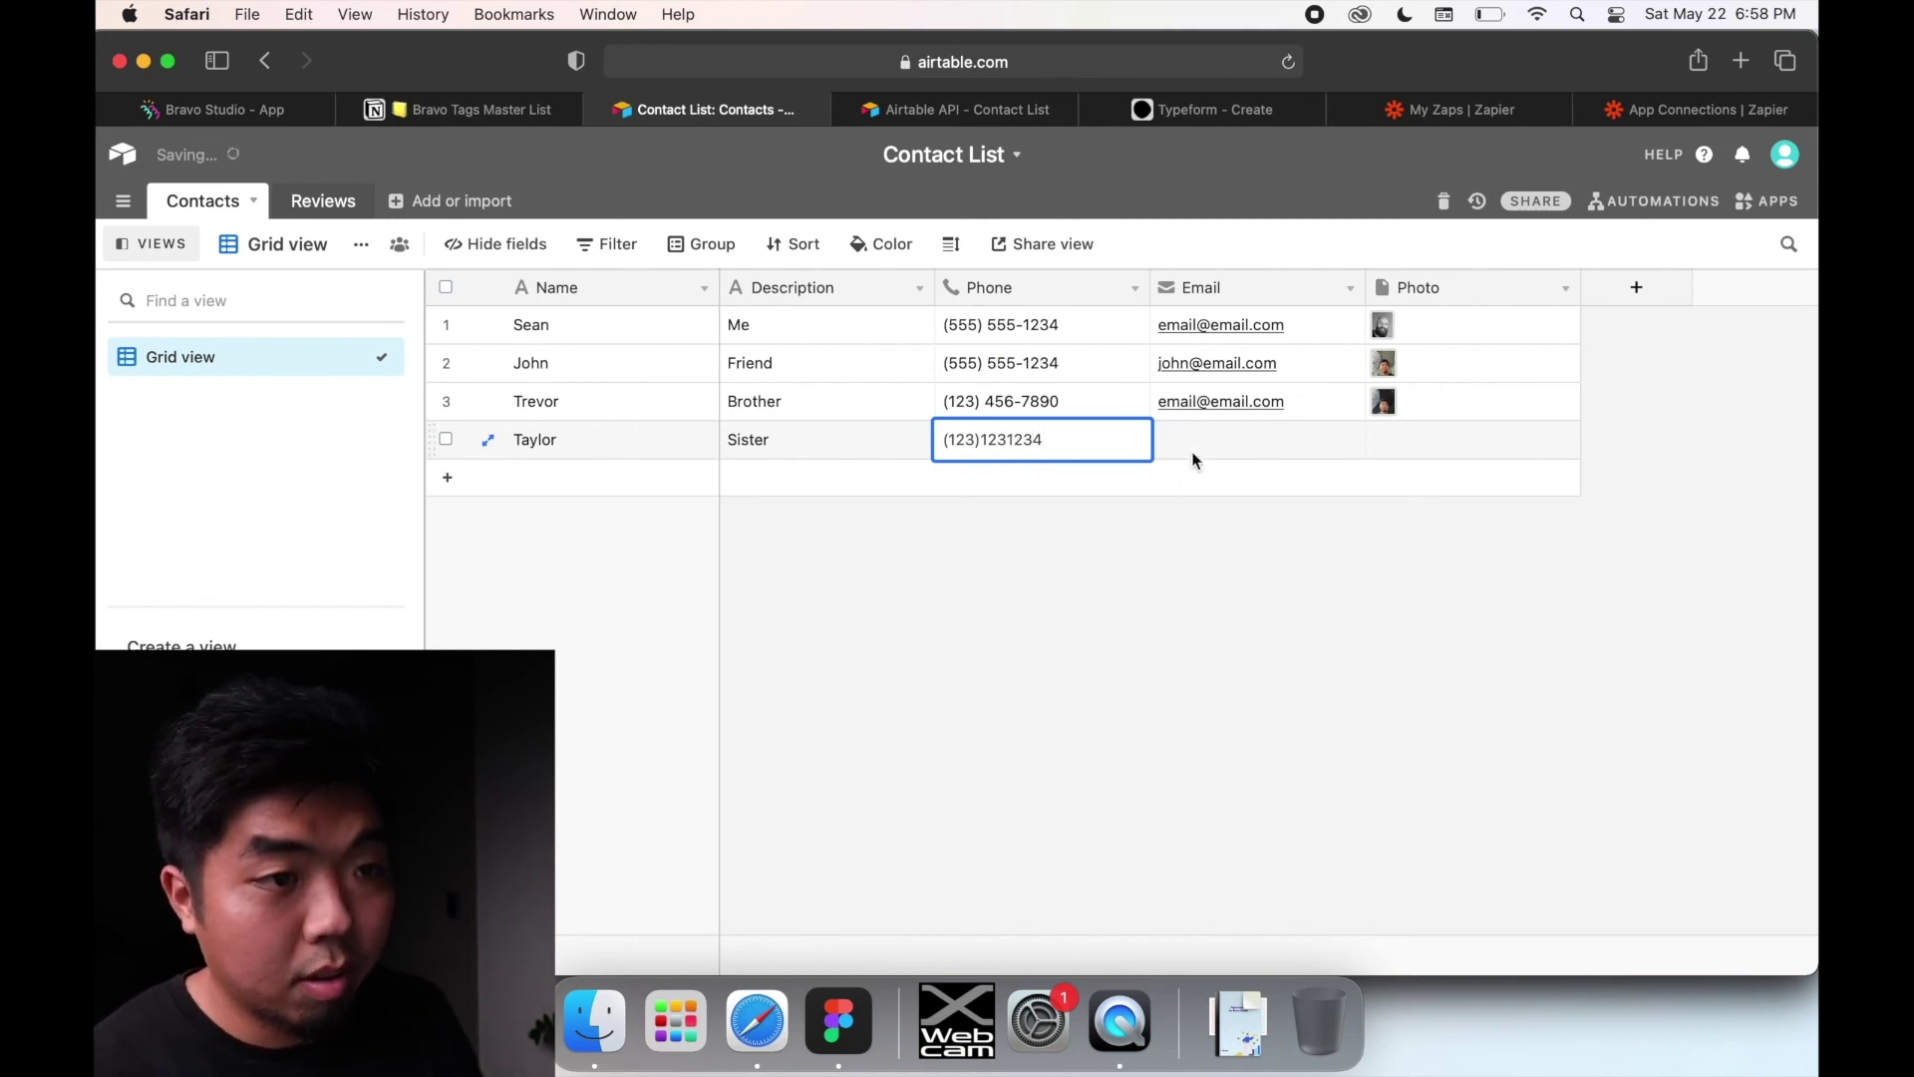
pyautogui.click(1192, 452)
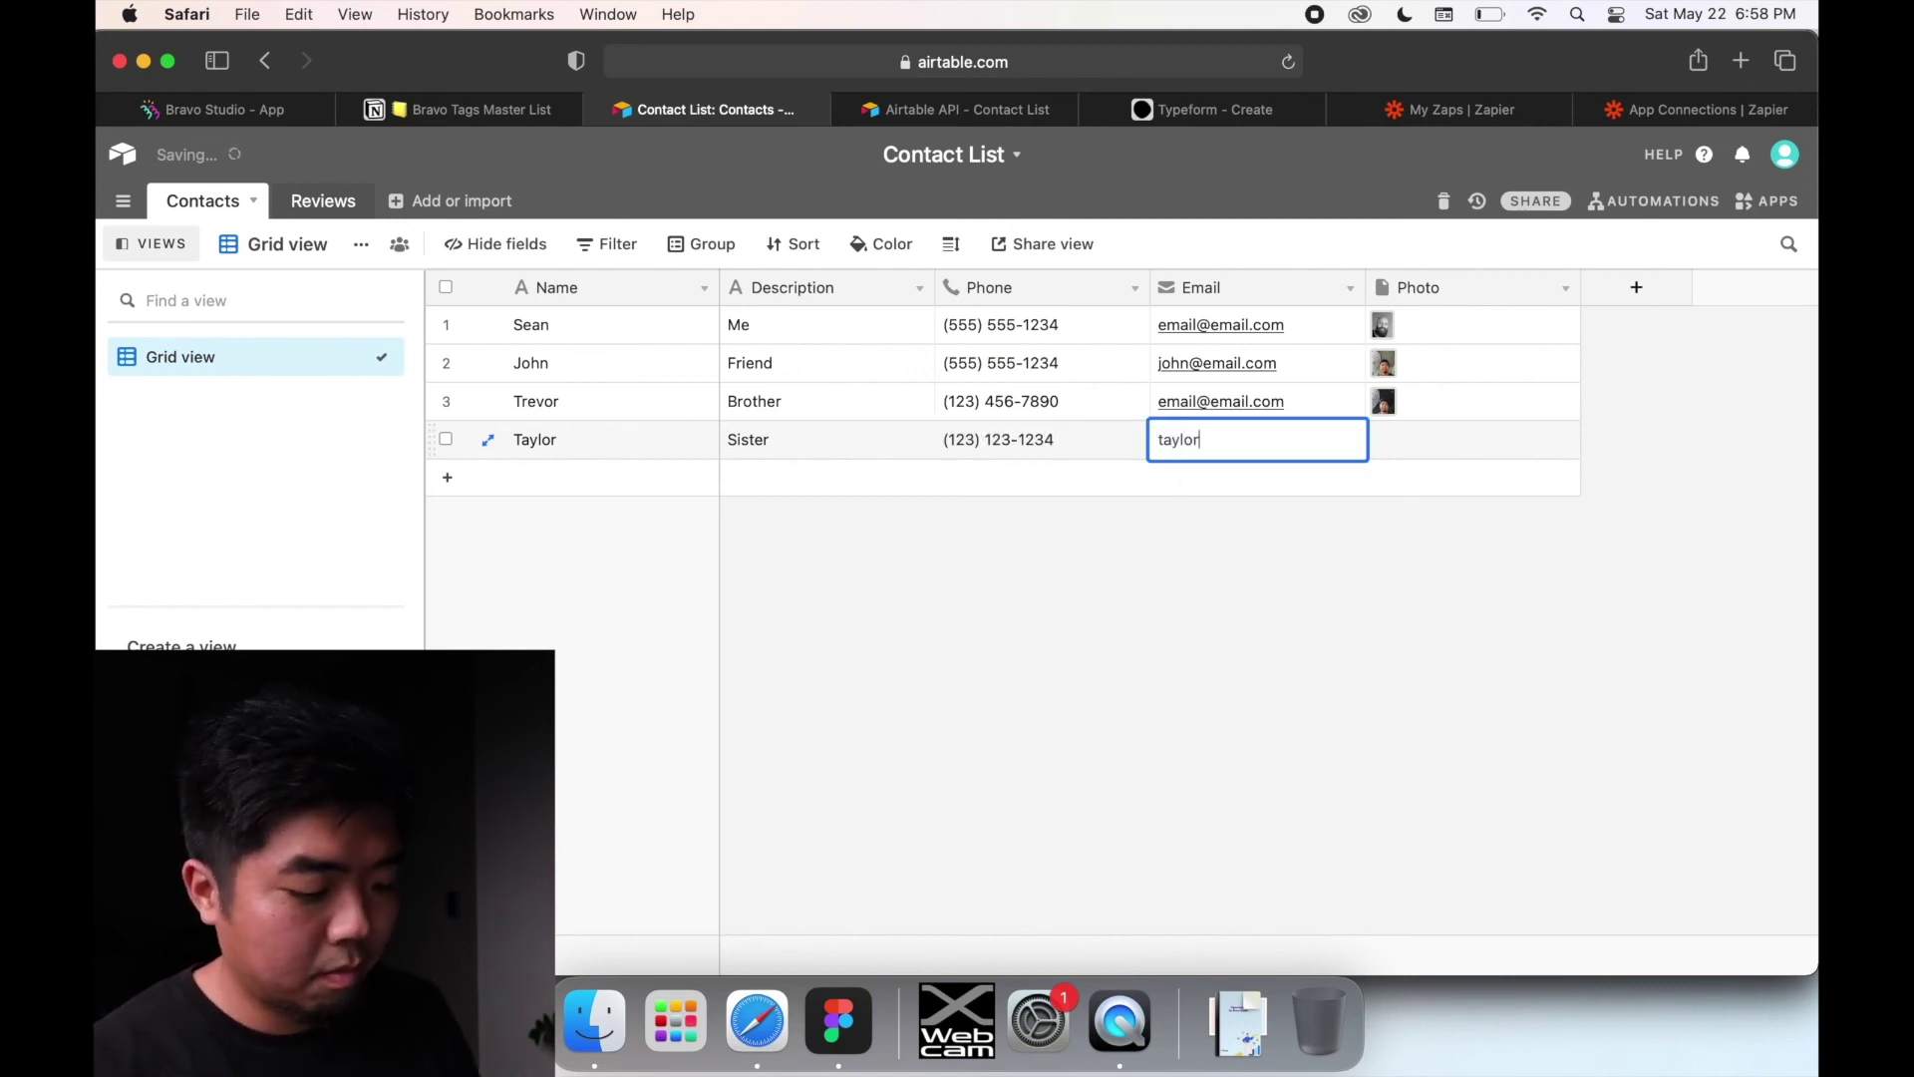
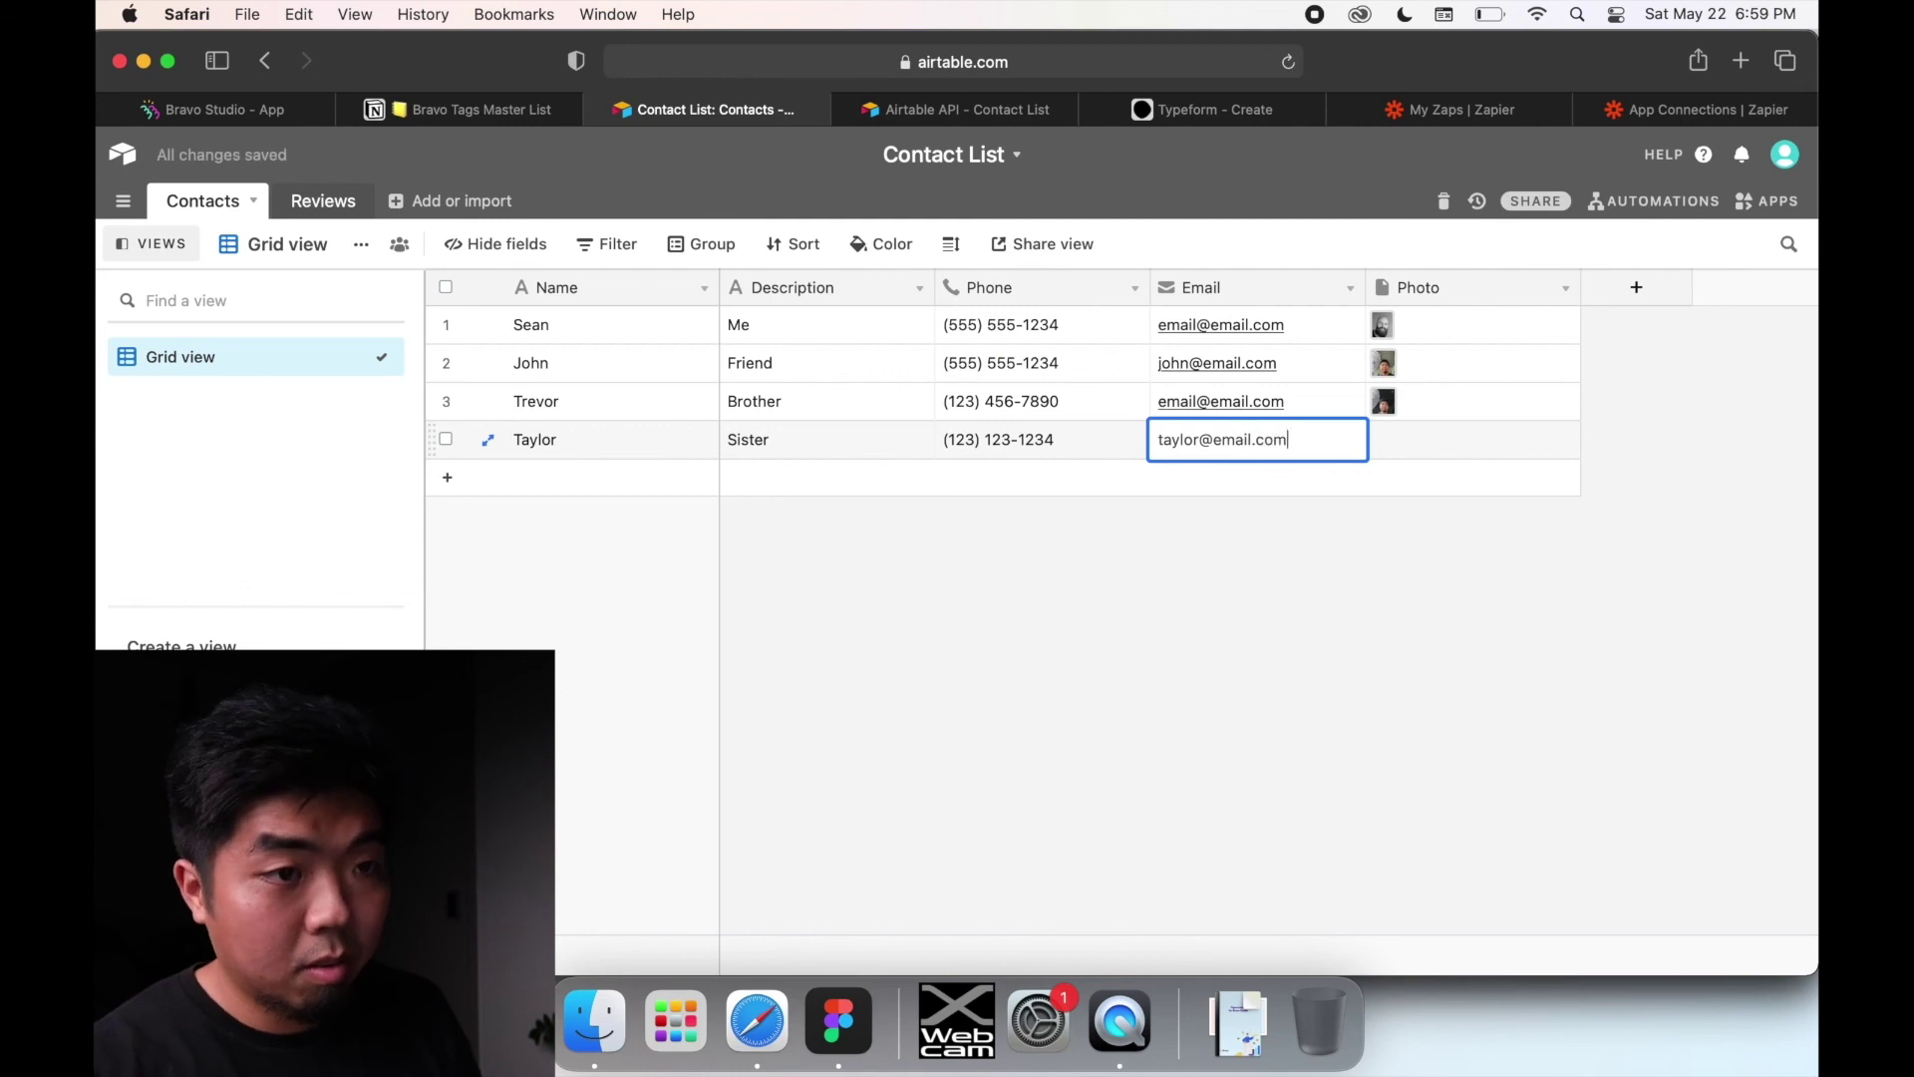
pyautogui.click(1386, 439)
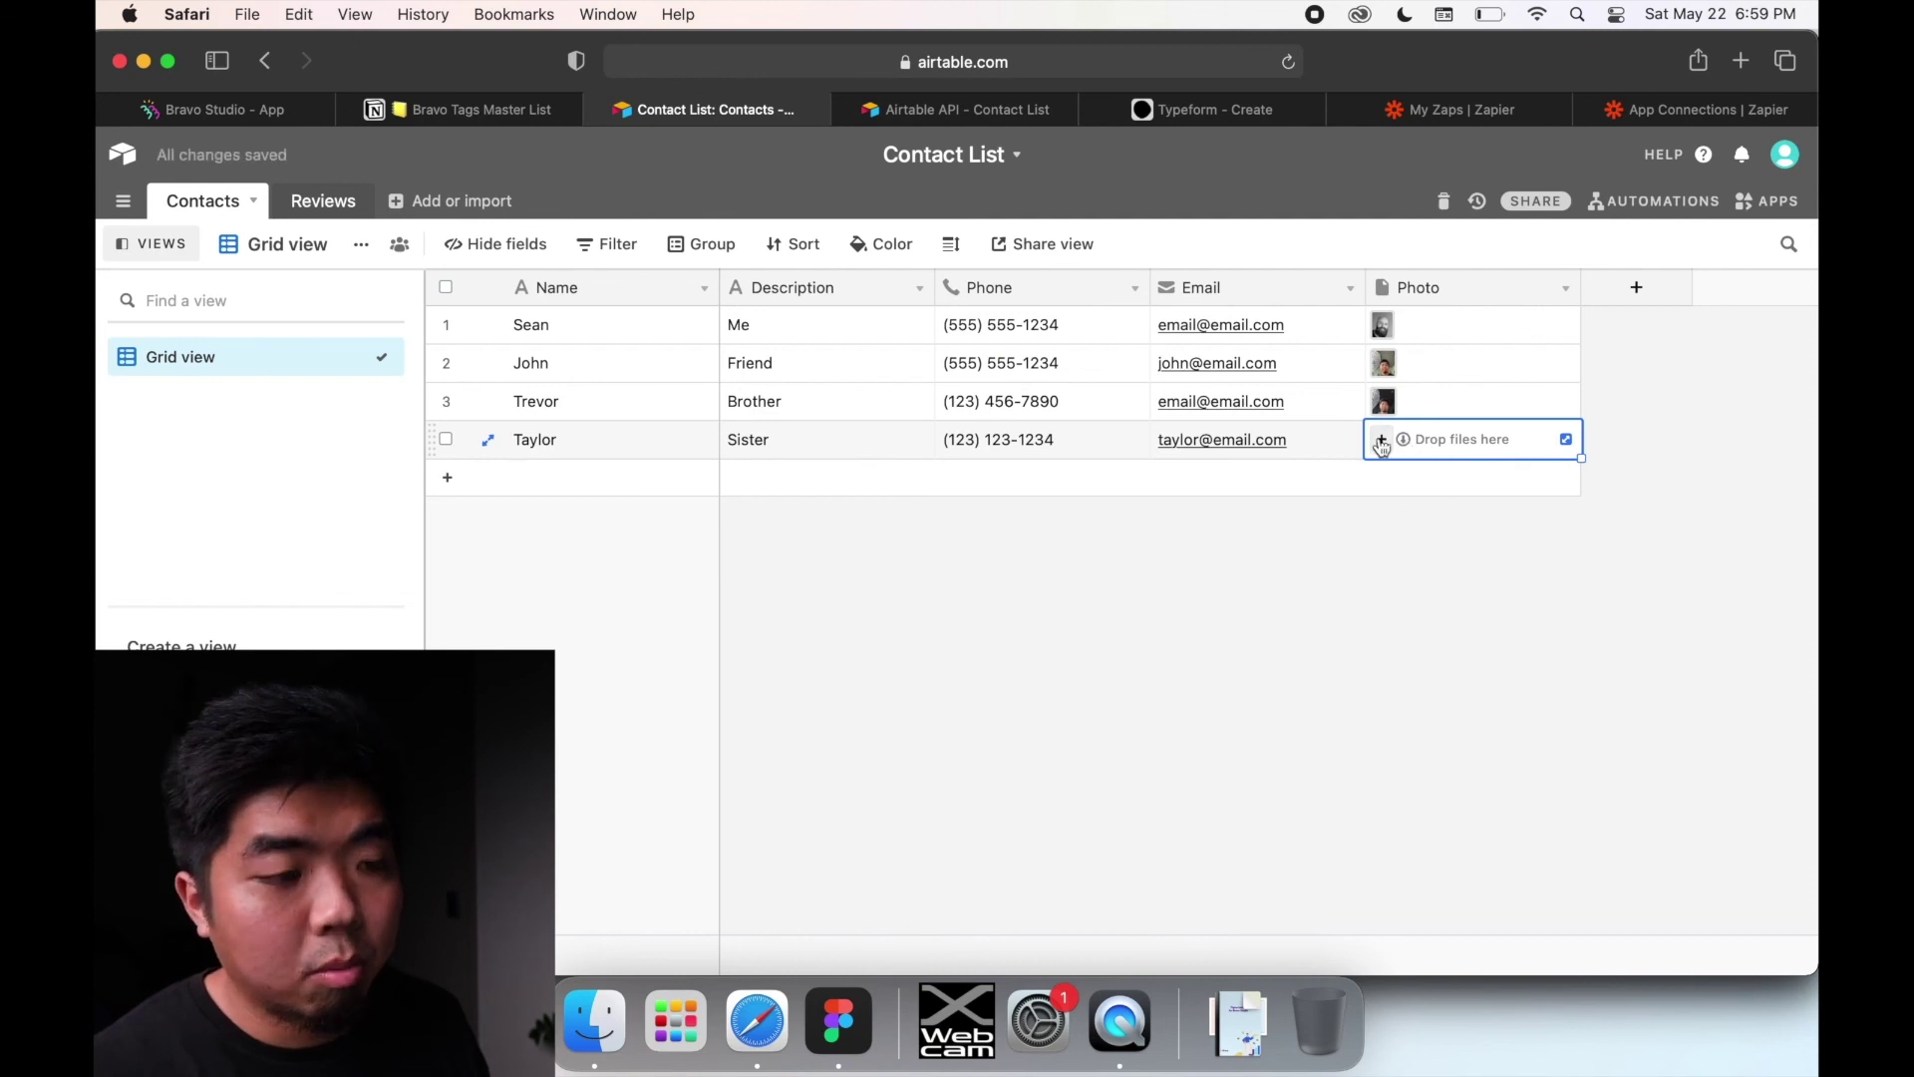
pyautogui.click(836, 997)
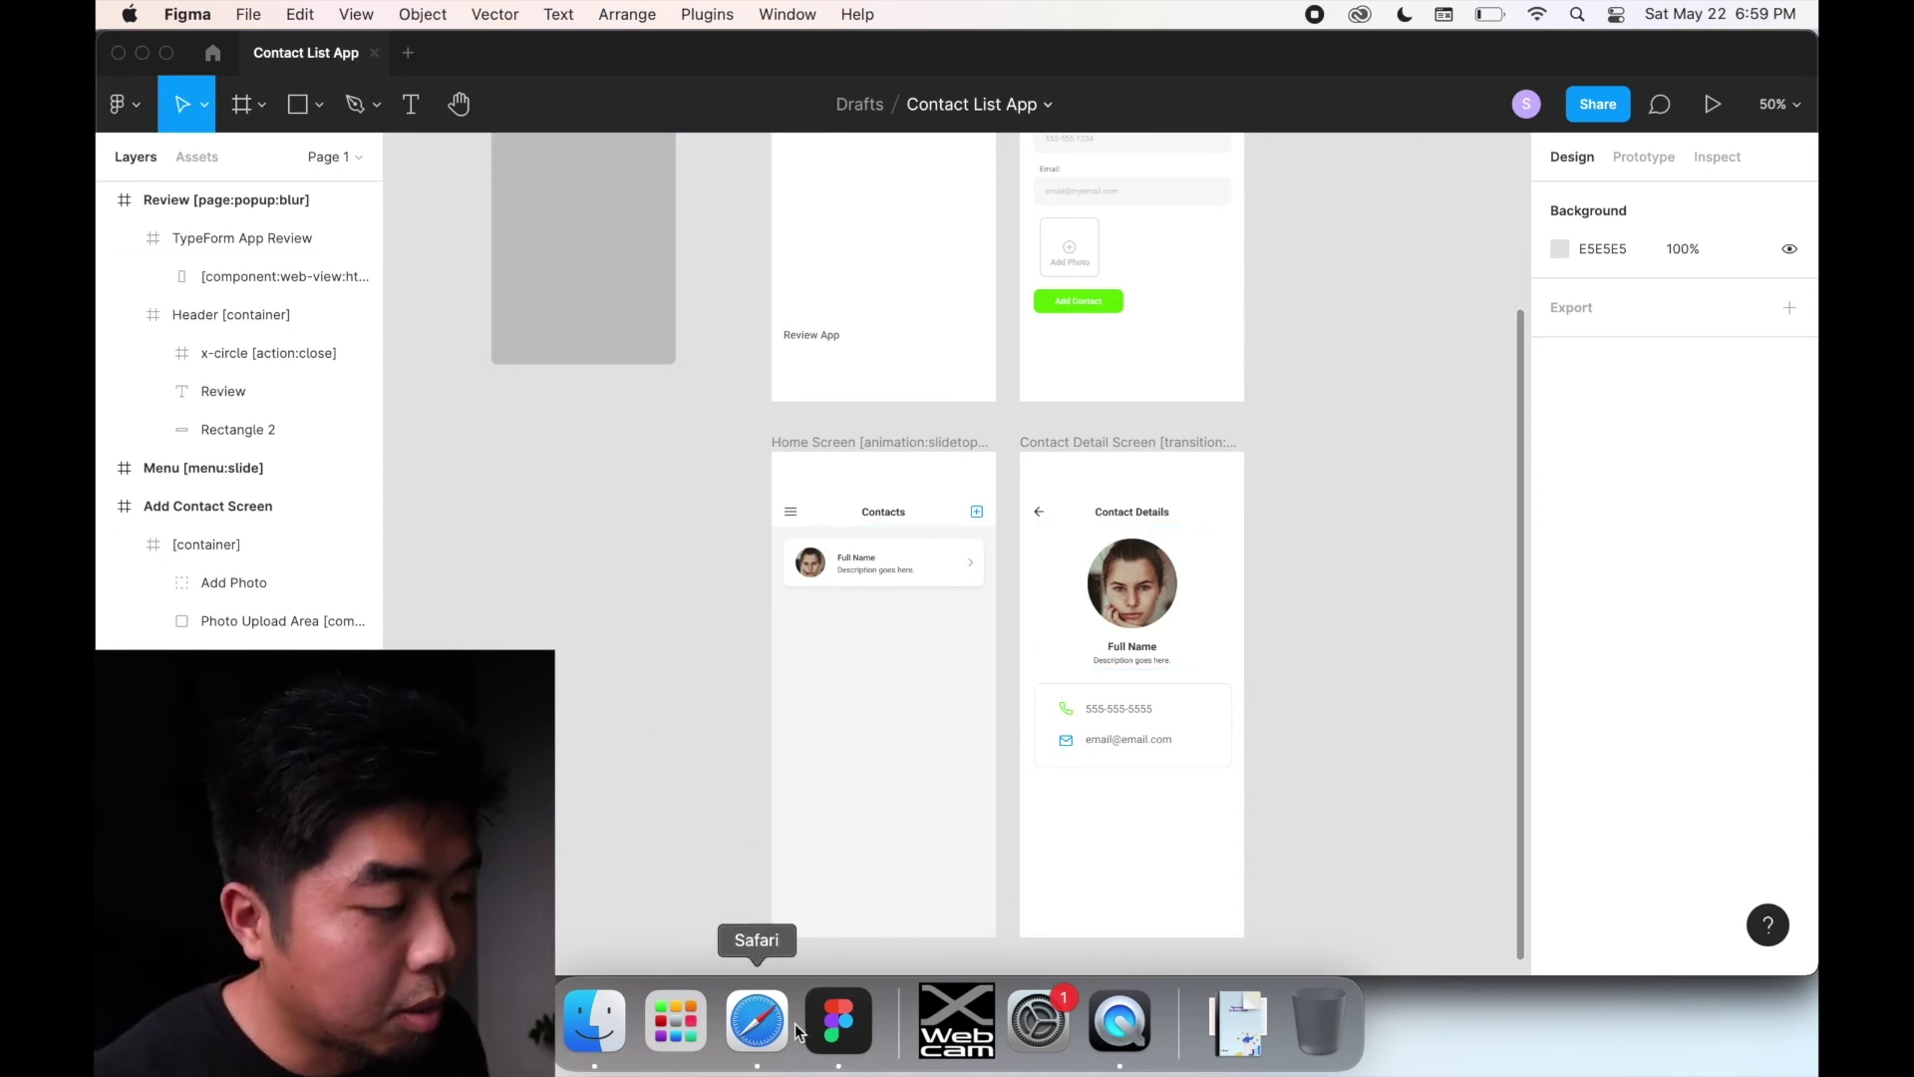
# Step: Bring the phone Simulator preview forward and reload the Bravo app so it fetches the latest contacts
pyautogui.hotkey('ctrl', 'Up')
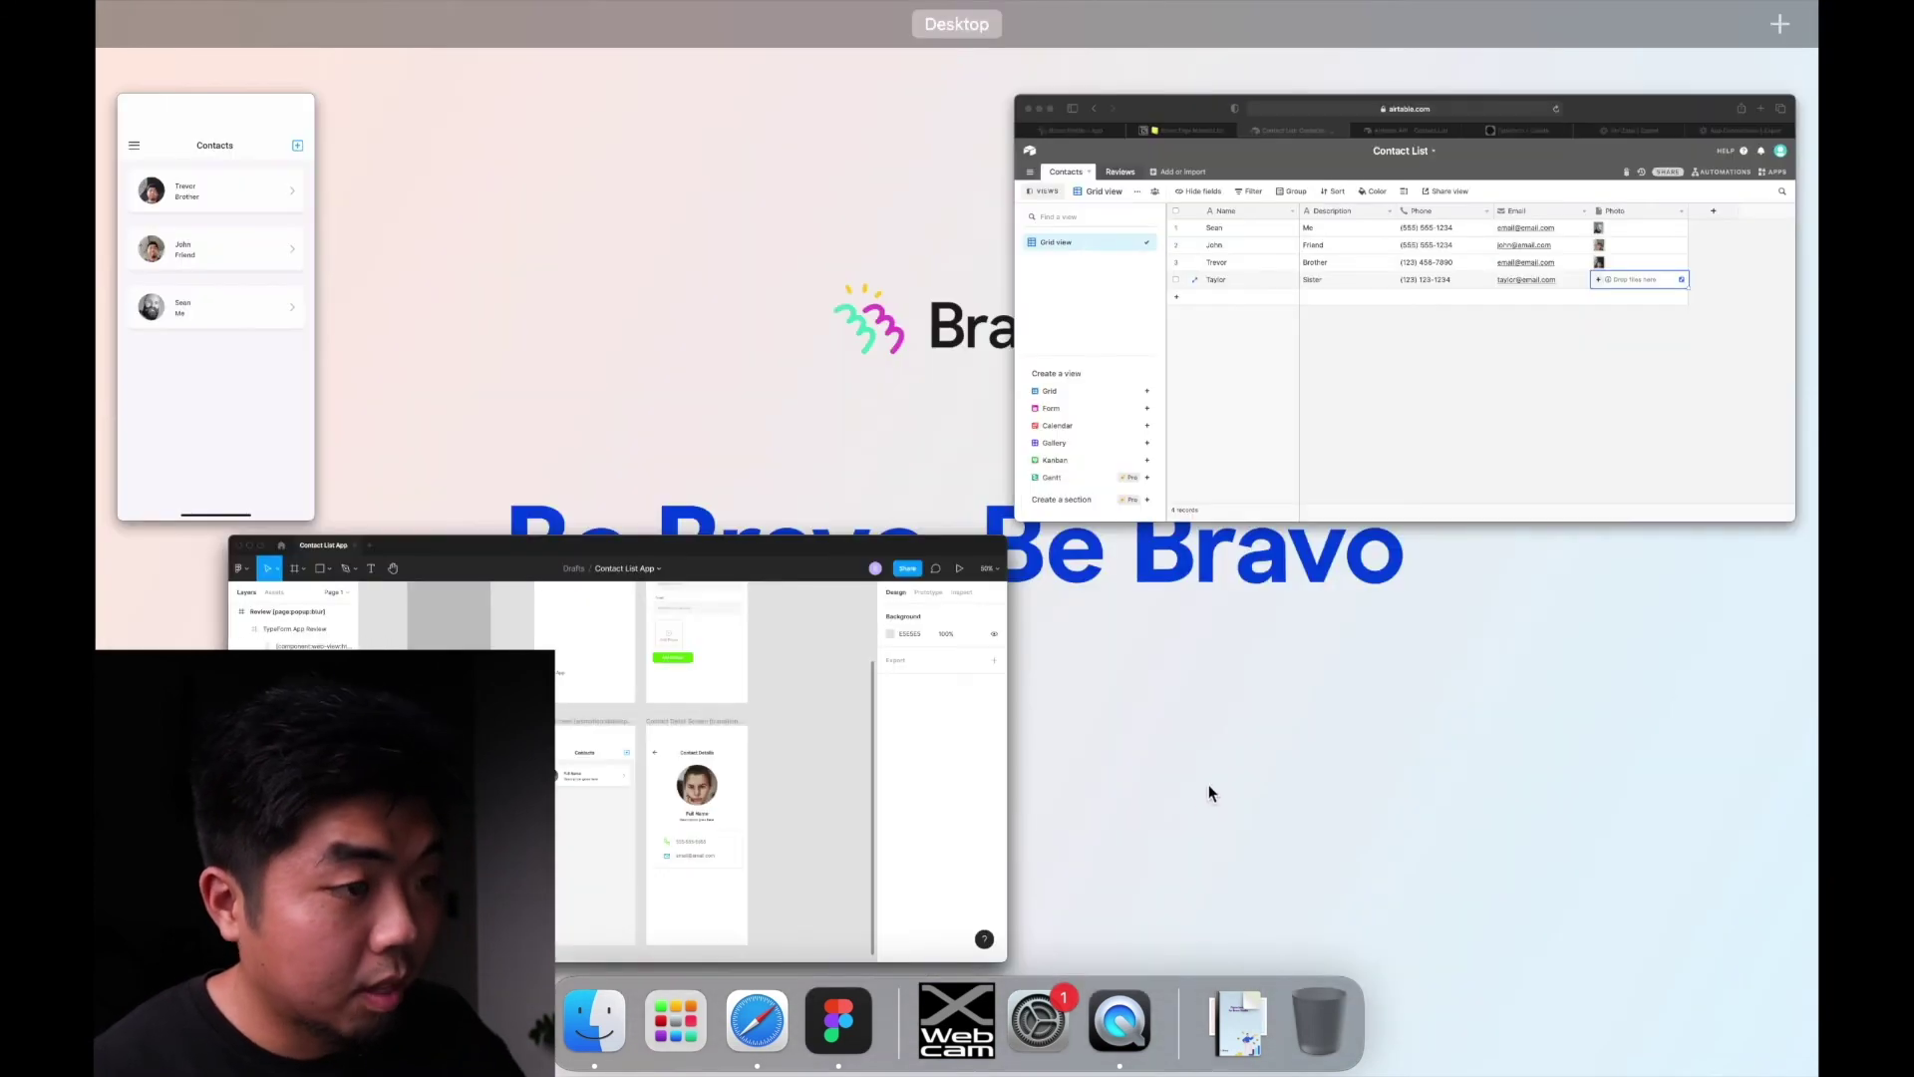
pyautogui.click(185, 273)
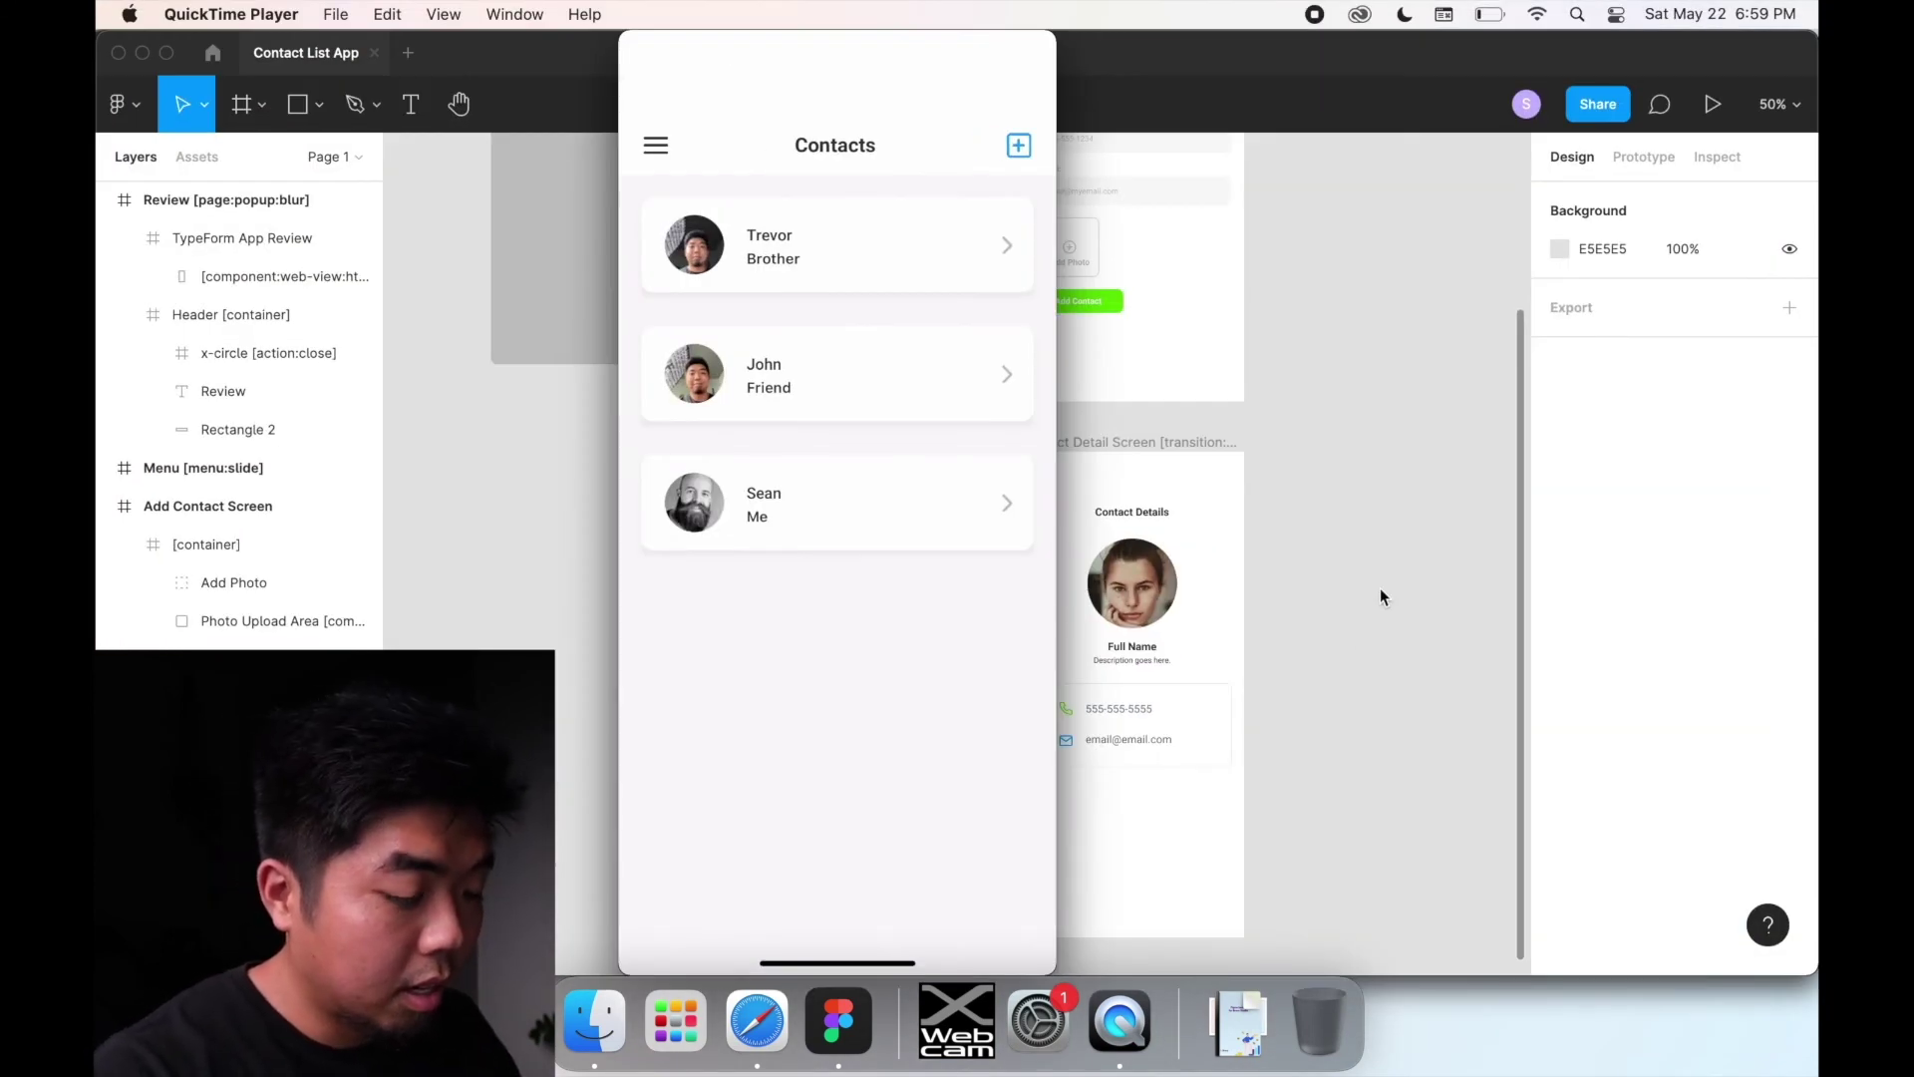
pyautogui.press('ctrl+super+z')
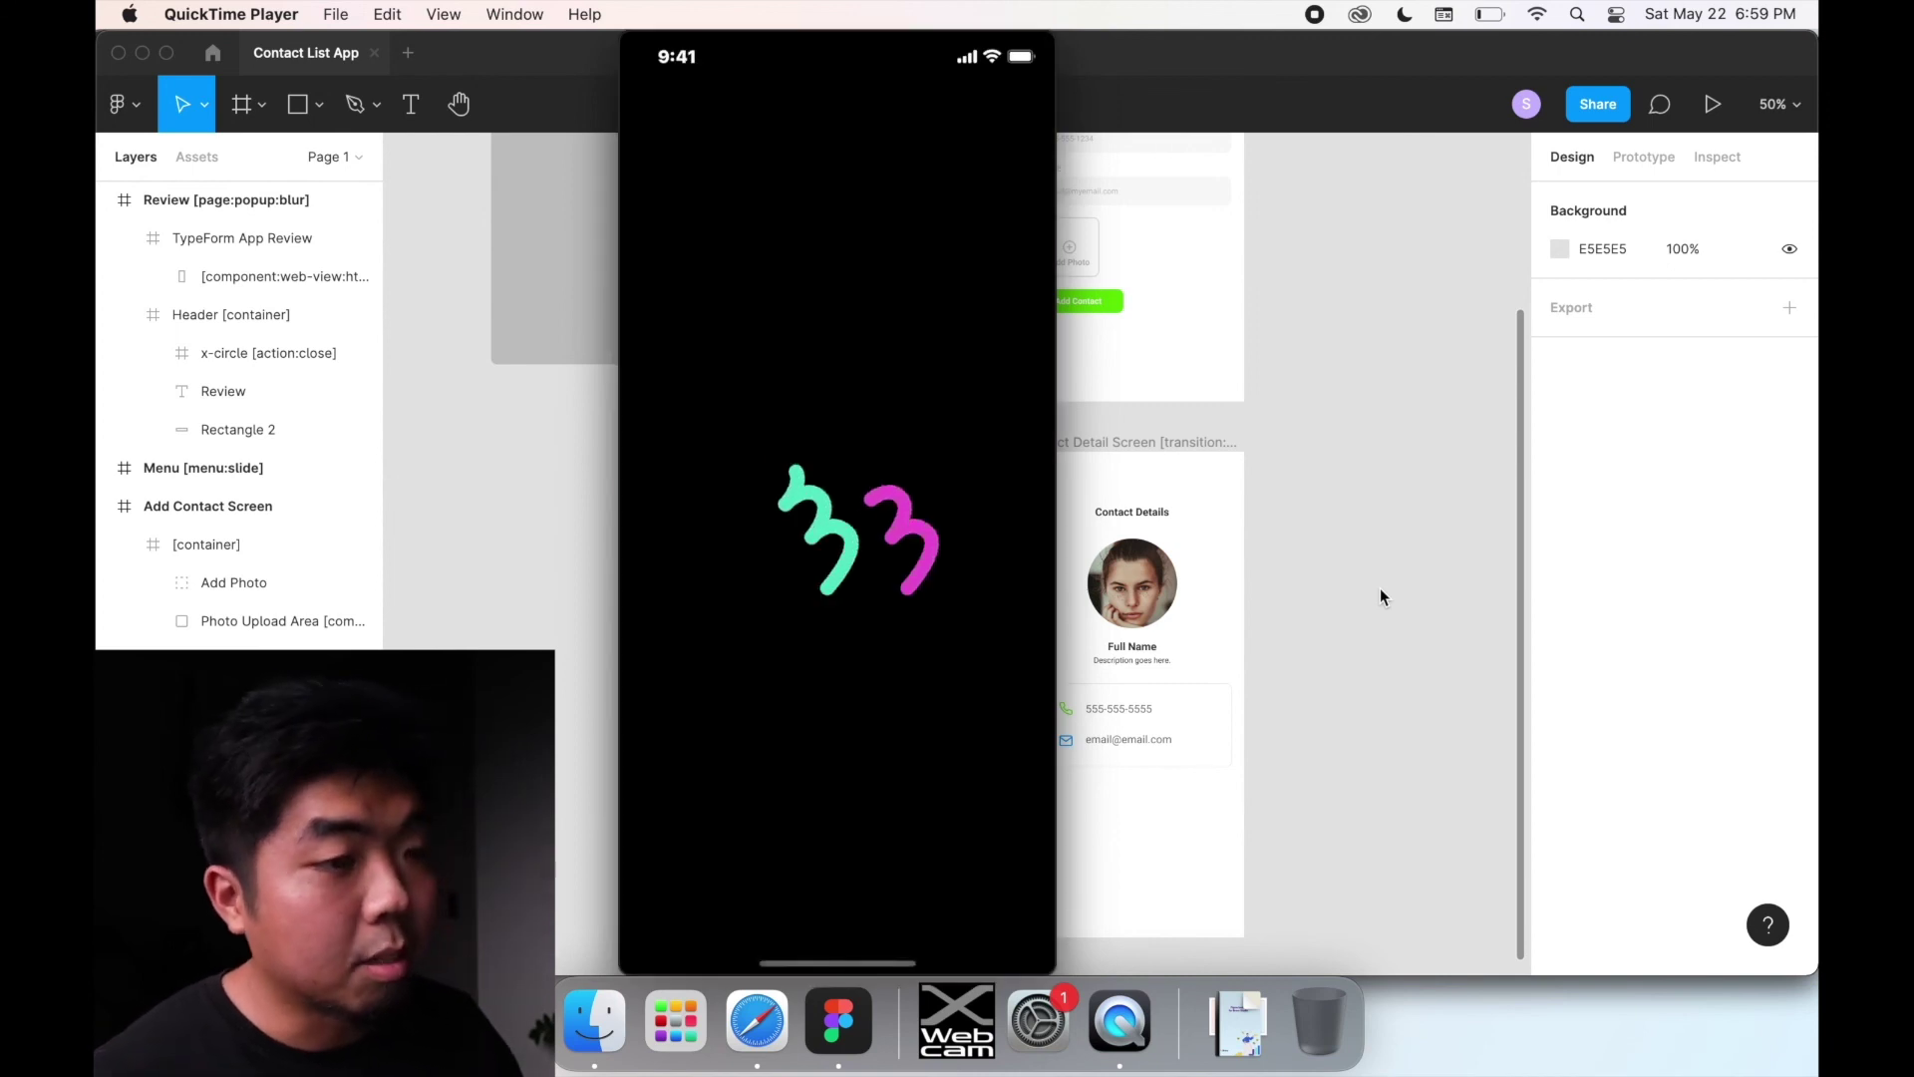
pyautogui.scroll(-1, 1379, 589)
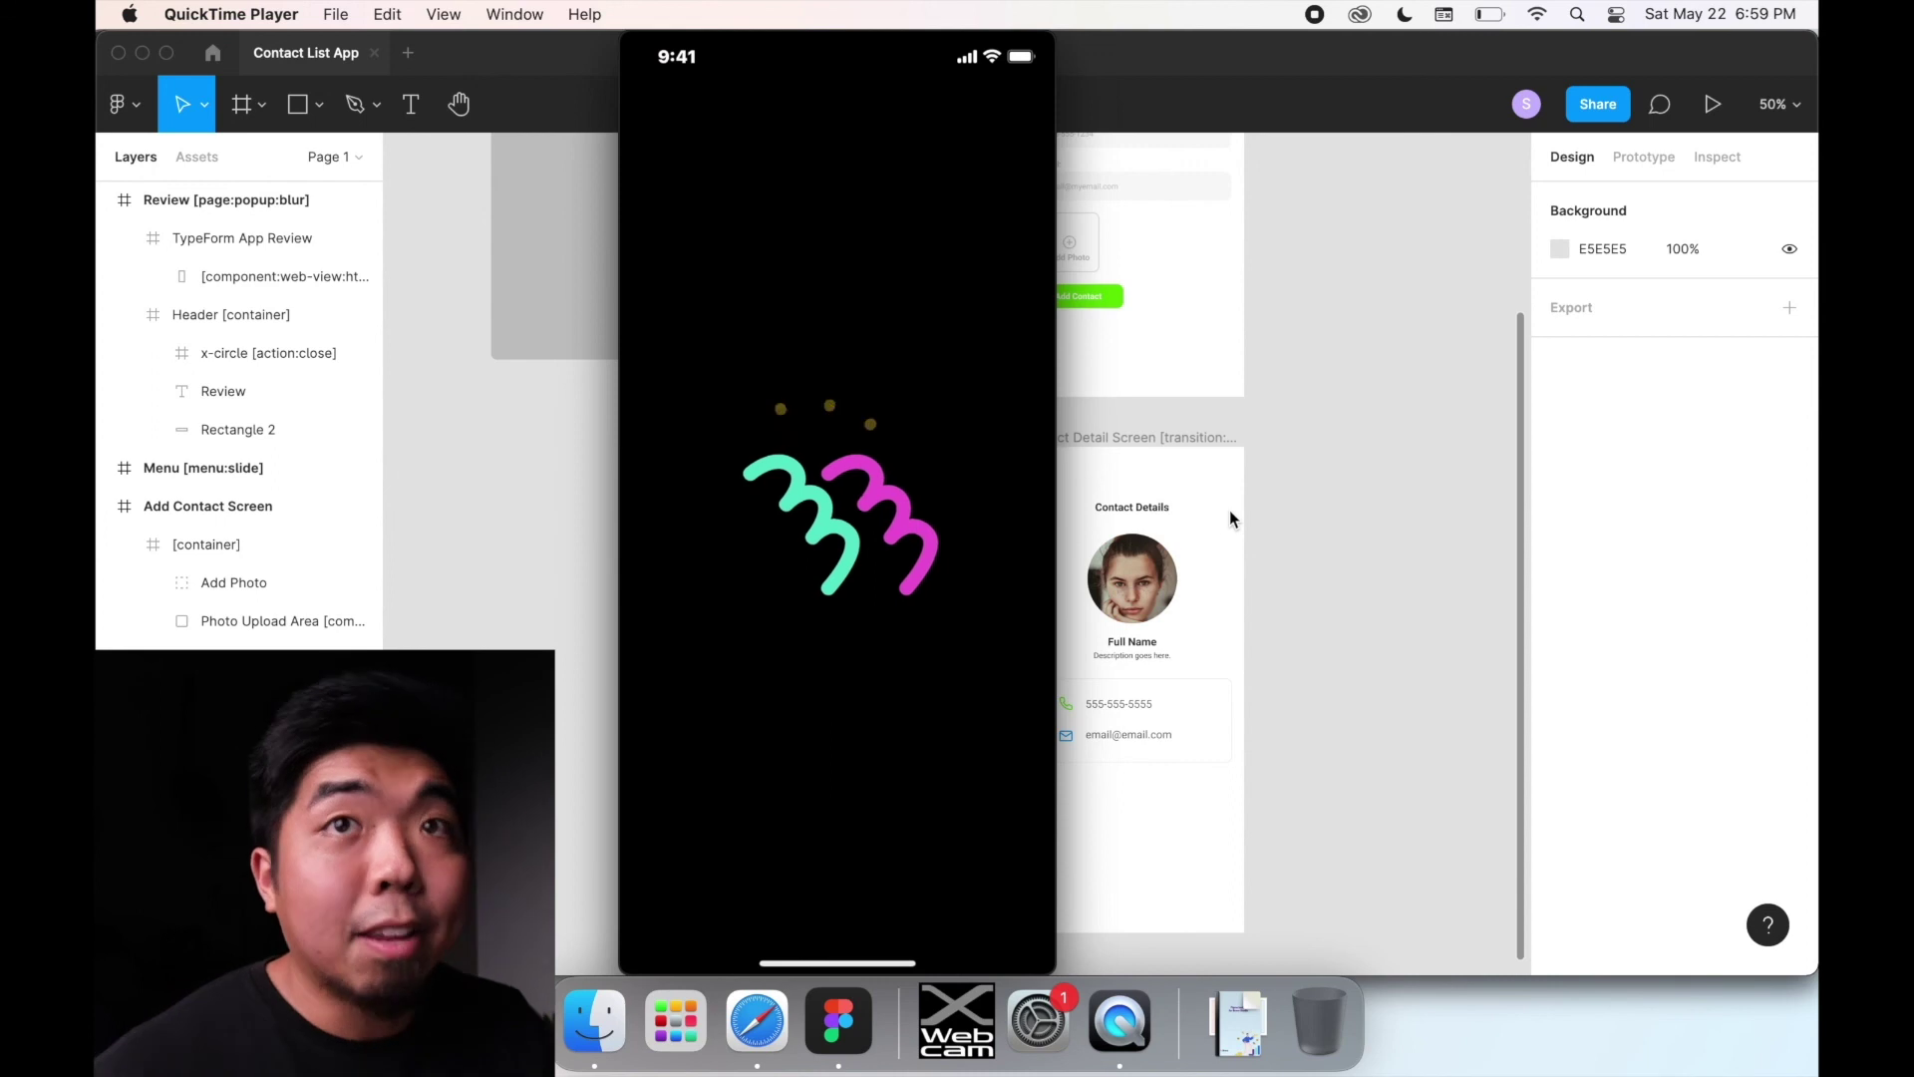
# Step: Let the mirrored app preview refresh to five contacts, including the new Sister and second Friend
pyautogui.moveTo(792, 671)
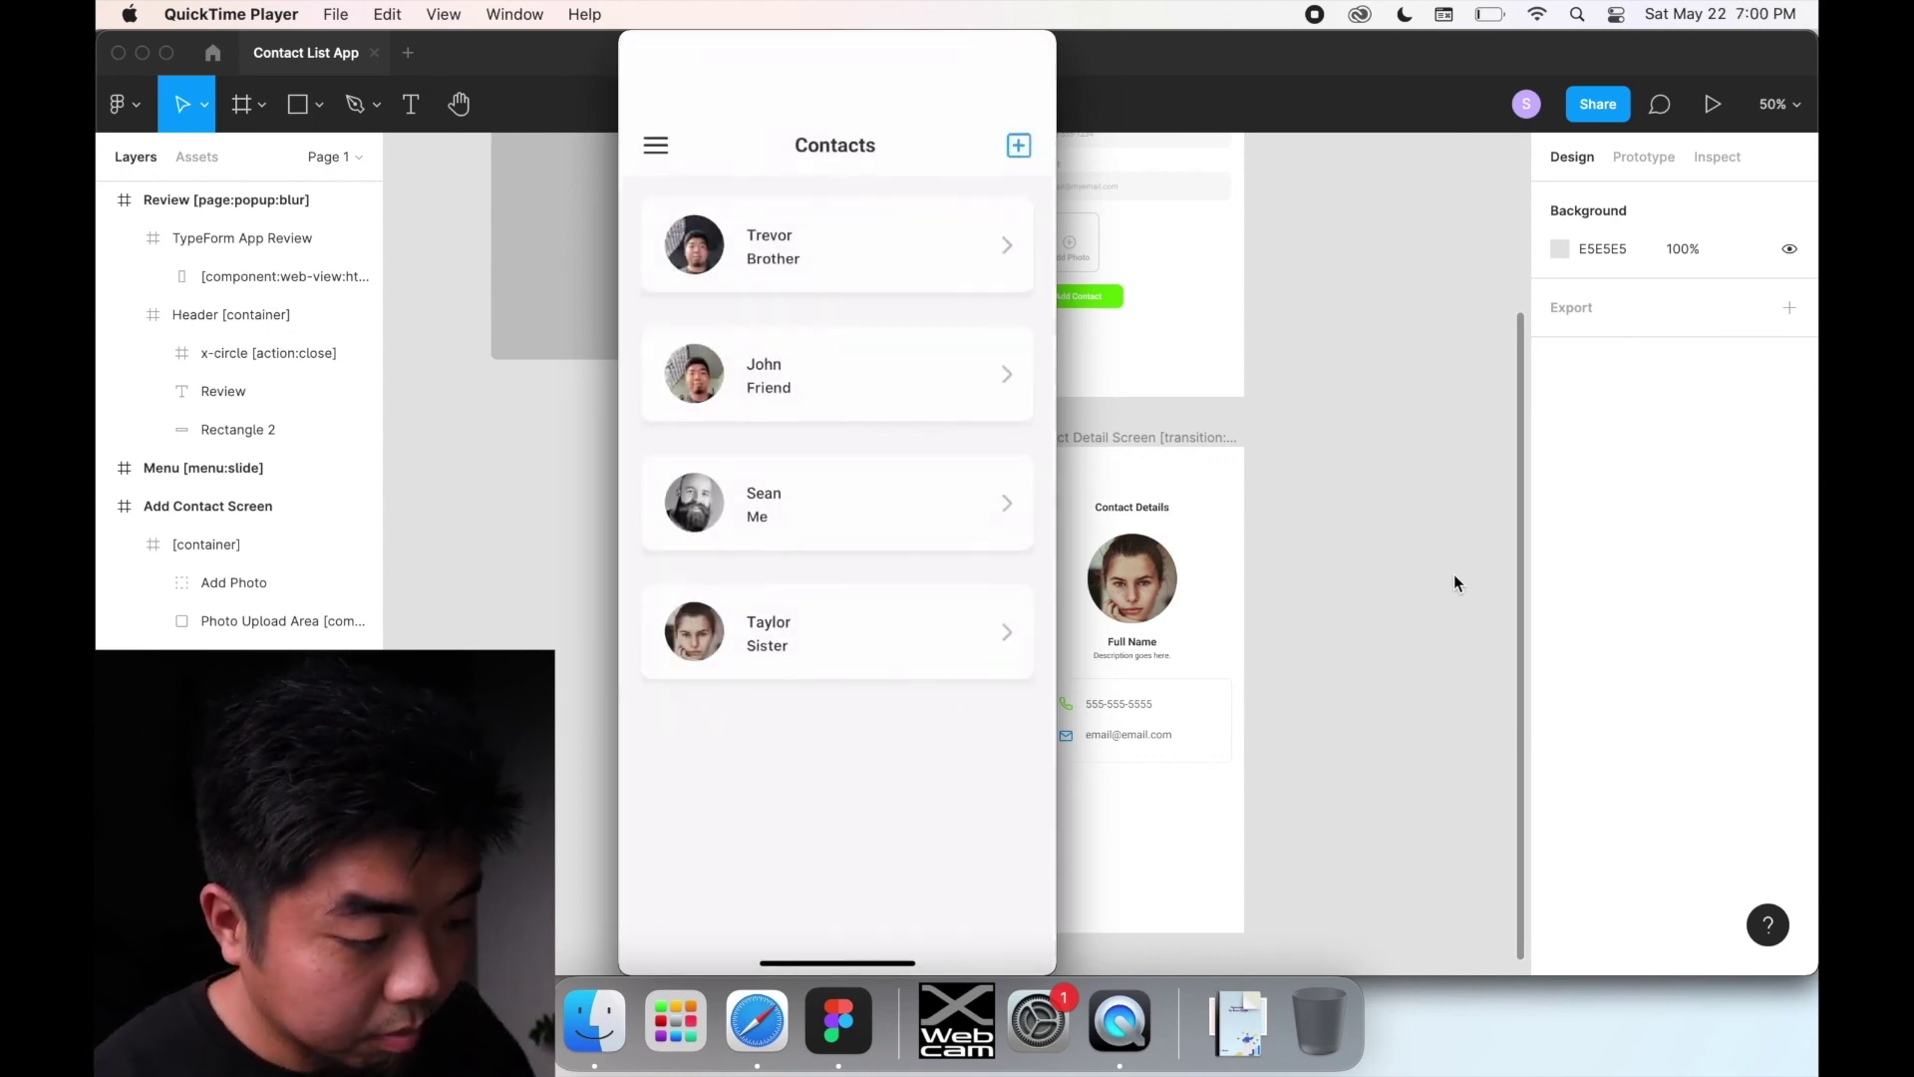
pyautogui.moveTo(948, 482)
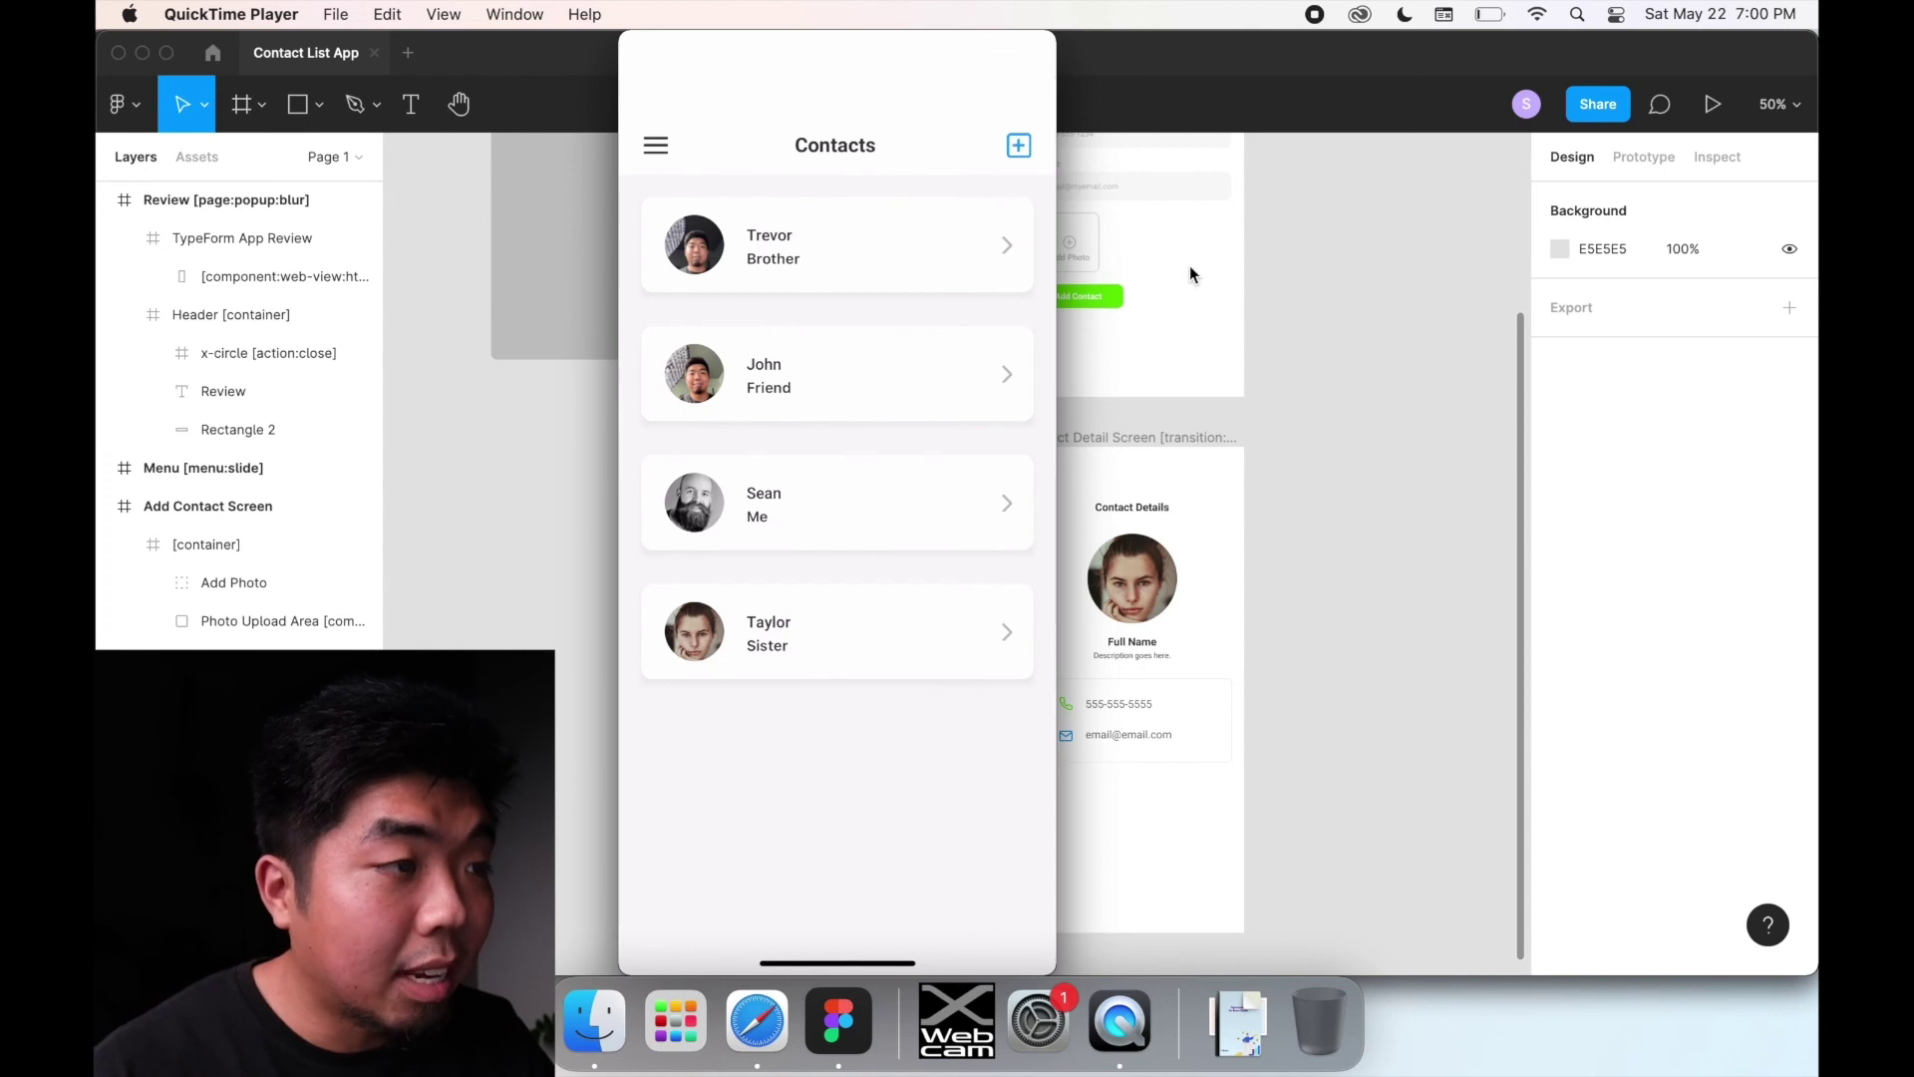
pyautogui.moveTo(914, 219)
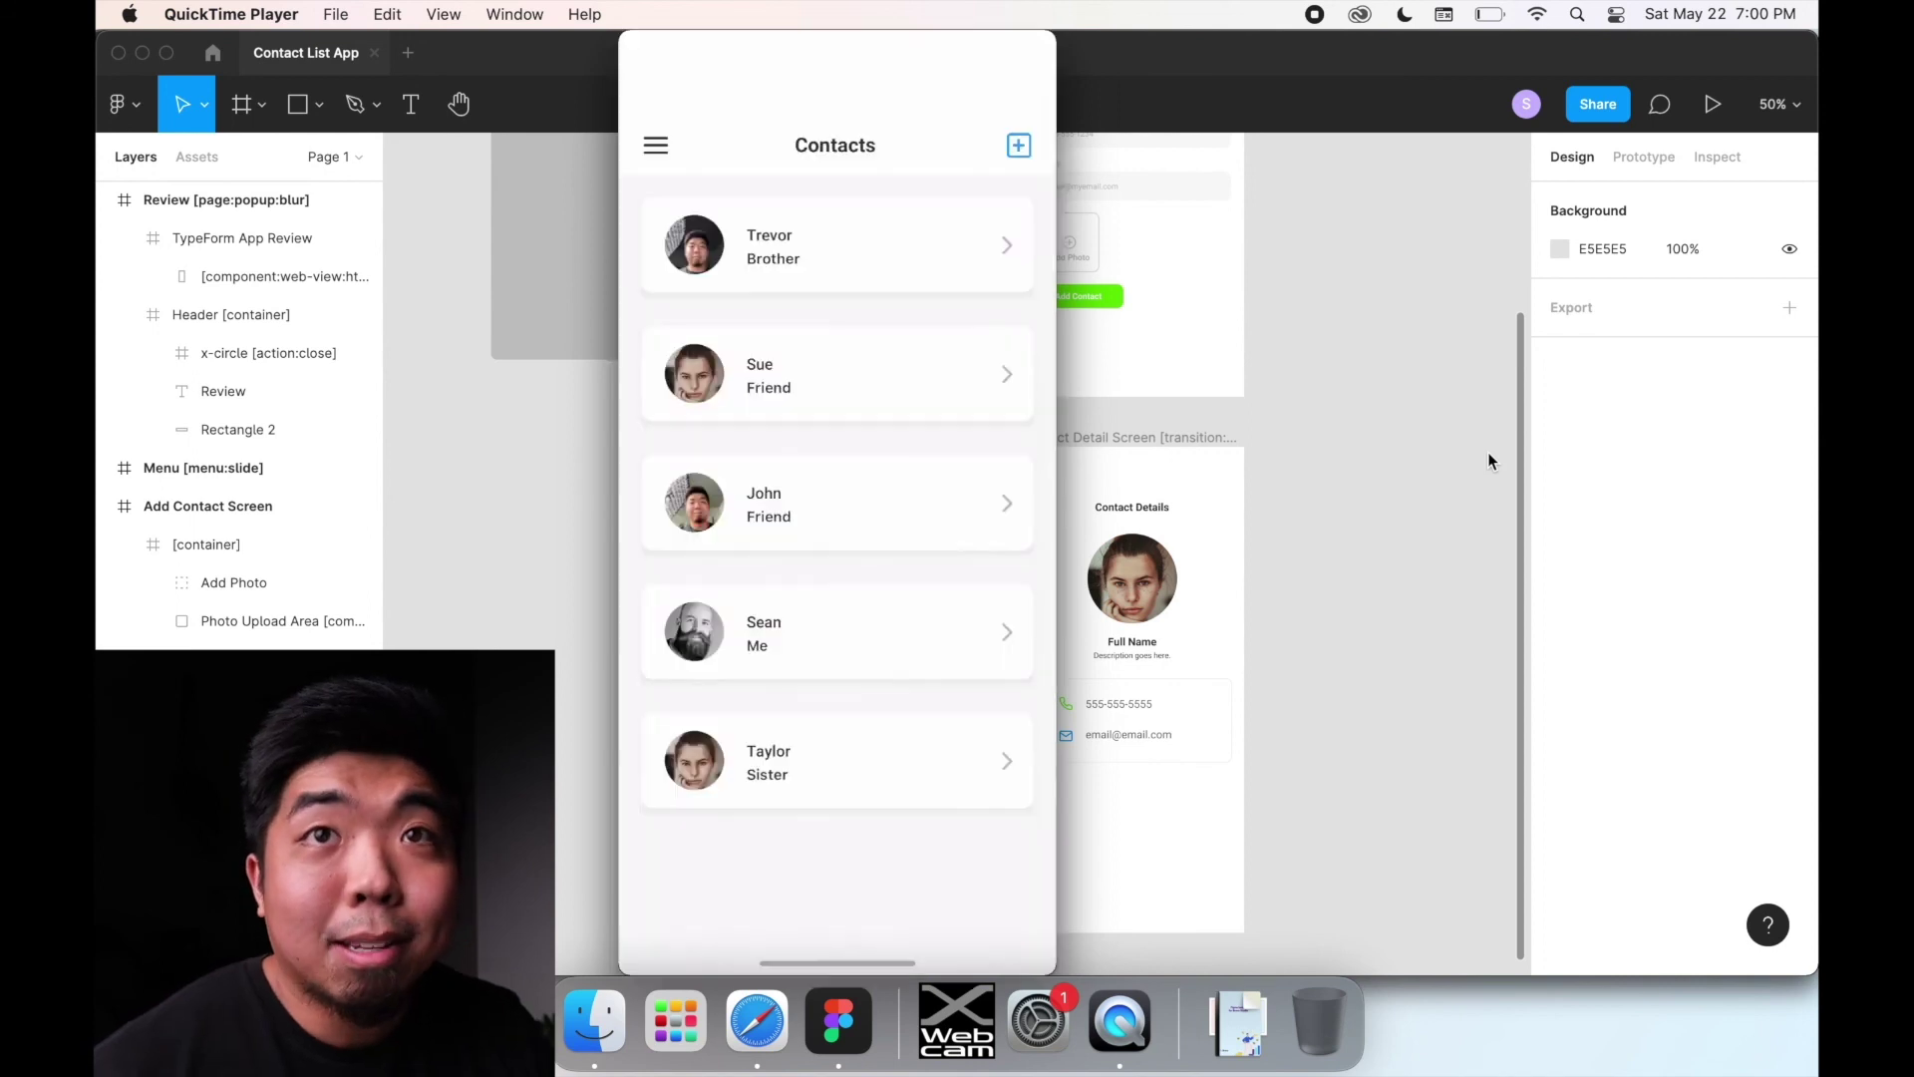
pyautogui.moveTo(855, 374)
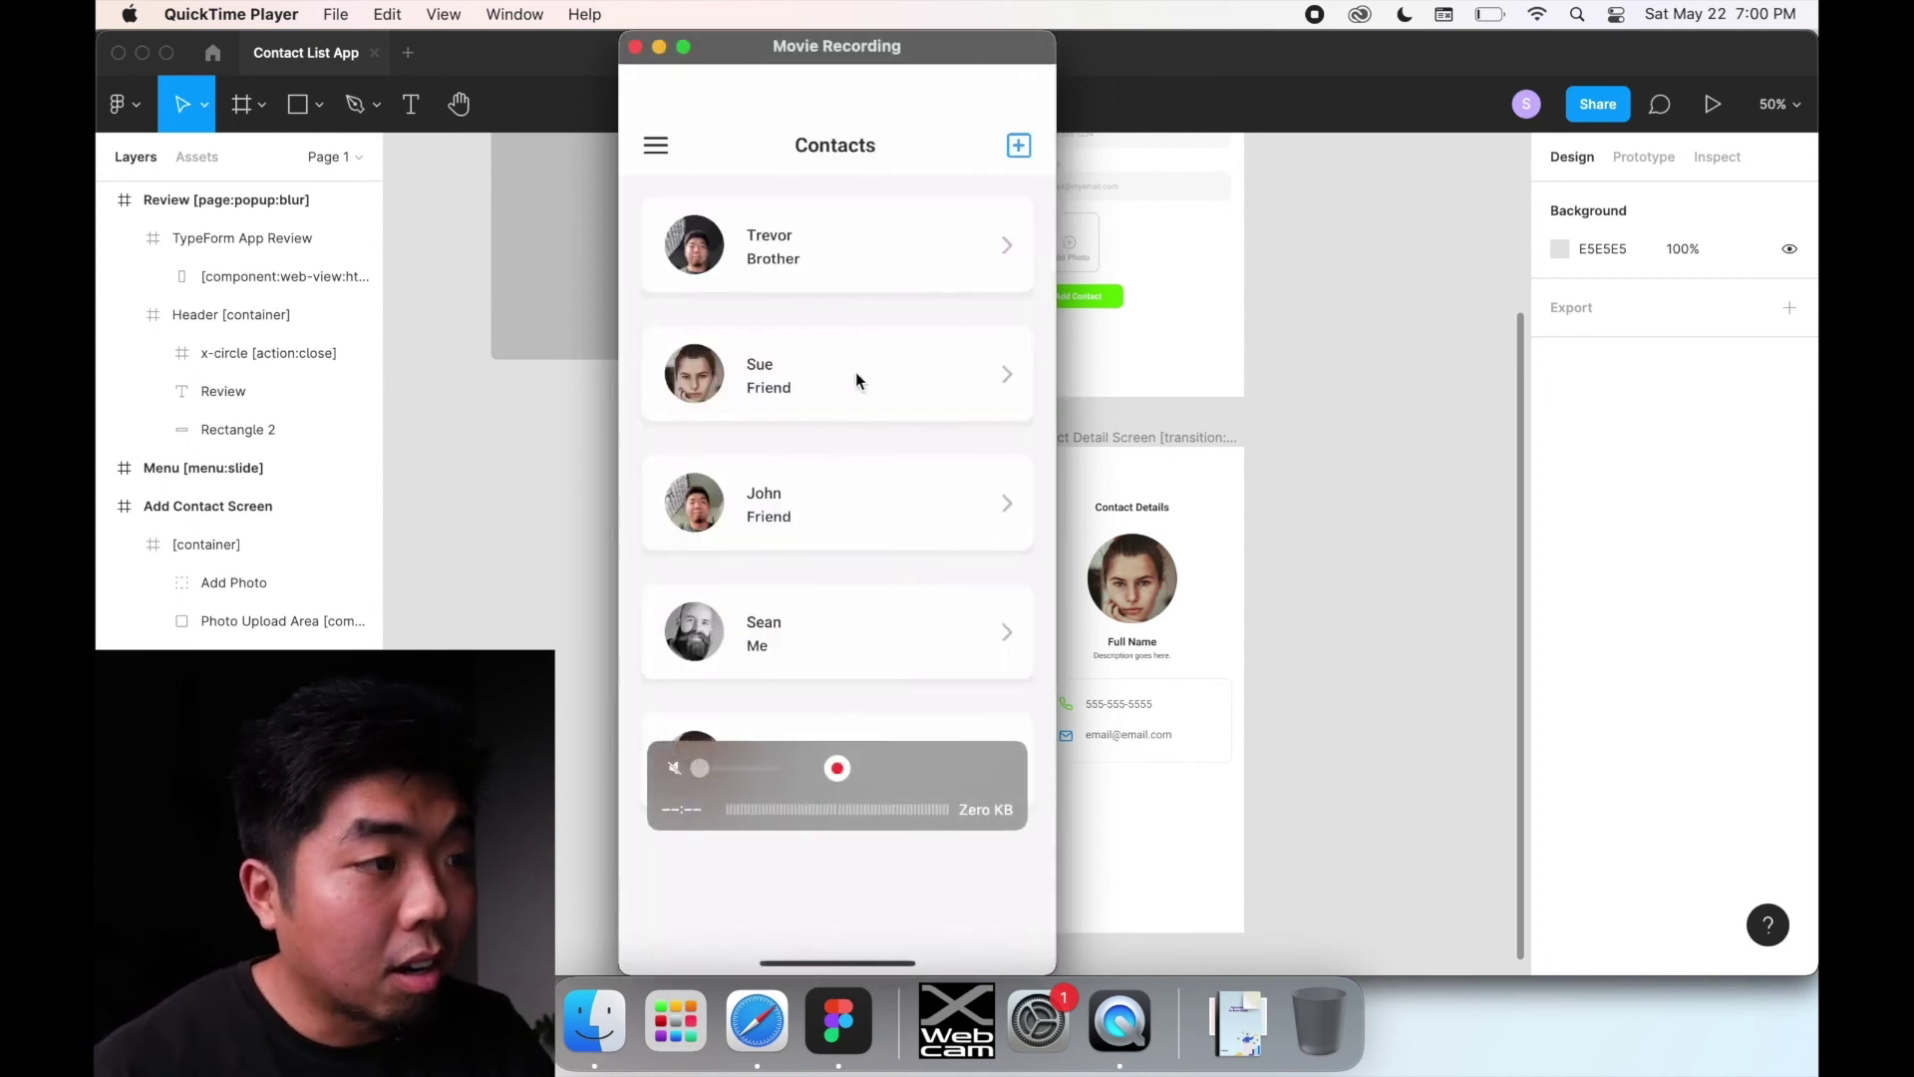